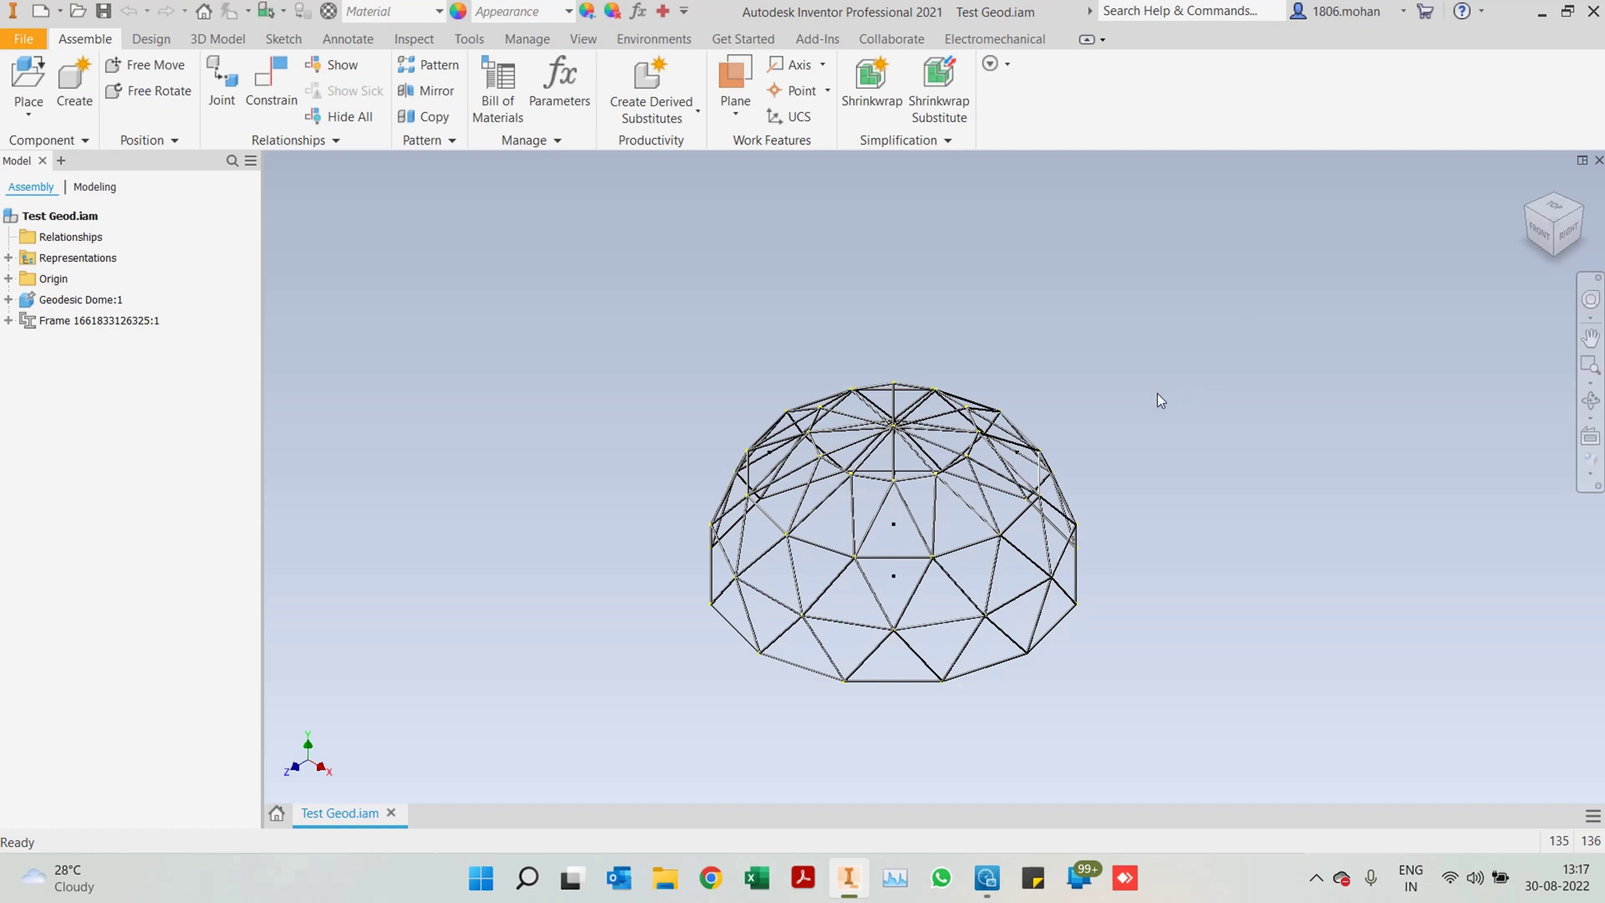
Orbit the dome, reset it to the home view, and bring up the new-document start page
{"action": "middle_click_drag", "start_coordinate": [1157, 398], "coordinate": [1093, 455], "text": "shift"}
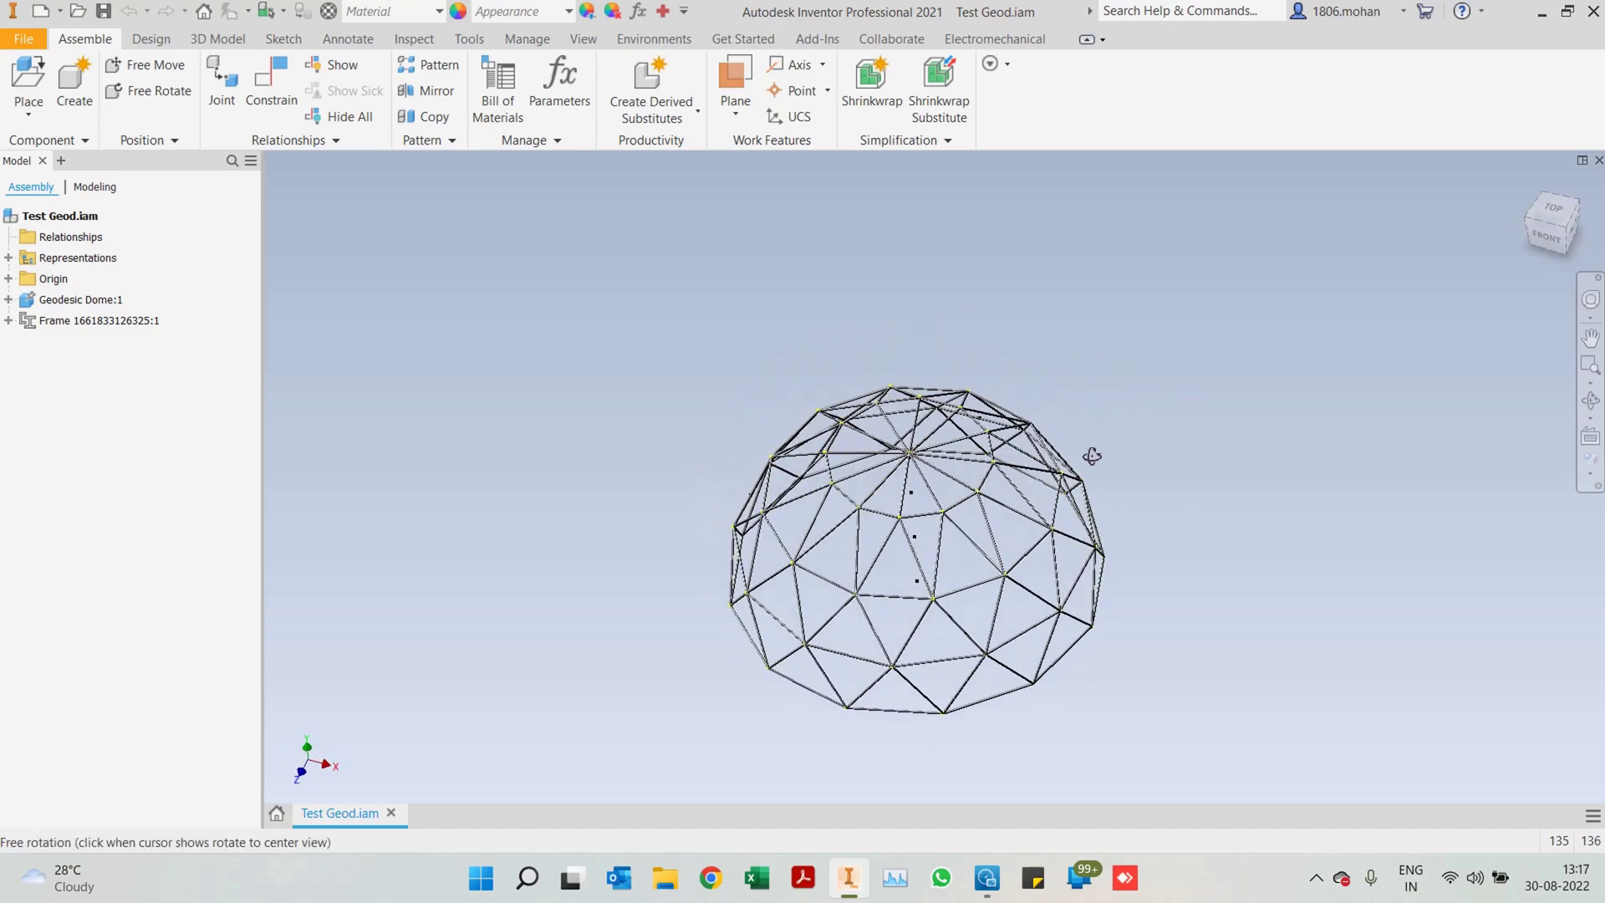
{"action": "key", "text": "F6"}
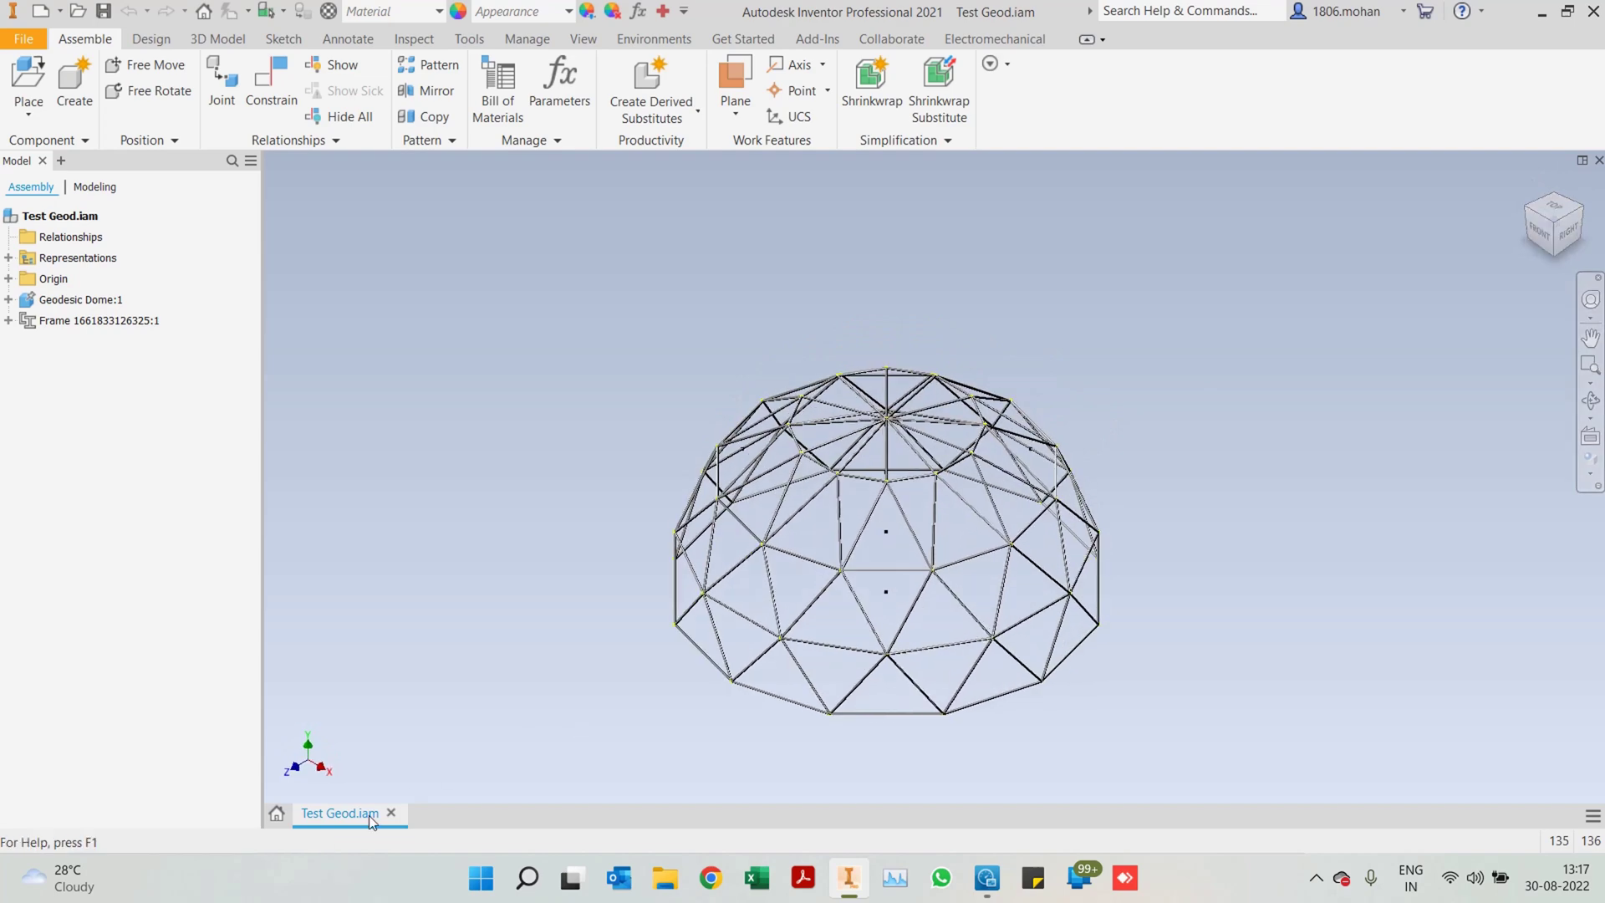
{"action": "left_click", "coordinate": [286, 814]}
Create a new part and draw a 12-sided polygon centred at the origin on the XZ plane
{"action": "left_click", "coordinate": [427, 309]}
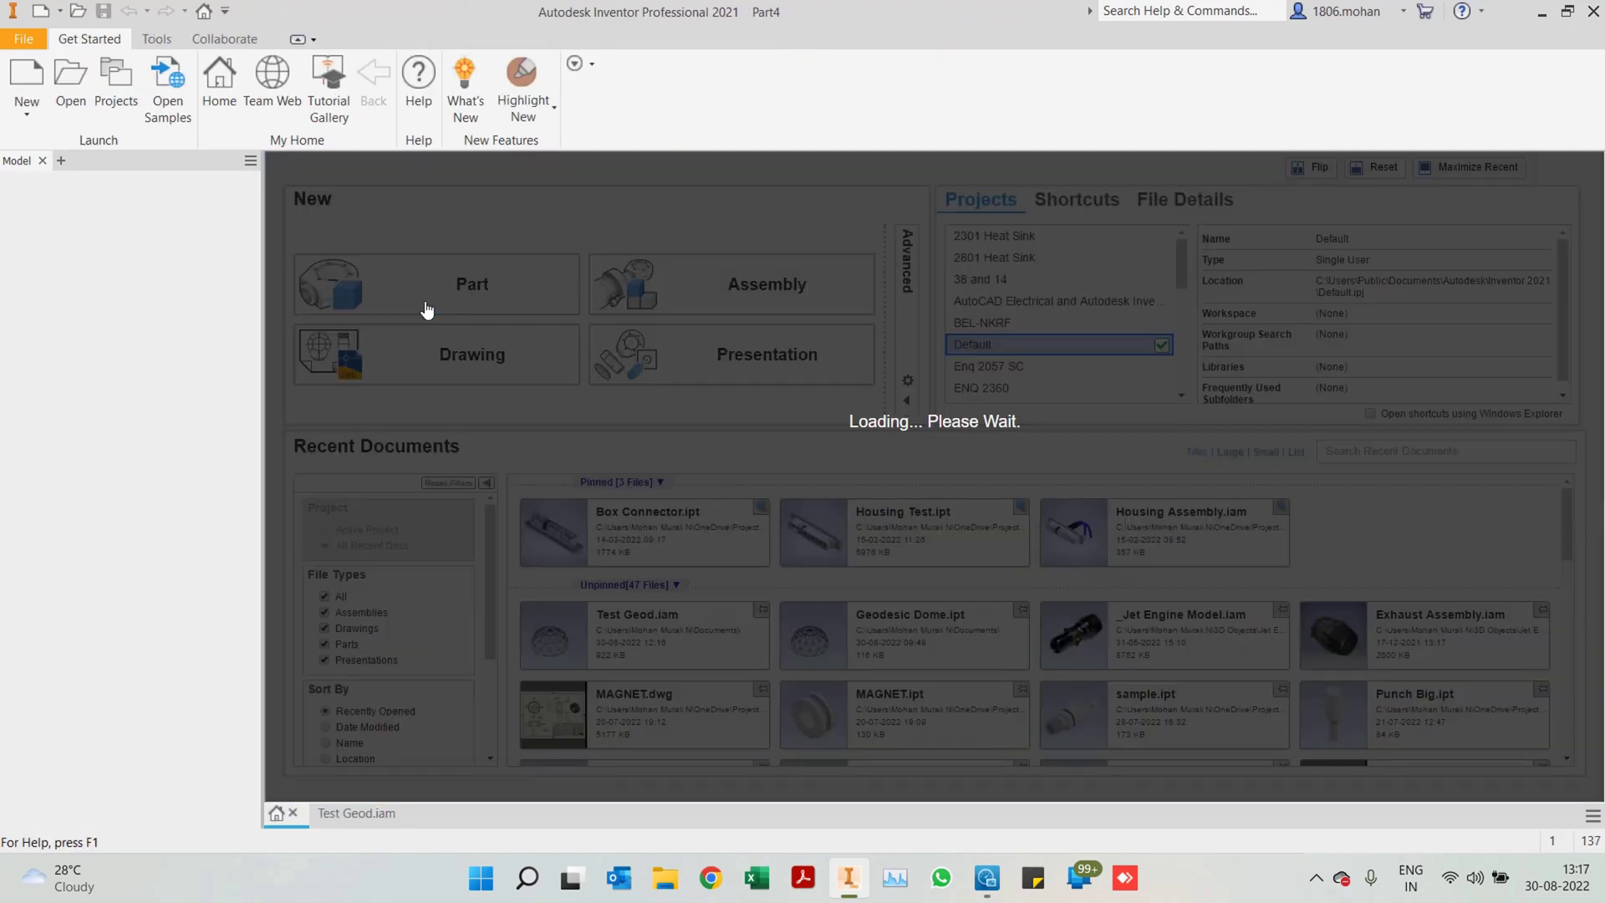
{"action": "left_click", "coordinate": [62, 88]}
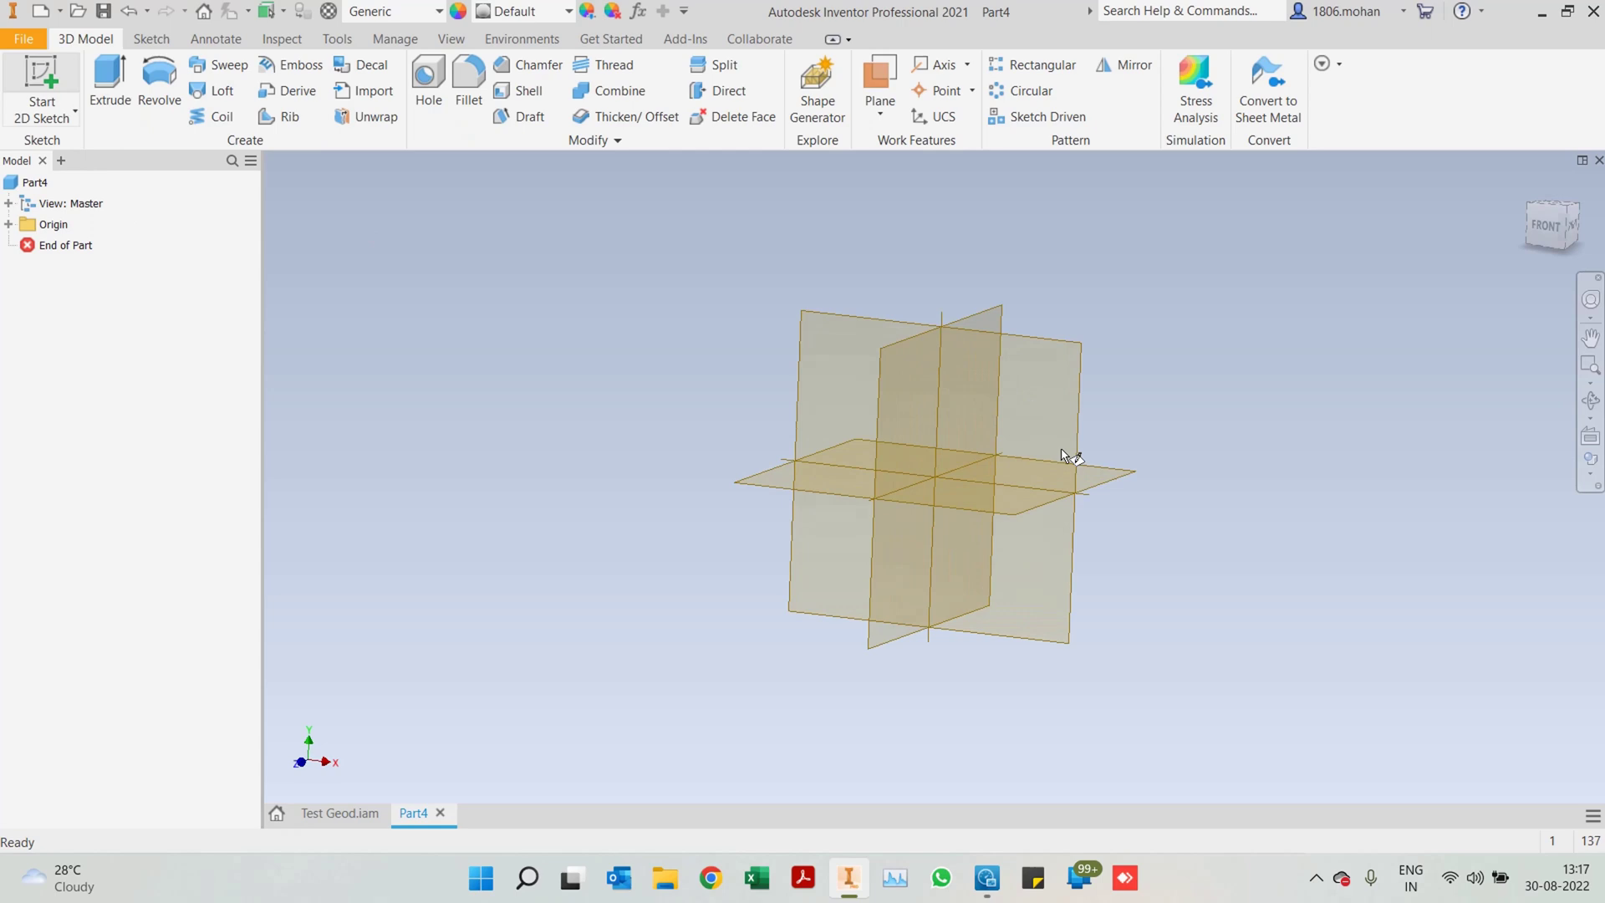
{"action": "left_click", "coordinate": [970, 540]}
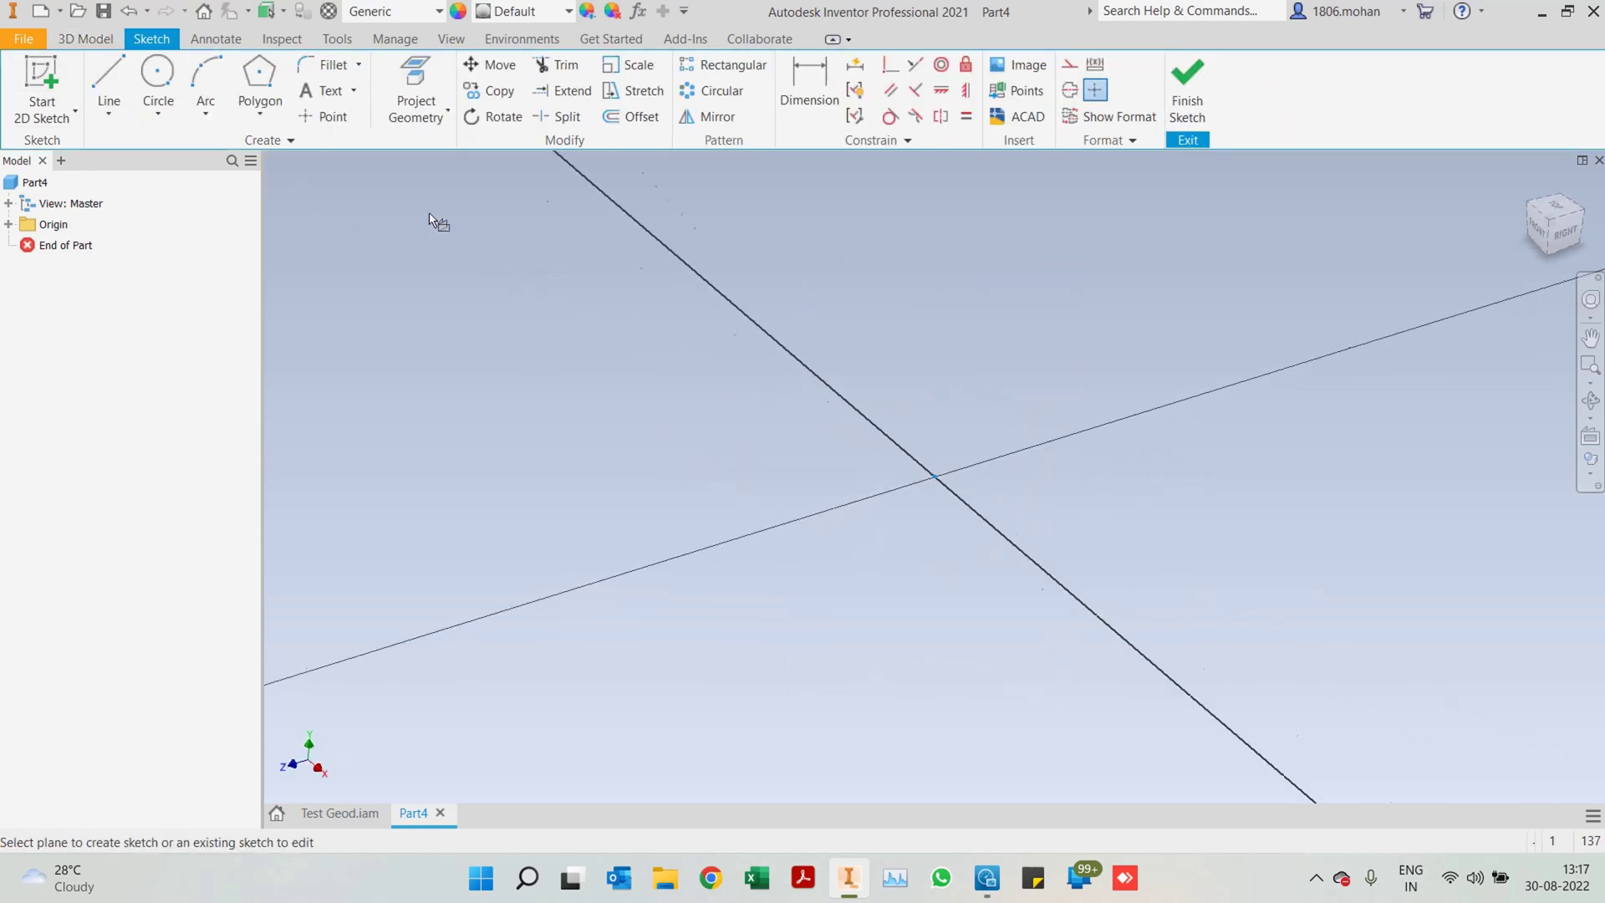
{"action": "left_click", "coordinate": [261, 114]}
{"action": "left_click", "coordinate": [301, 545]}
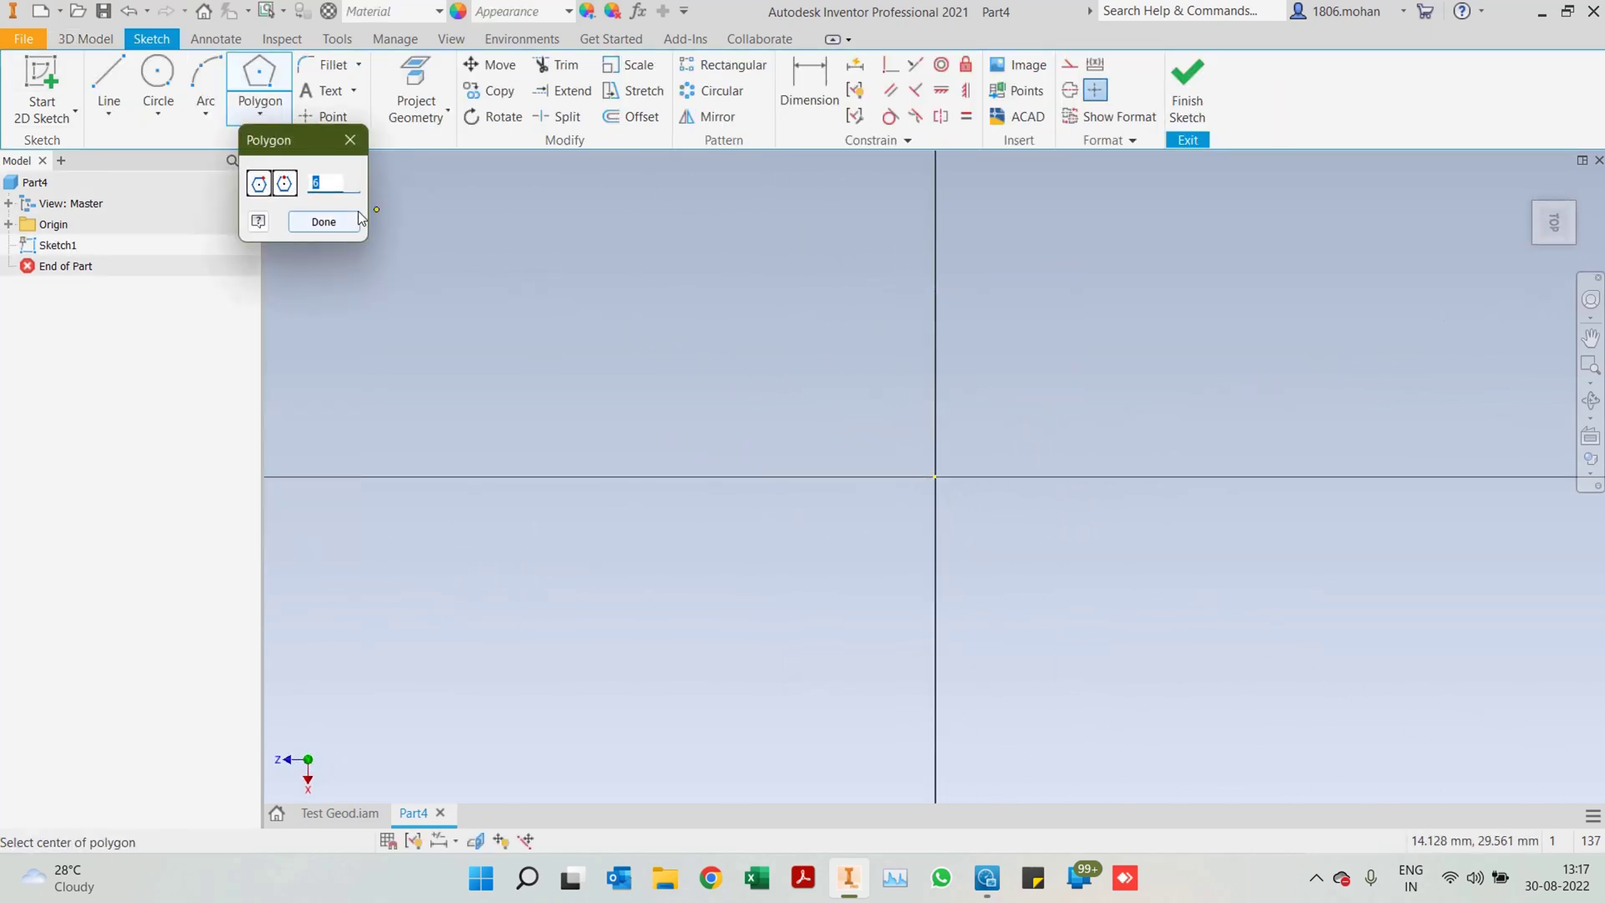
{"action": "left_click", "coordinate": [938, 475]}
{"action": "left_click", "coordinate": [1328, 476]}
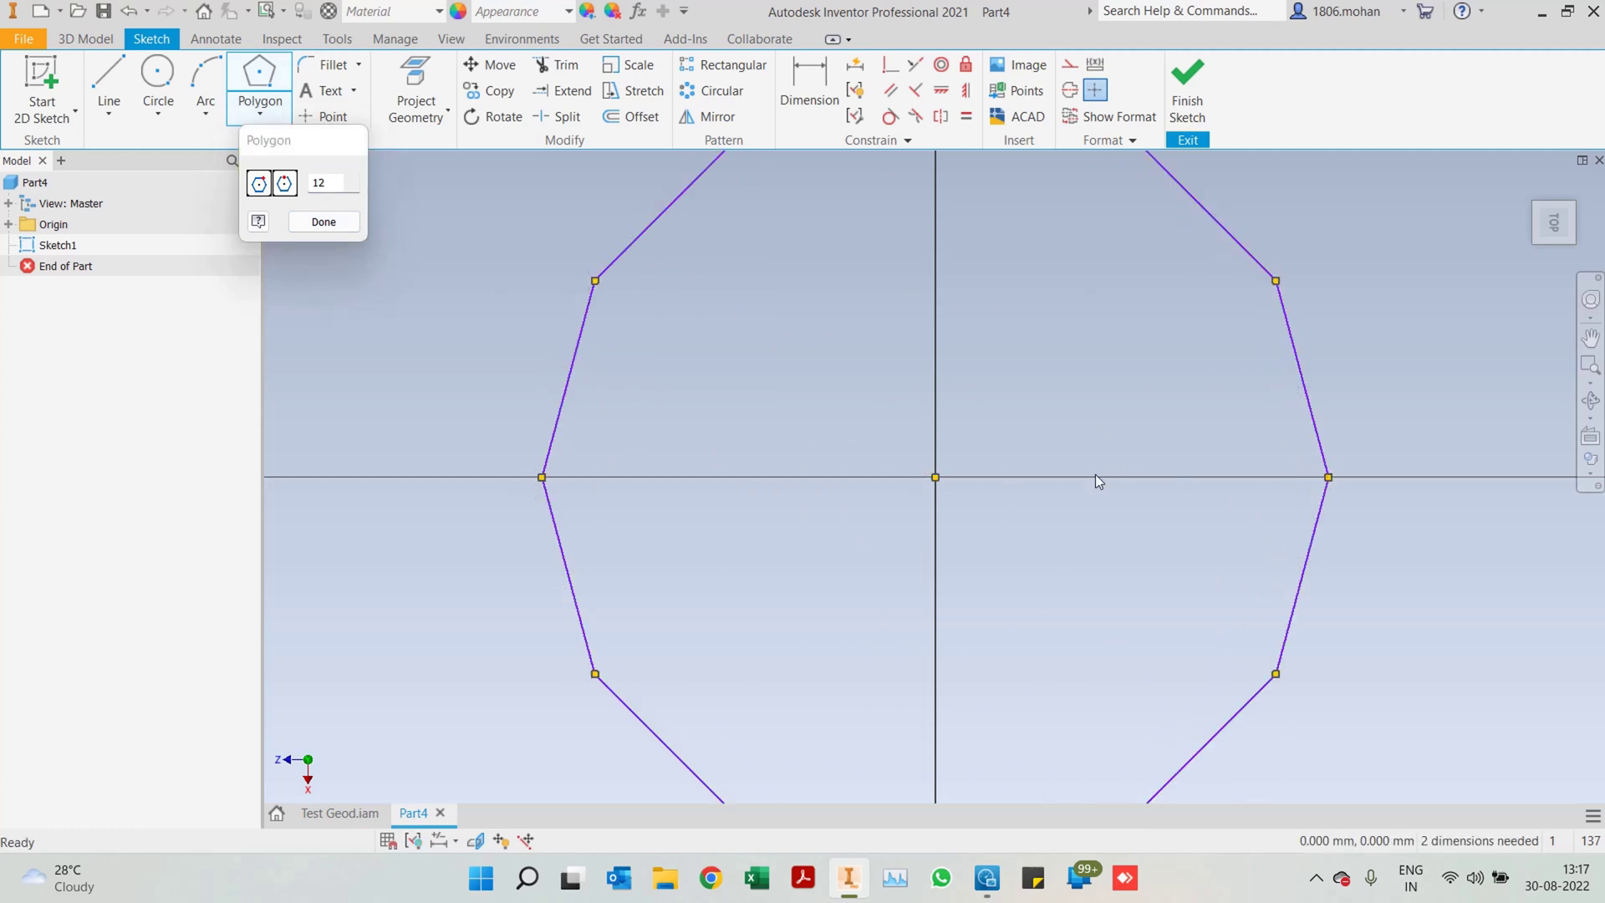
Dimension the polygon 3000 mm corner-to-corner and finish the sketch
{"action": "scroll", "coordinate": [1097, 482], "scroll_direction": "down", "scroll_amount": 5}
{"action": "key", "text": "d"}
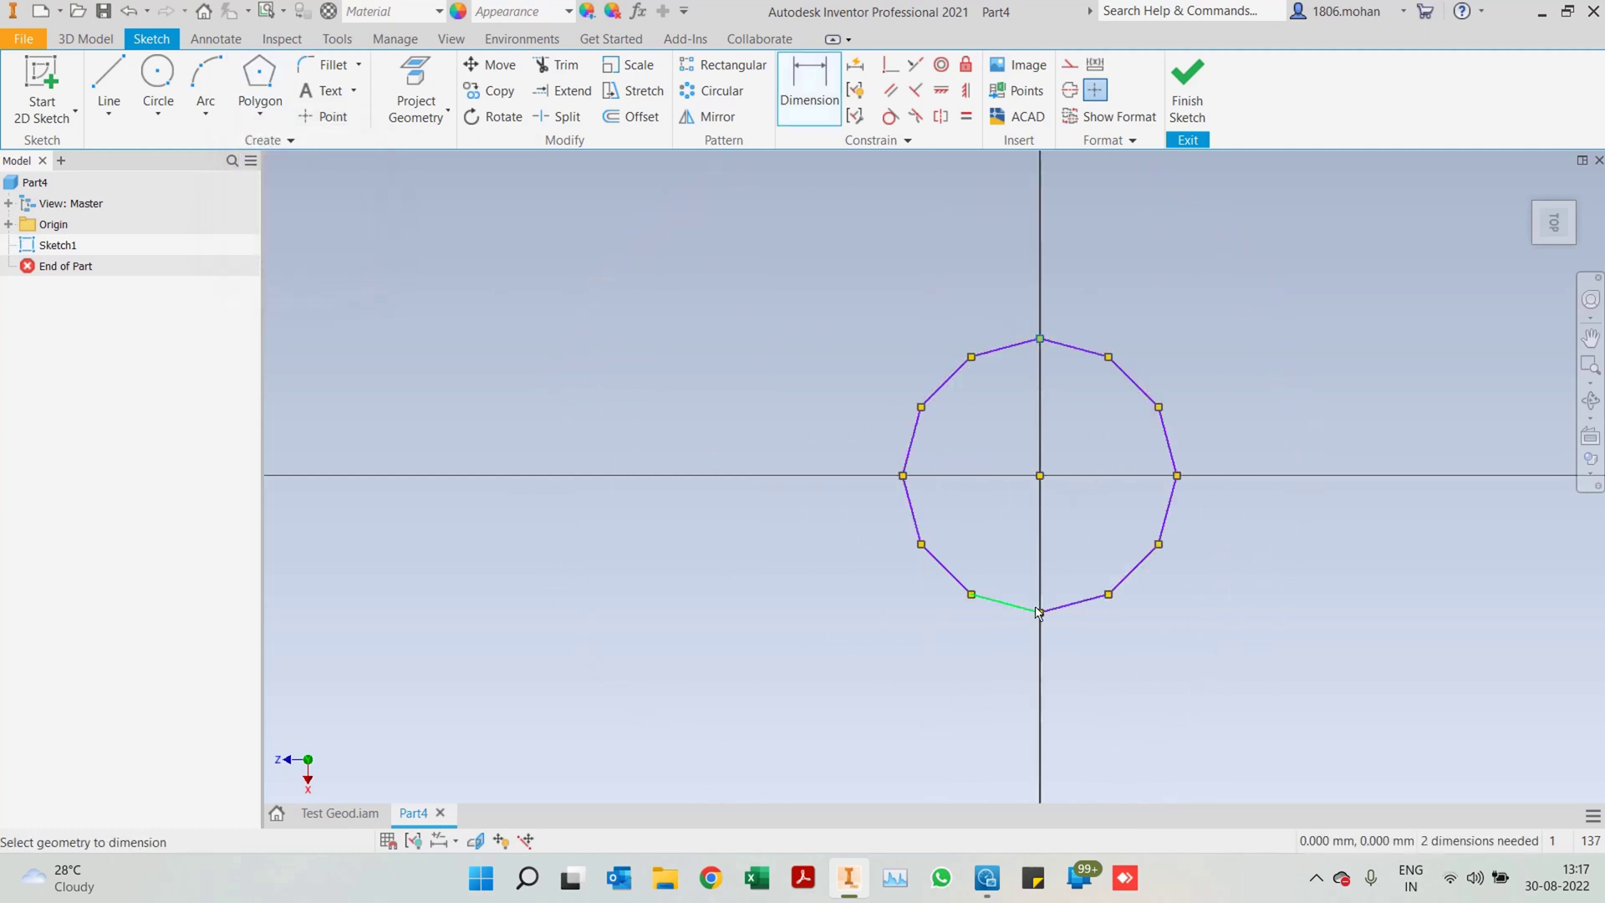
{"action": "left_click", "coordinate": [1037, 612]}
{"action": "left_click", "coordinate": [1287, 485]}
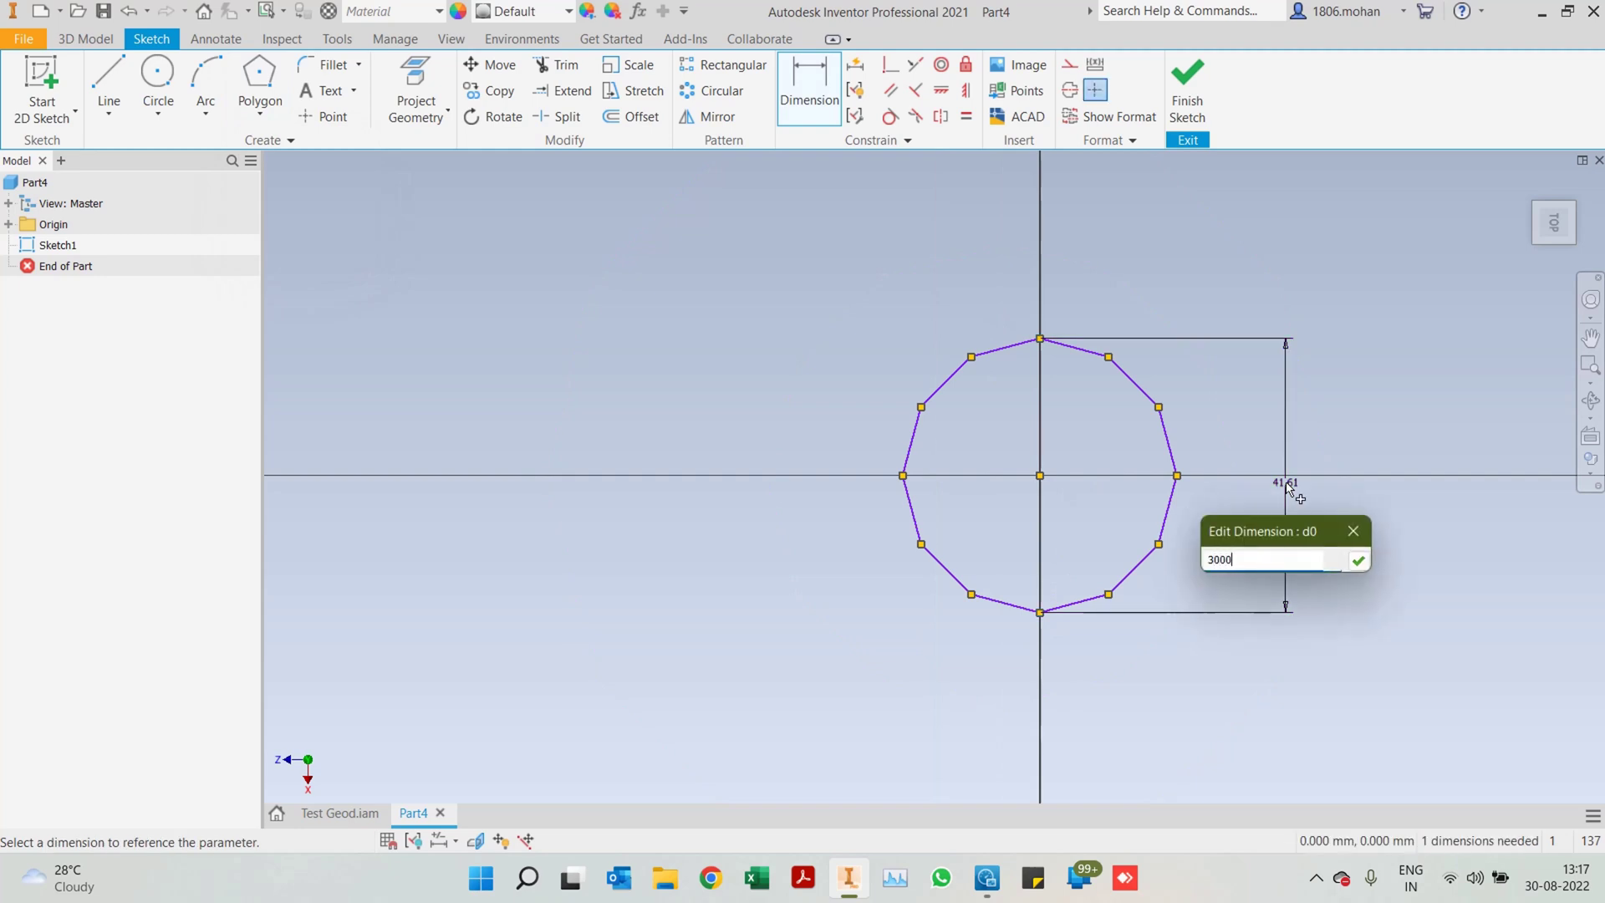
{"action": "key", "text": "Return"}
{"action": "scroll", "coordinate": [901, 455], "scroll_direction": "down", "scroll_amount": 6}
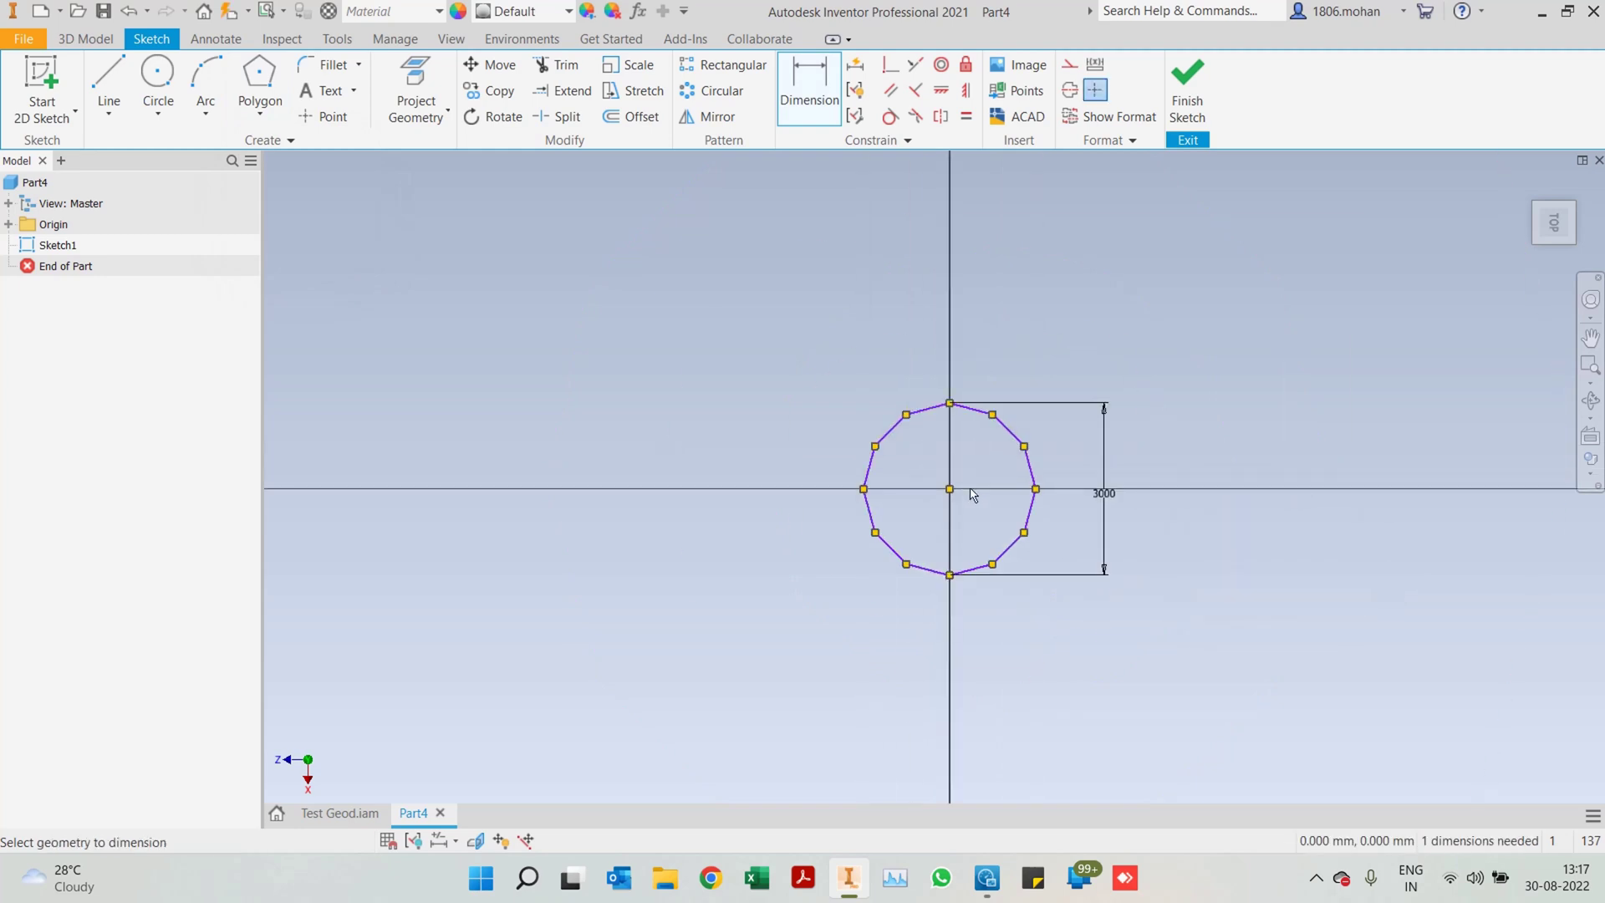
{"action": "key", "text": "Escape"}
{"action": "left_click", "coordinate": [1187, 83]}
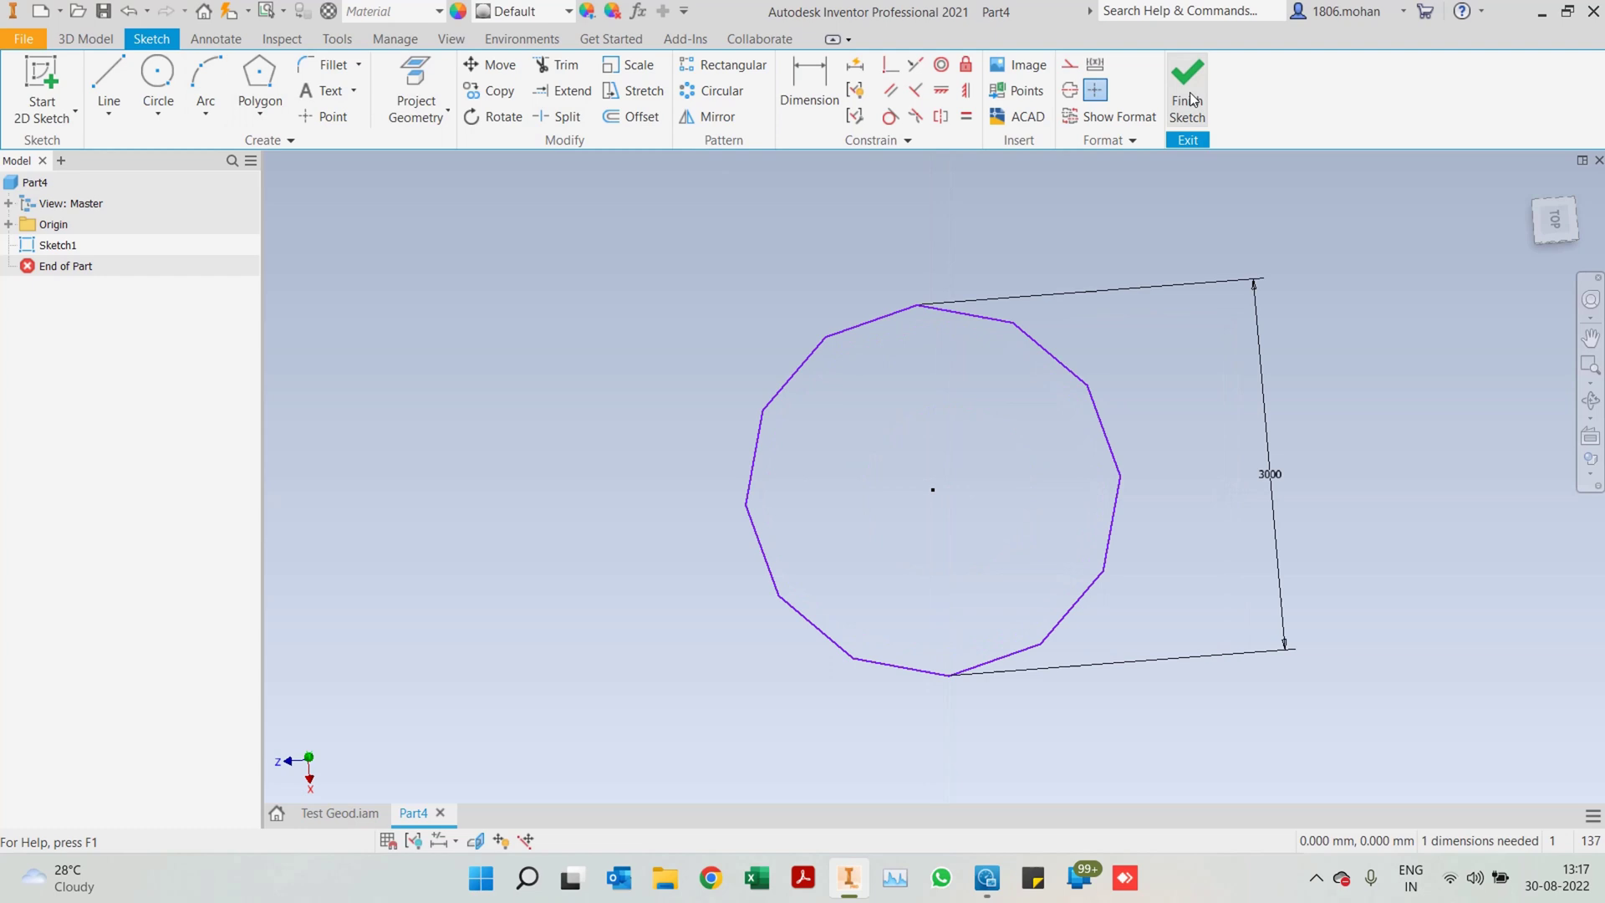
Create Work Plane1 offset 500 mm from the origin XZ plane
{"action": "scroll", "coordinate": [1062, 418], "scroll_direction": "down", "scroll_amount": 5}
{"action": "scroll", "coordinate": [1040, 426], "scroll_direction": "up", "scroll_amount": 2}
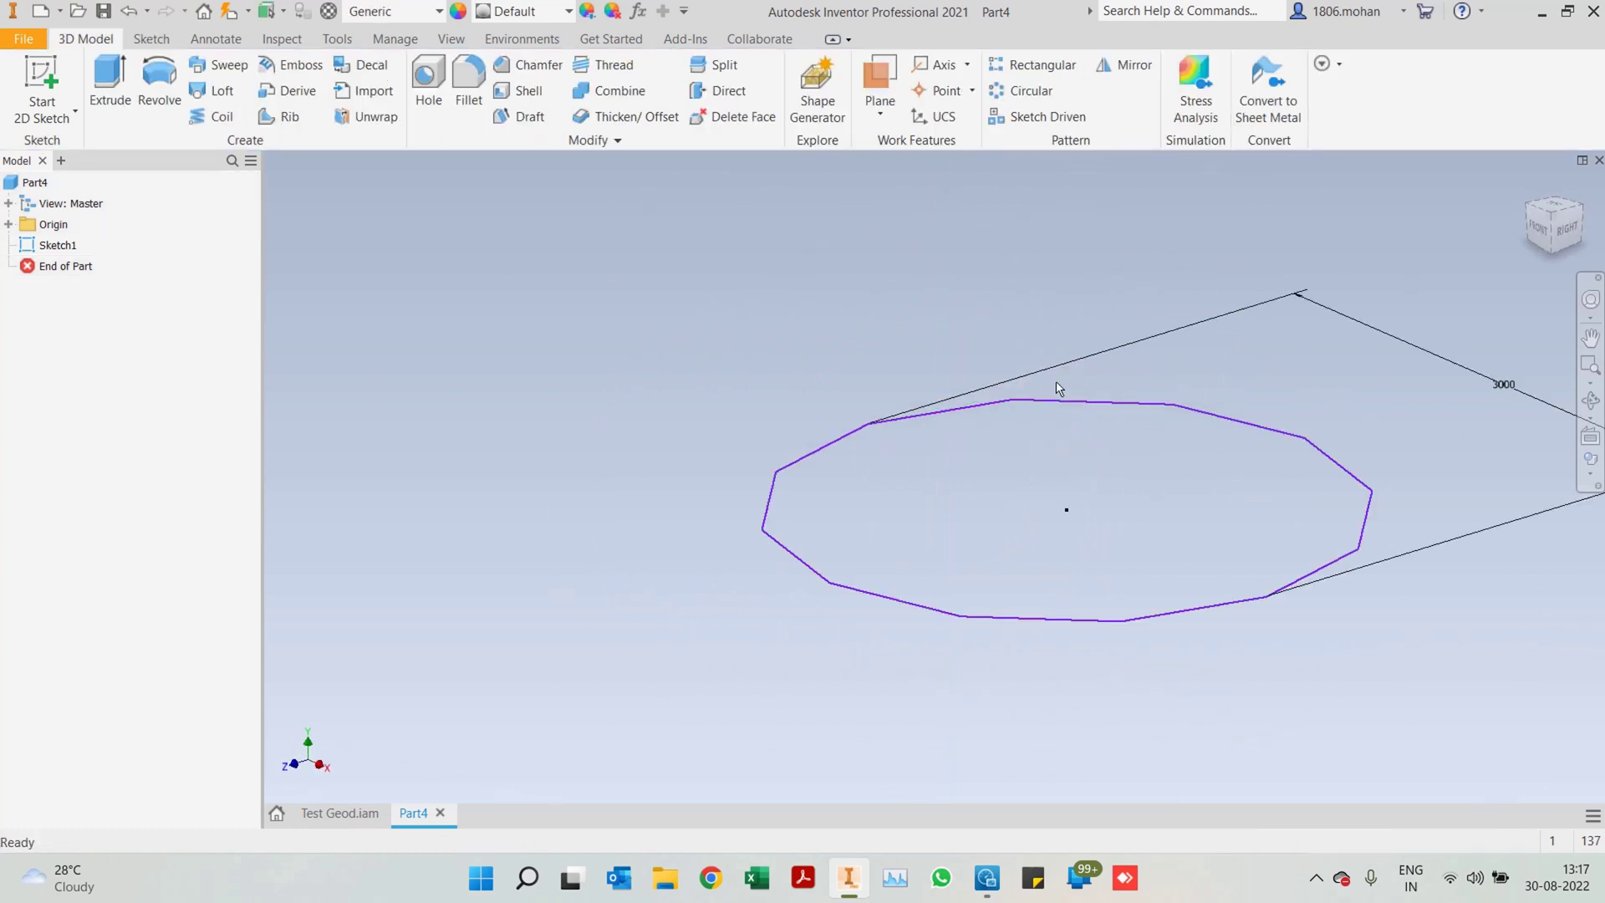
{"action": "left_click", "coordinate": [884, 93]}
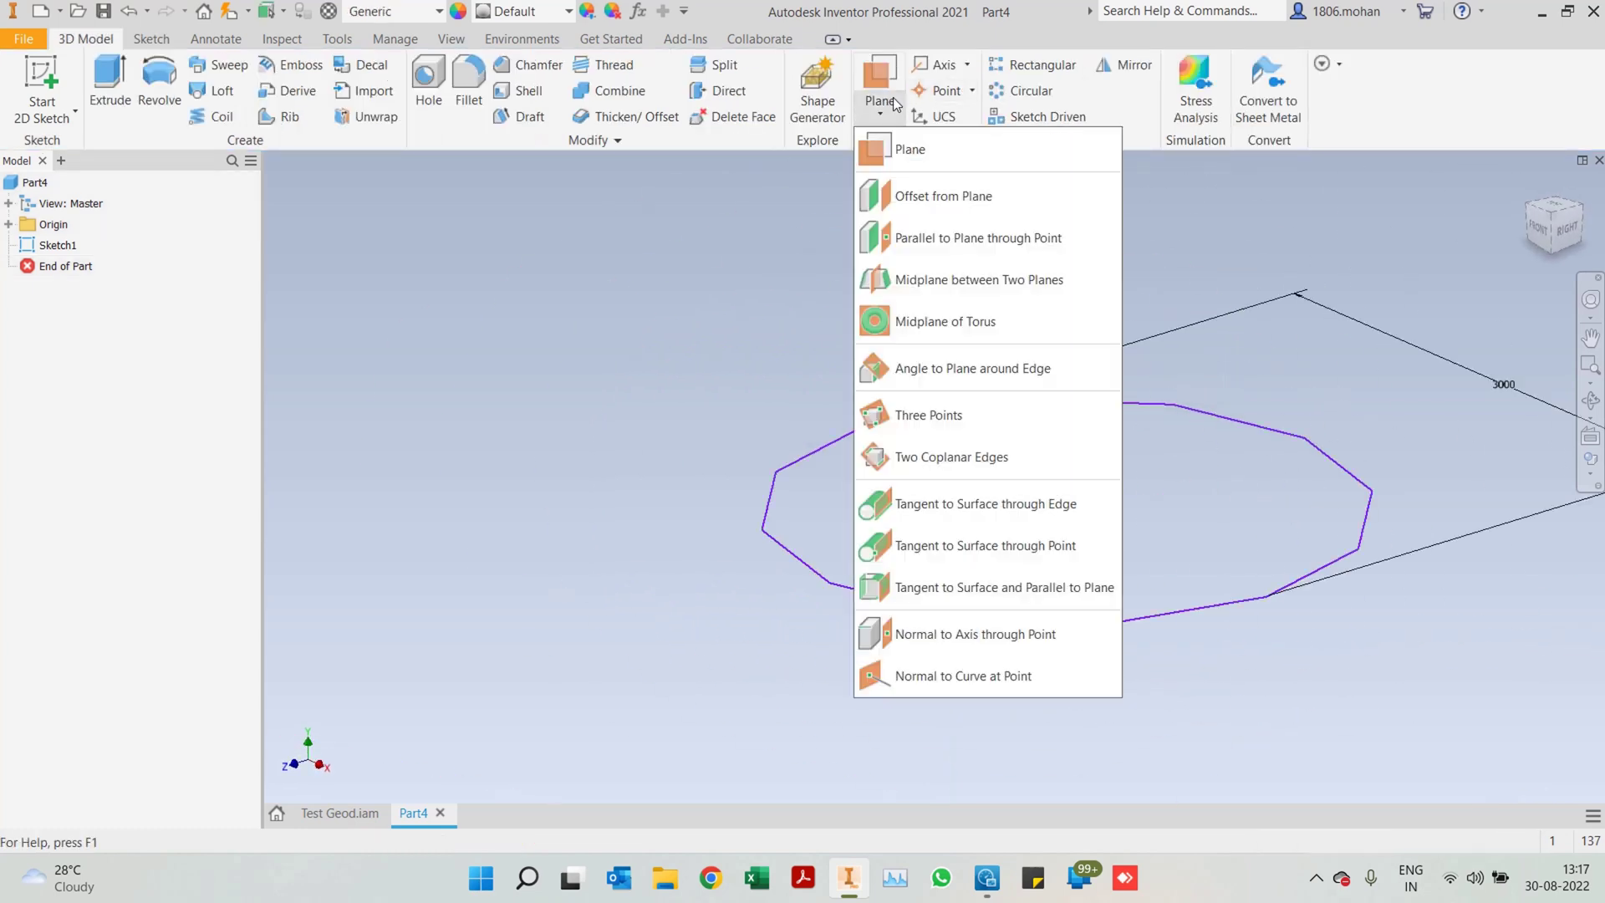
{"action": "left_click", "coordinate": [930, 199]}
{"action": "left_click", "coordinate": [8, 224]}
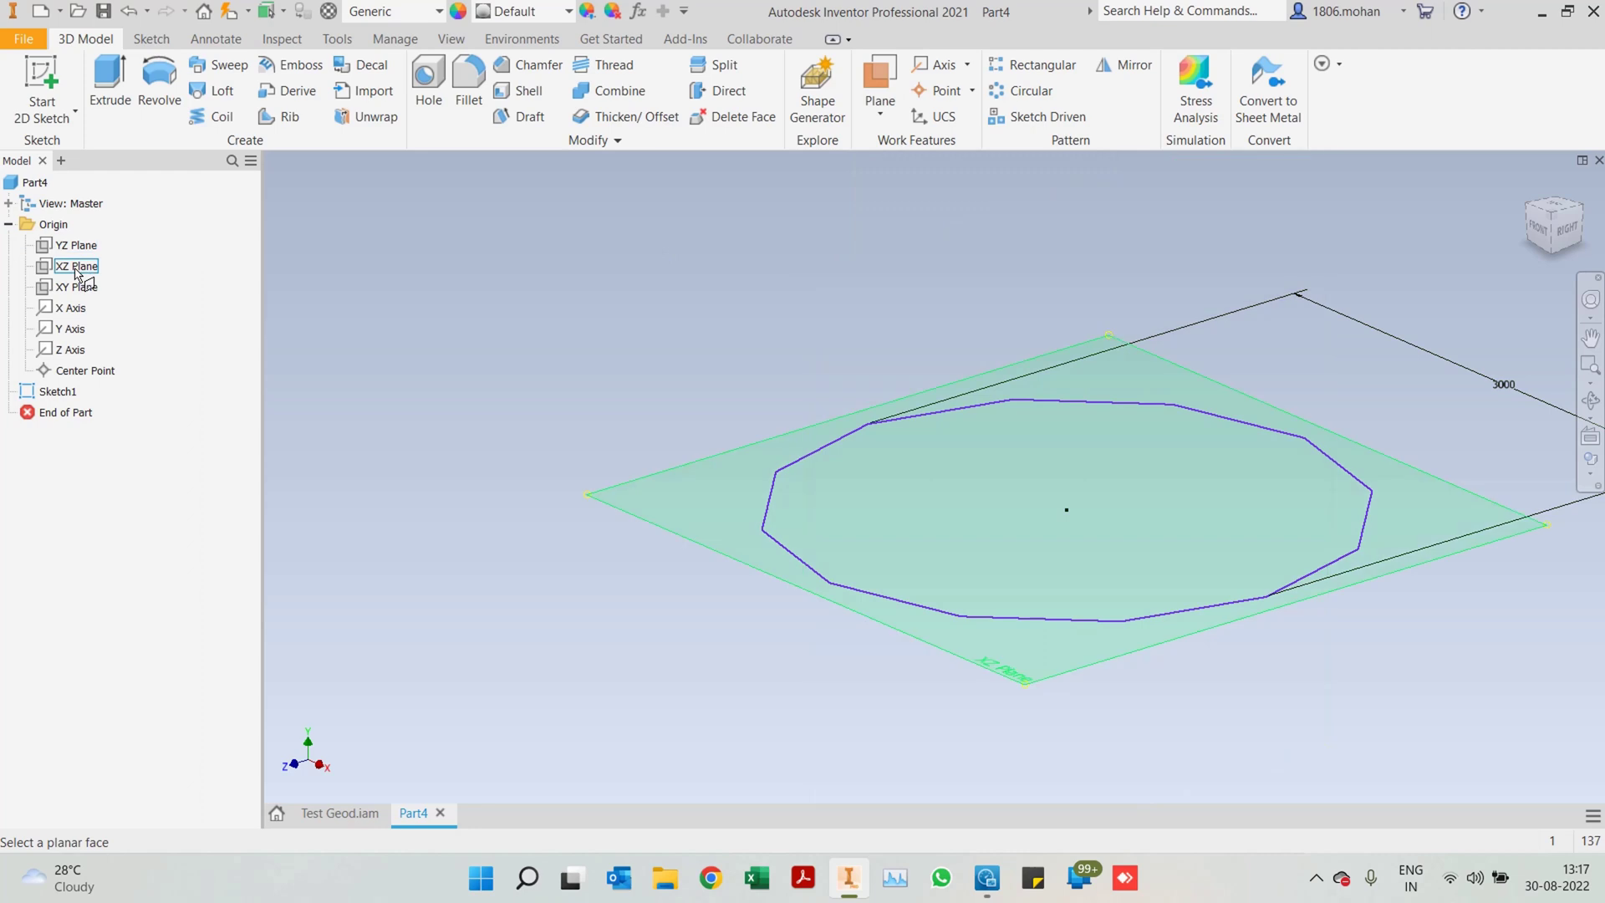
{"action": "left_click", "coordinate": [76, 268]}
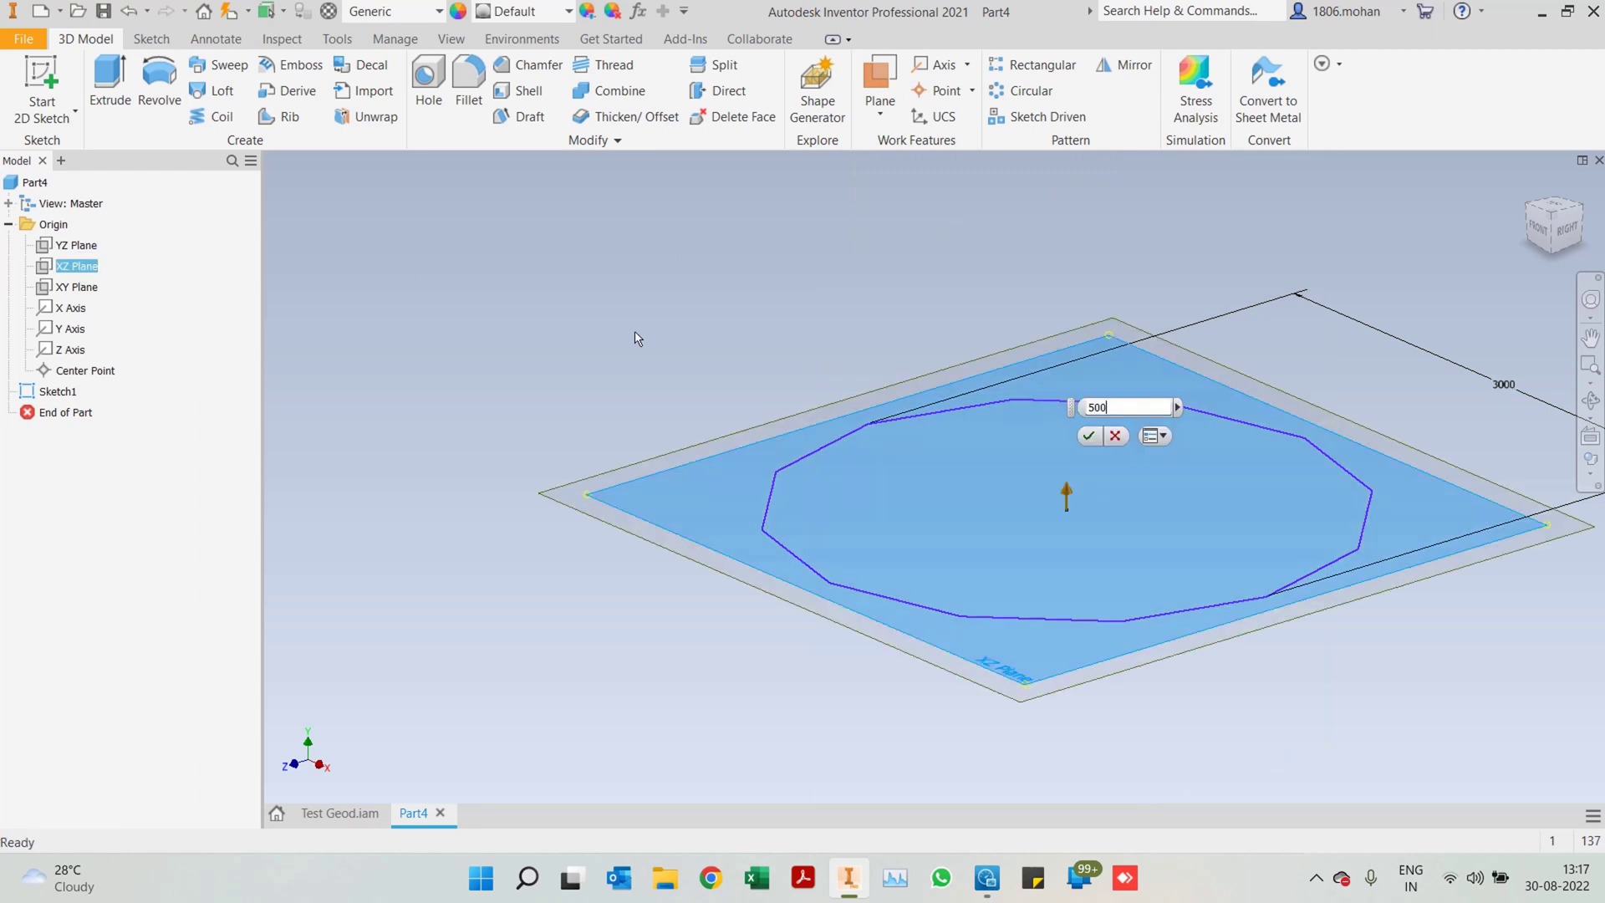
{"action": "key", "text": "Return"}
On Work Plane1, draw a circumscribed 12-sided polygon centred at the origin
{"action": "key", "text": "s"}
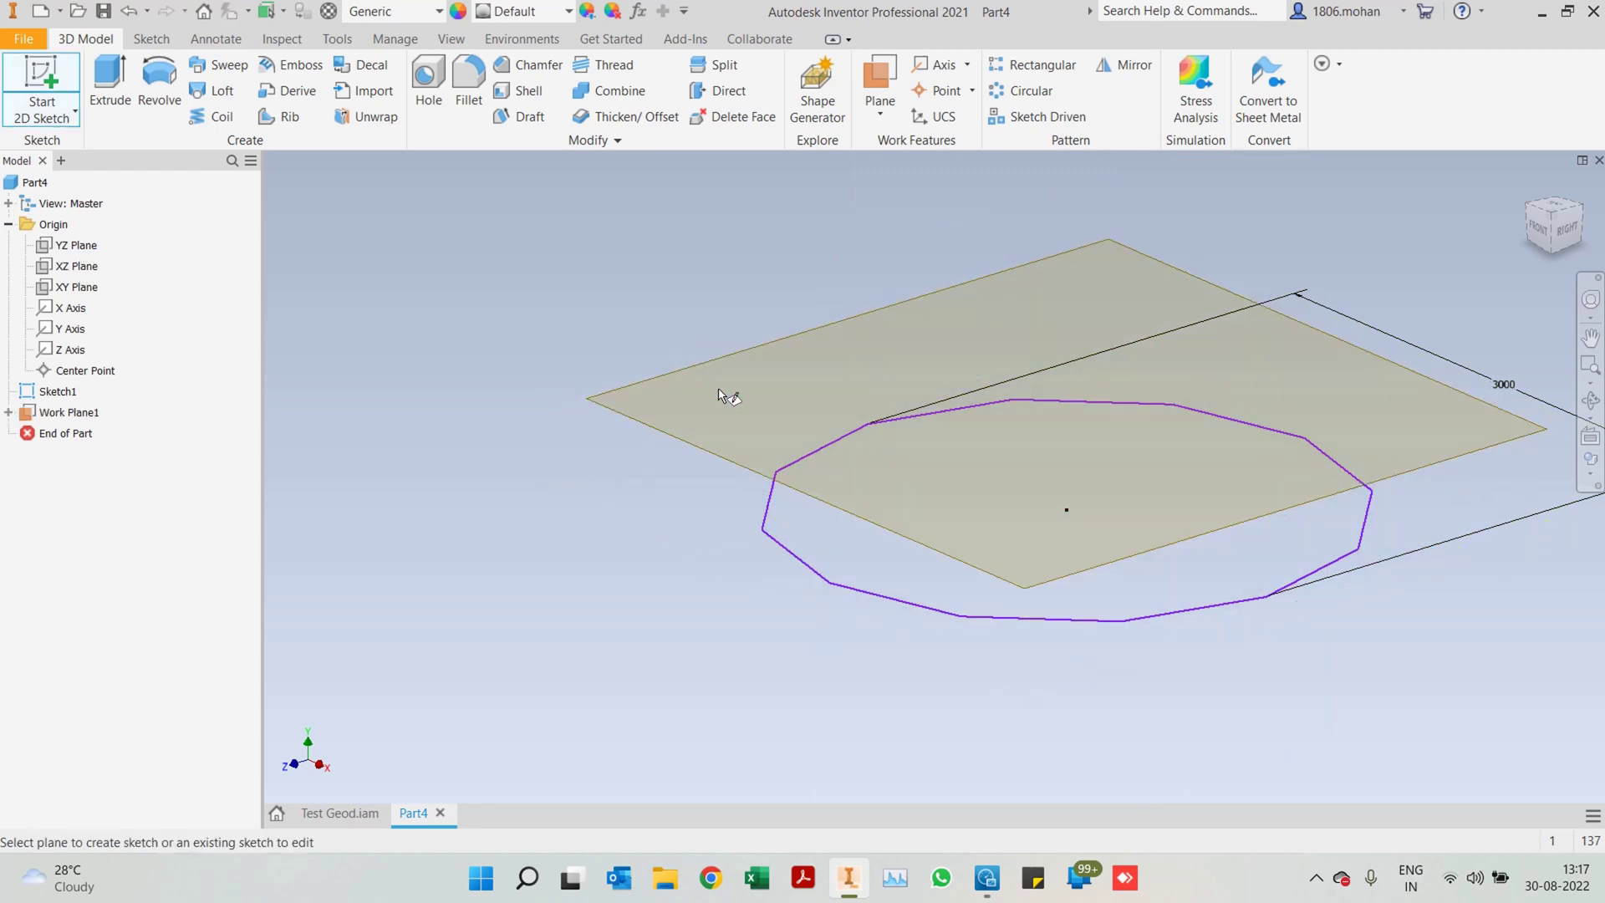
{"action": "left_click", "coordinate": [728, 362]}
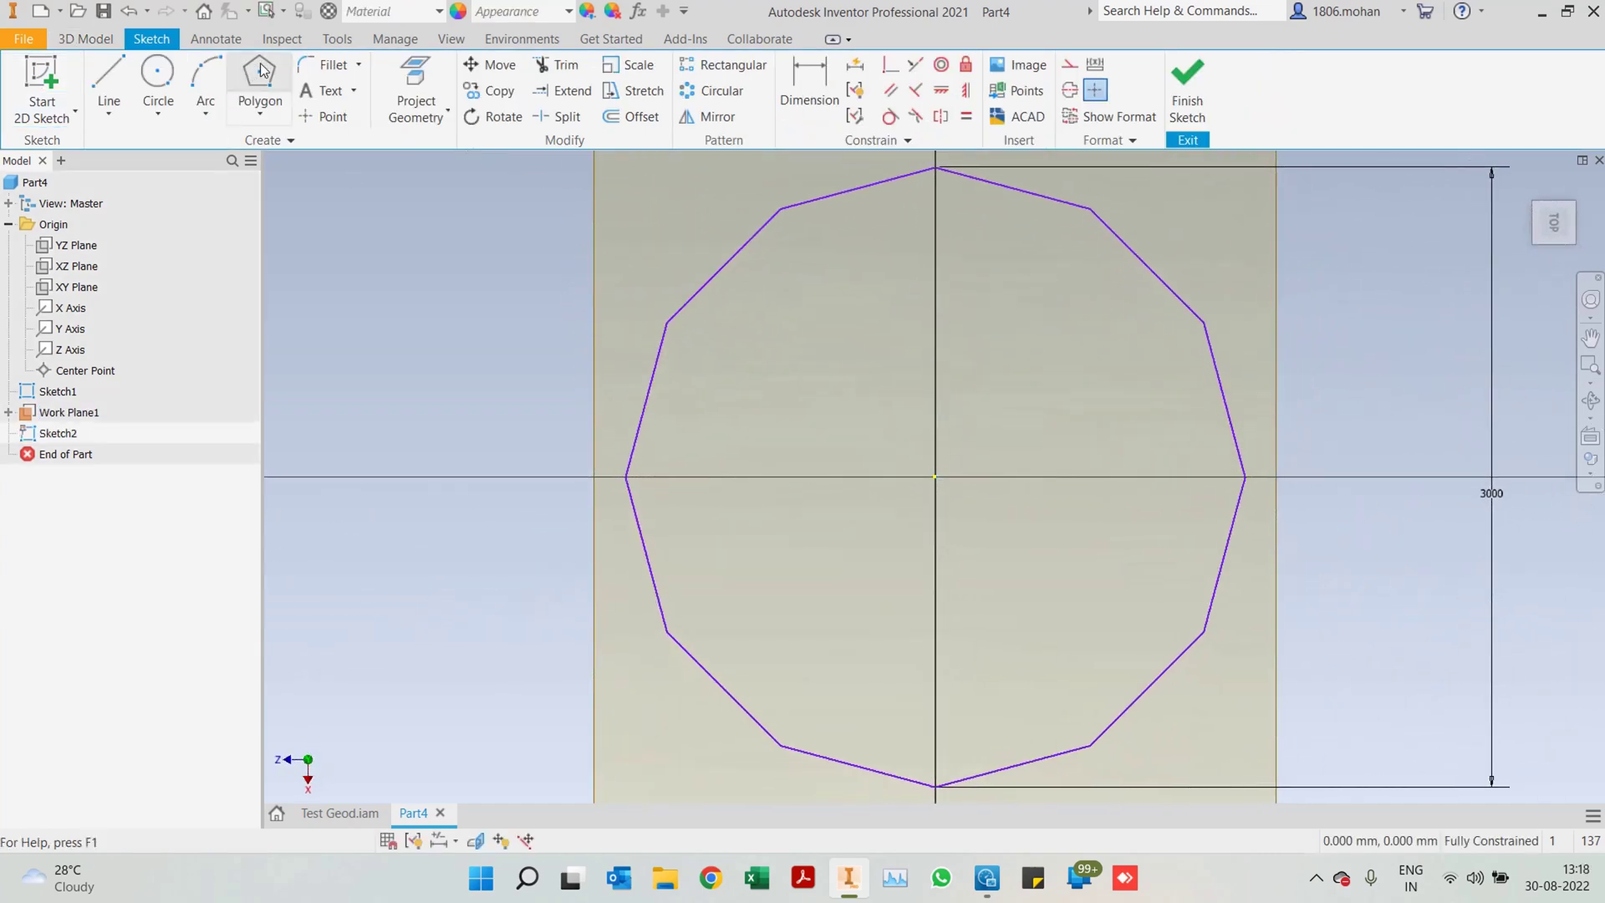
{"action": "left_click", "coordinate": [250, 76]}
{"action": "left_click", "coordinate": [286, 183]}
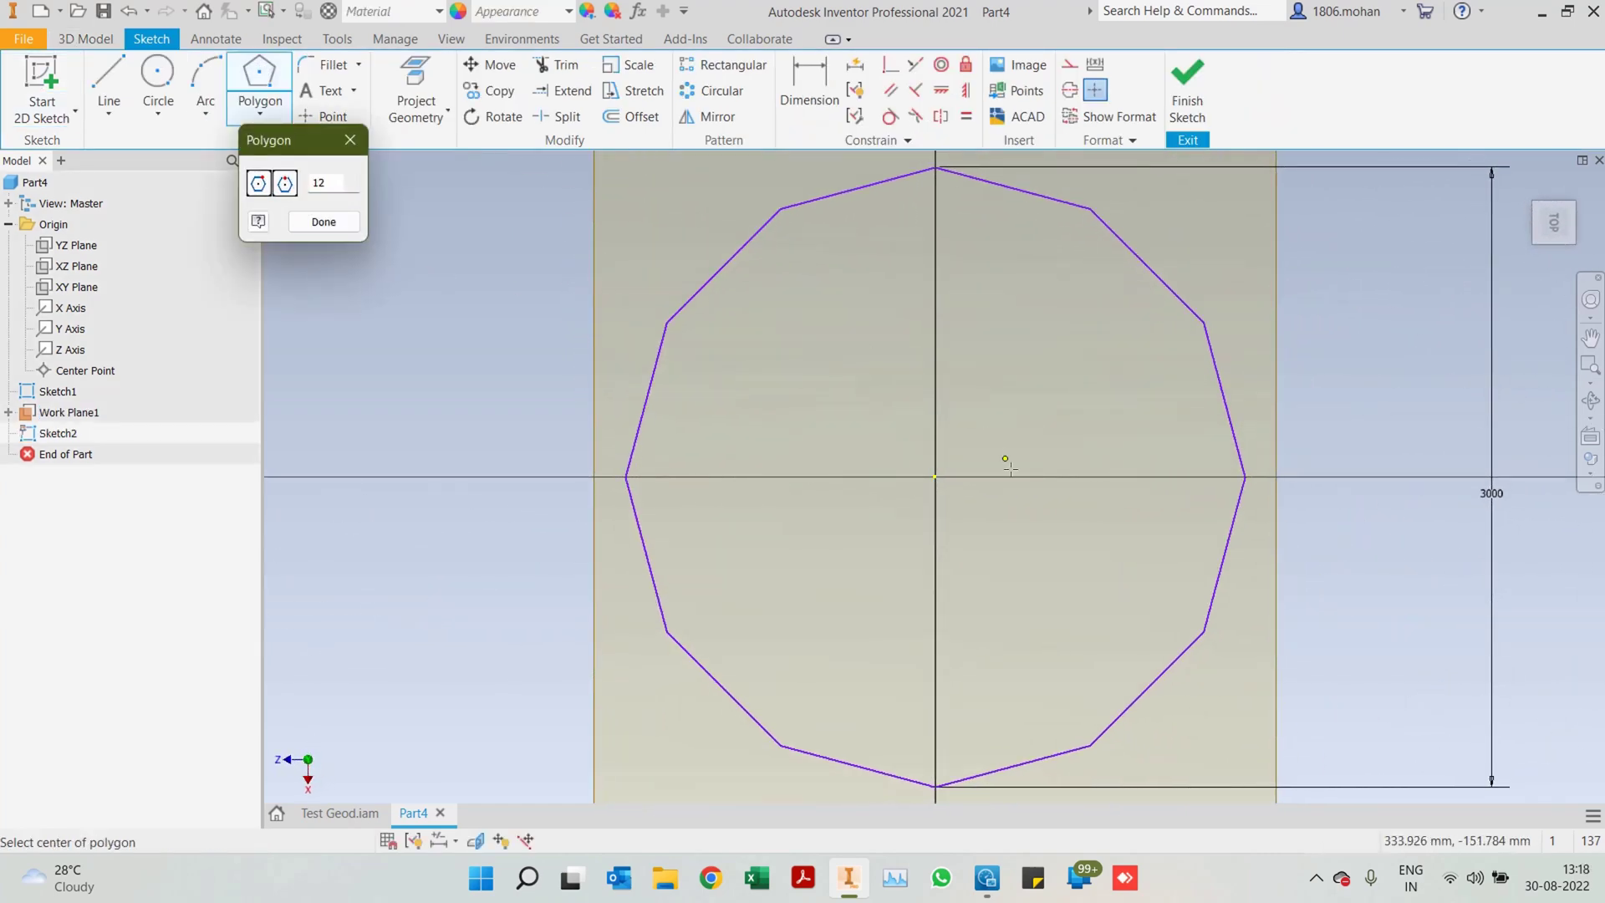
{"action": "left_click", "coordinate": [936, 477]}
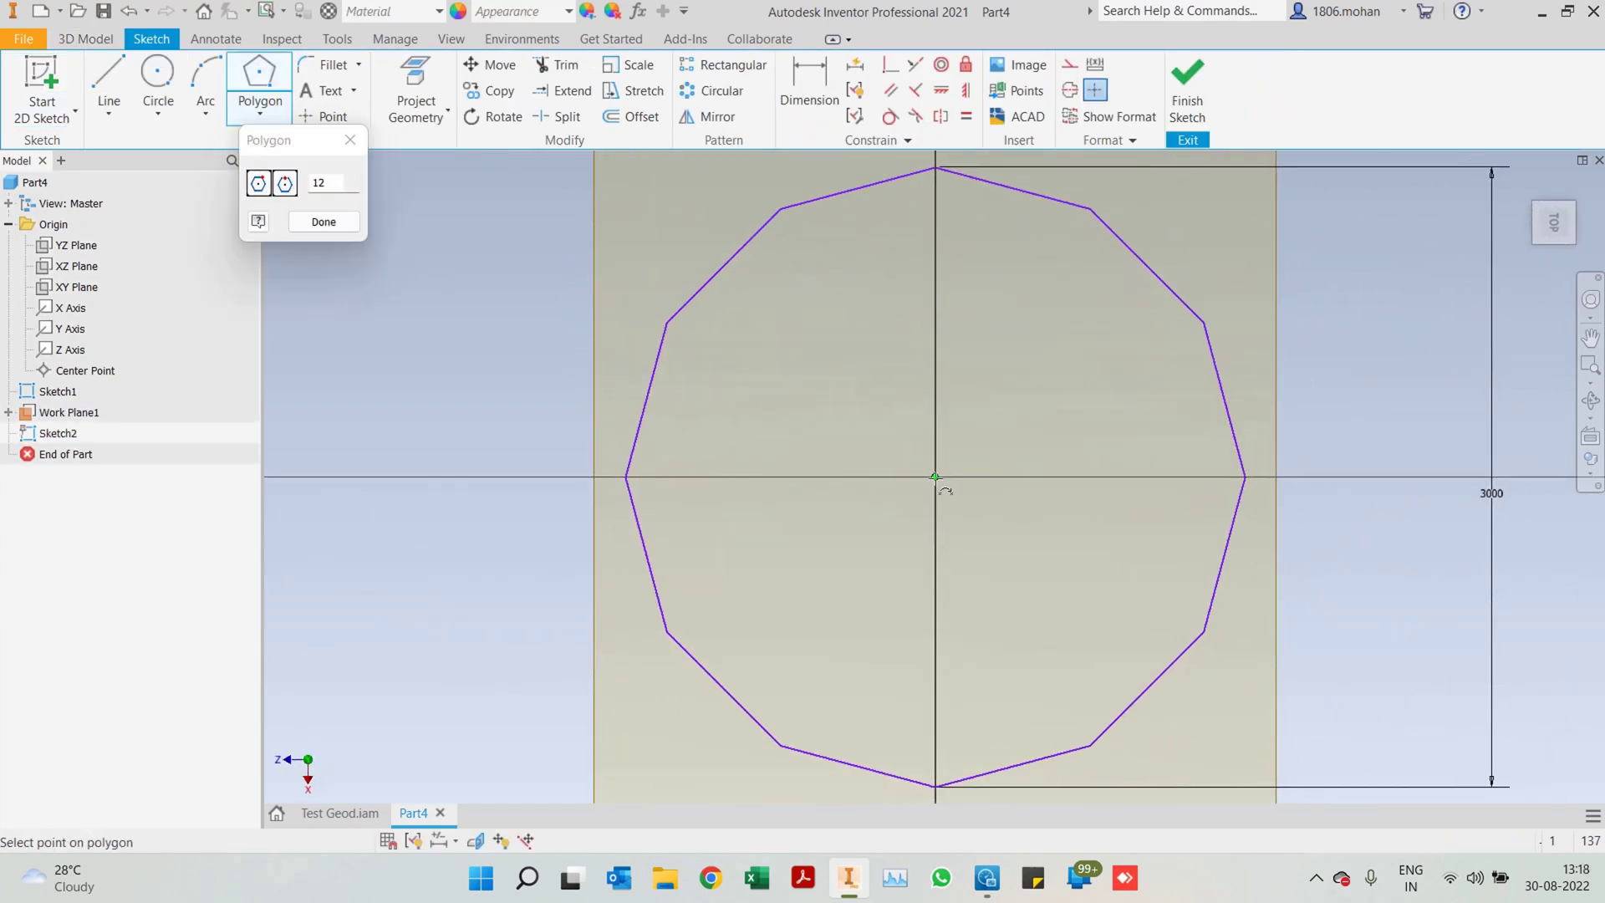
{"action": "left_click", "coordinate": [1170, 477]}
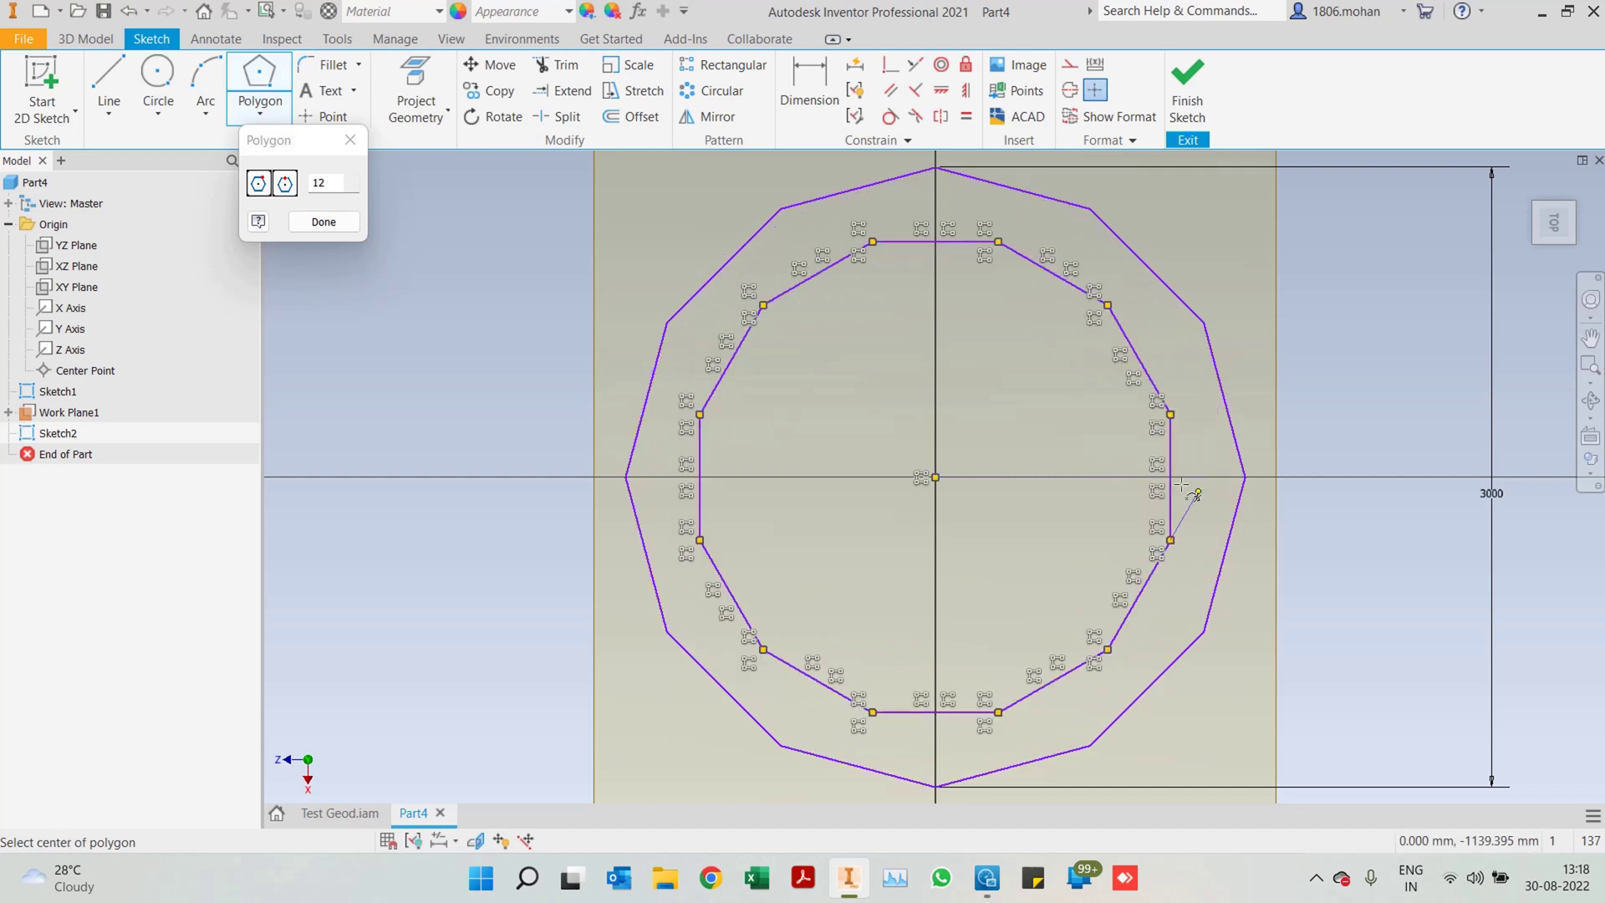
{"action": "key", "text": "Escape"}
Dimension the polygon 3000 mm across its top and bottom flats and finish the sketch
{"action": "key", "text": "d"}
{"action": "left_click", "coordinate": [961, 241]}
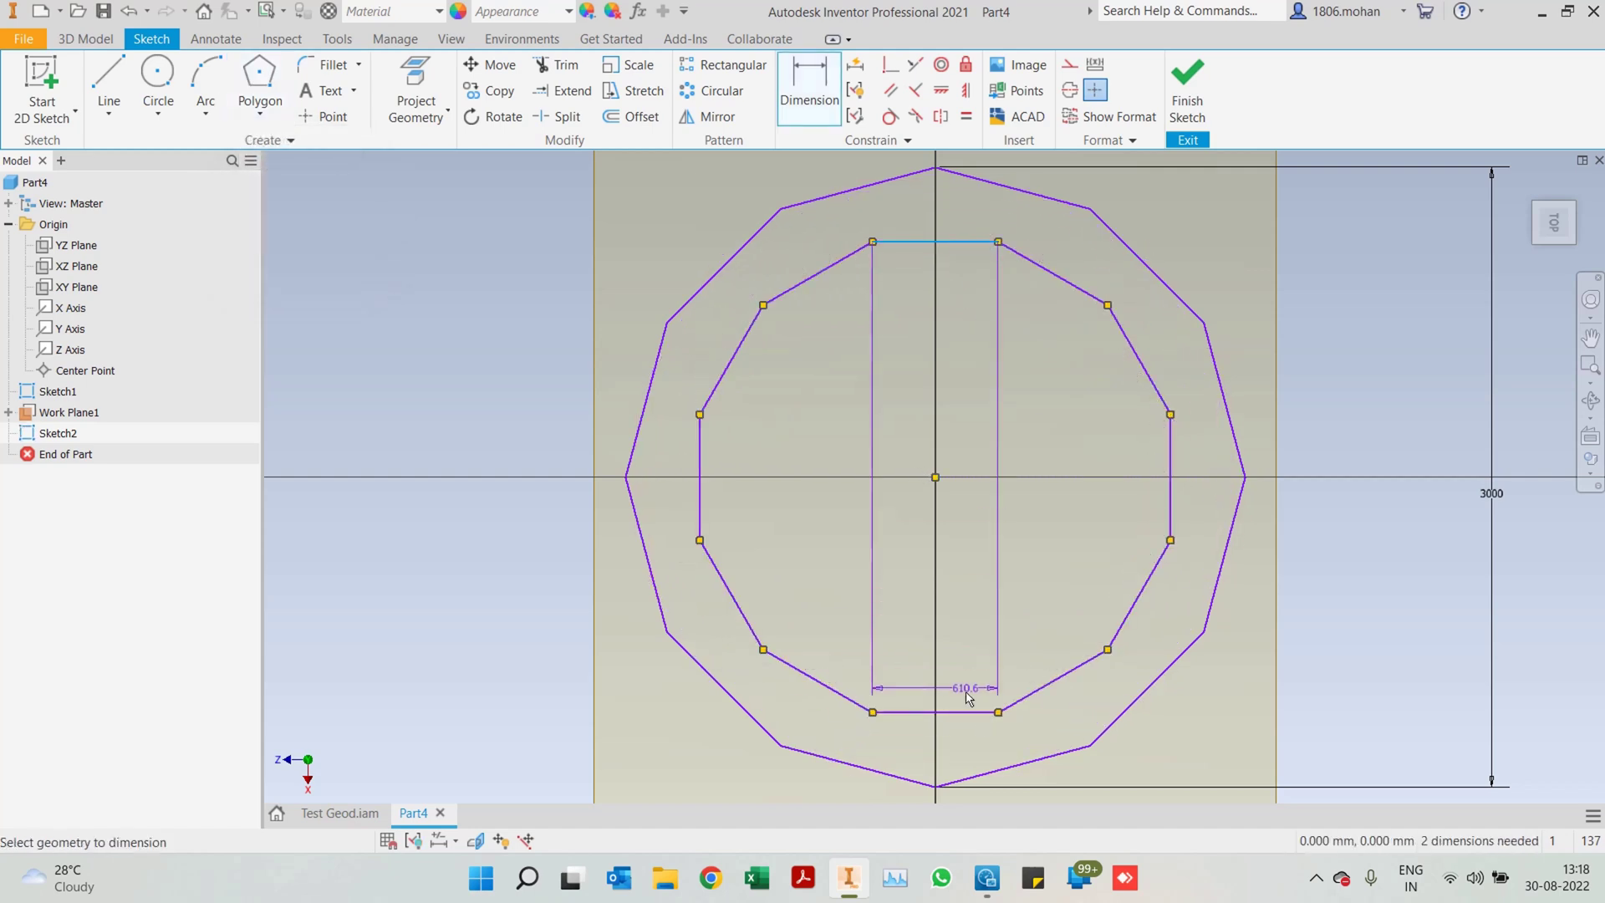
{"action": "left_click", "coordinate": [961, 713]}
{"action": "left_click", "coordinate": [1422, 575]}
{"action": "type", "text": "3"}
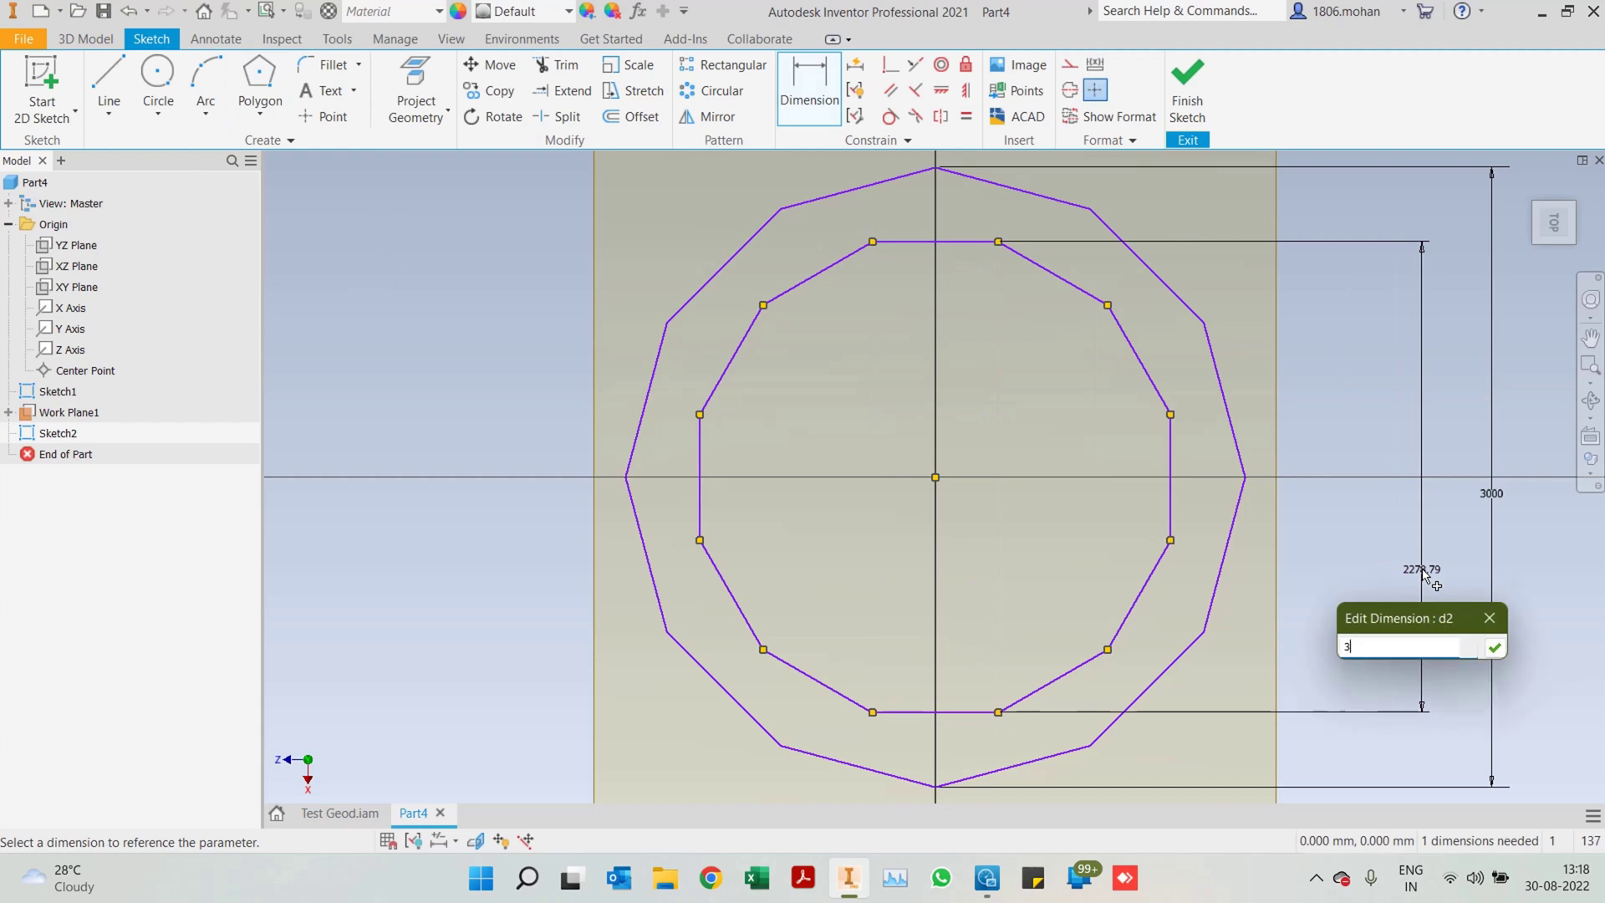
{"action": "type", "text": "000"}
{"action": "key", "text": "Return"}
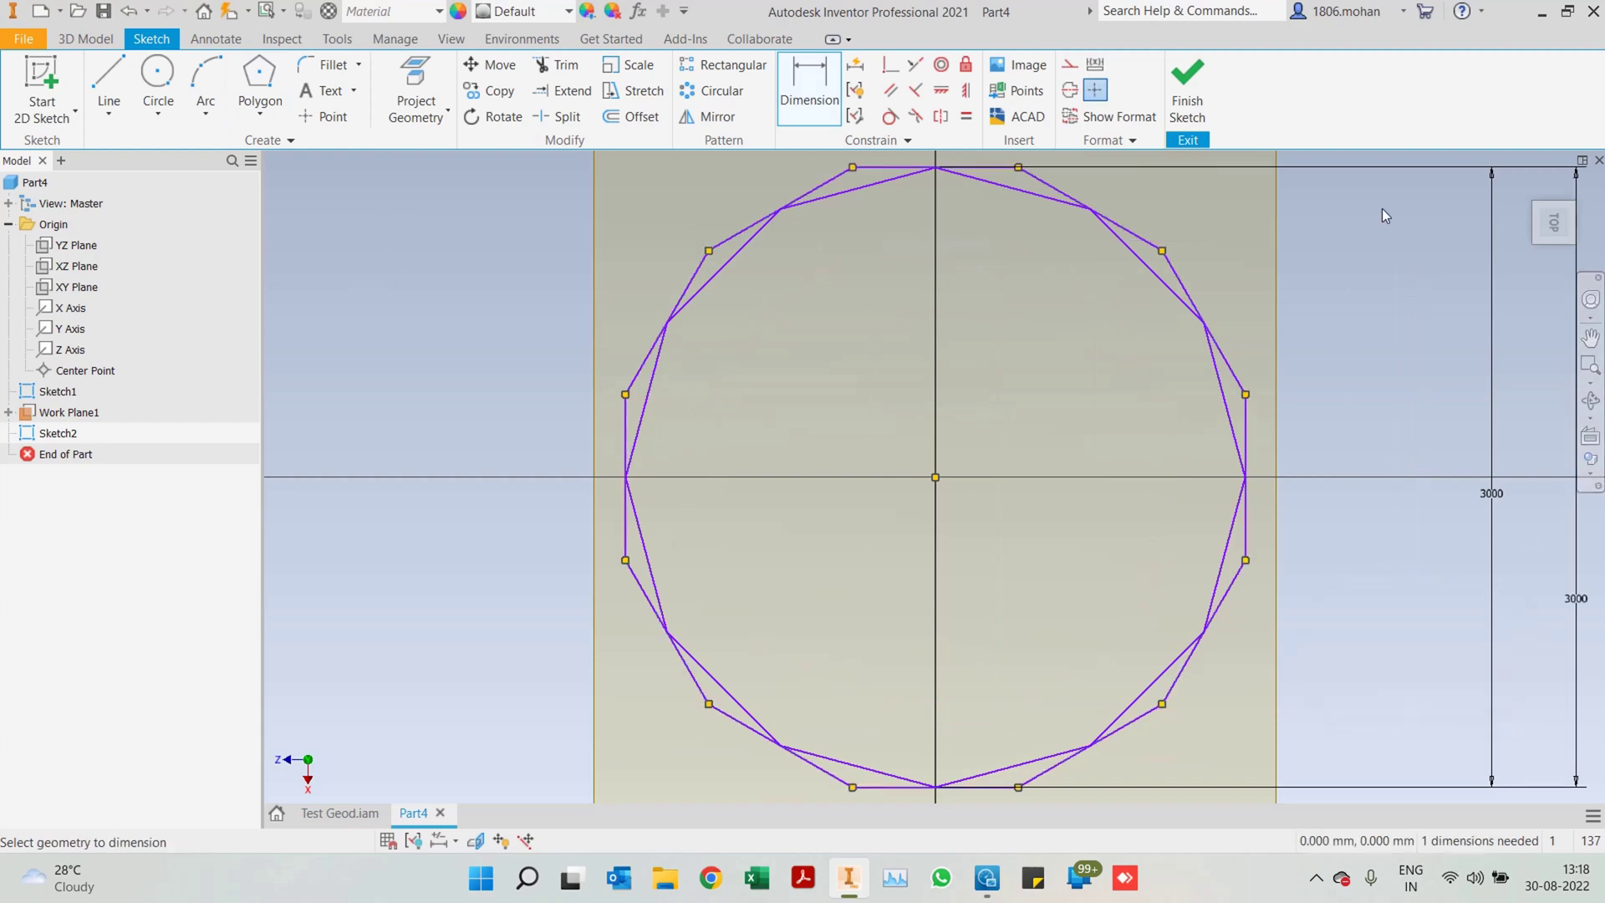
{"action": "left_click", "coordinate": [1191, 107]}
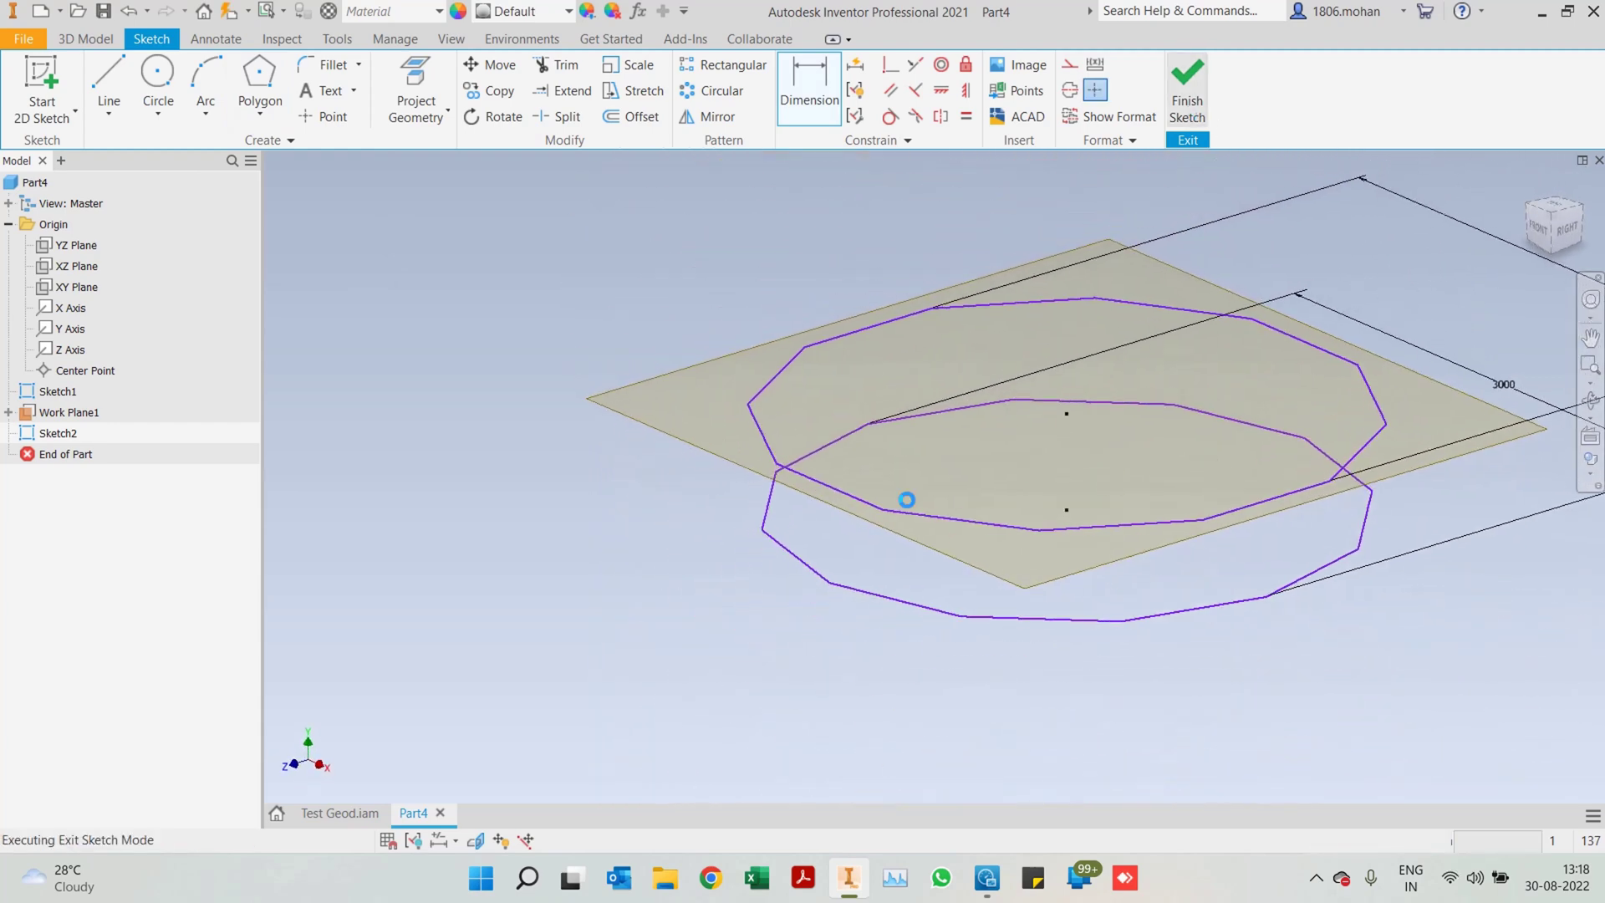
Create Work Plane2 offset 500 mm from Work Plane1
{"action": "left_click", "coordinate": [878, 107]}
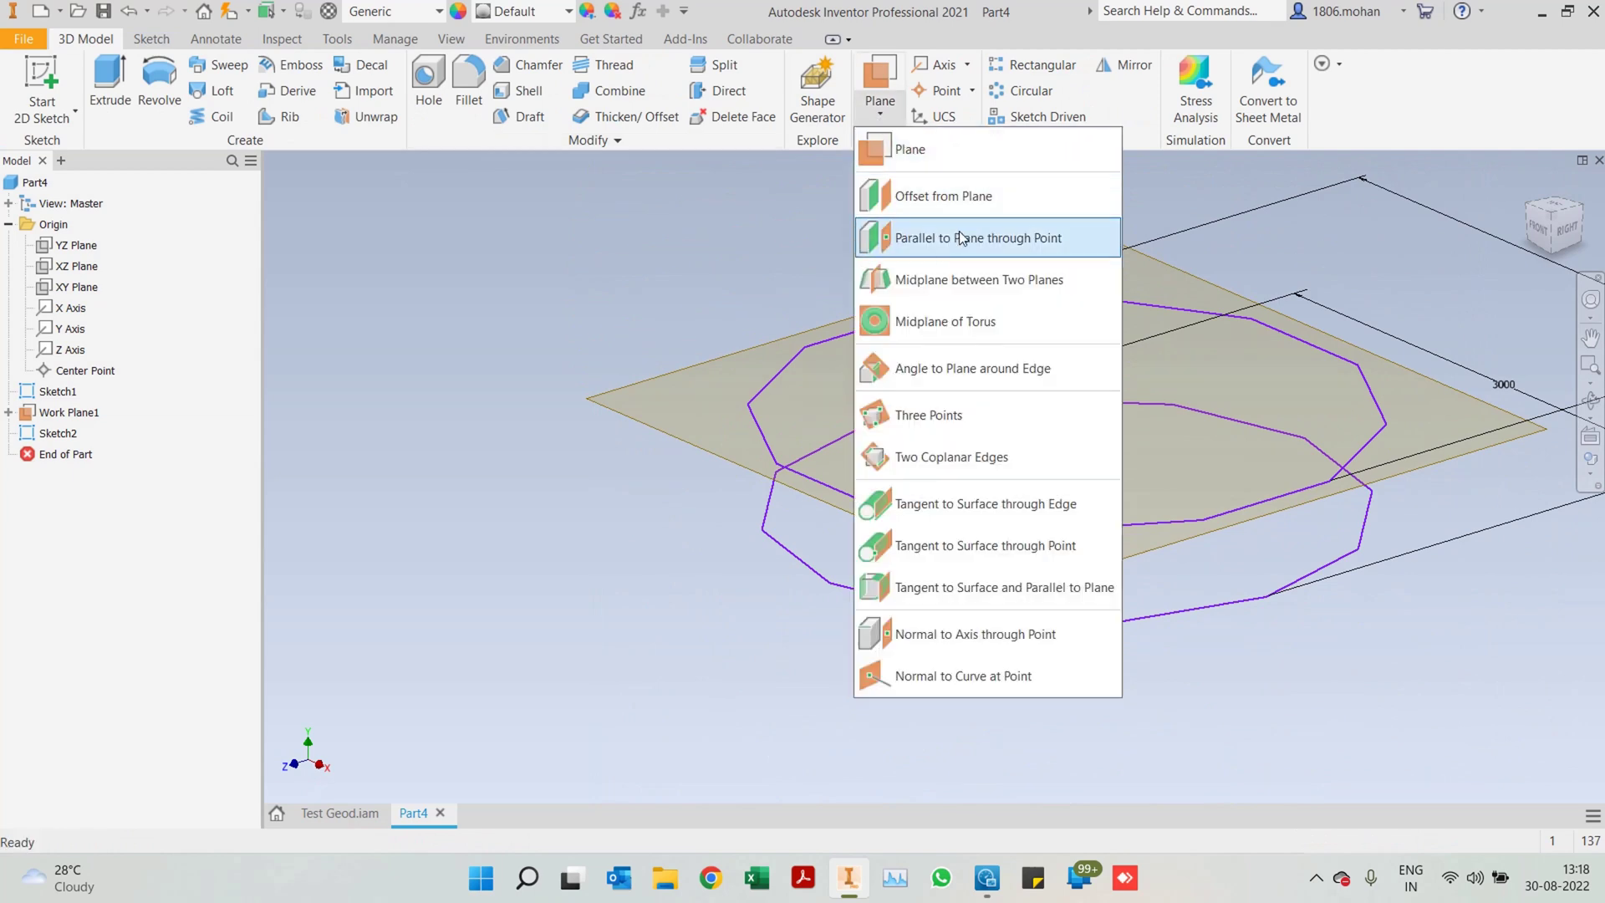
{"action": "left_click", "coordinate": [952, 198]}
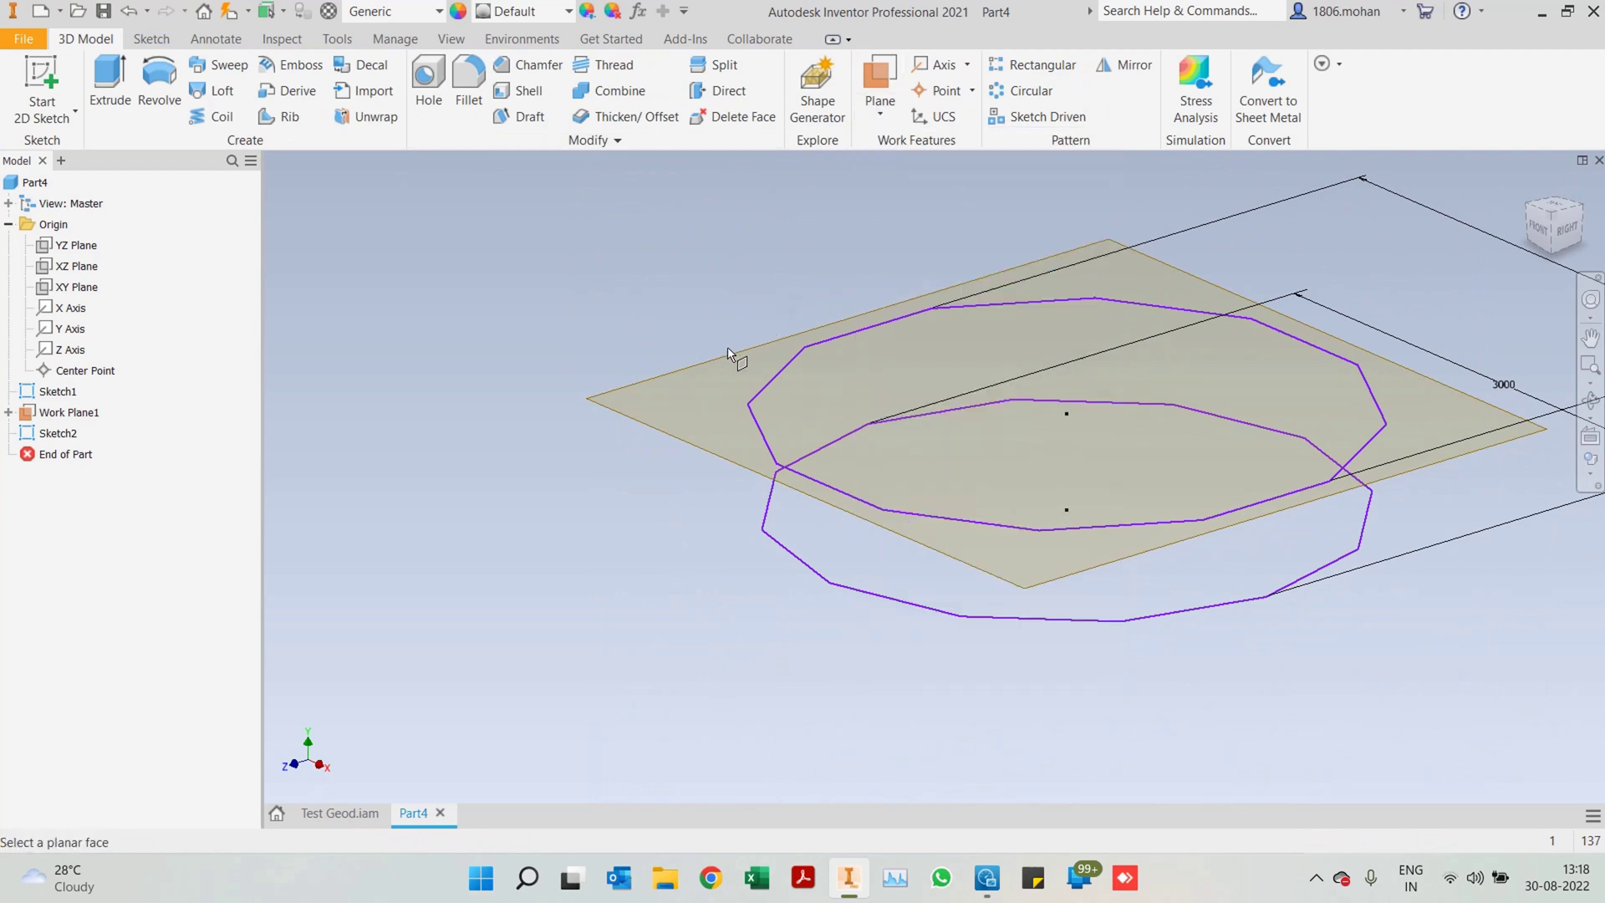
{"action": "left_click", "coordinate": [729, 352]}
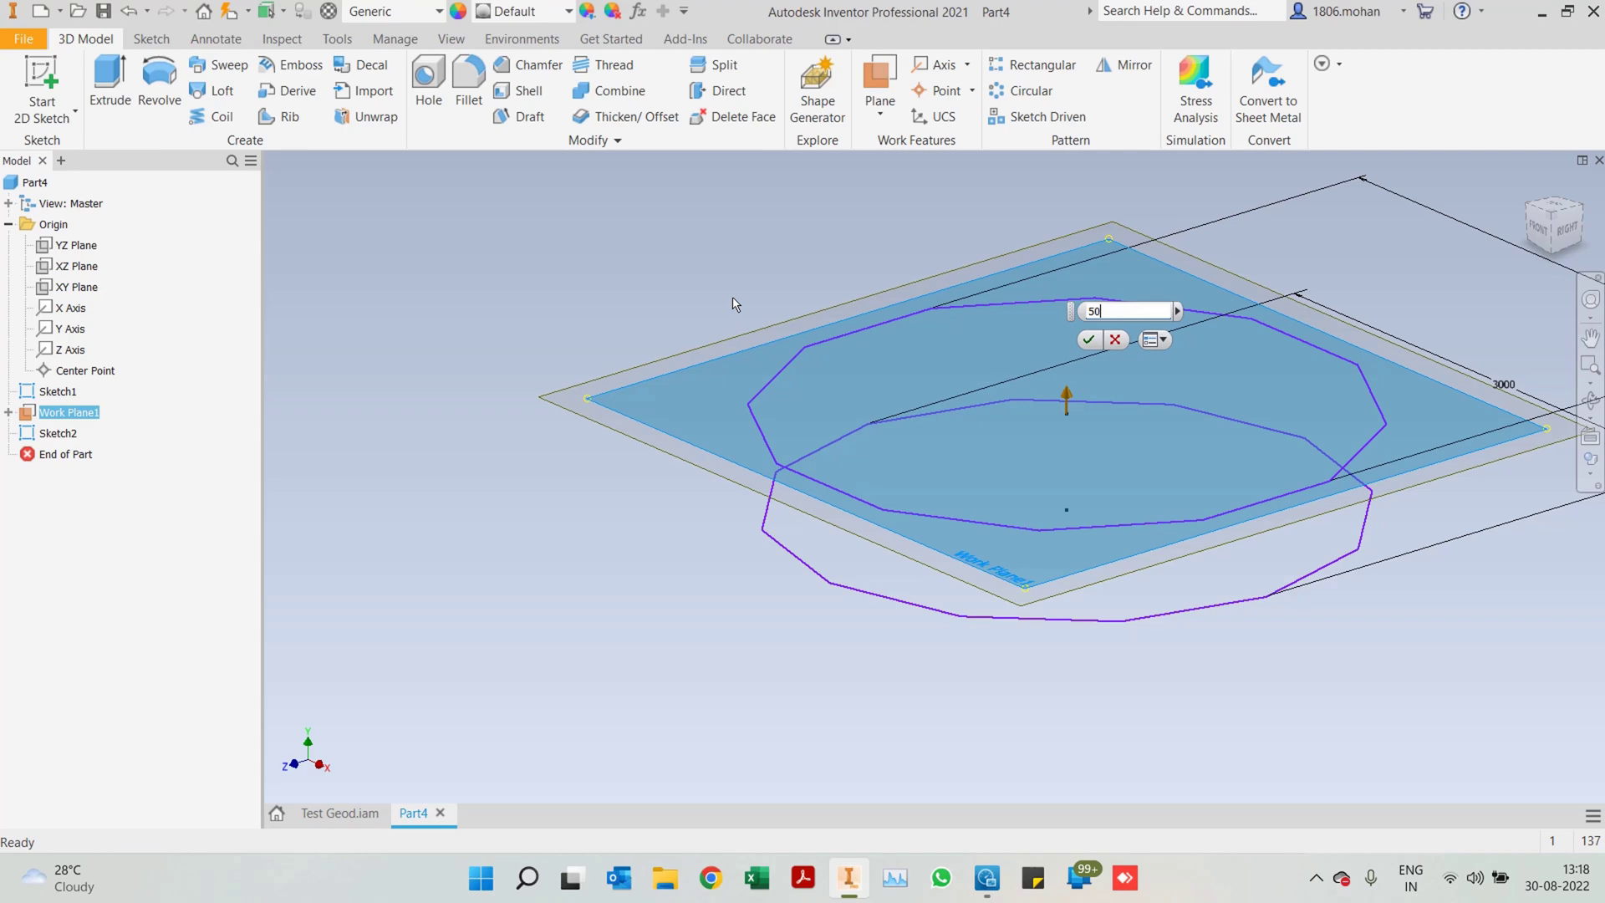
{"action": "key", "text": "Return"}
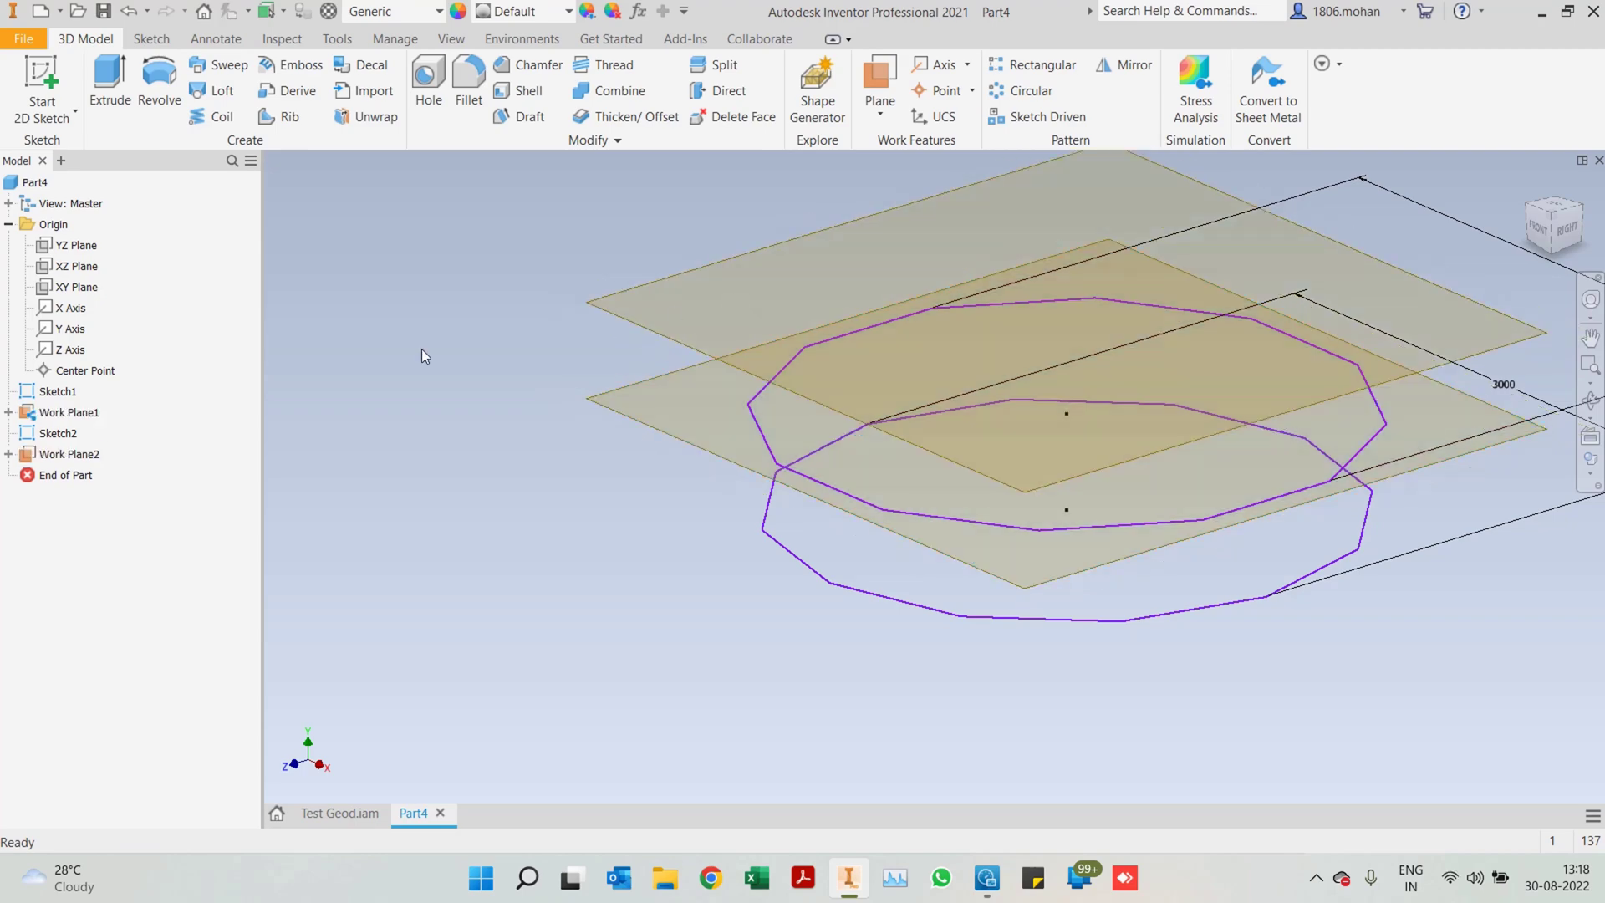
{"action": "left_click", "coordinate": [61, 83]}
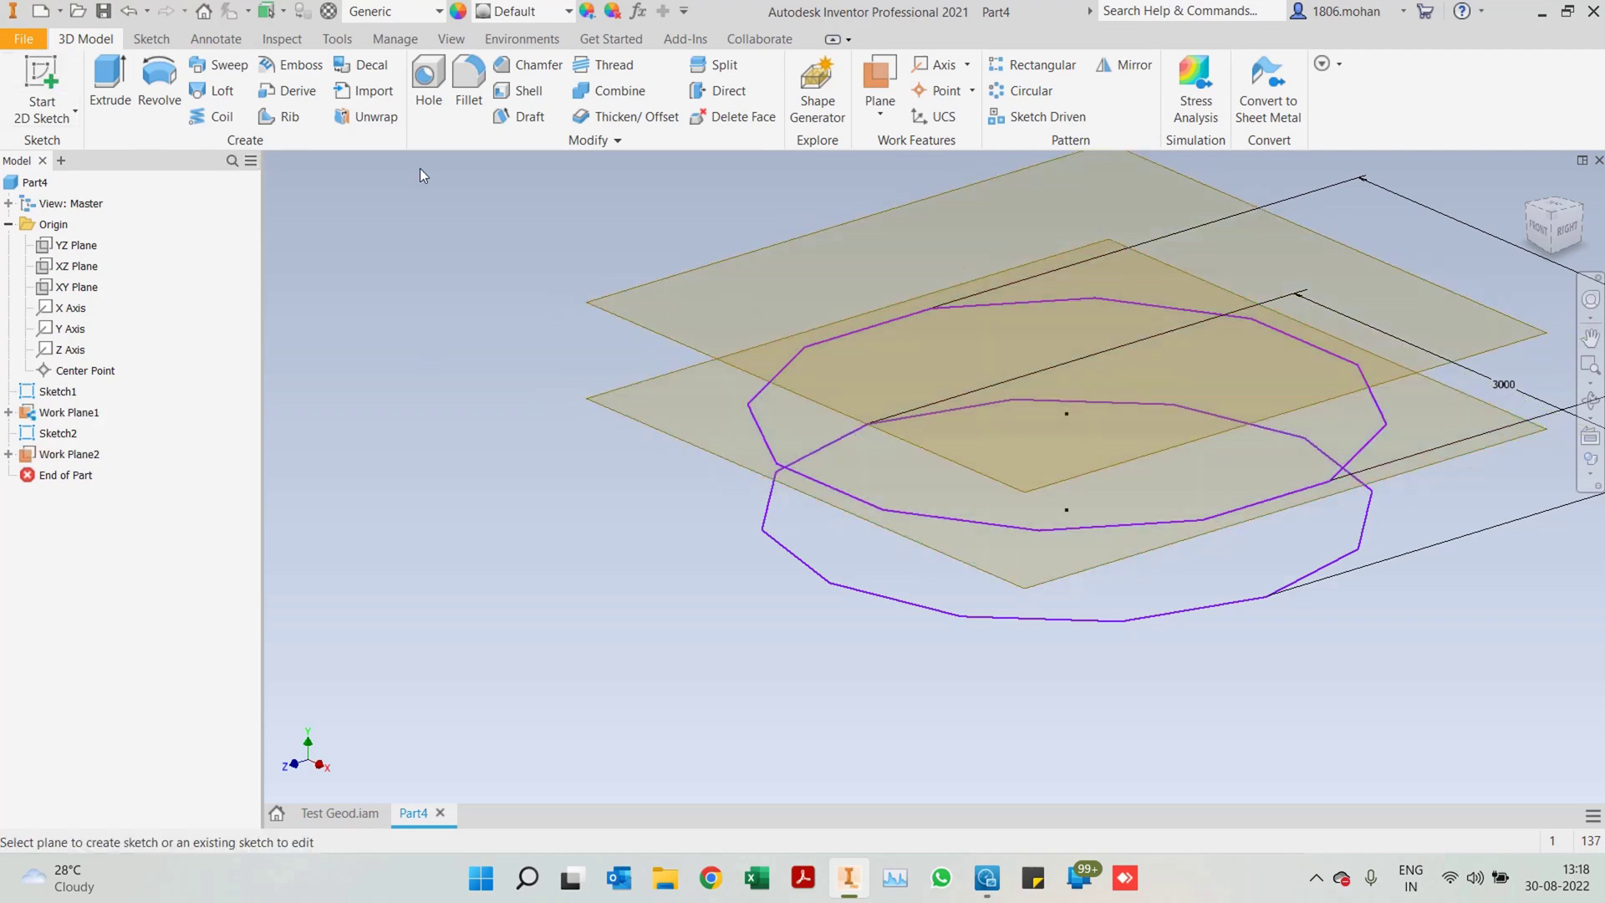
On Work Plane2, sketch a 12-sided polygon at the origin dimensioned 2400 mm across and finish it
{"action": "left_click", "coordinate": [750, 255]}
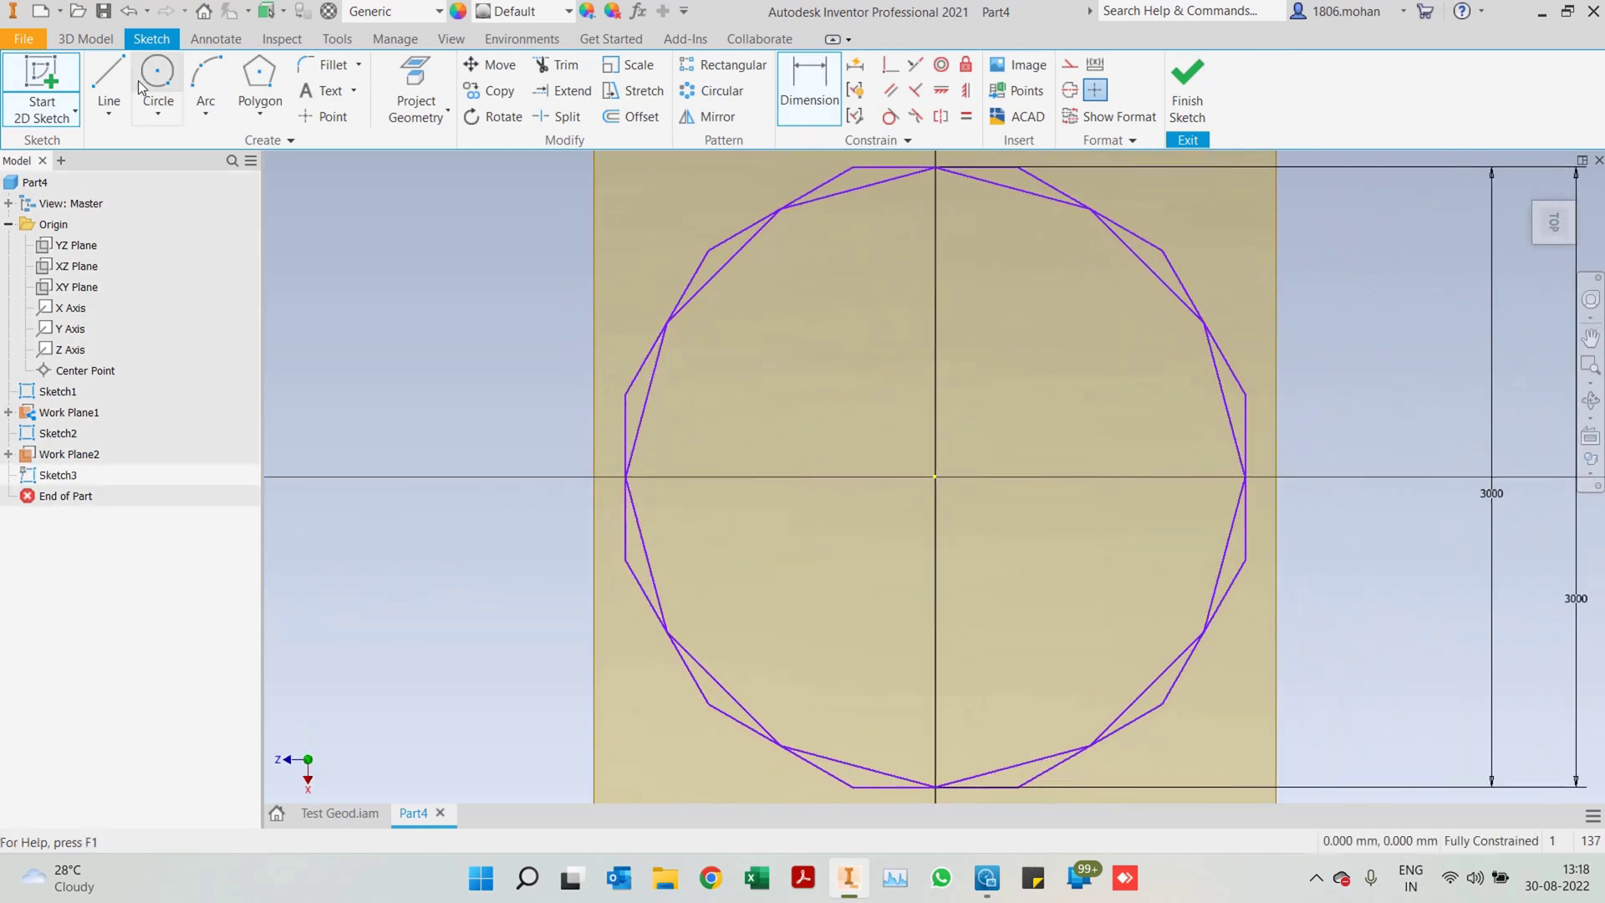
{"action": "left_click", "coordinate": [261, 80]}
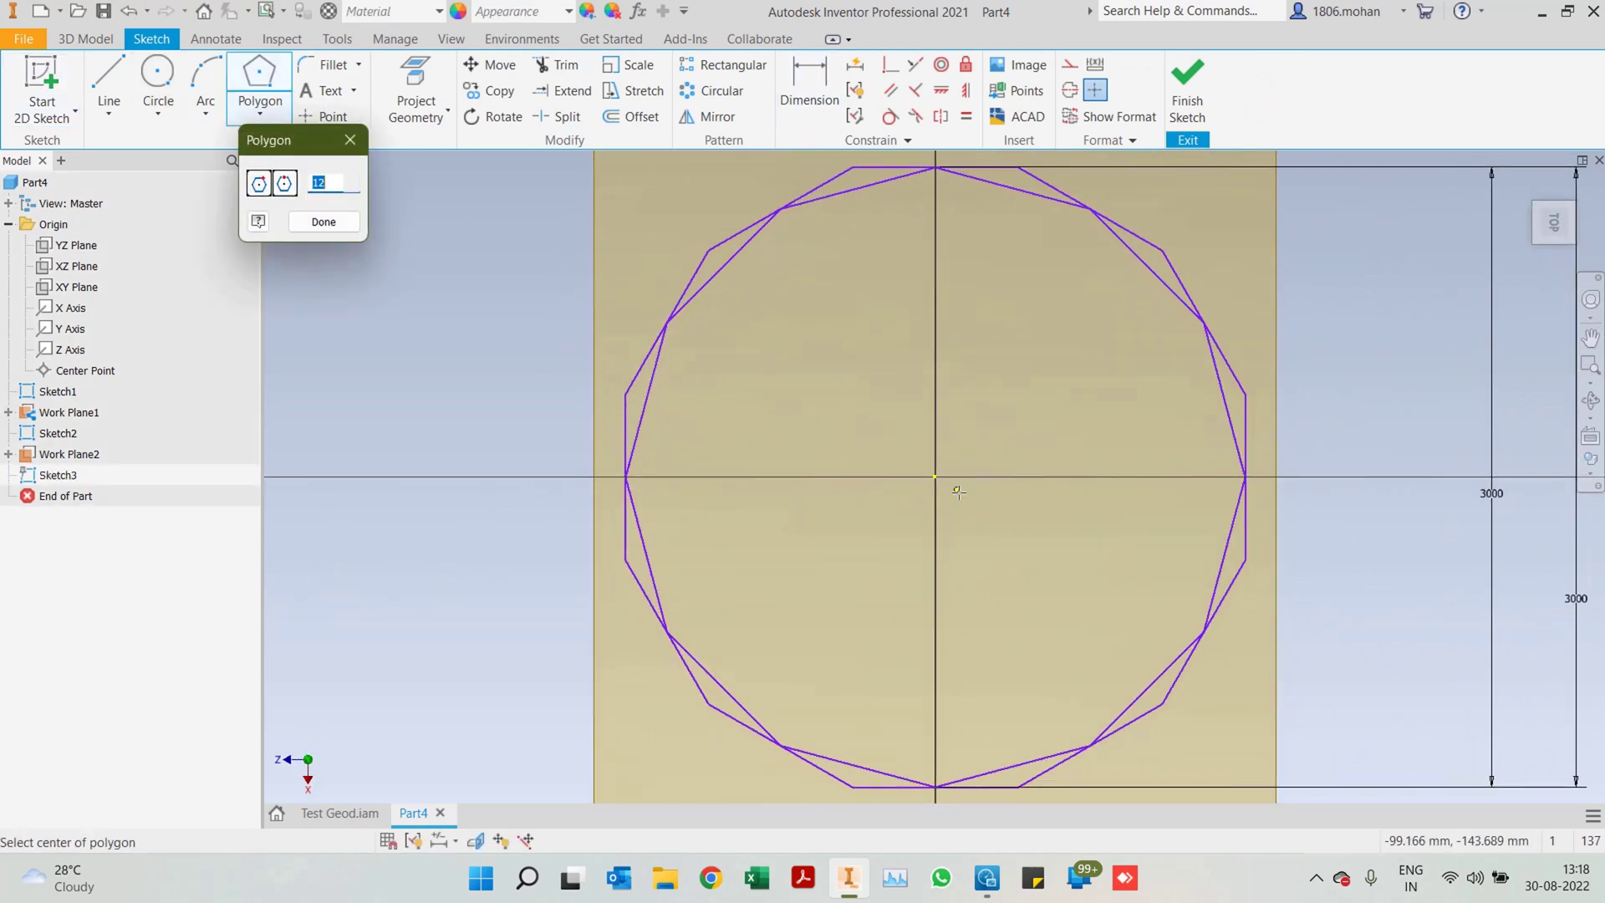
{"action": "left_click", "coordinate": [936, 476]}
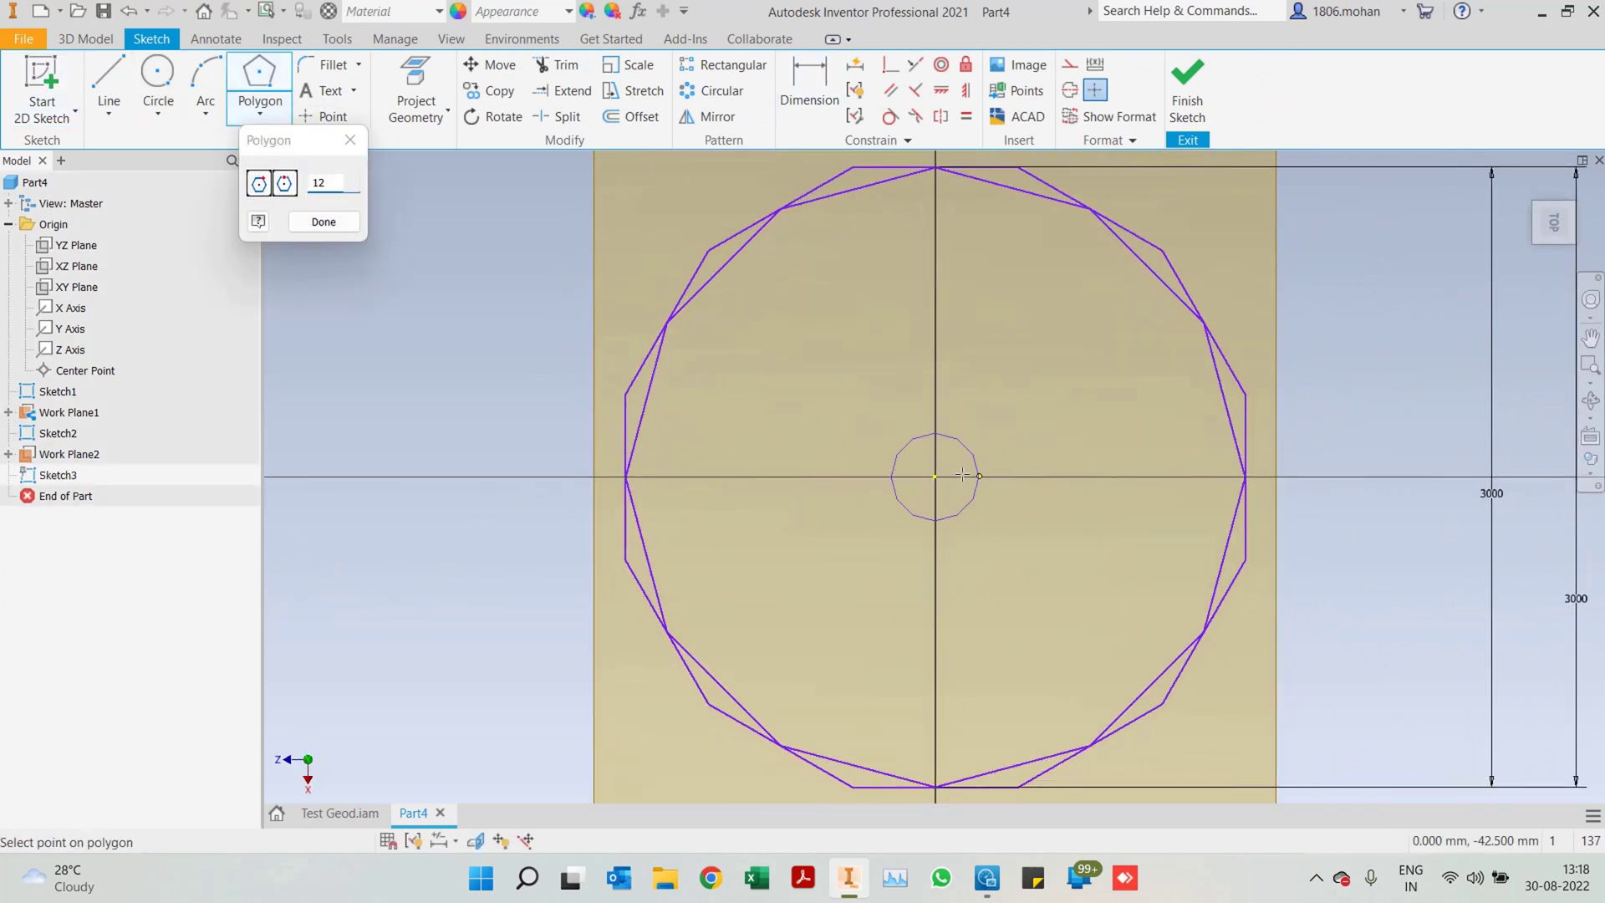
{"action": "left_click", "coordinate": [1165, 477]}
{"action": "key", "text": "Escape"}
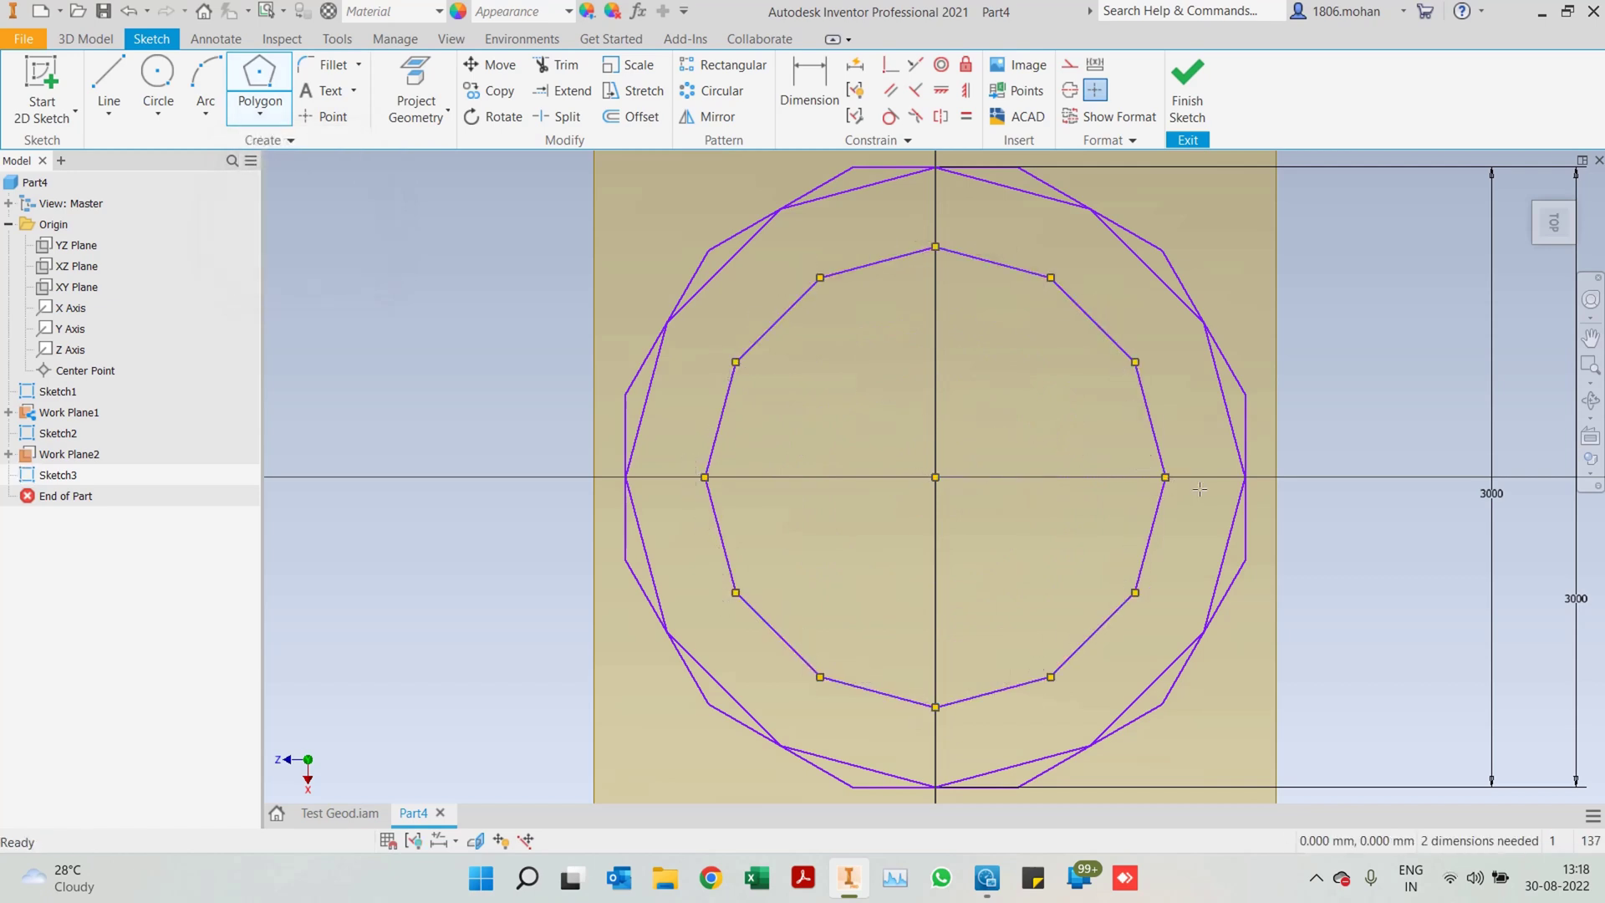
{"action": "left_click", "coordinate": [936, 705]}
{"action": "left_click", "coordinate": [1398, 510]}
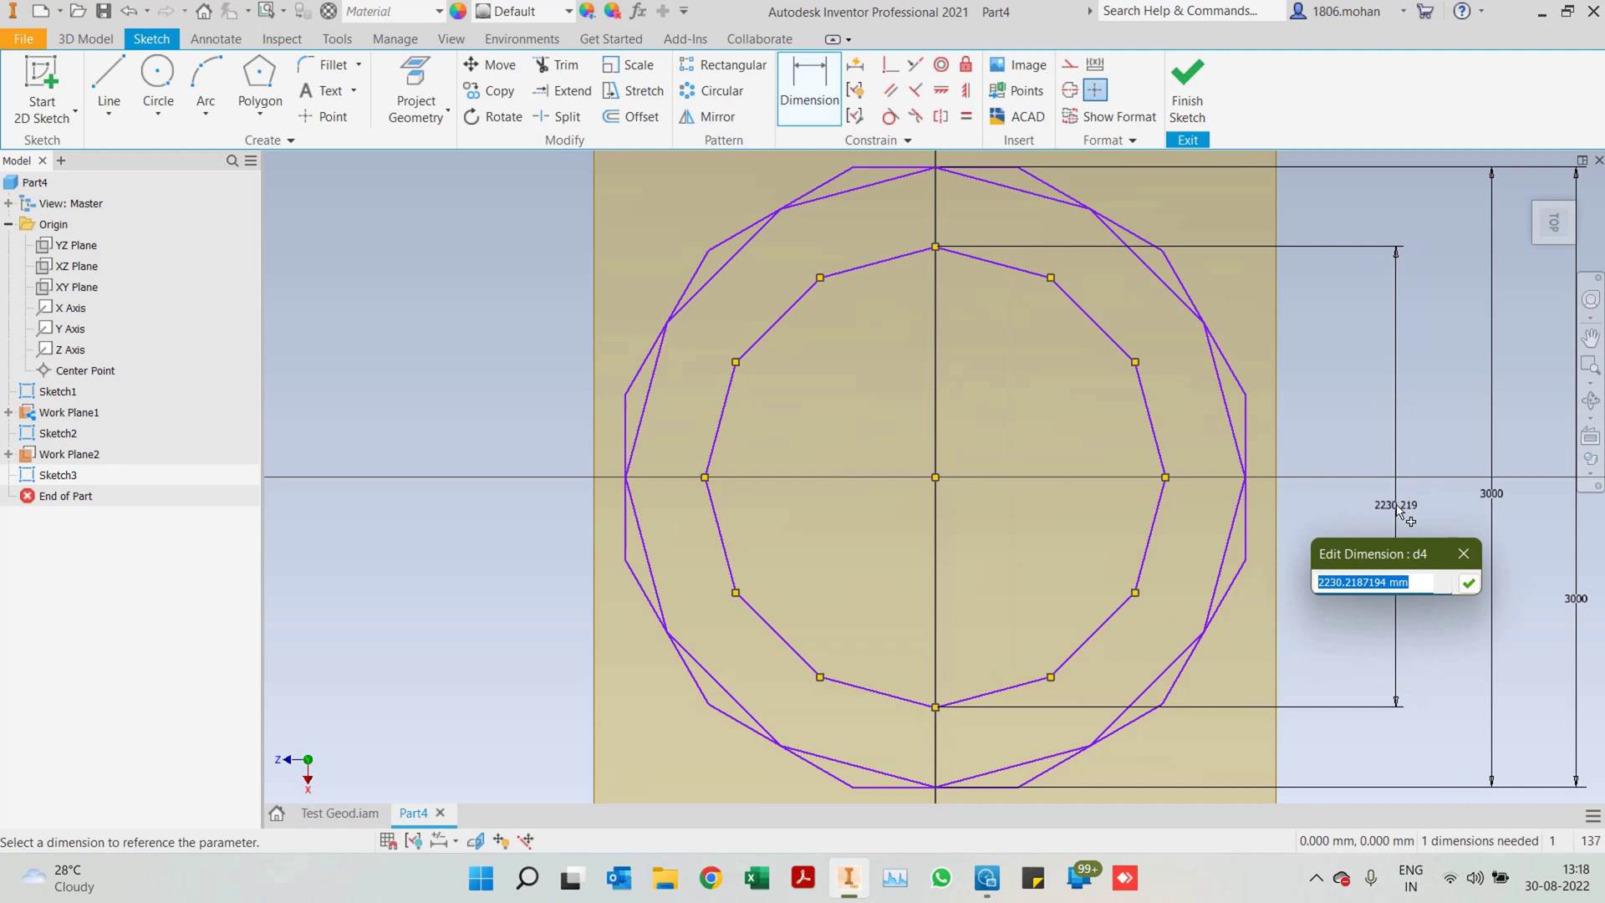
{"action": "type", "text": "2400"}
{"action": "key", "text": "Return"}
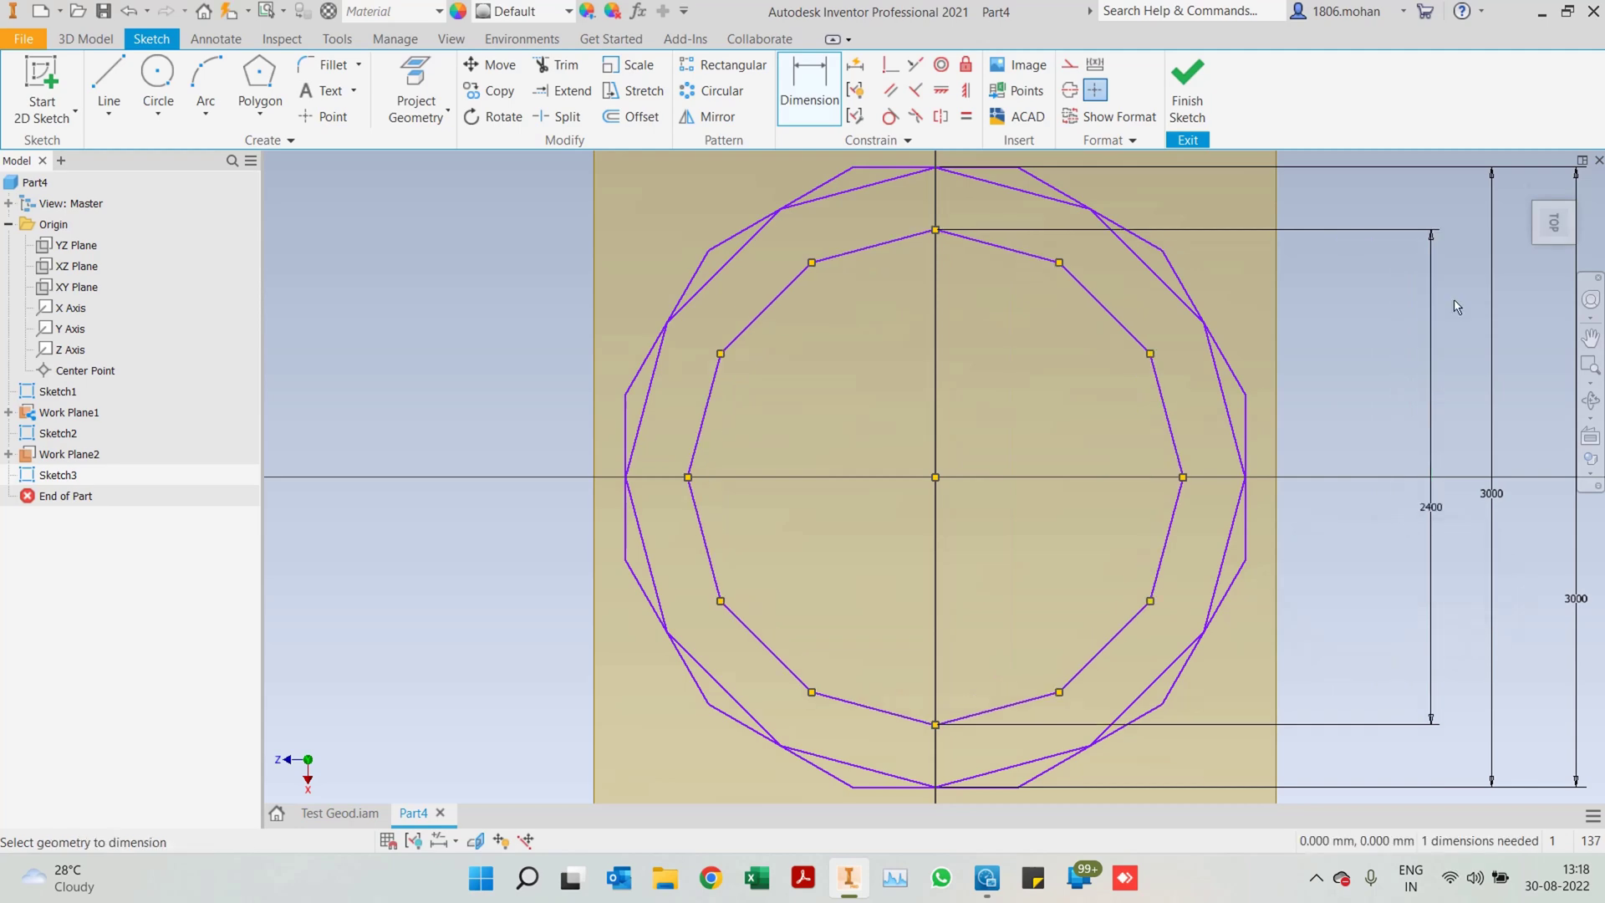
{"action": "left_click", "coordinate": [1187, 83]}
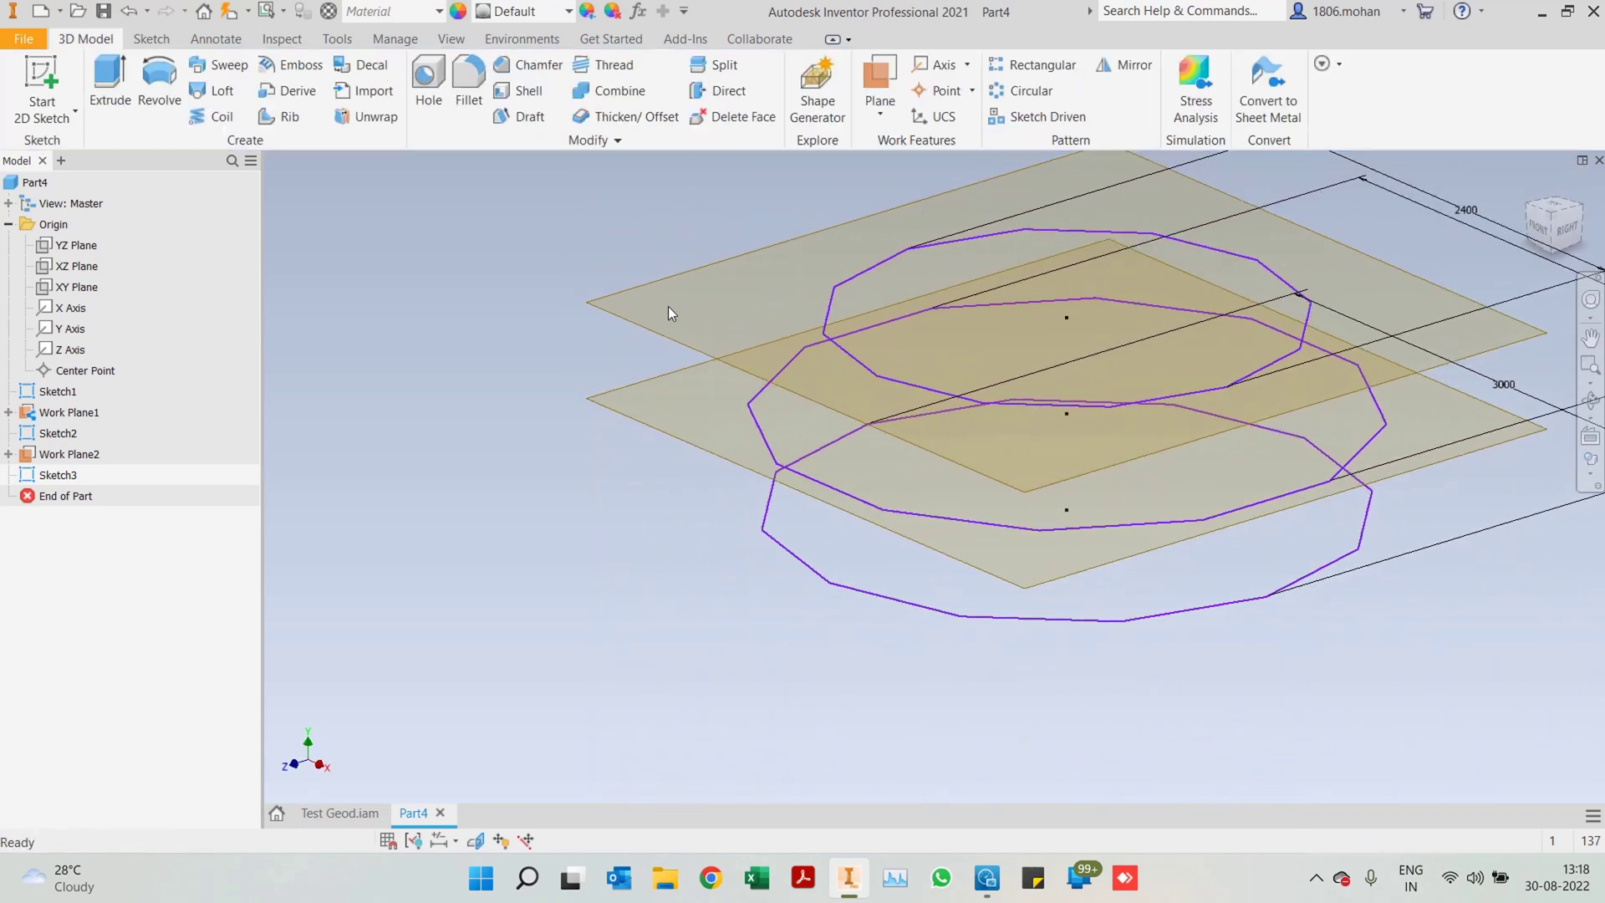
Create Work Plane3 offset 400 mm from the top work plane
{"action": "left_click", "coordinate": [881, 112]}
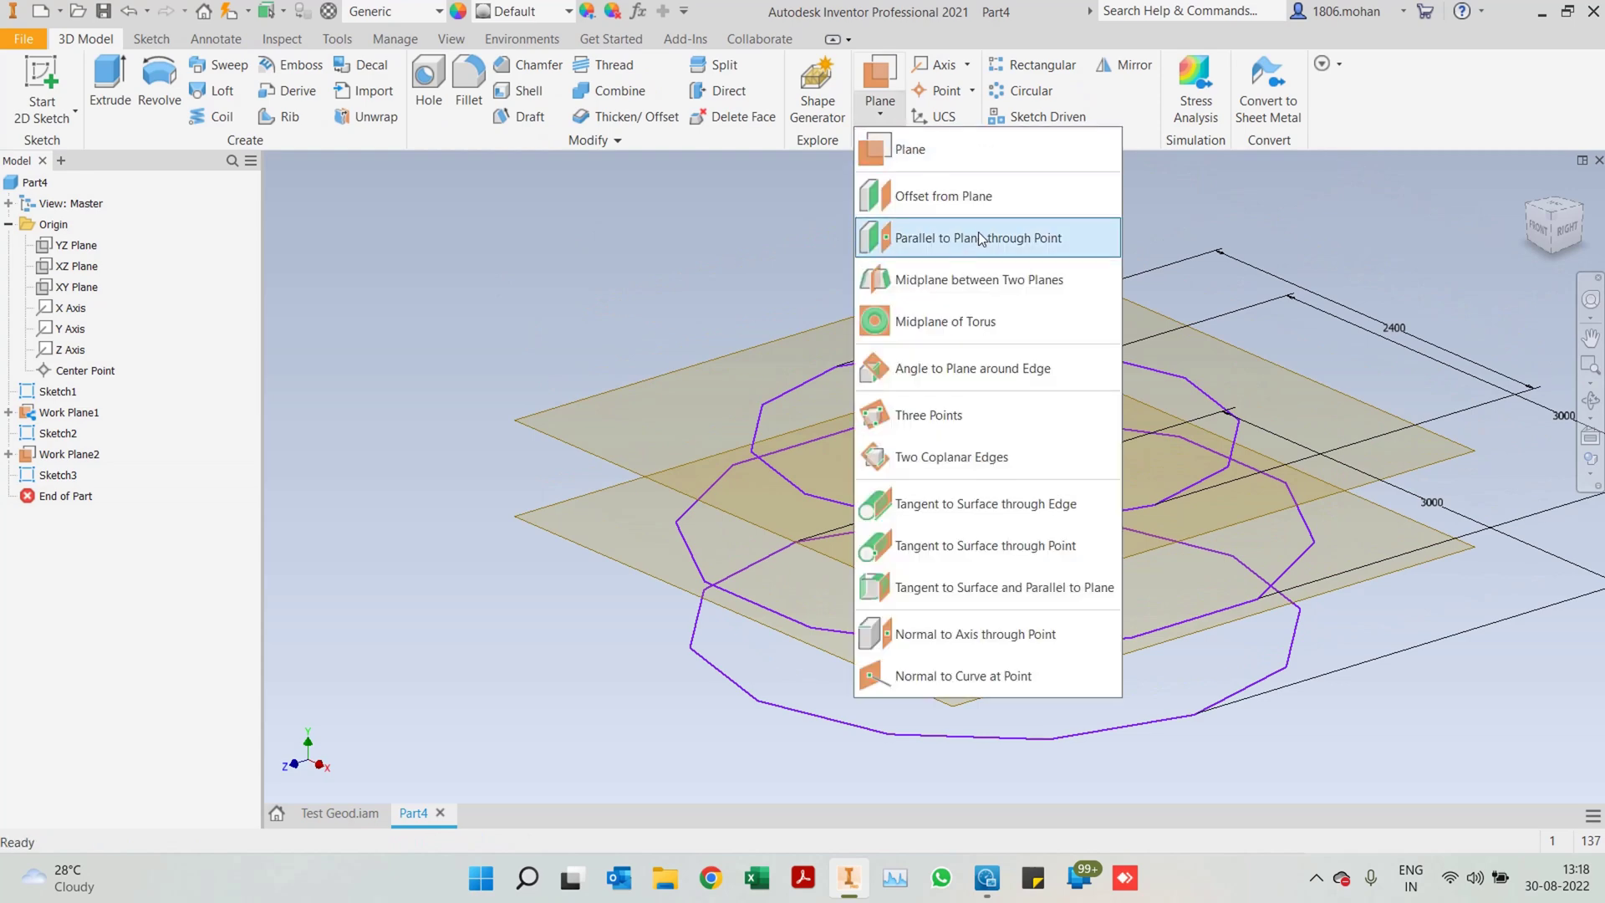
{"action": "left_click", "coordinate": [976, 209]}
{"action": "left_click", "coordinate": [710, 368]}
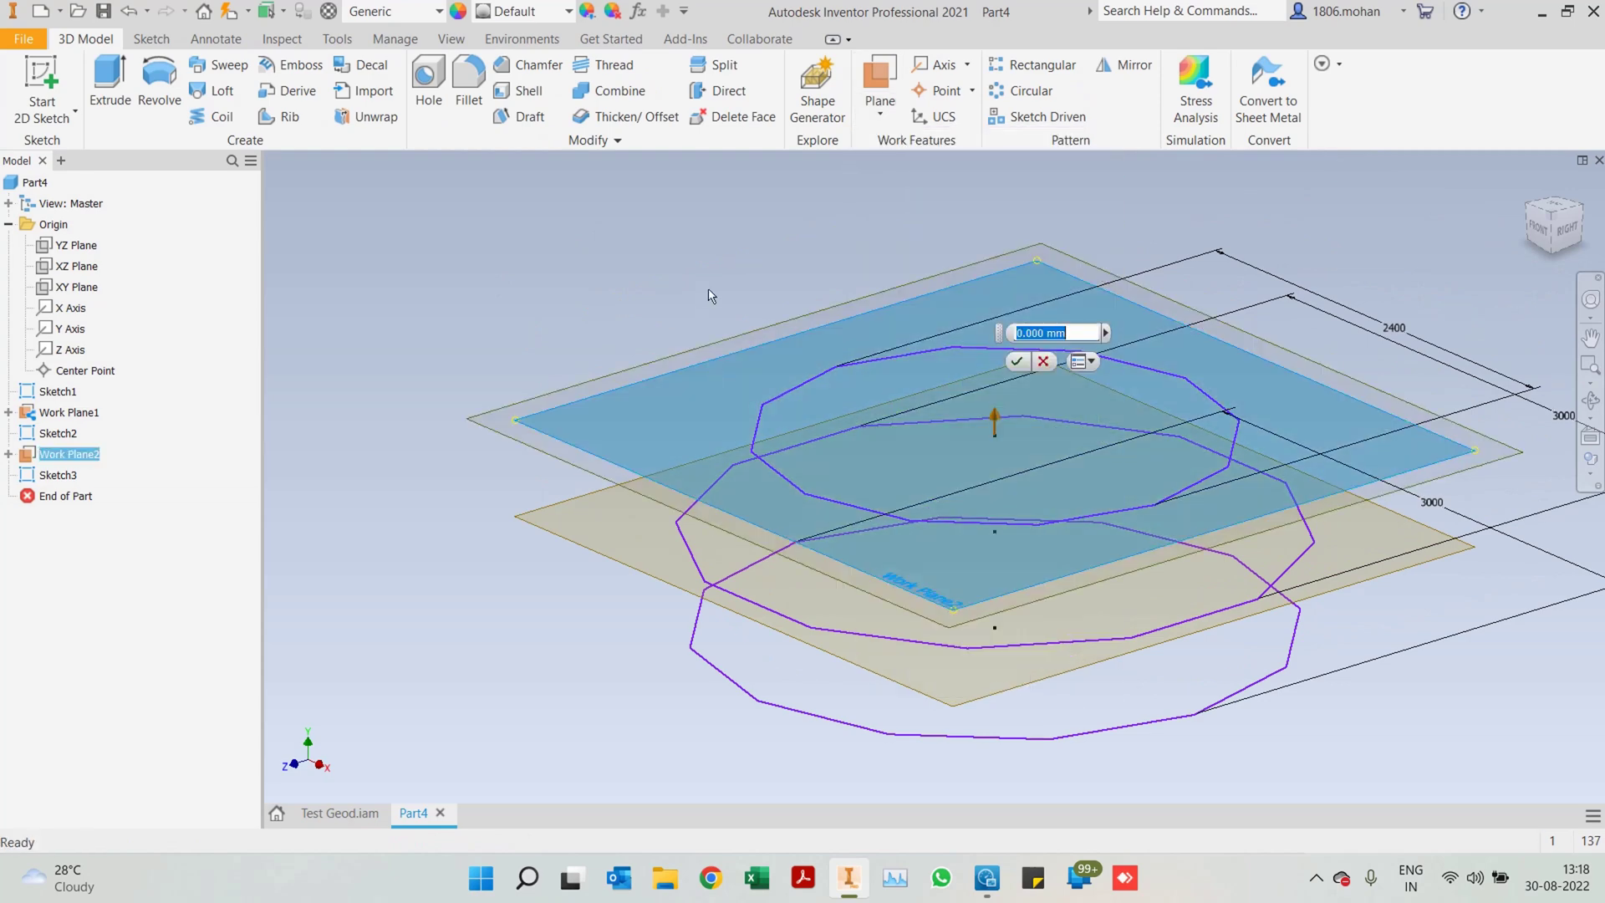
{"action": "type", "text": "400"}
{"action": "key", "text": "Return"}
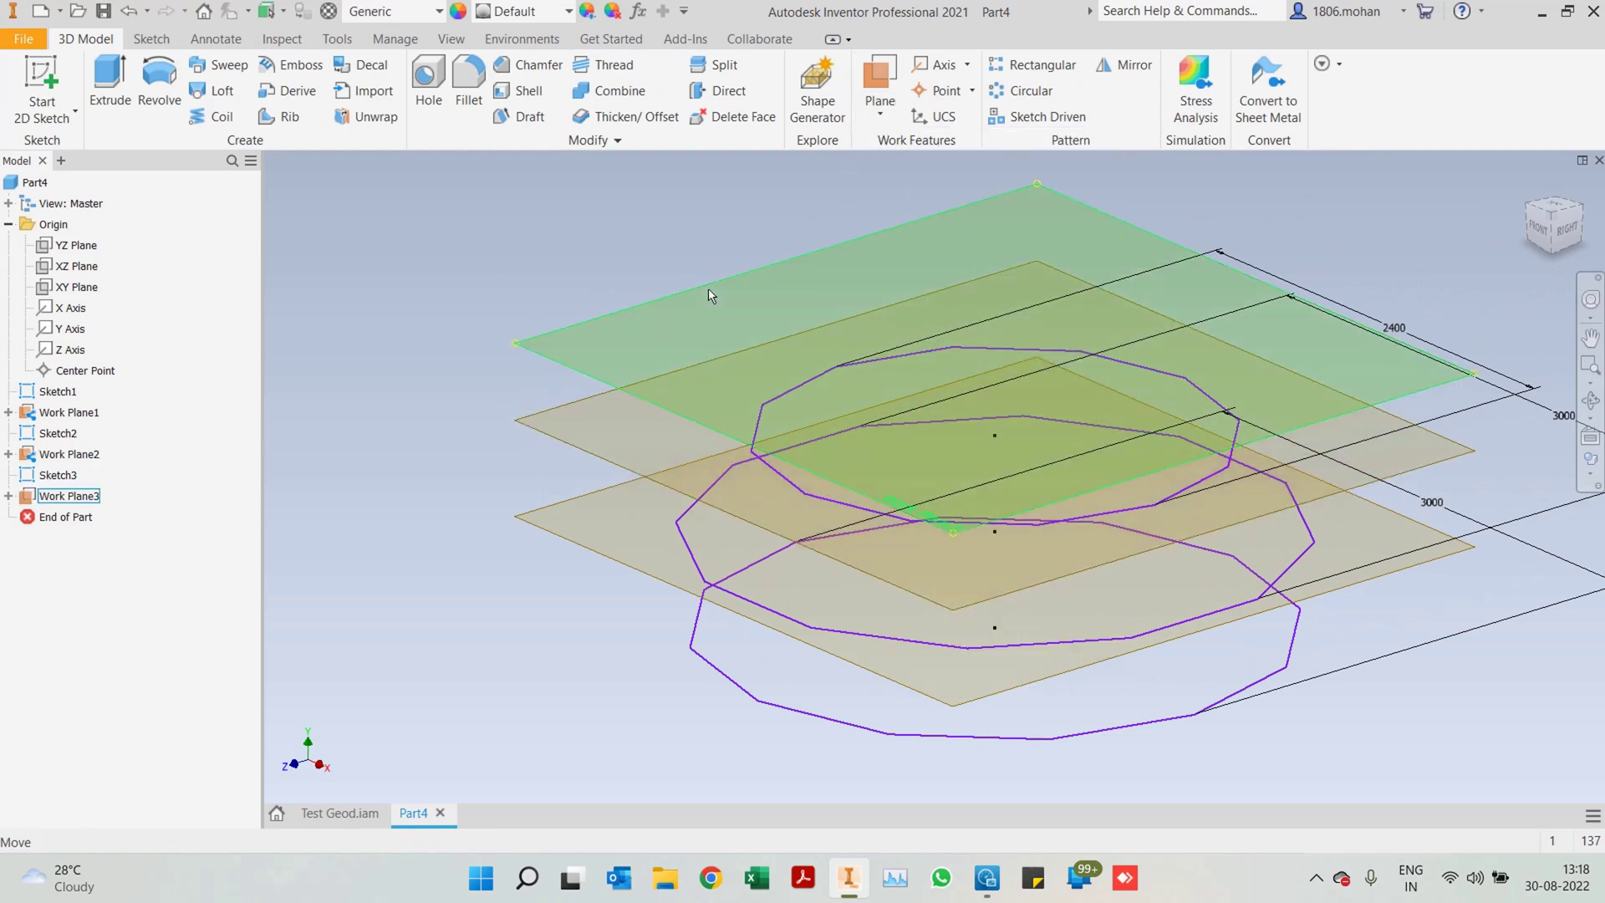
On Work Plane3, draw a circumscribed 12-sided polygon centred at the origin
{"action": "key", "text": "s"}
{"action": "left_click", "coordinate": [665, 299]}
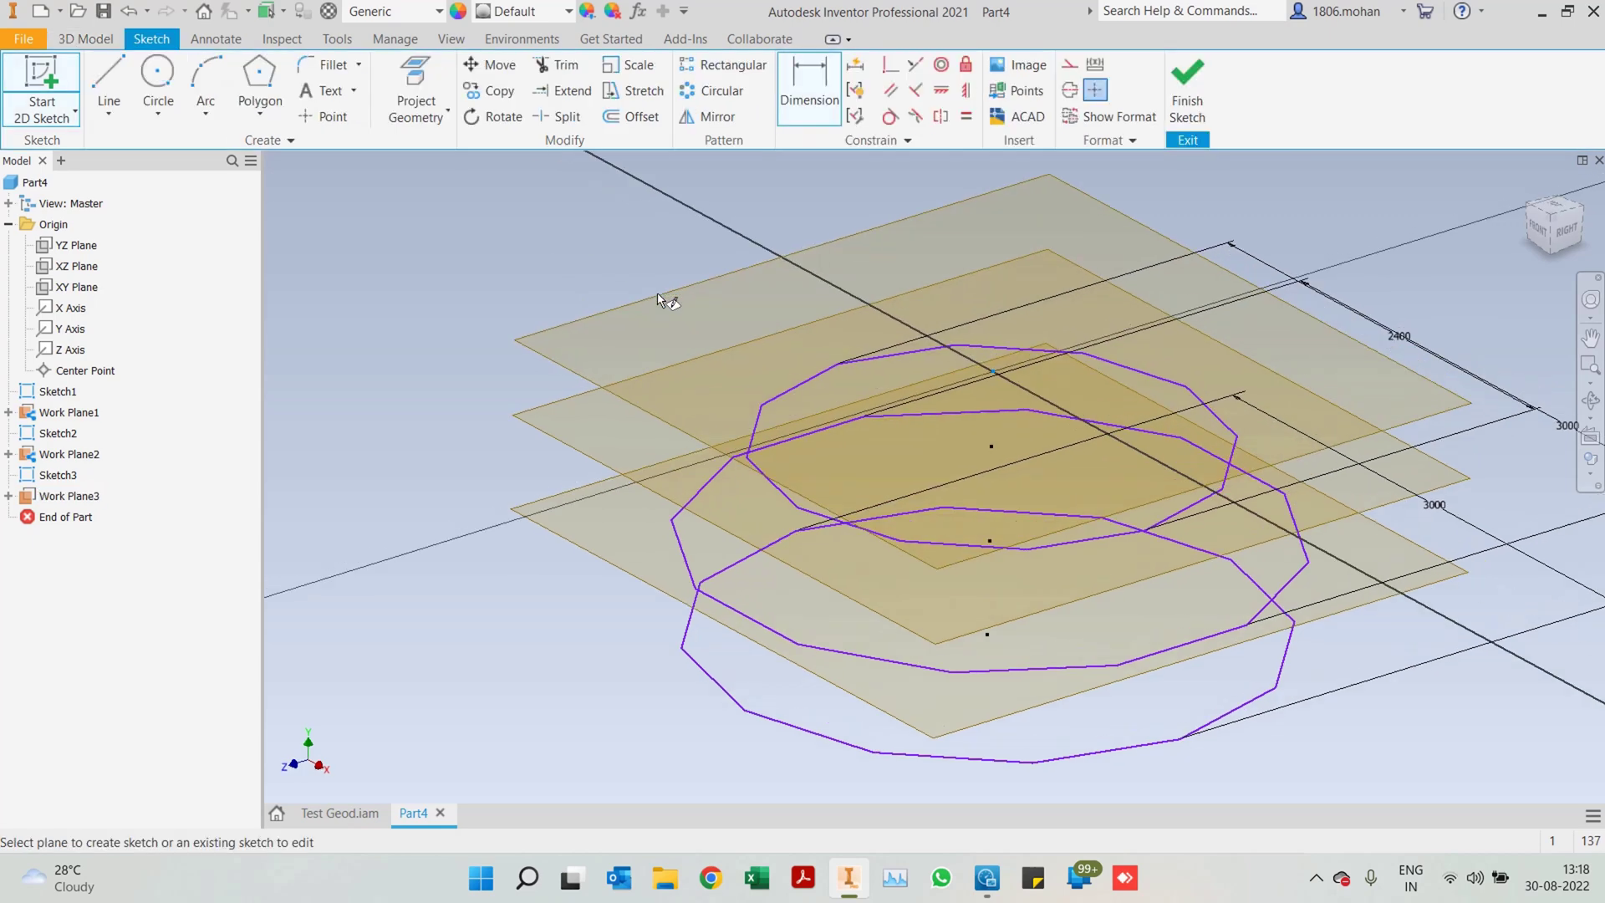
{"action": "left_click", "coordinate": [258, 97]}
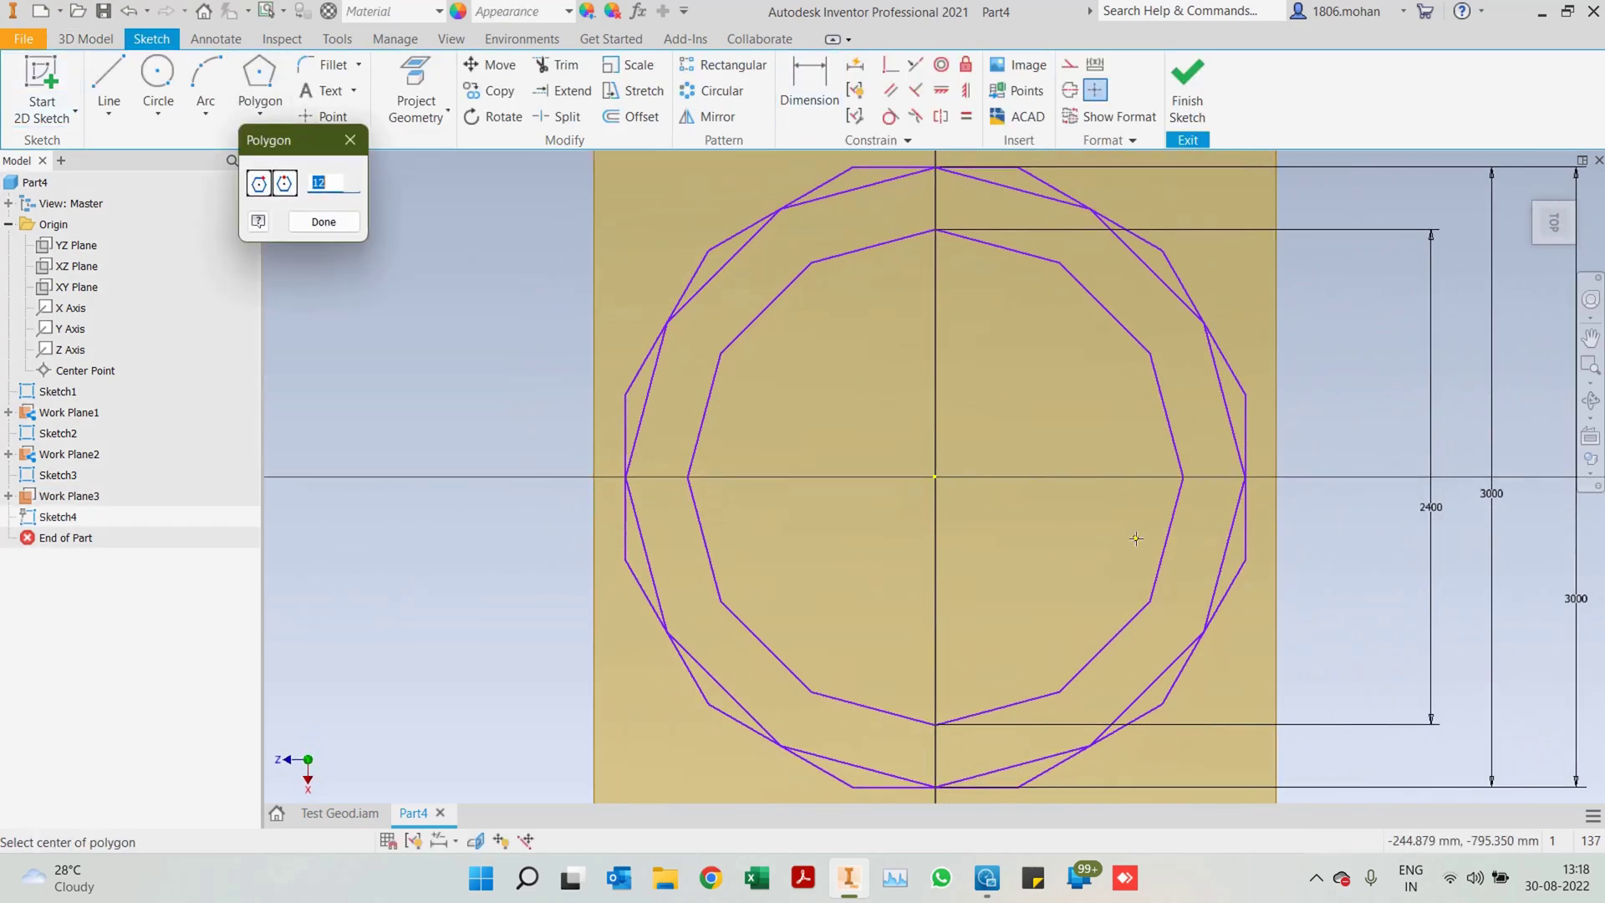
{"action": "left_click", "coordinate": [291, 189]}
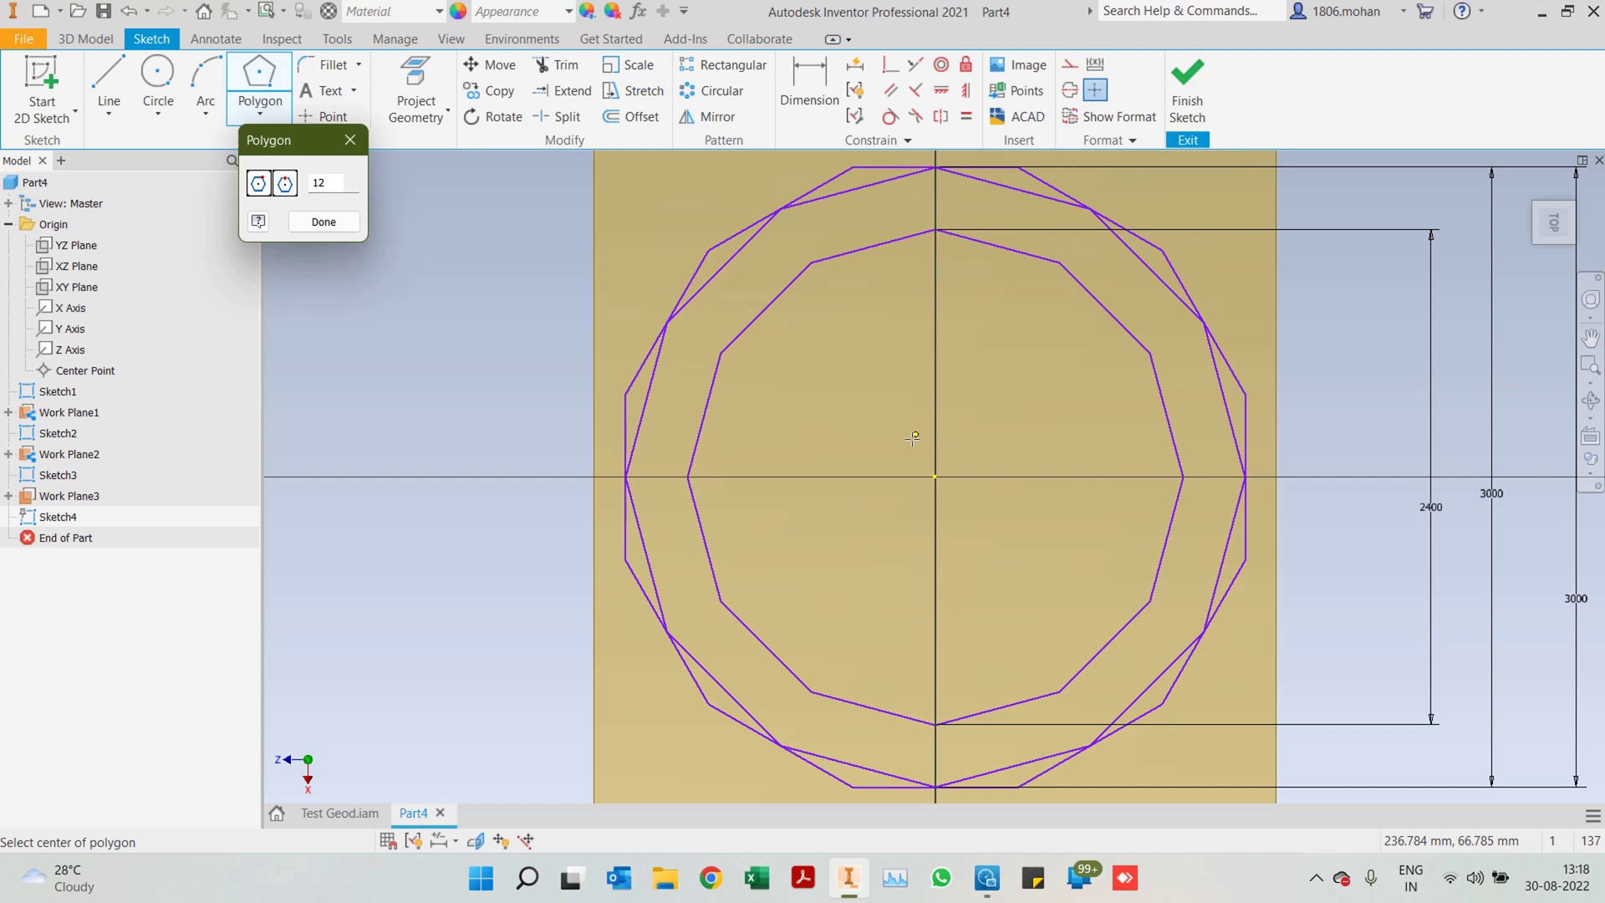
{"action": "left_click", "coordinate": [936, 476]}
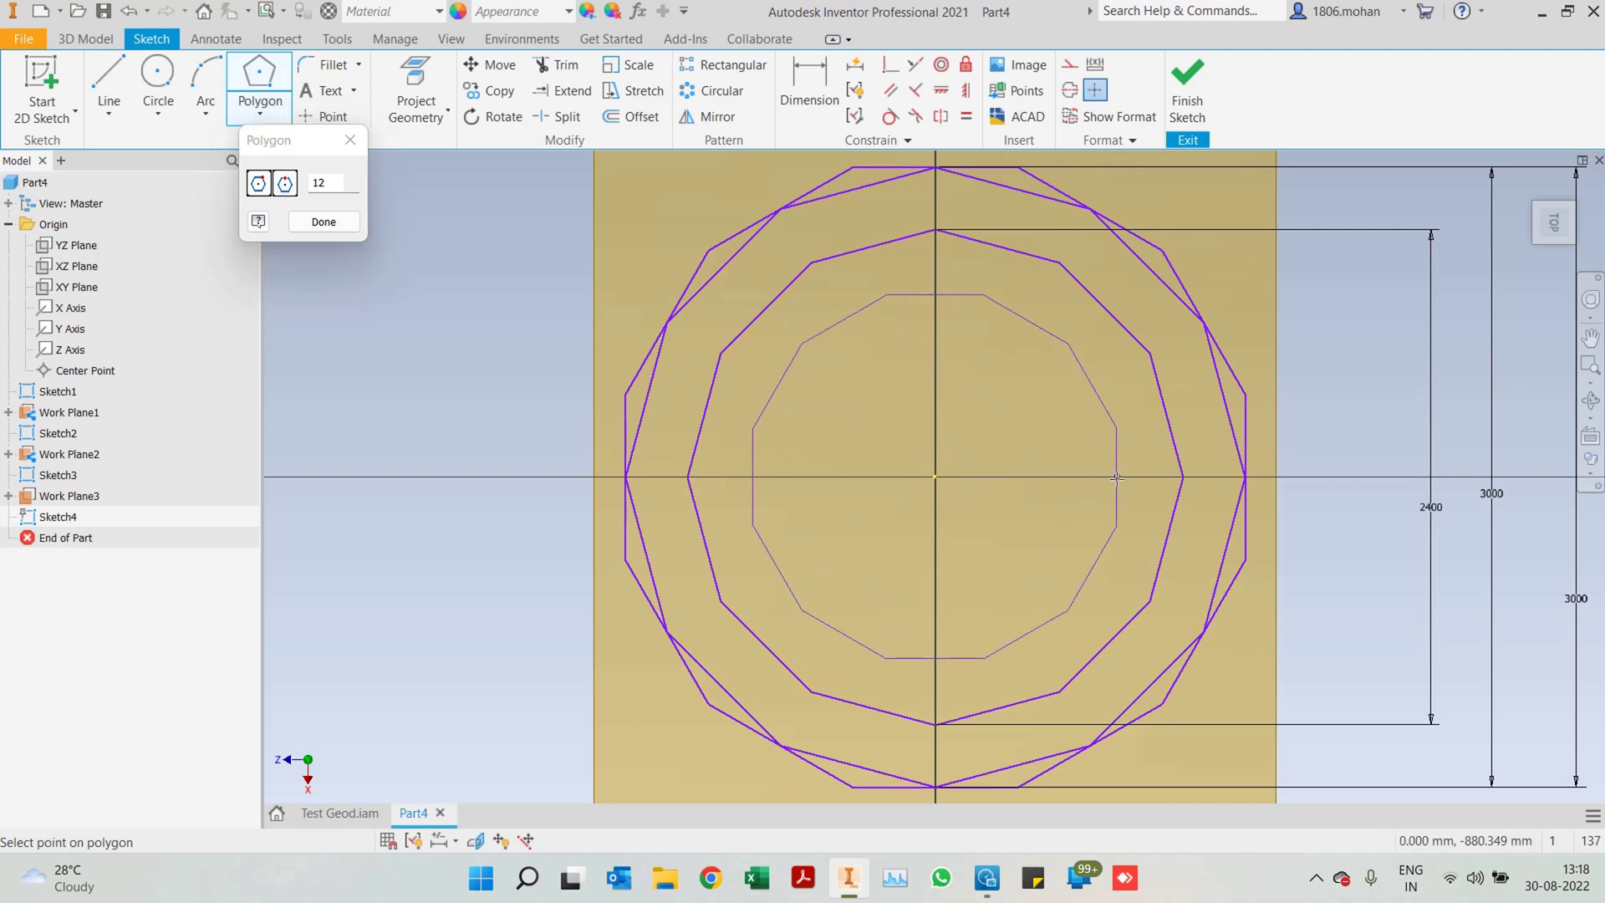
{"action": "left_click", "coordinate": [1117, 477]}
{"action": "key", "text": "Escape"}
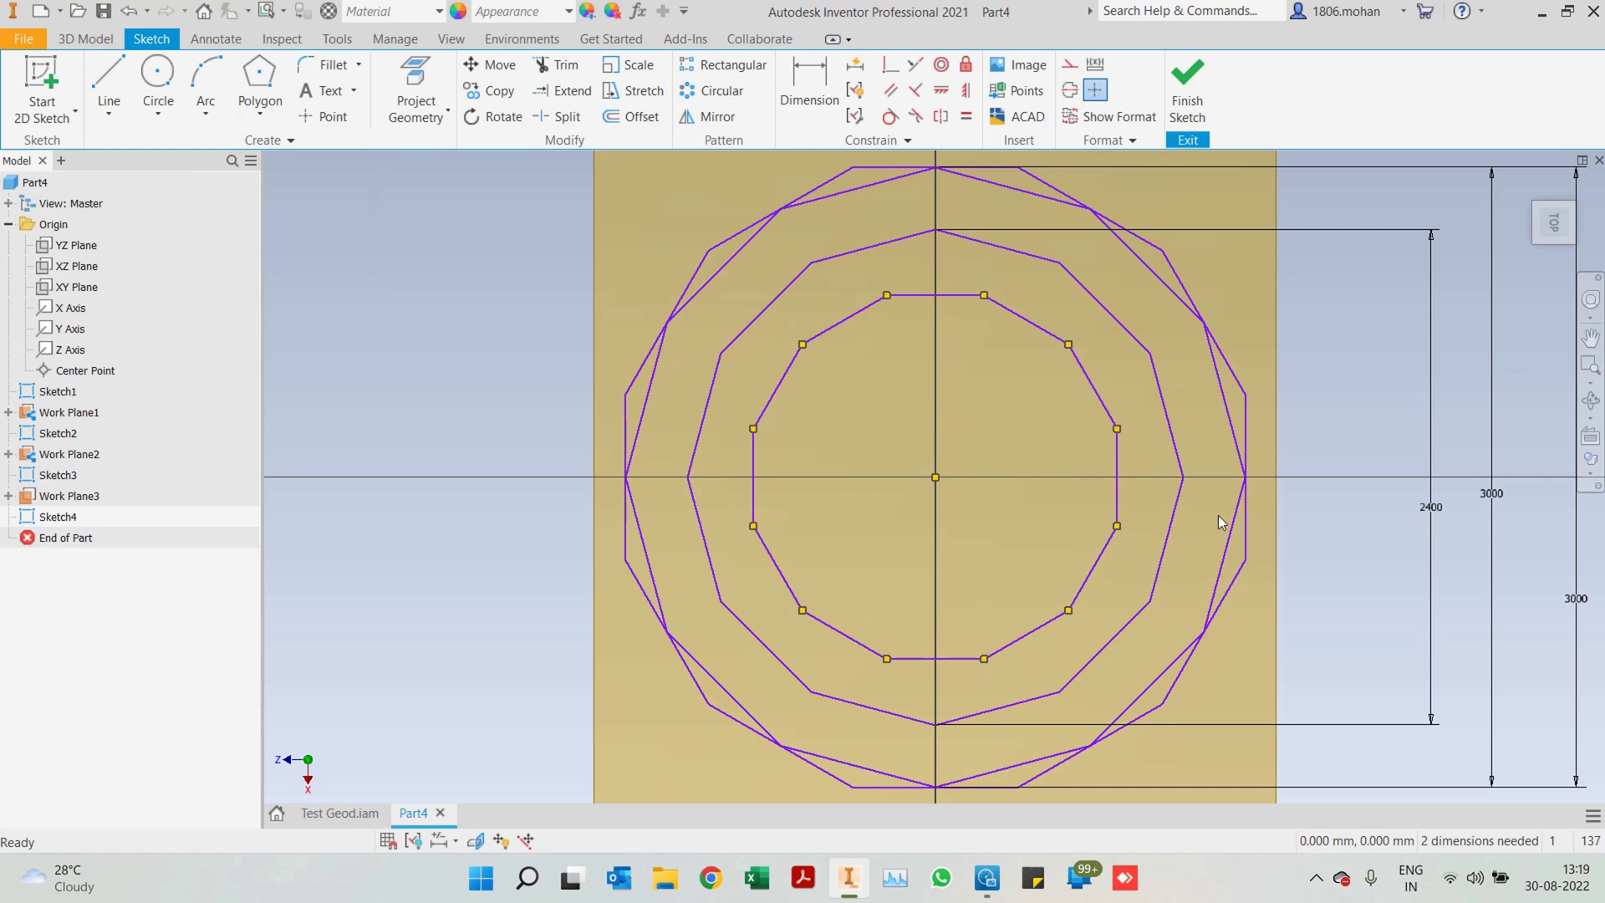
Dimension the polygon 1300 mm across its top and bottom flats and finish the sketch
{"action": "key", "text": "d"}
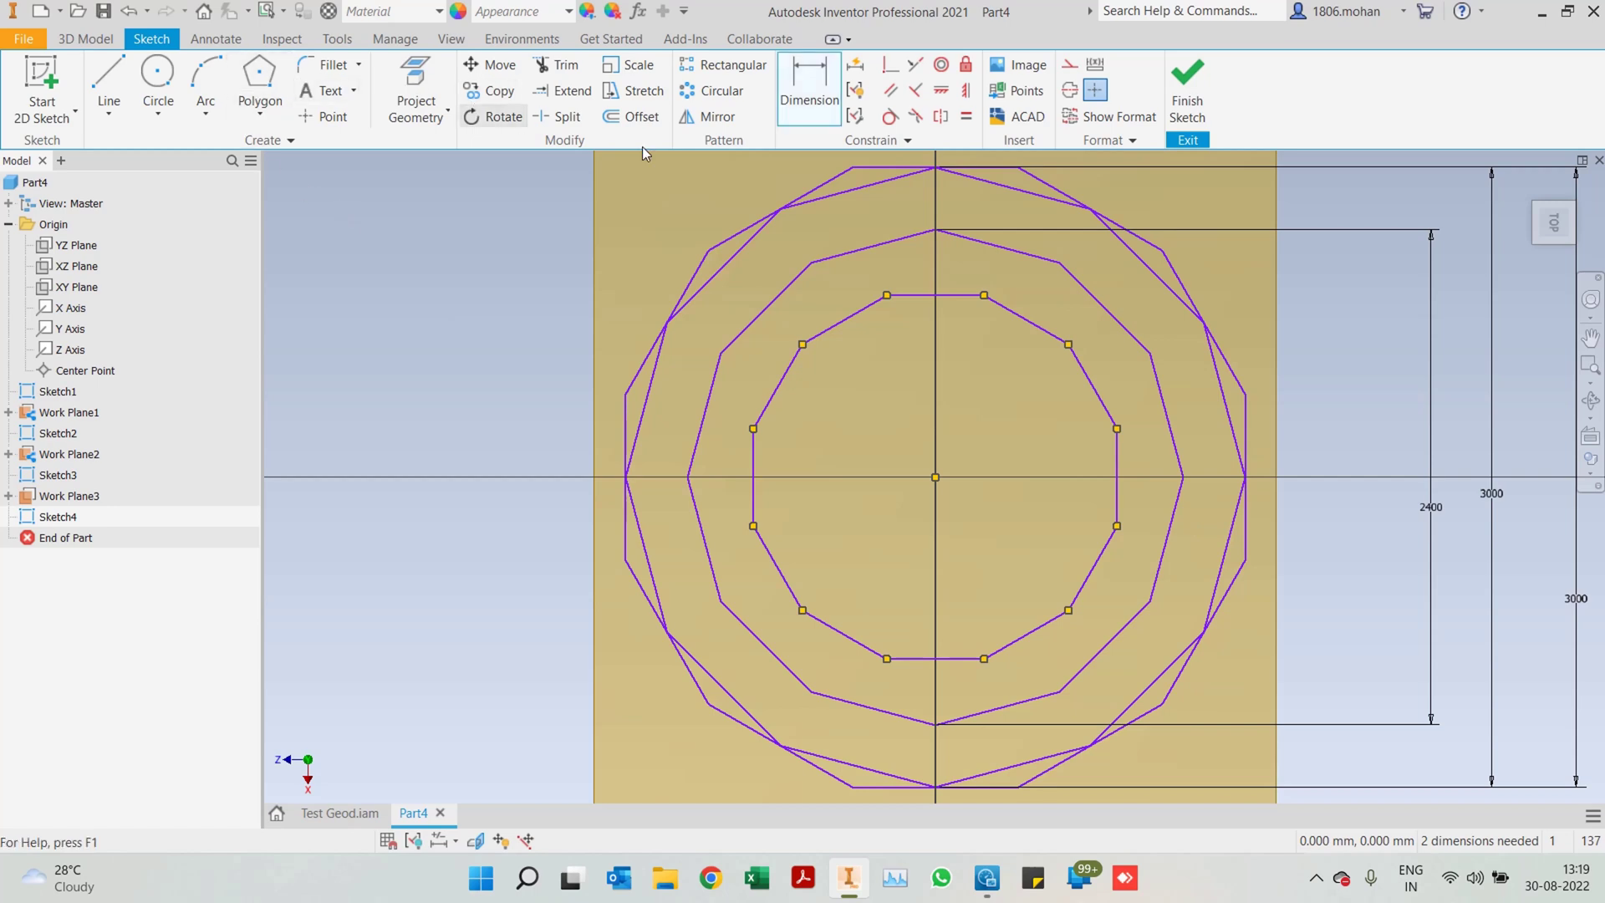
{"action": "left_click", "coordinate": [951, 295]}
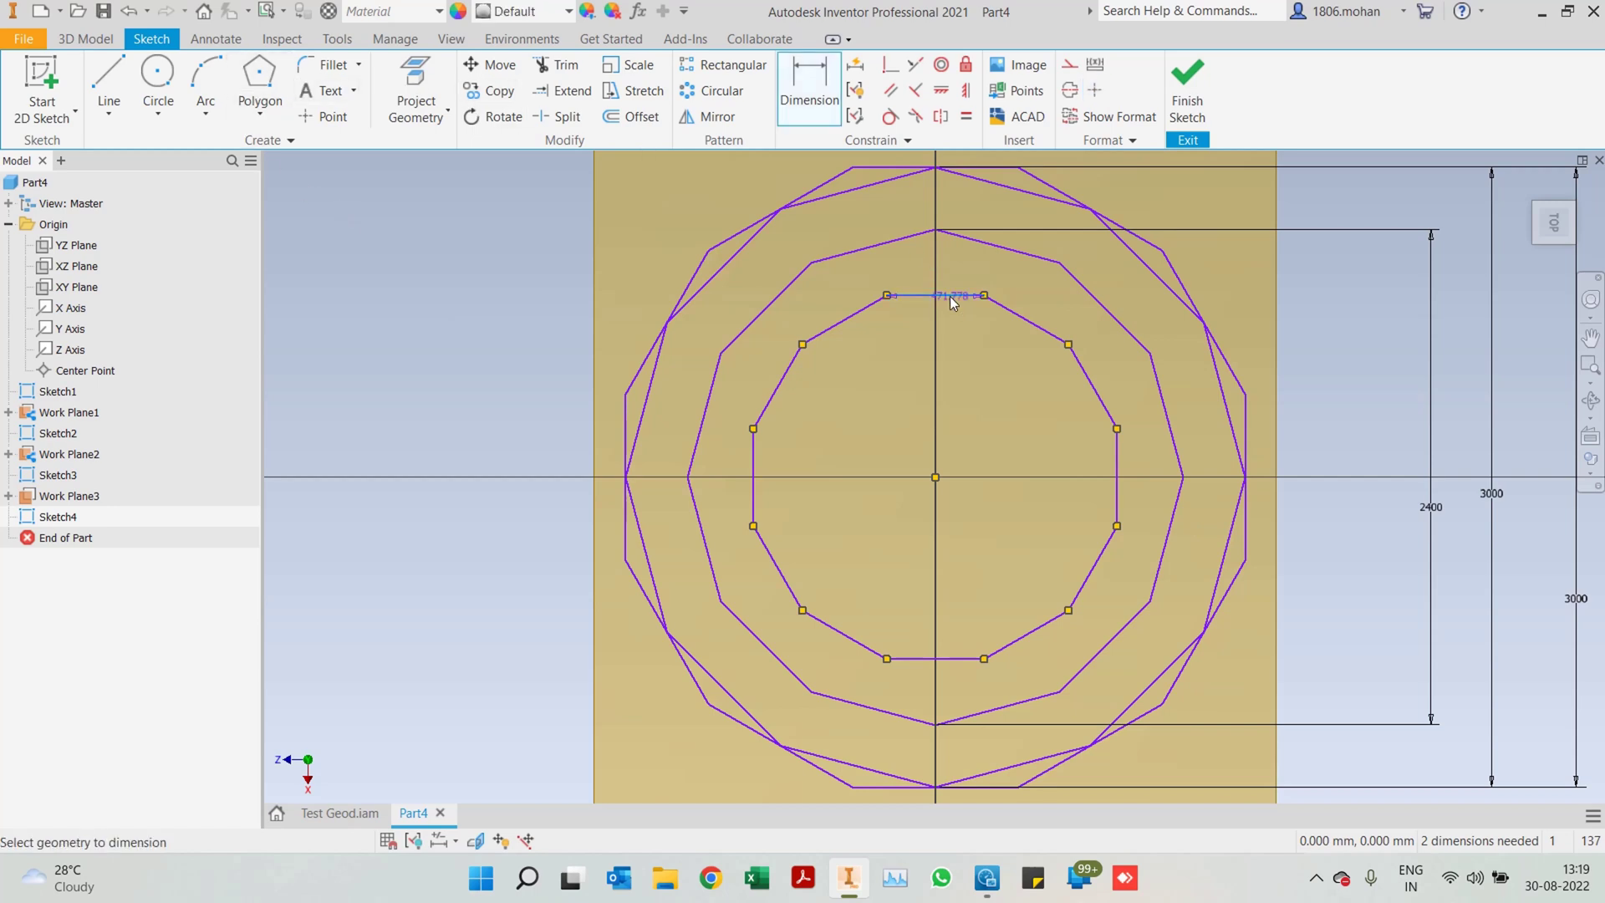
{"action": "left_click", "coordinate": [965, 657]}
{"action": "left_click", "coordinate": [1346, 513]}
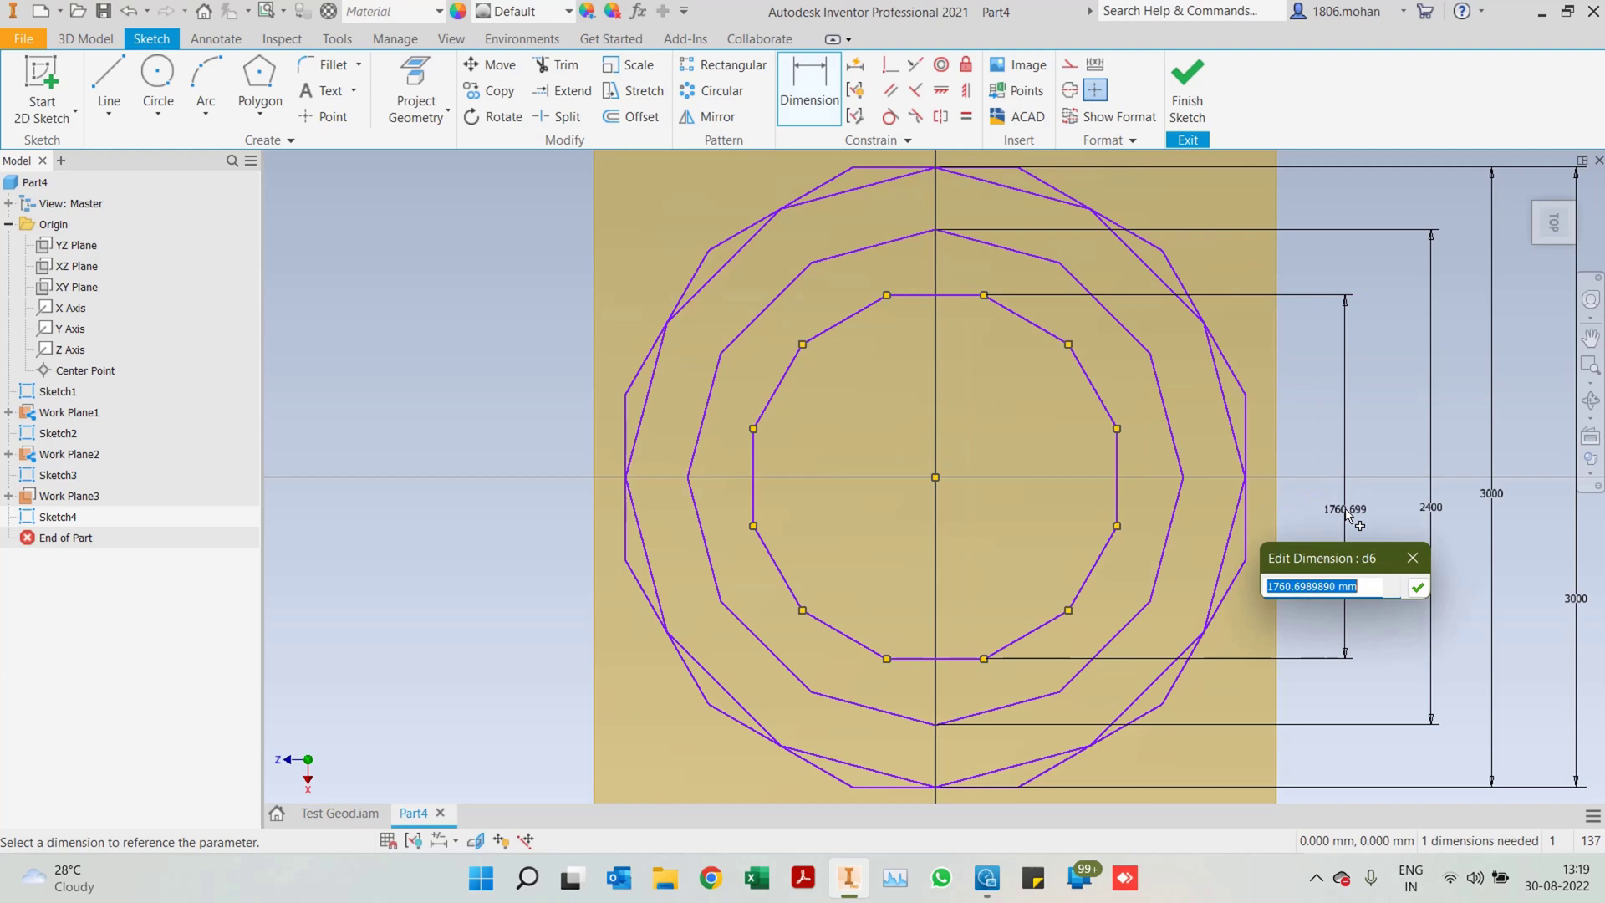
{"action": "type", "text": "1300"}
{"action": "key", "text": "Return"}
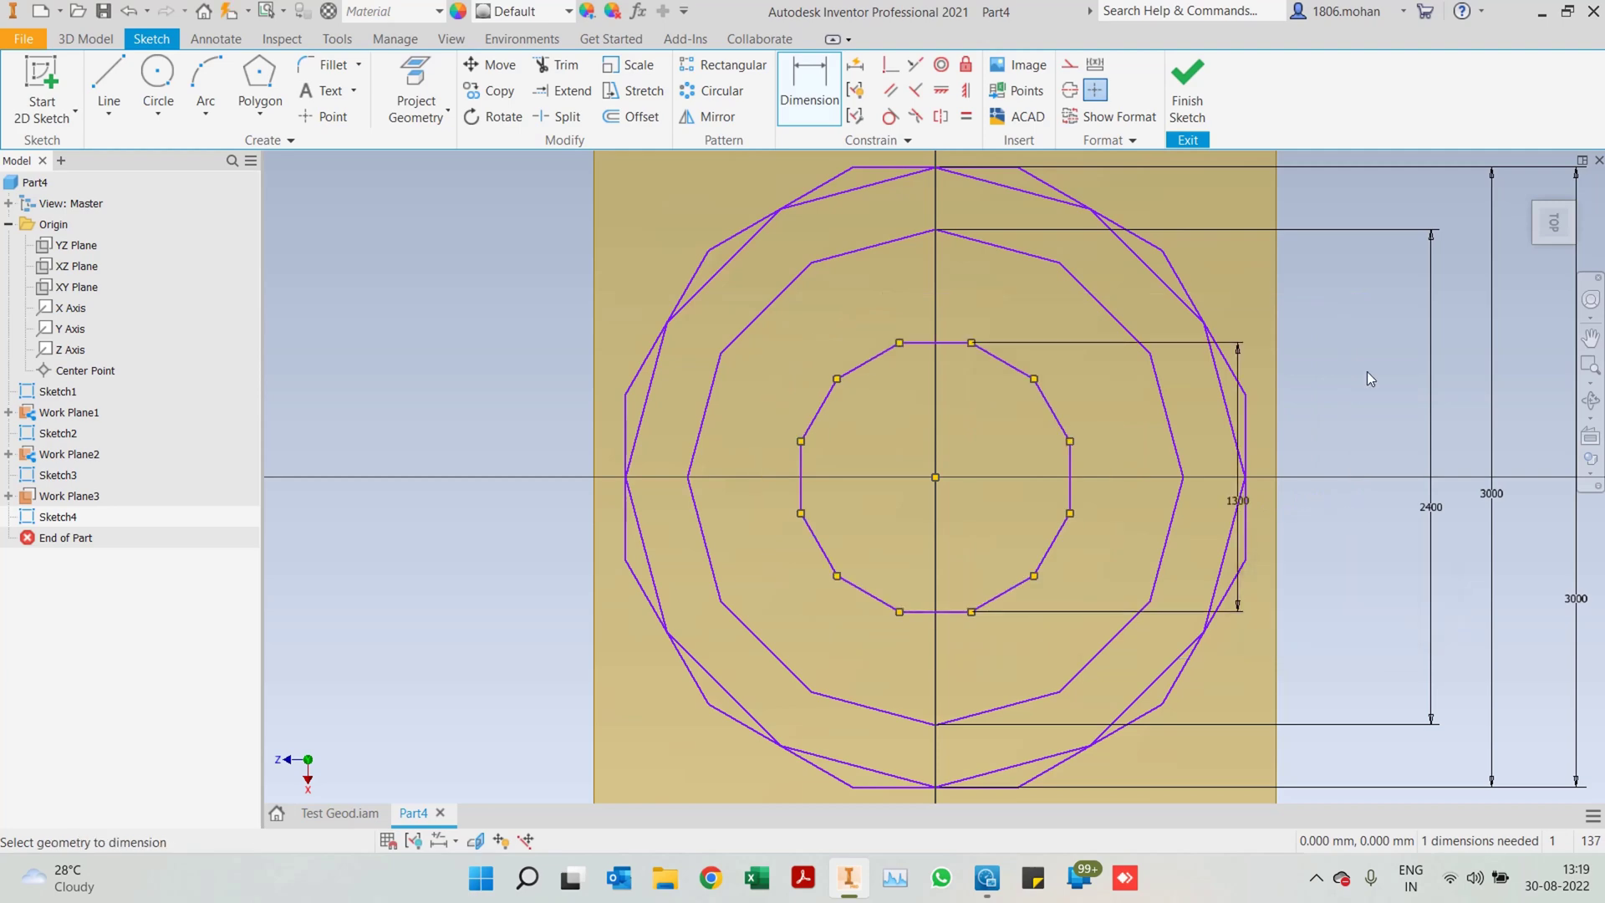
{"action": "left_click", "coordinate": [1191, 108]}
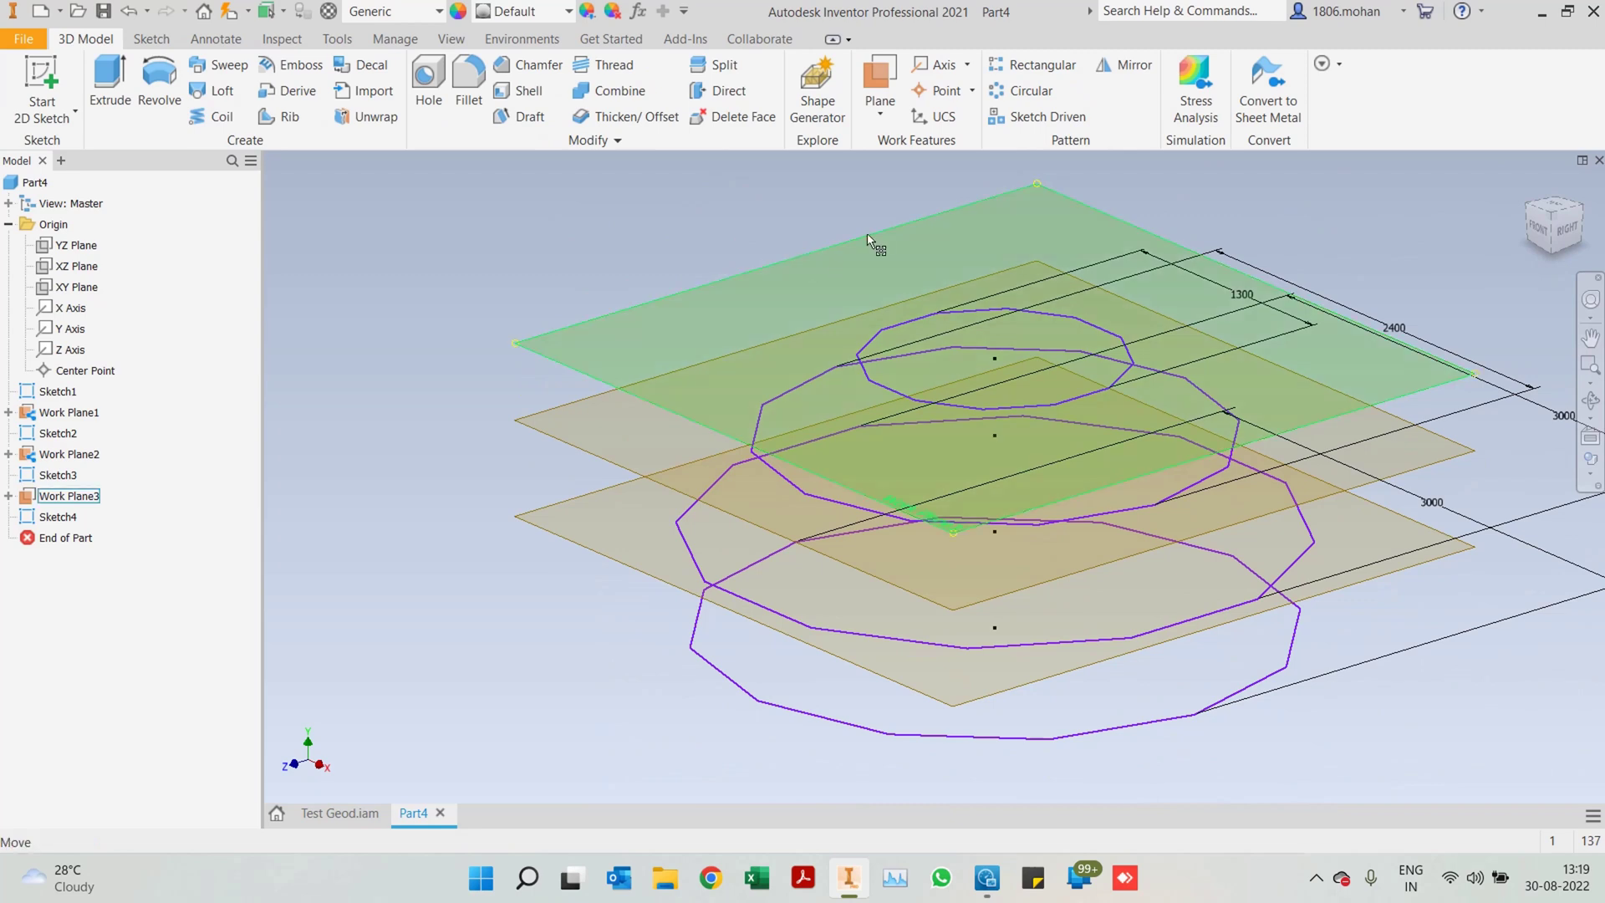
Create Work Plane4 offset above Work Plane3
{"action": "left_click", "coordinate": [881, 113]}
{"action": "left_click", "coordinate": [936, 165]}
{"action": "left_click", "coordinate": [761, 262]}
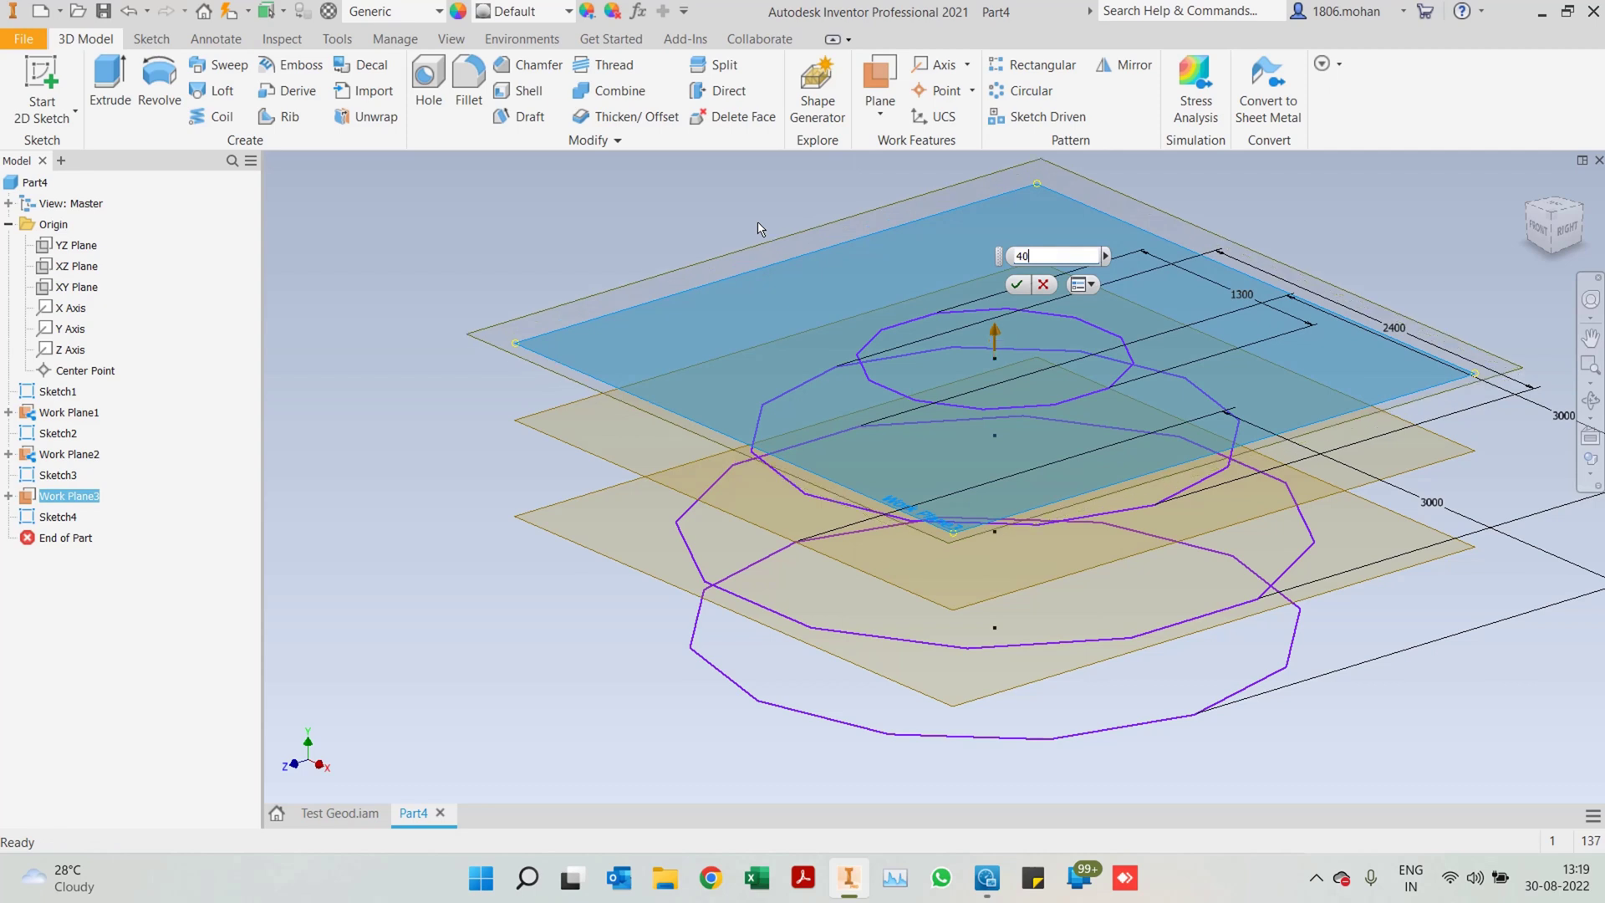
{"action": "key", "text": "Return"}
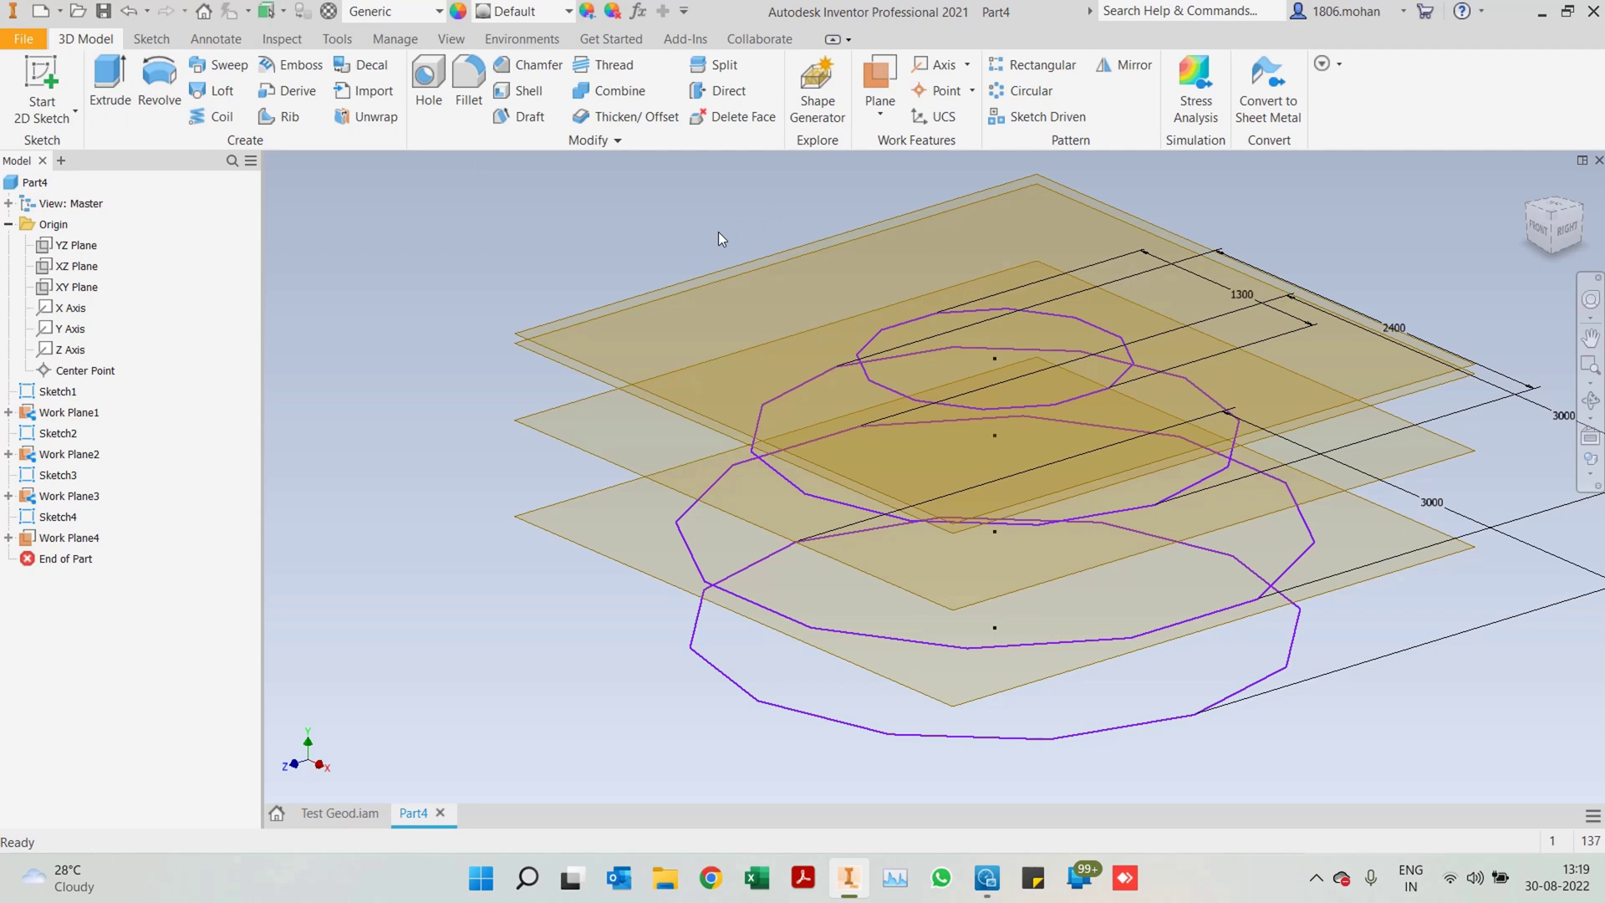
Sketch a single fixed point at the origin on Work Plane4 and finish the sketch
{"action": "key", "text": "s"}
{"action": "left_click", "coordinate": [770, 257]}
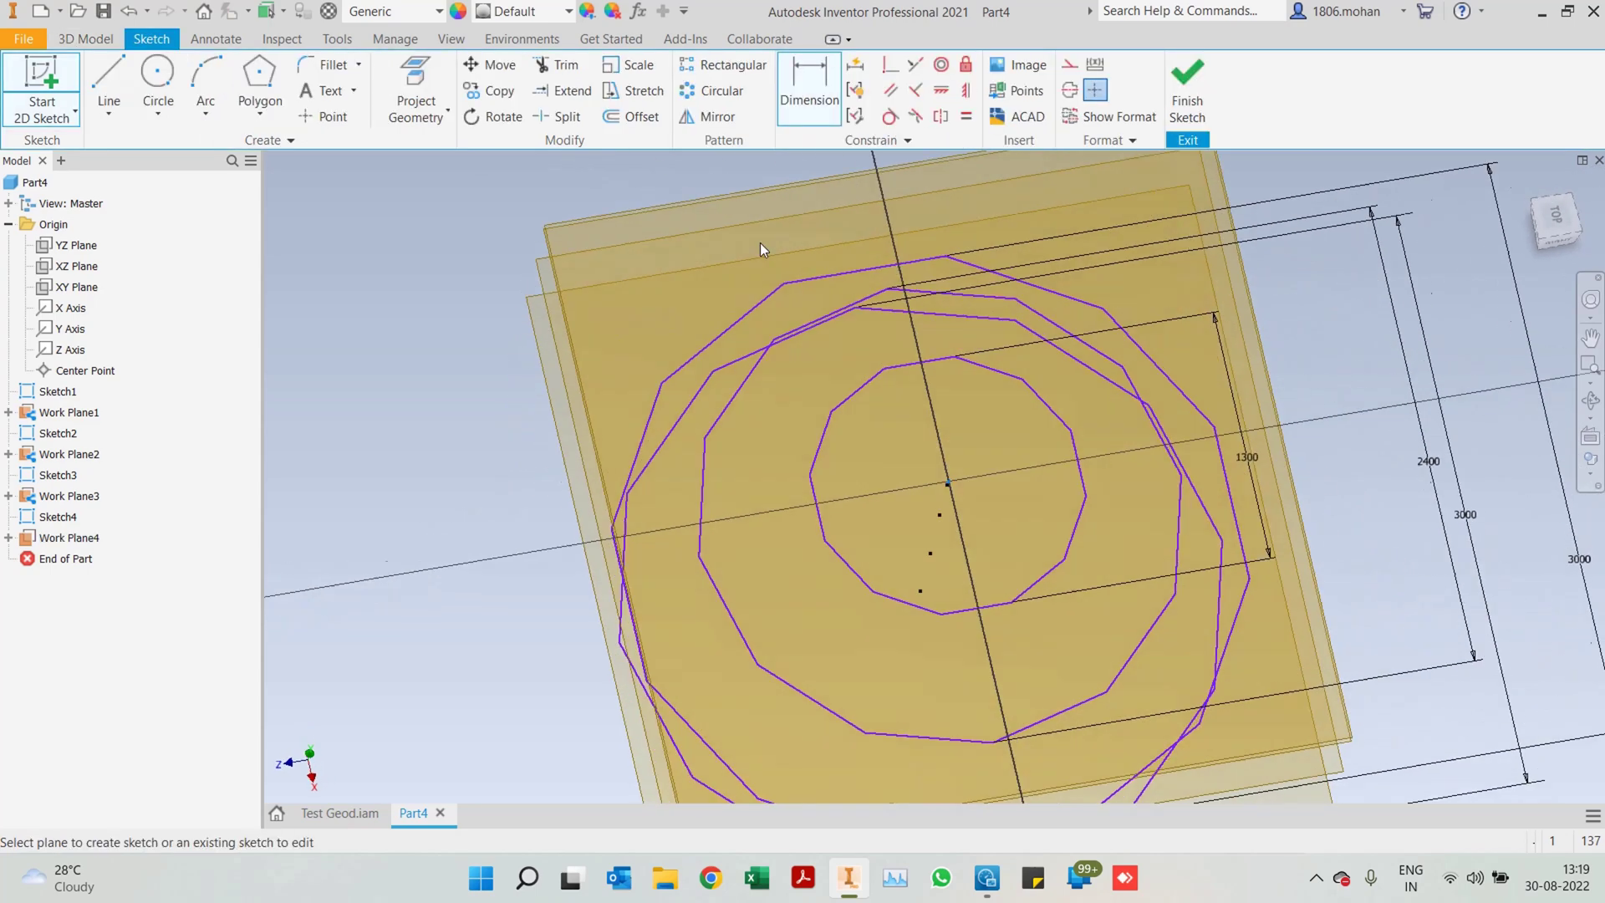
{"action": "key", "text": "c"}
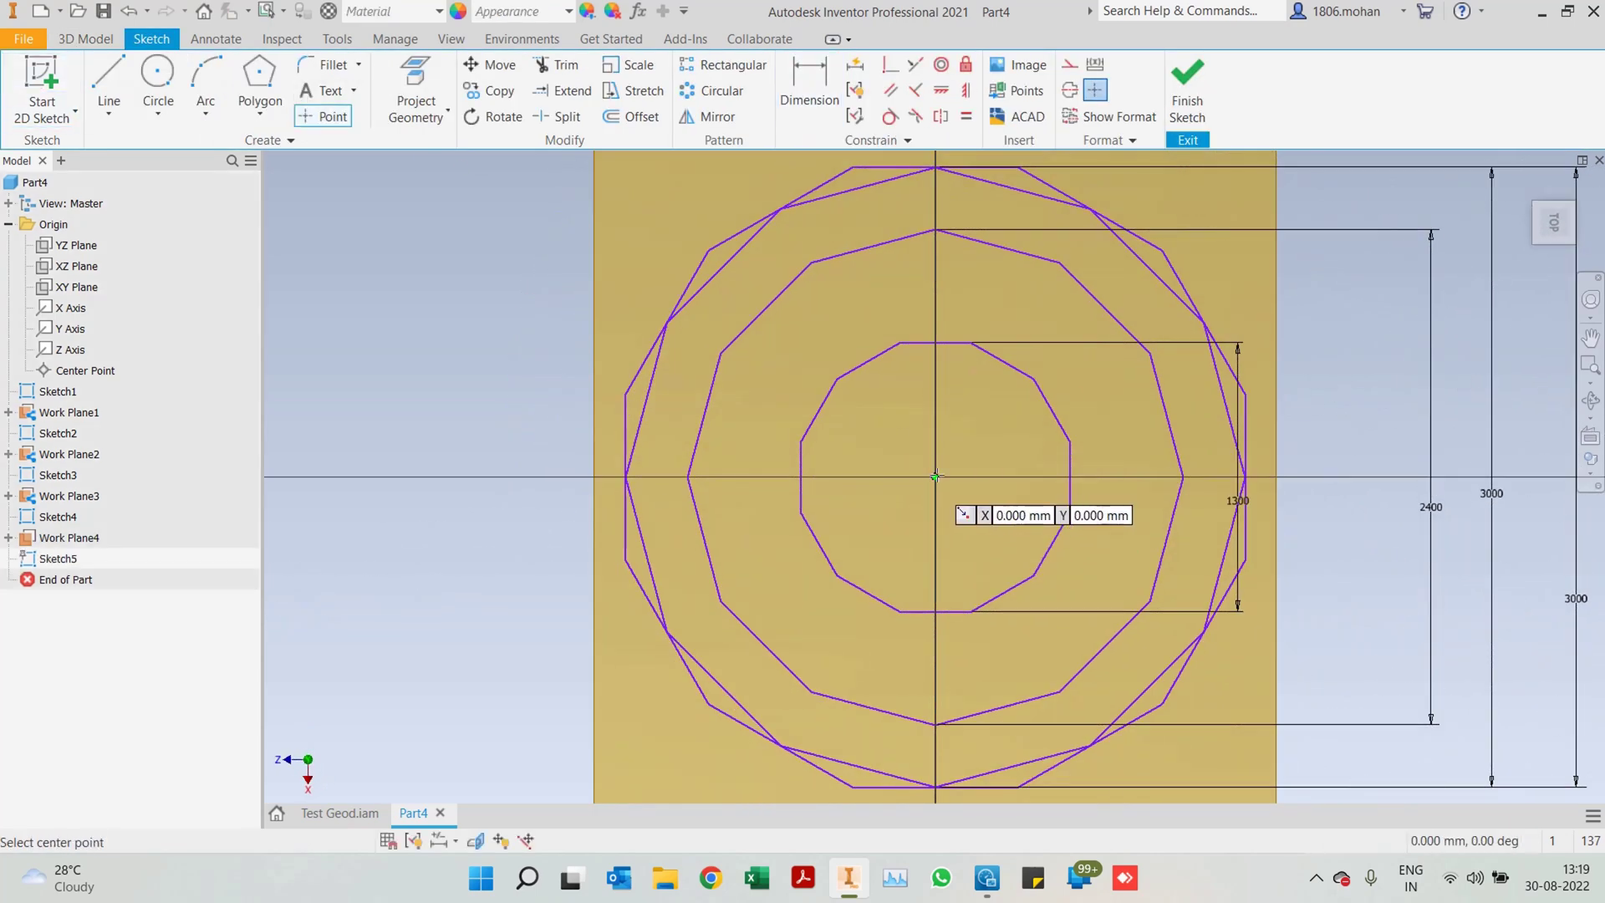
{"action": "left_click", "coordinate": [934, 476]}
{"action": "key", "text": "Escape"}
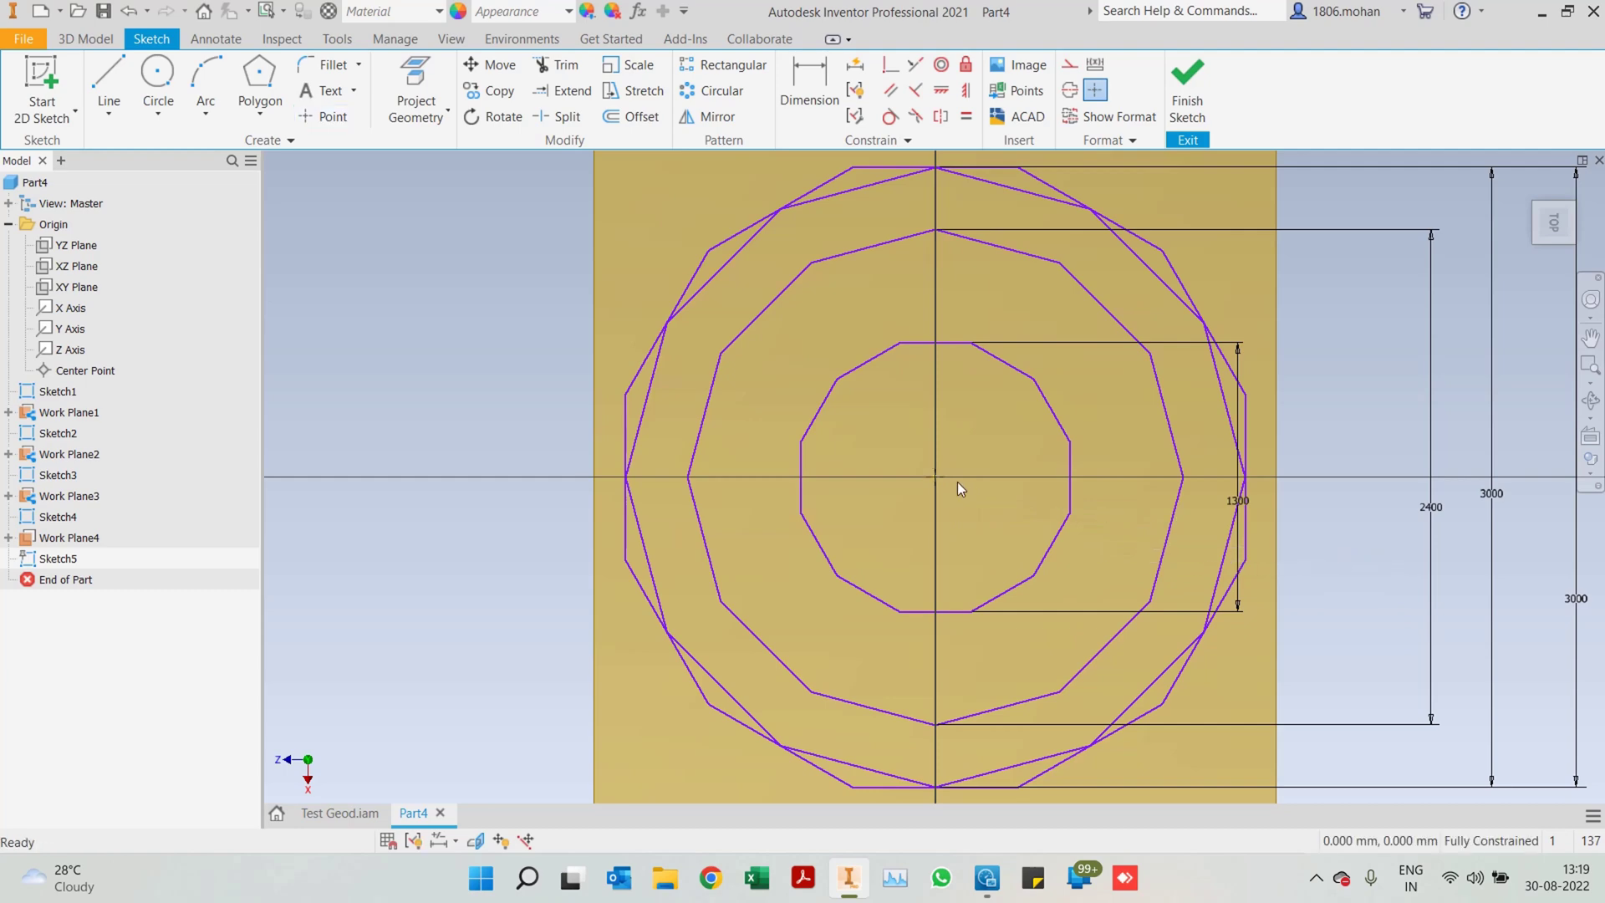
{"action": "left_click", "coordinate": [966, 65]}
{"action": "left_click", "coordinate": [1197, 121]}
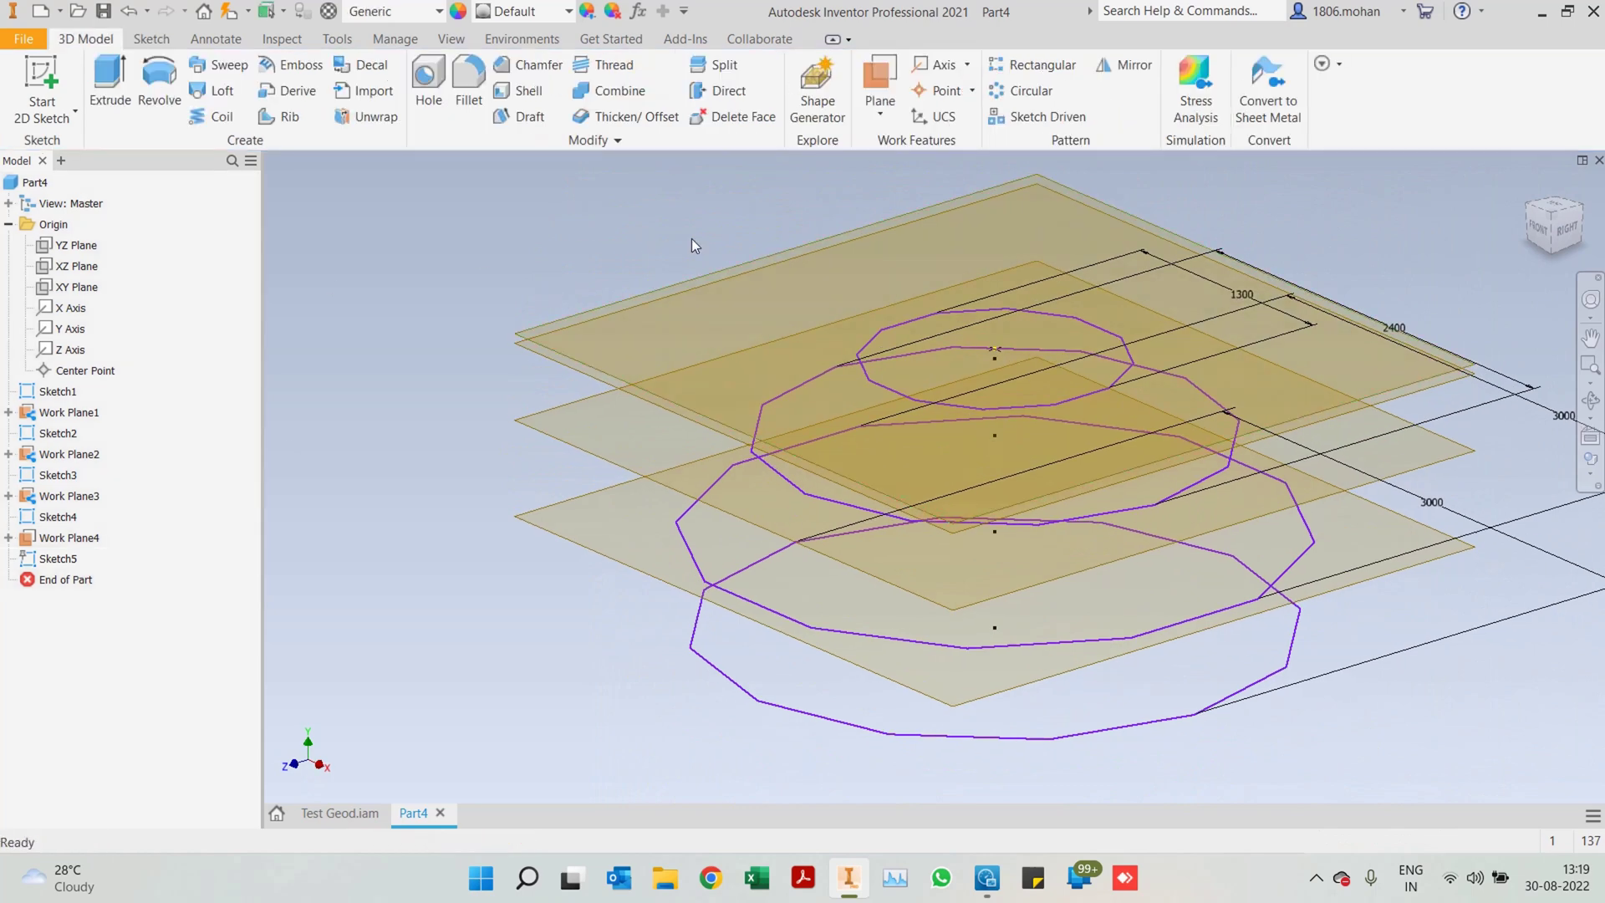
Turn off All Workfeatures and Sketch Dimensions visibility, then return to the home view
{"action": "left_click", "coordinate": [452, 39]}
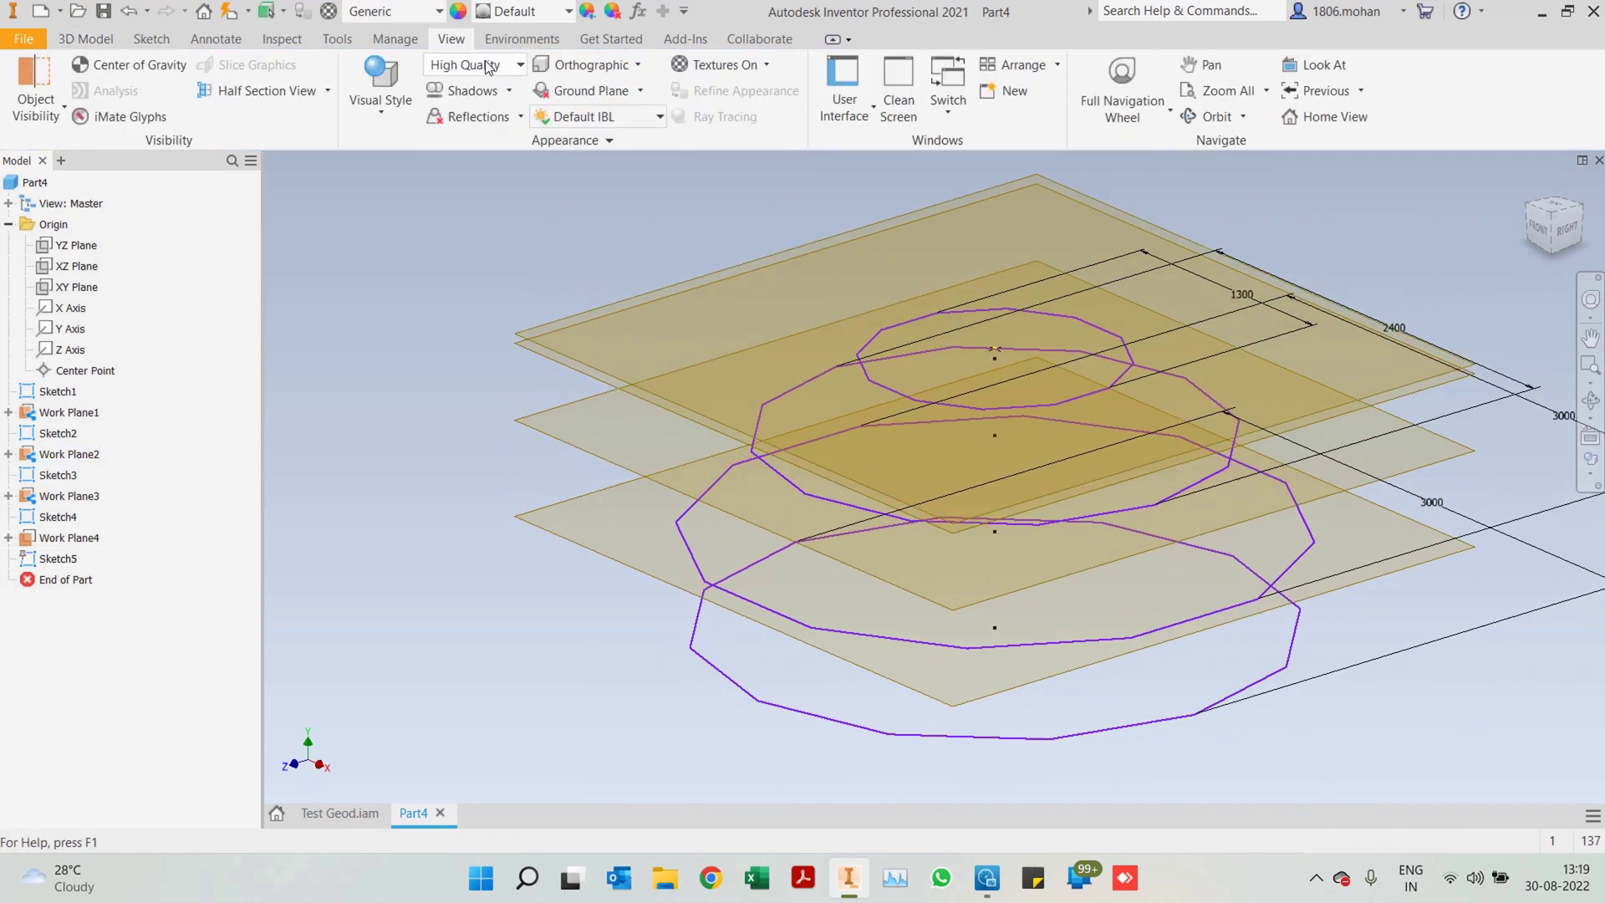
{"action": "left_click", "coordinate": [32, 116]}
{"action": "left_click", "coordinate": [75, 142]}
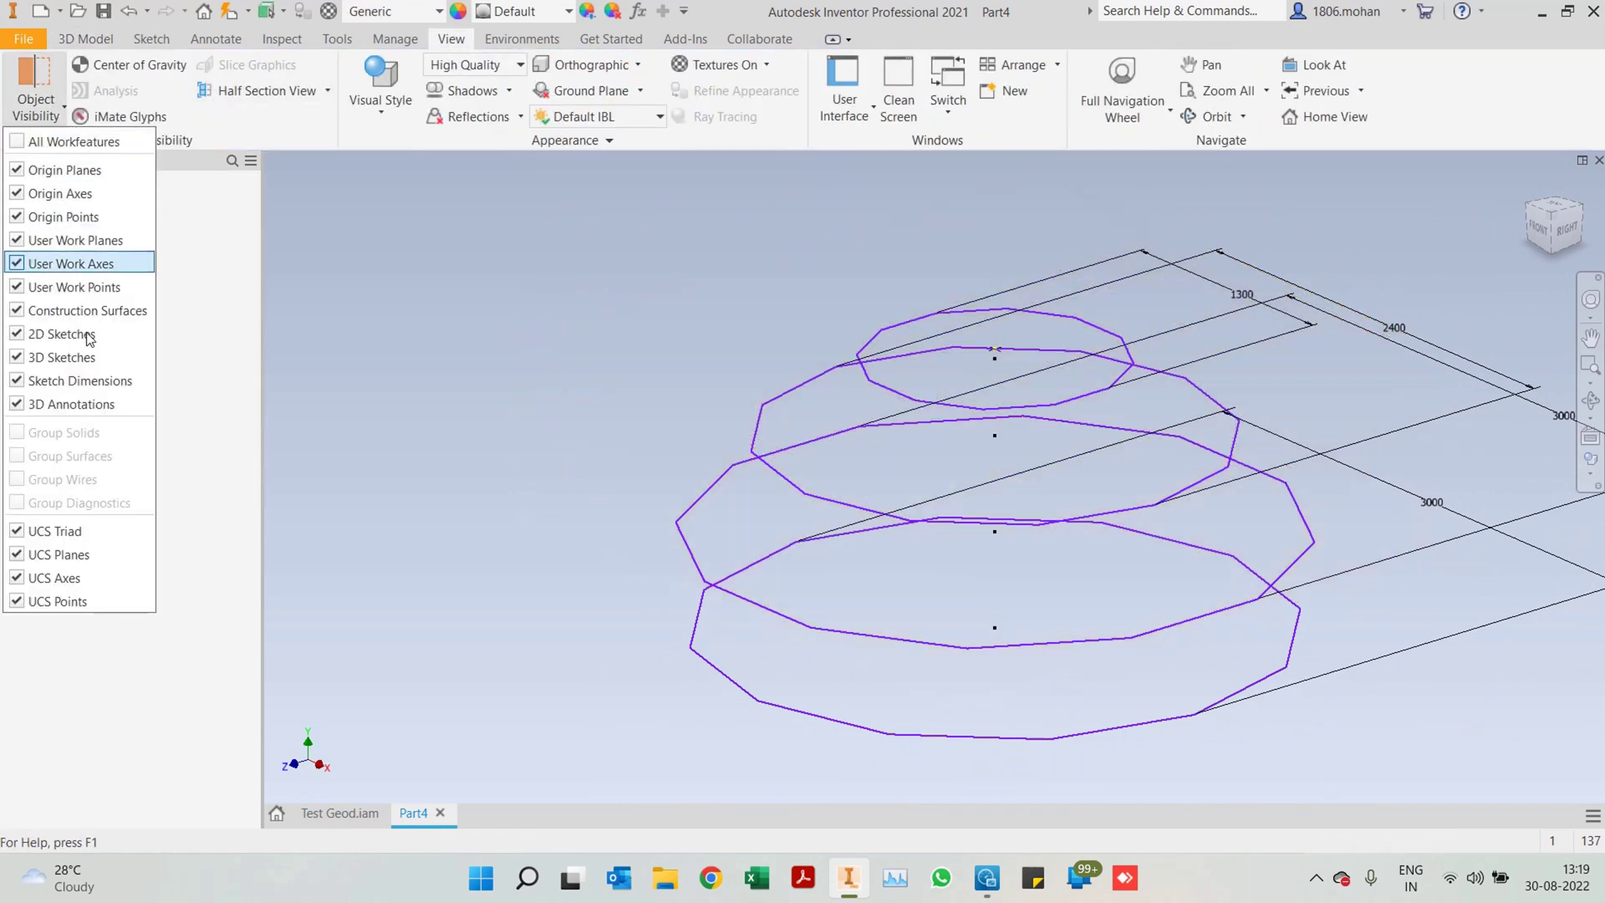
{"action": "left_click", "coordinate": [80, 381]}
{"action": "left_click", "coordinate": [521, 405]}
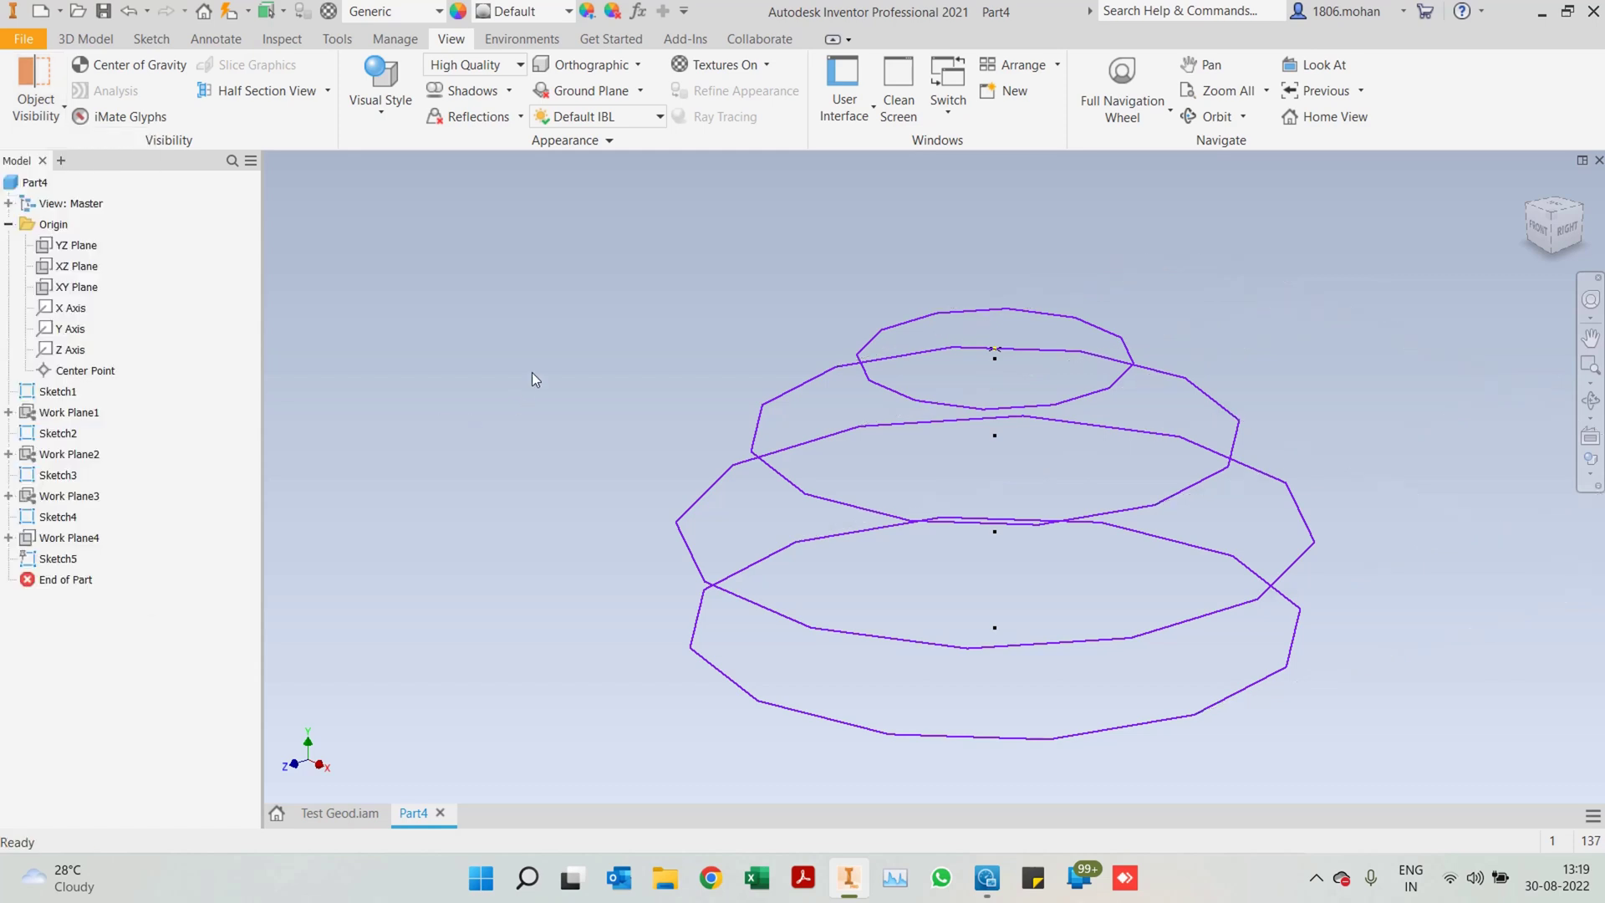
{"action": "left_click", "coordinate": [1530, 187]}
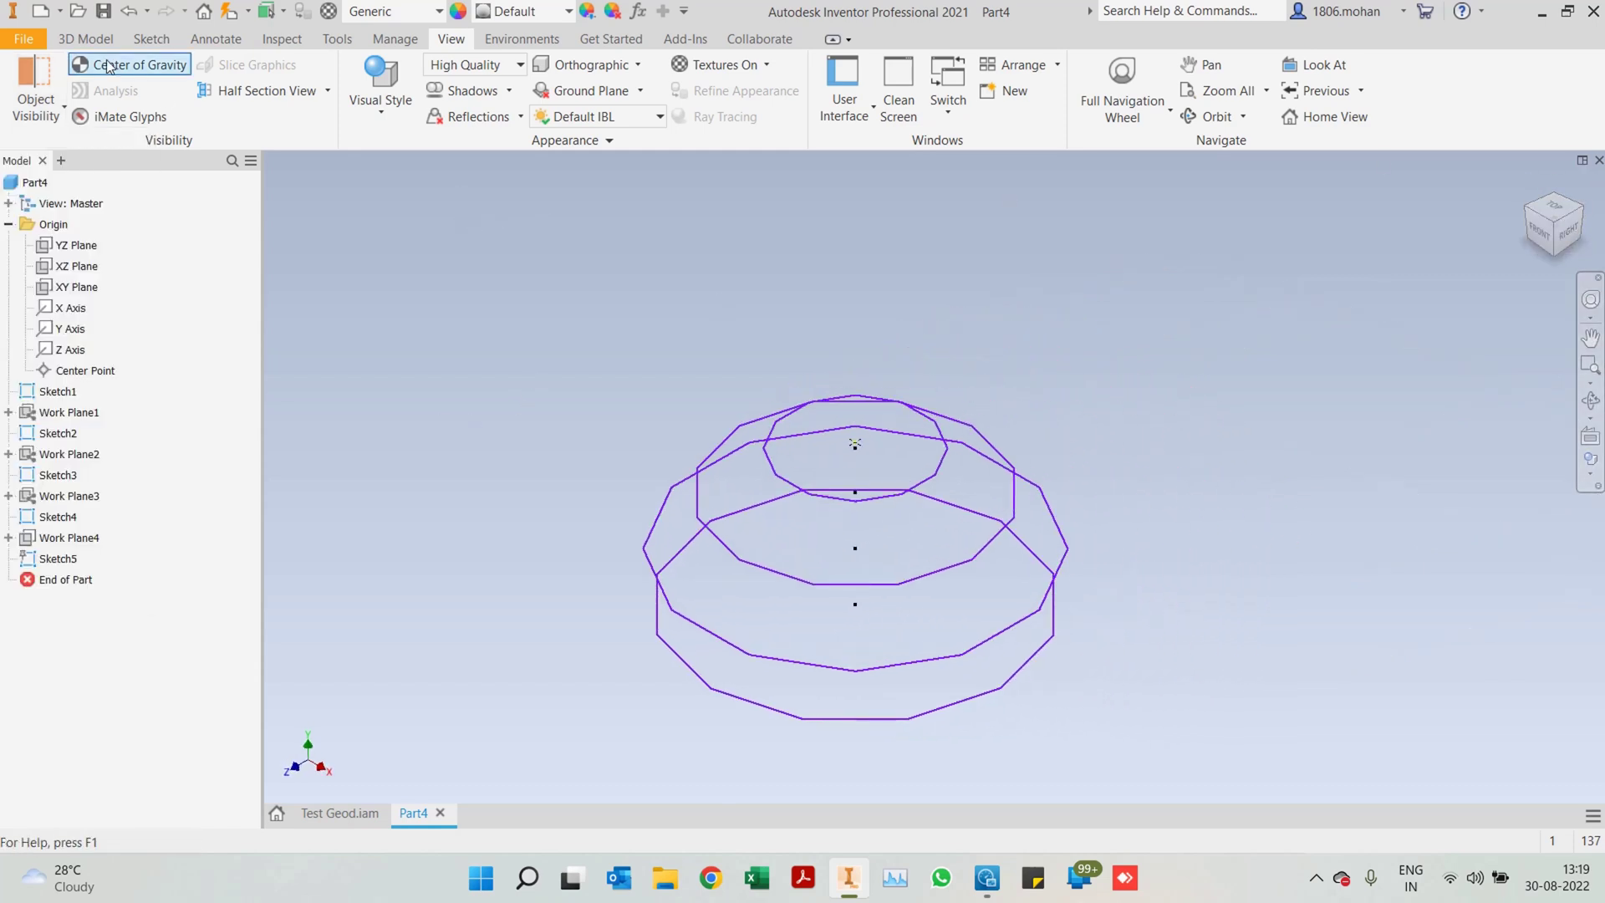
{"action": "left_click", "coordinate": [84, 38]}
Start a 3D sketch and draw zigzag line struts between lower and upper ring vertices
{"action": "left_click", "coordinate": [75, 109]}
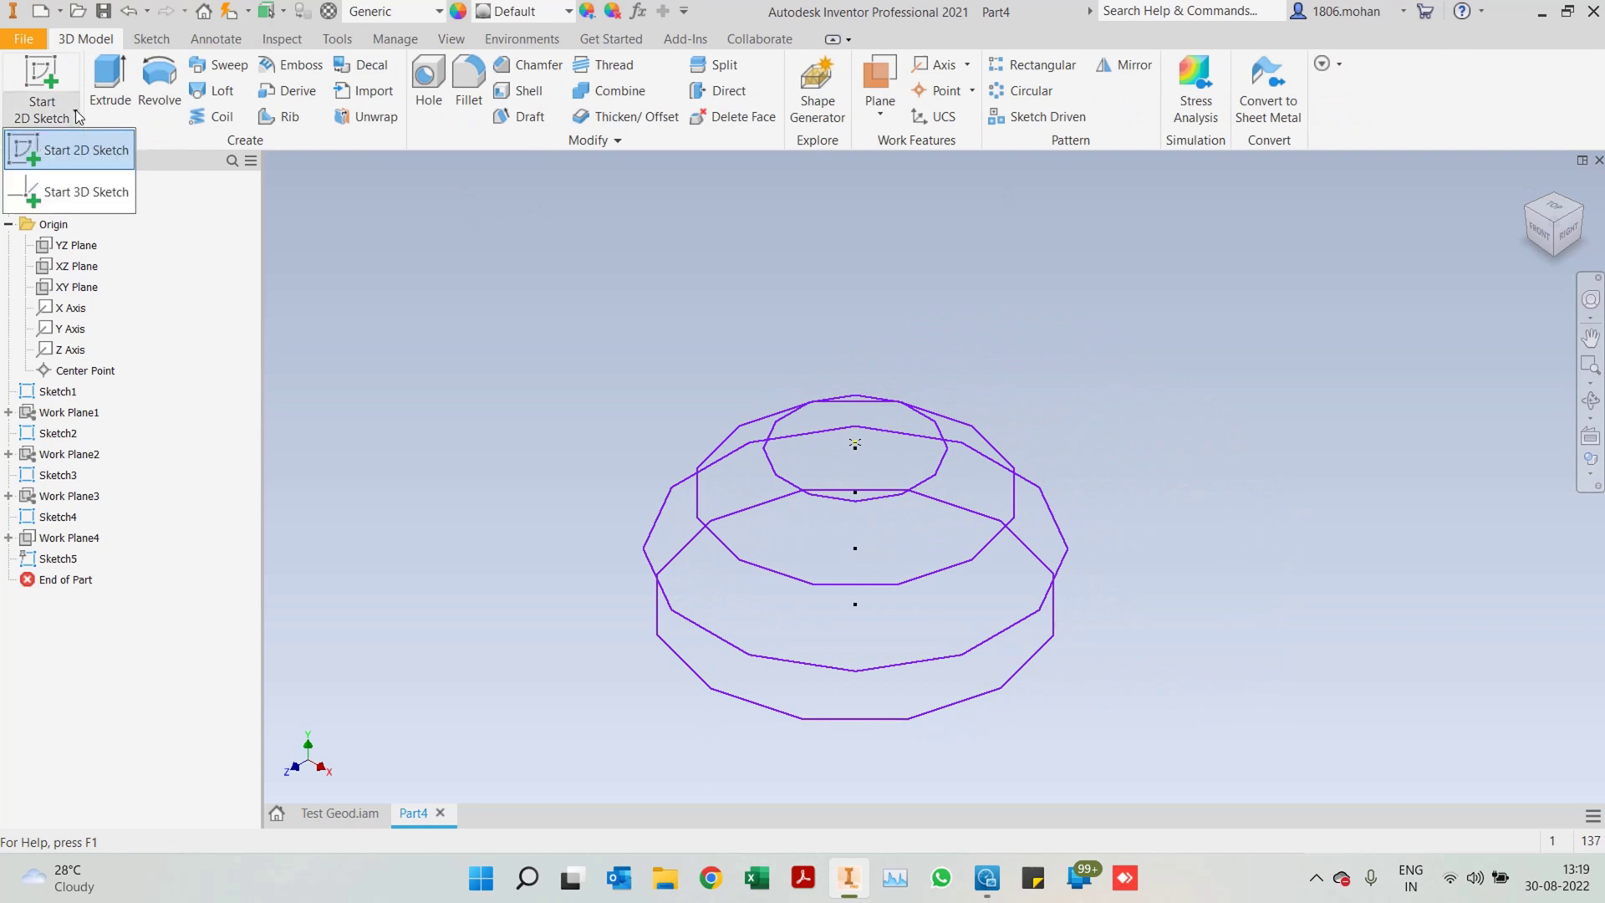
{"action": "left_click", "coordinate": [79, 178]}
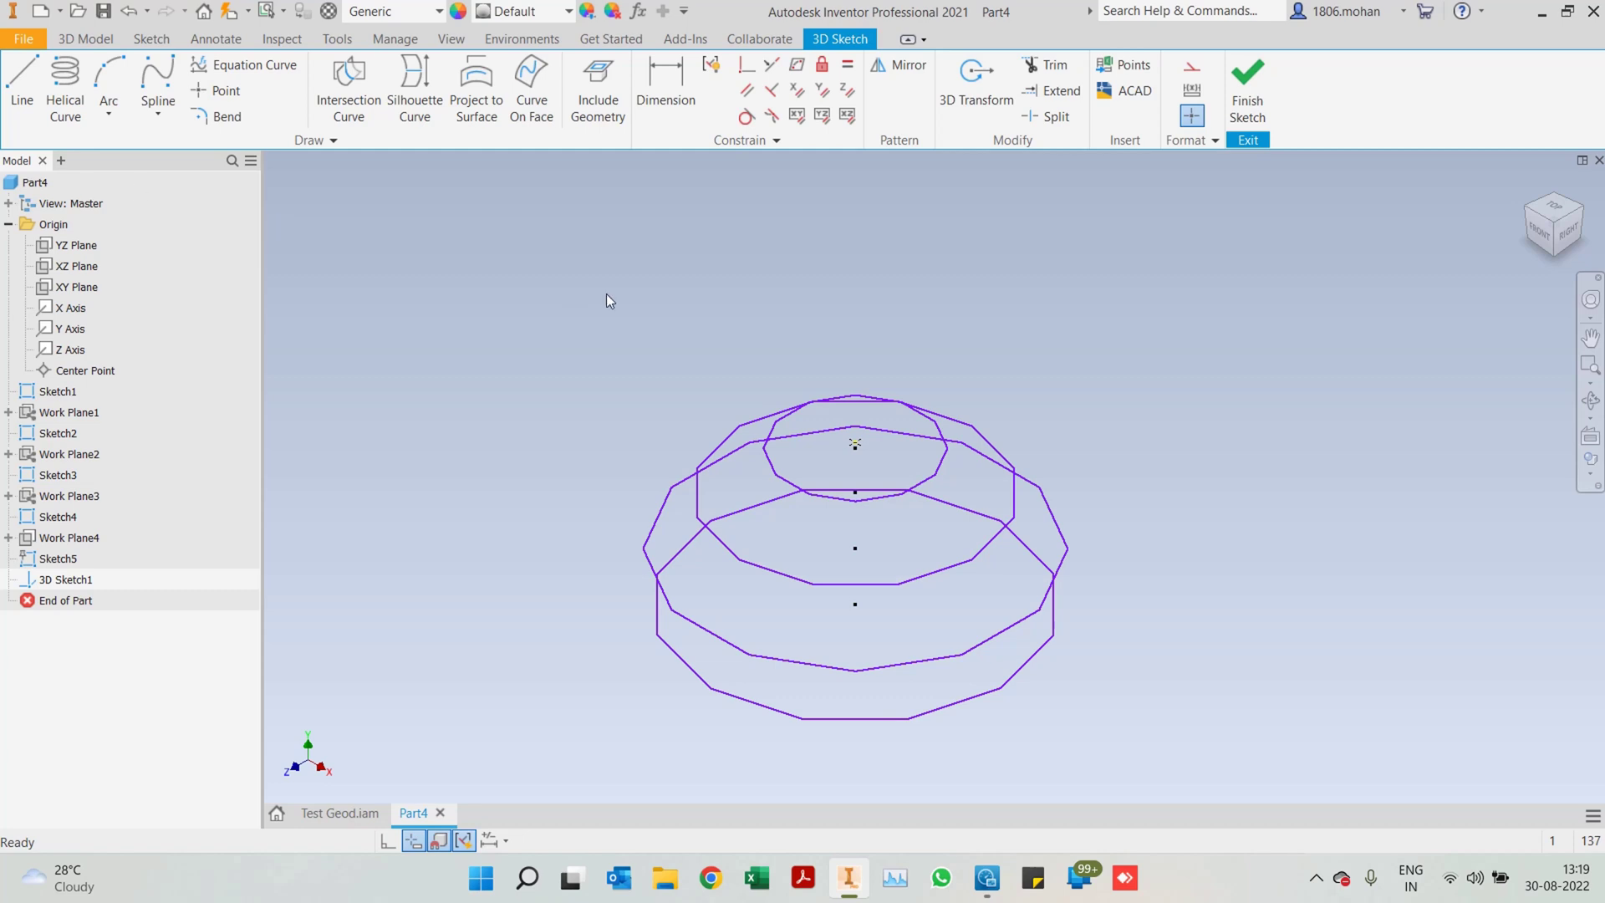
{"action": "left_click", "coordinate": [22, 88]}
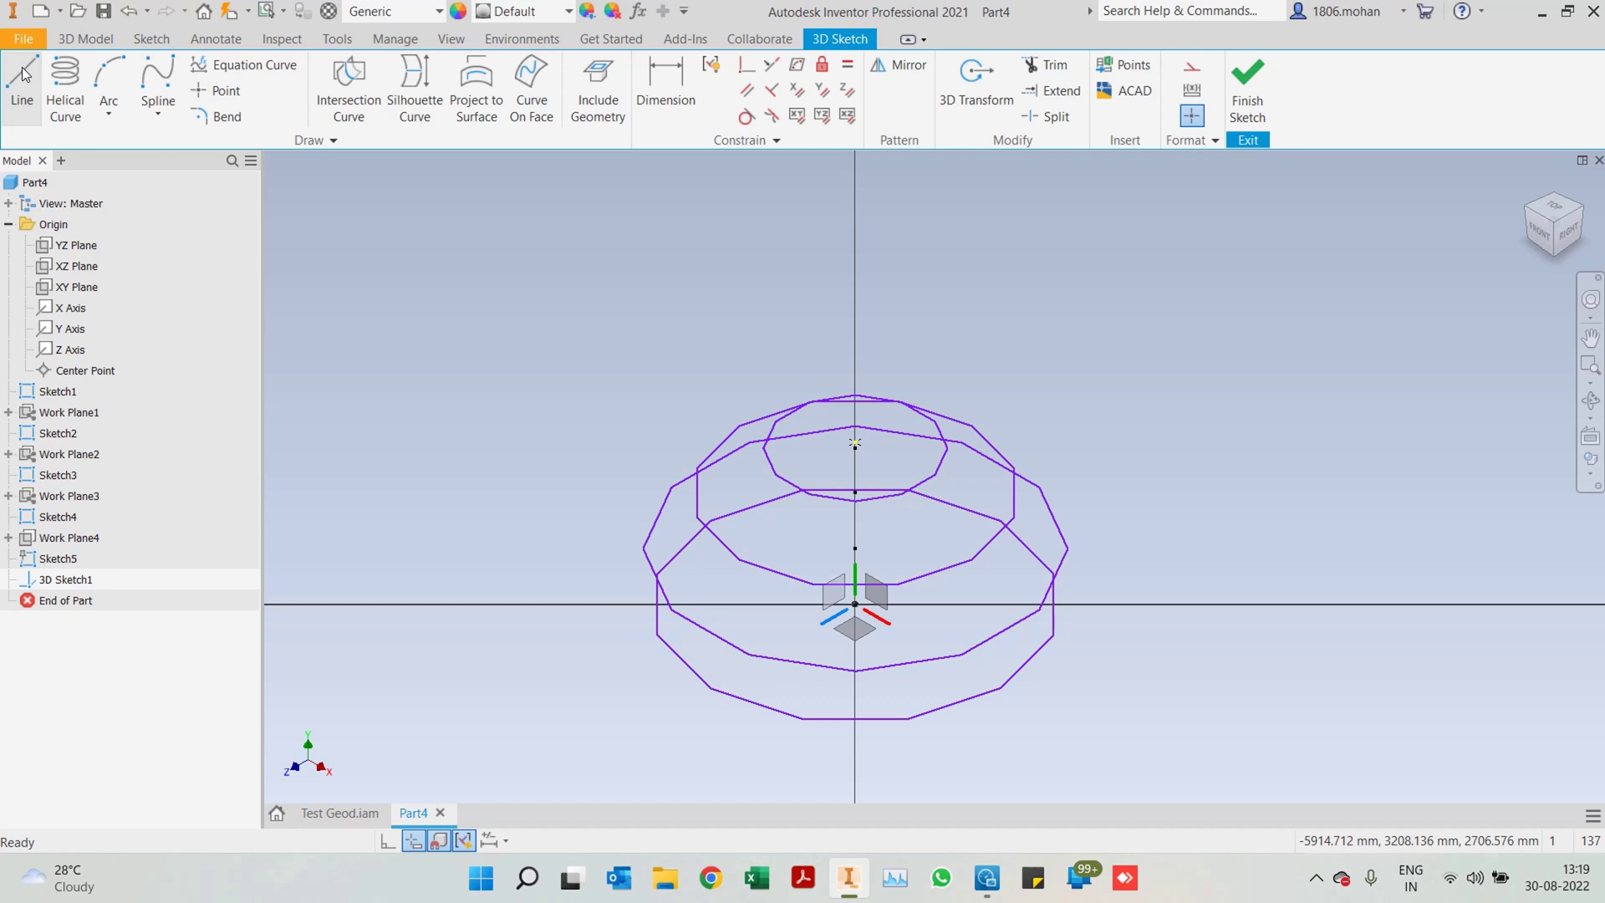
{"action": "scroll", "coordinate": [819, 726], "scroll_direction": "down", "scroll_amount": 3}
{"action": "scroll", "coordinate": [818, 727], "scroll_direction": "down", "scroll_amount": 3}
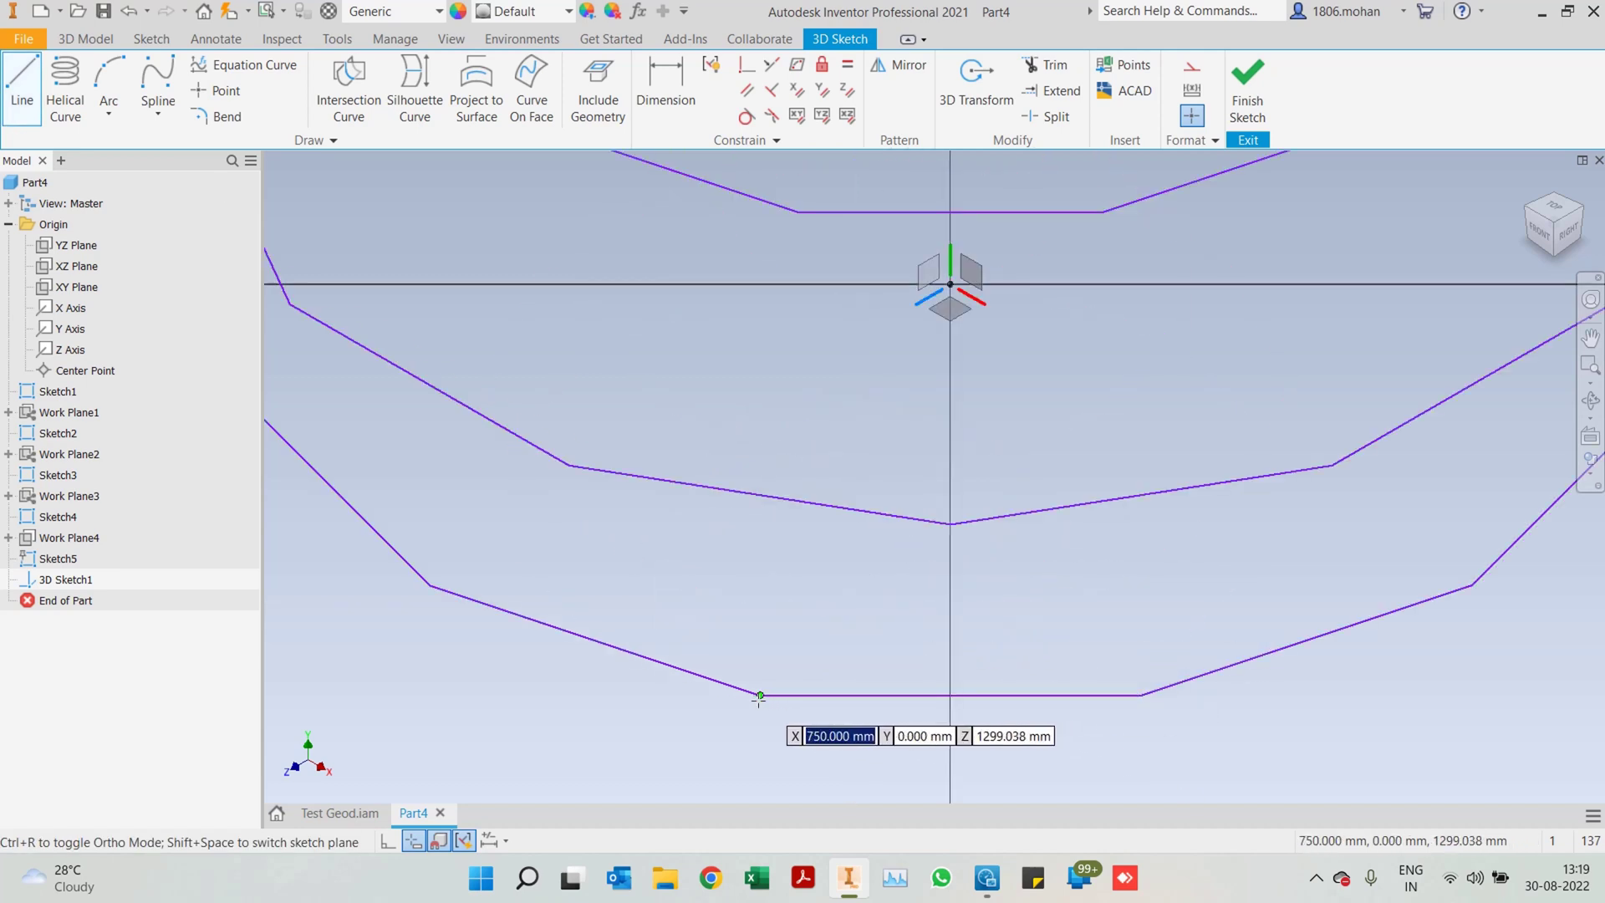
{"action": "left_click", "coordinate": [759, 695]}
{"action": "left_click", "coordinate": [951, 524]}
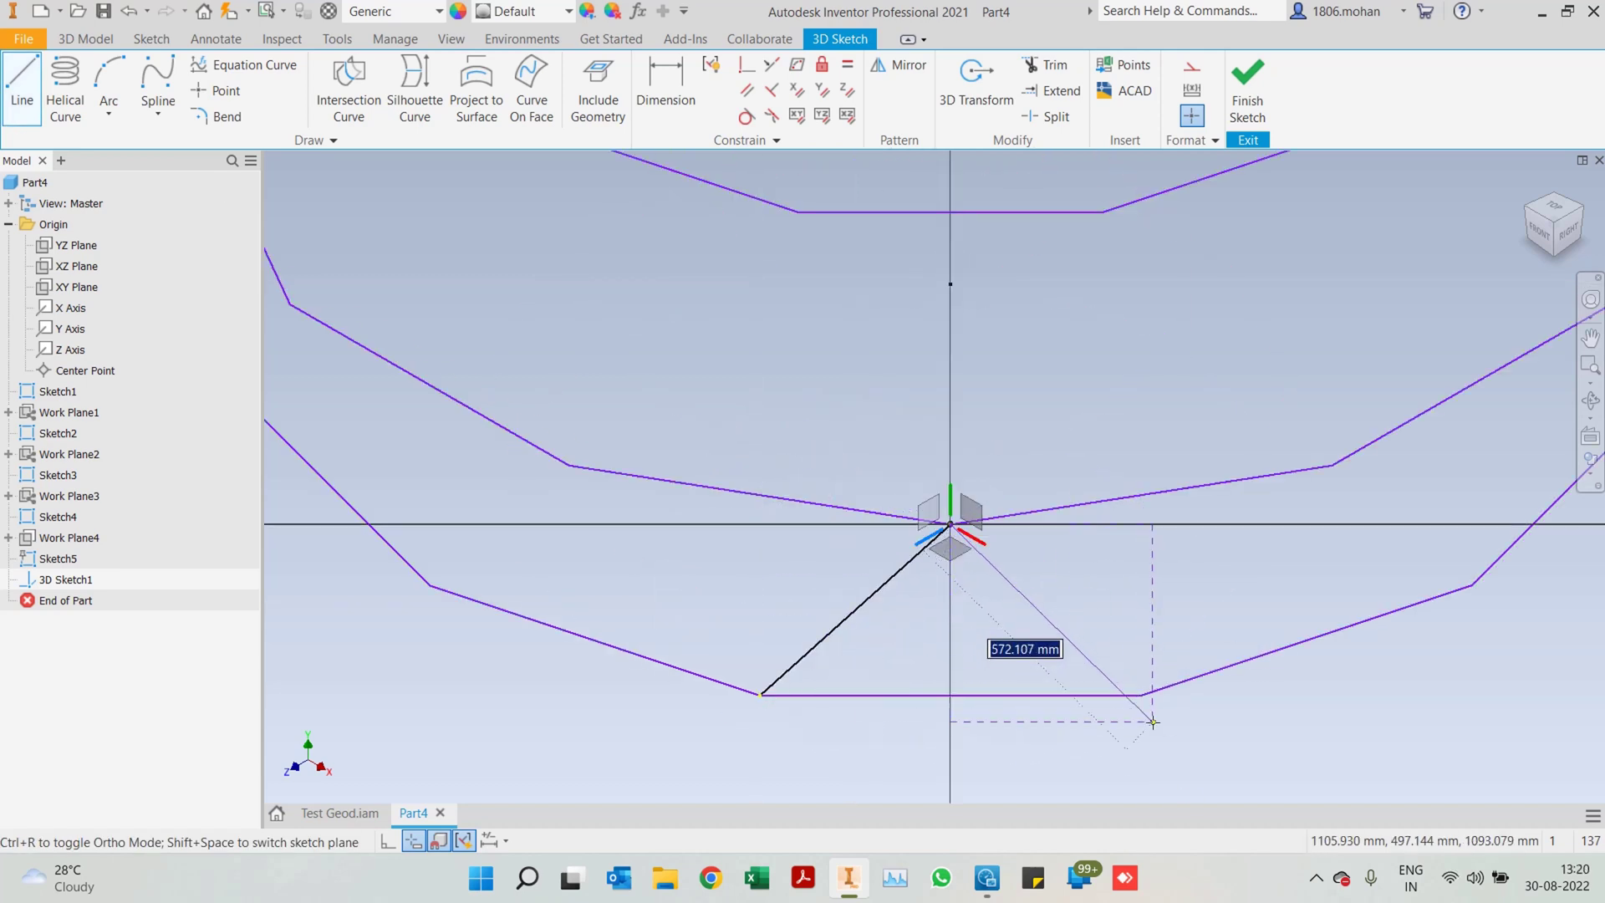
{"action": "left_click", "coordinate": [1141, 695]}
{"action": "left_click", "coordinate": [1331, 466]}
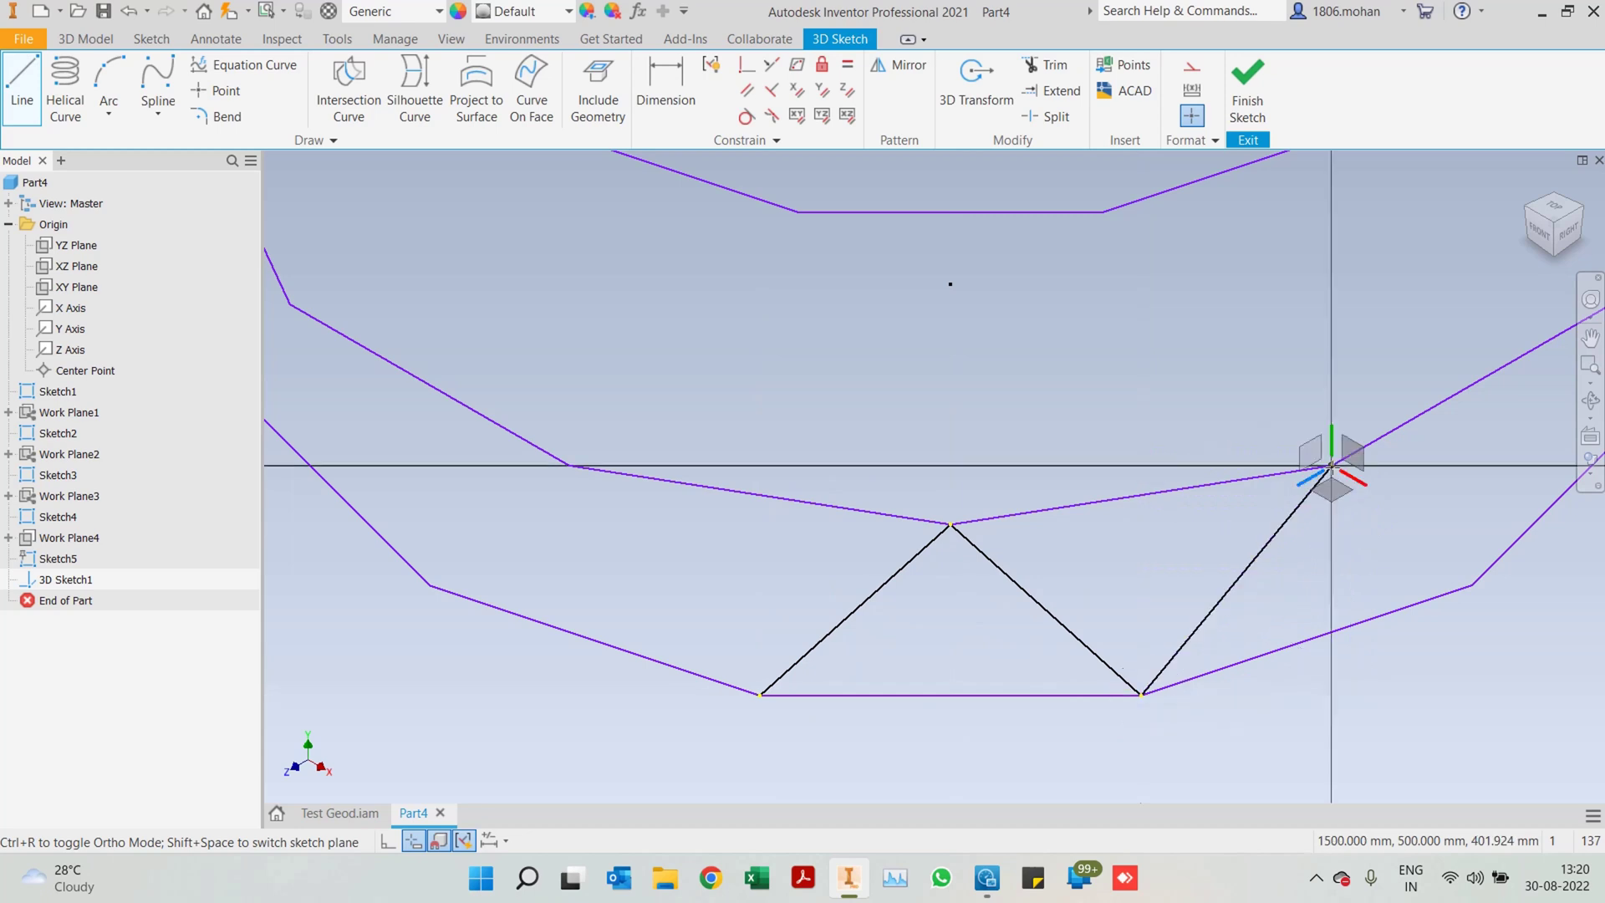
{"action": "scroll", "coordinate": [824, 562], "scroll_direction": "up", "scroll_amount": 5}
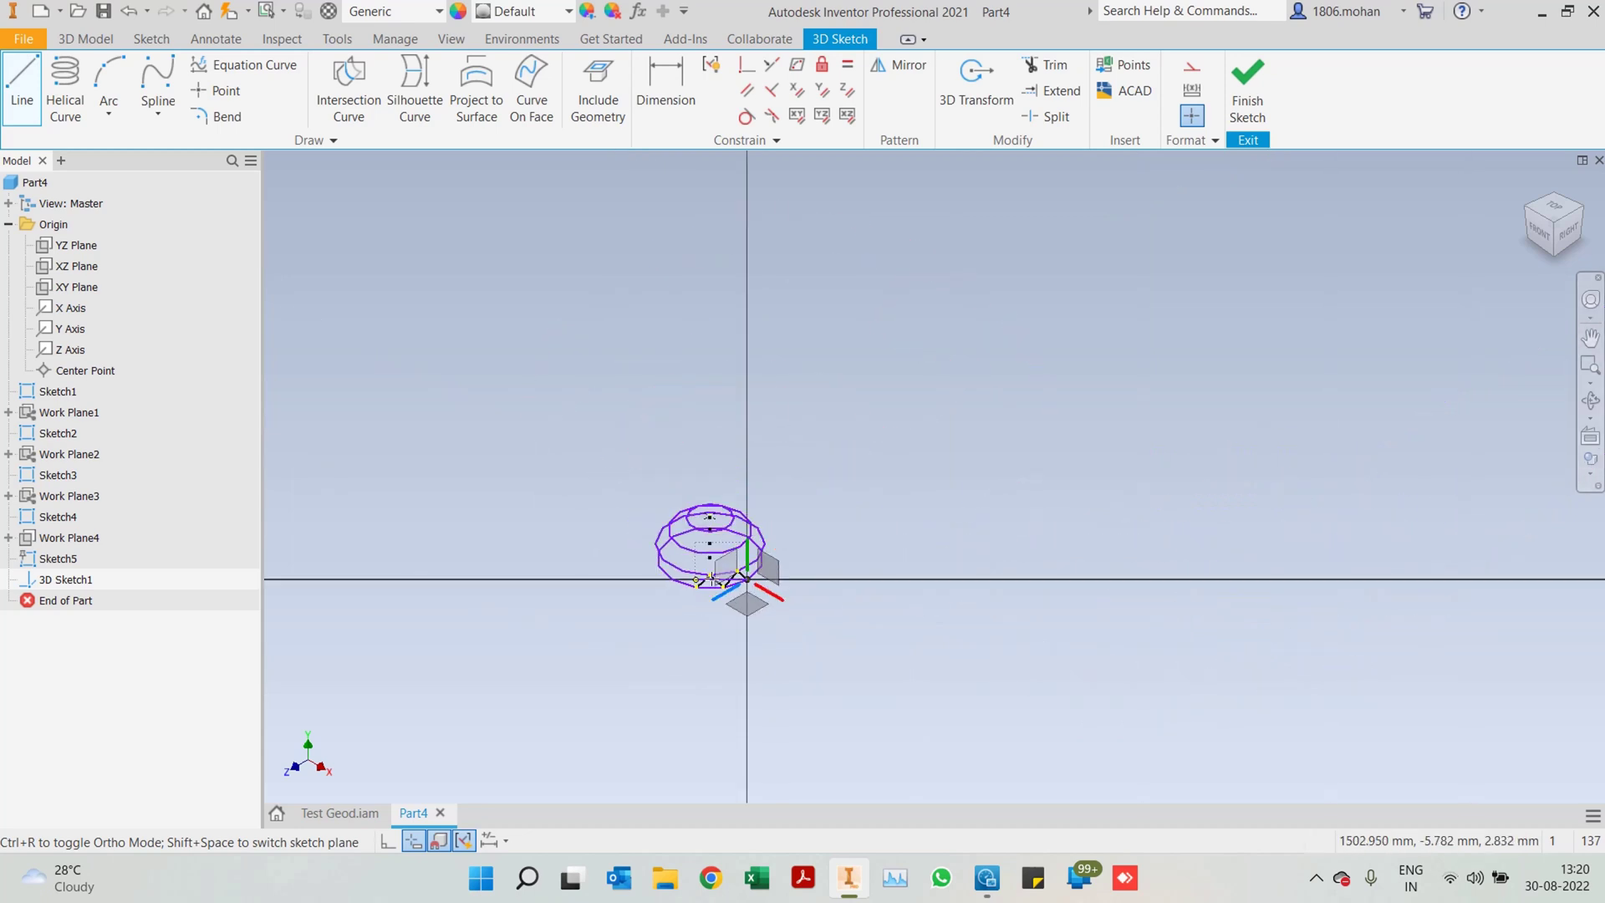
{"action": "scroll", "coordinate": [743, 535], "scroll_direction": "down", "scroll_amount": 5}
{"action": "left_click", "coordinate": [812, 395]}
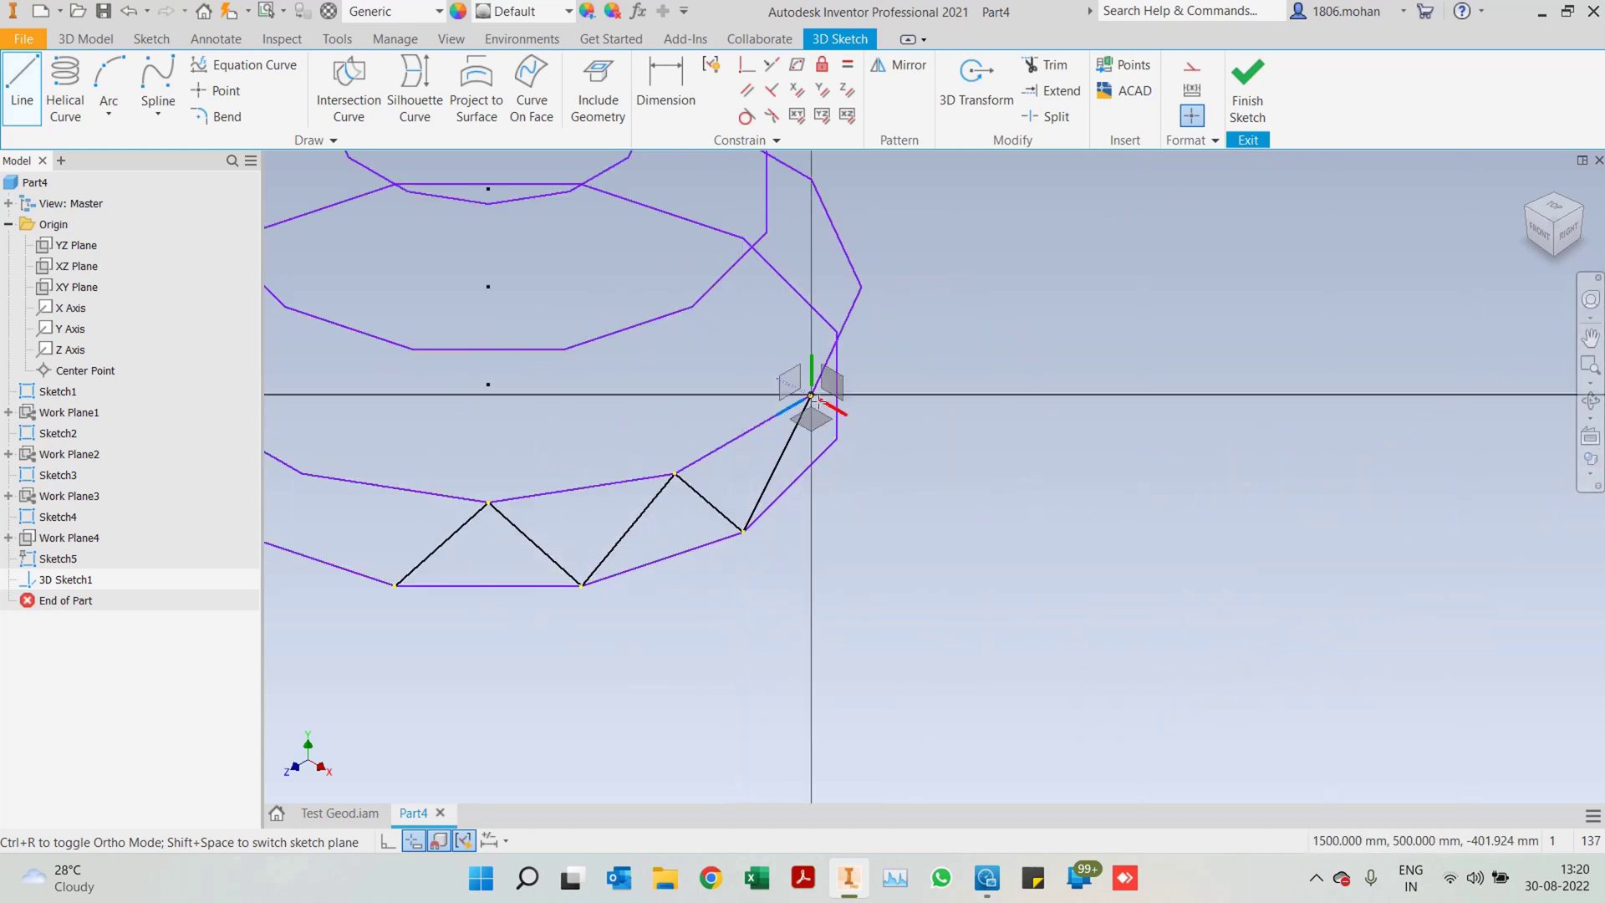
Draw a second zigzag chain of struts on another side of the rings
{"action": "scroll", "coordinate": [1085, 518], "scroll_direction": "up", "scroll_amount": 5}
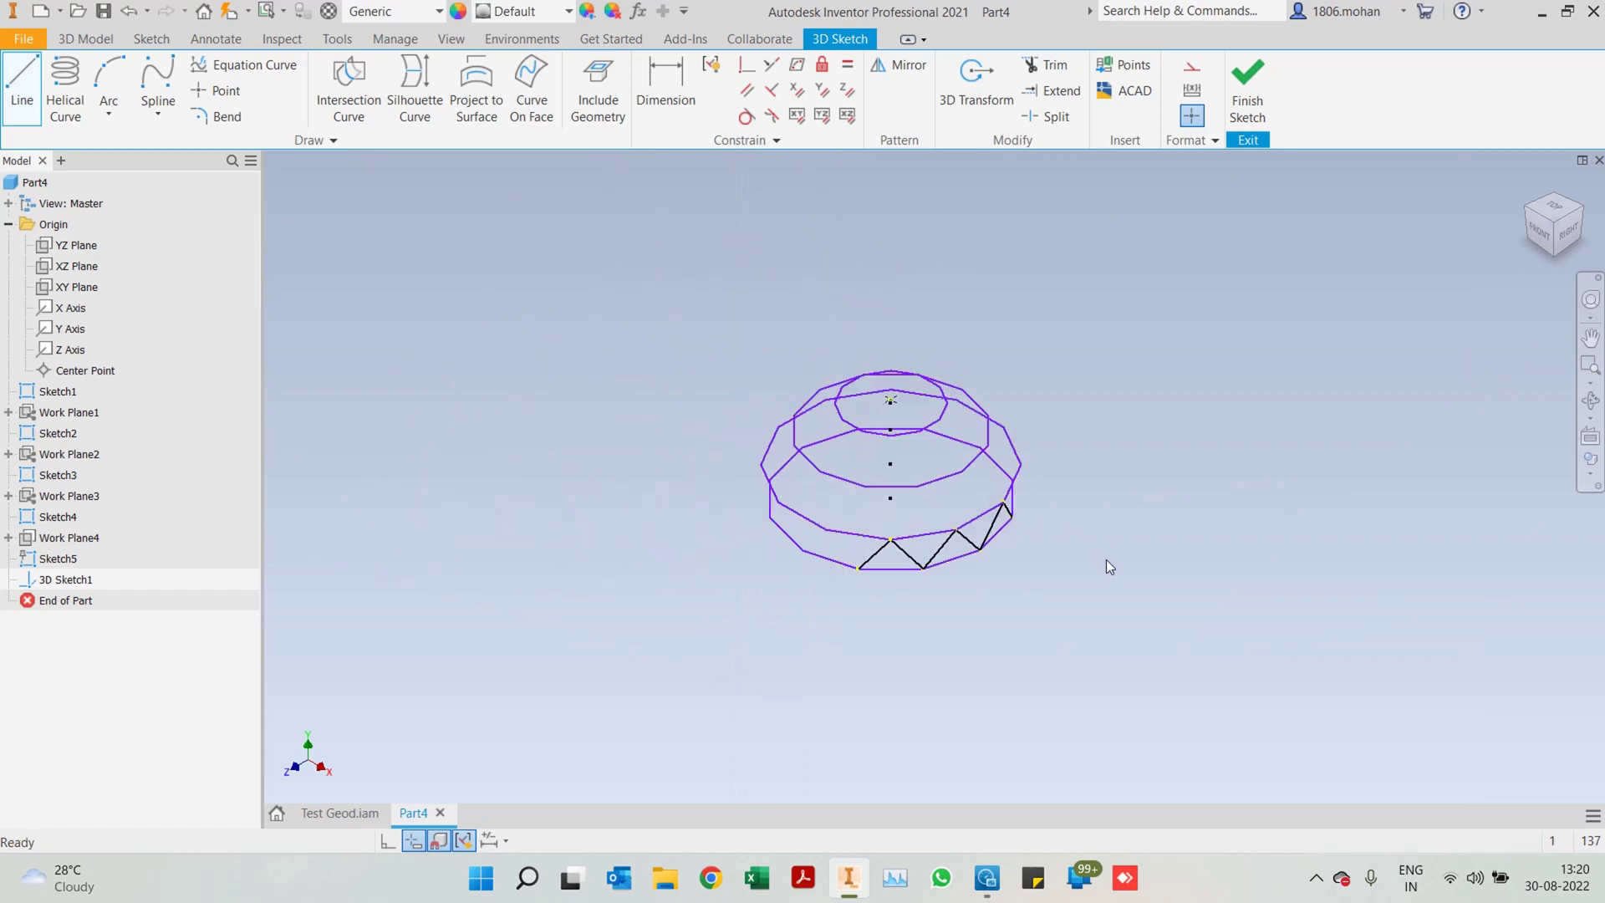
{"action": "mouse_move", "coordinate": [1106, 559]}
{"action": "middle_mouse_down", "text": "shift"}
{"action": "mouse_move", "coordinate": [967, 526]}
{"action": "mouse_move", "coordinate": [891, 541]}
{"action": "mouse_move", "coordinate": [944, 543]}
{"action": "middle_mouse_up", "text": "shift"}
{"action": "scroll", "coordinate": [933, 545], "scroll_direction": "down", "scroll_amount": 3}
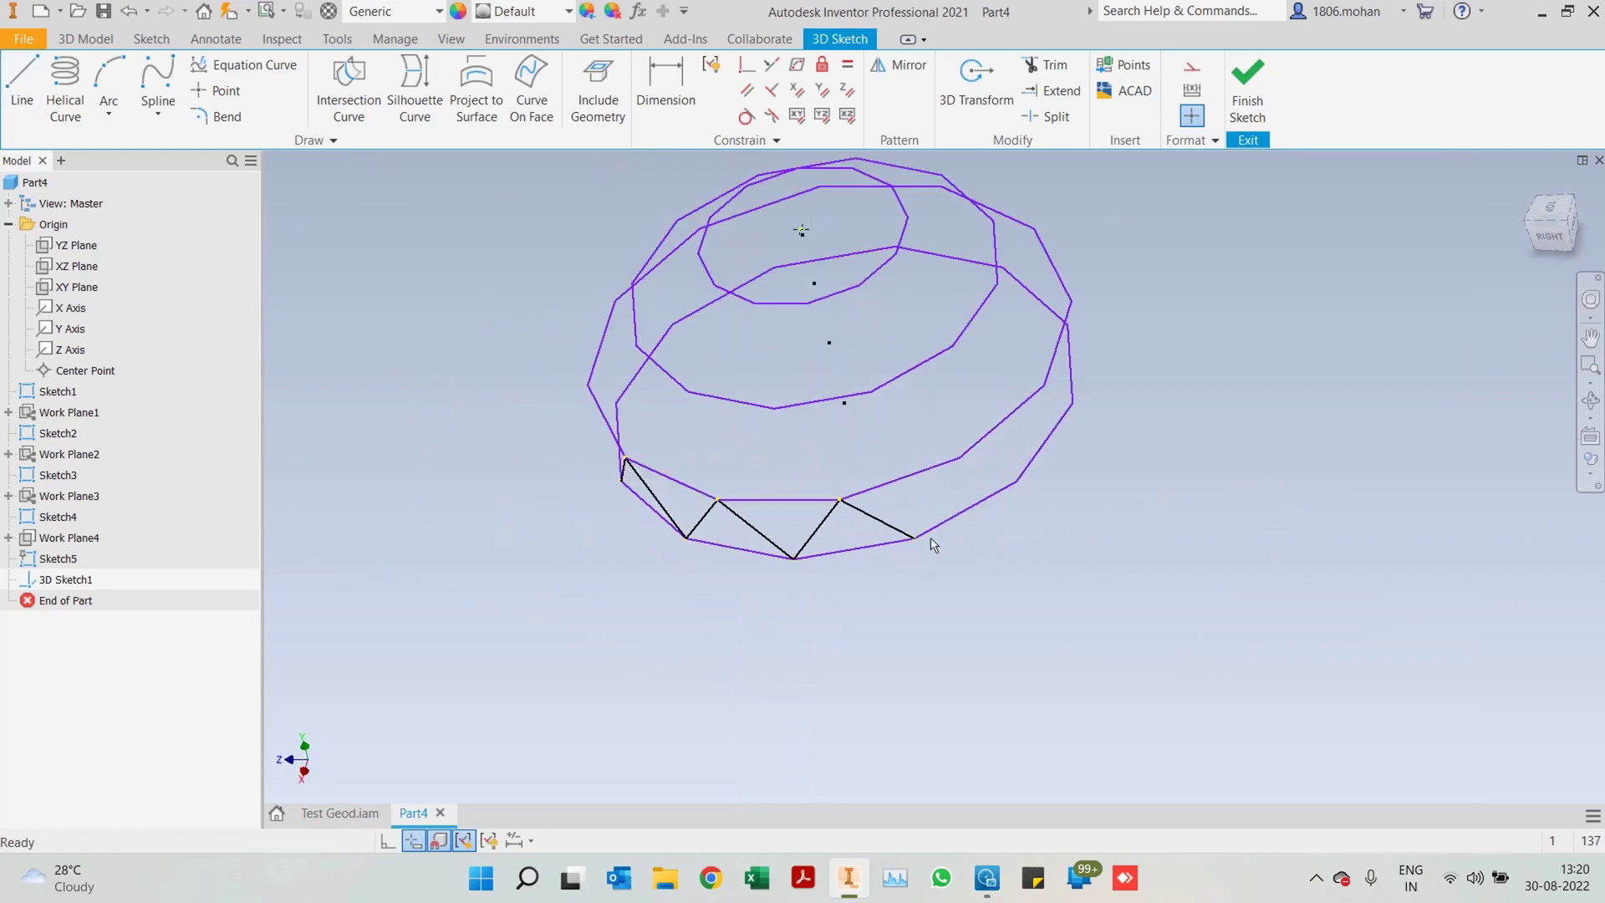
{"action": "key", "text": "l"}
{"action": "left_click", "coordinate": [913, 539]}
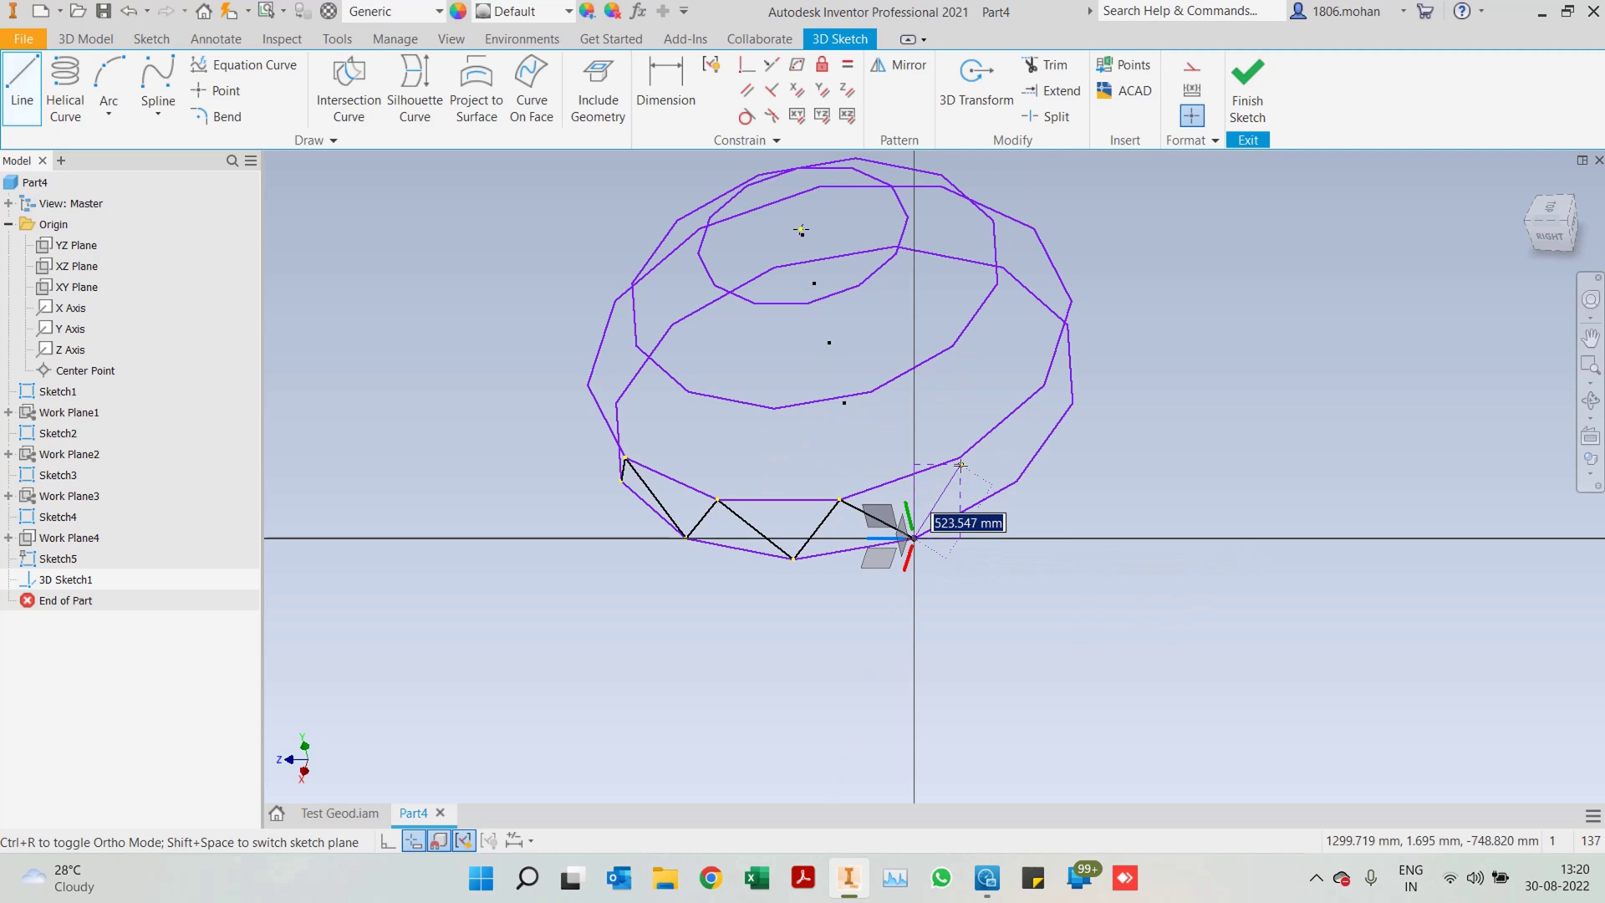
{"action": "left_click", "coordinate": [960, 457]}
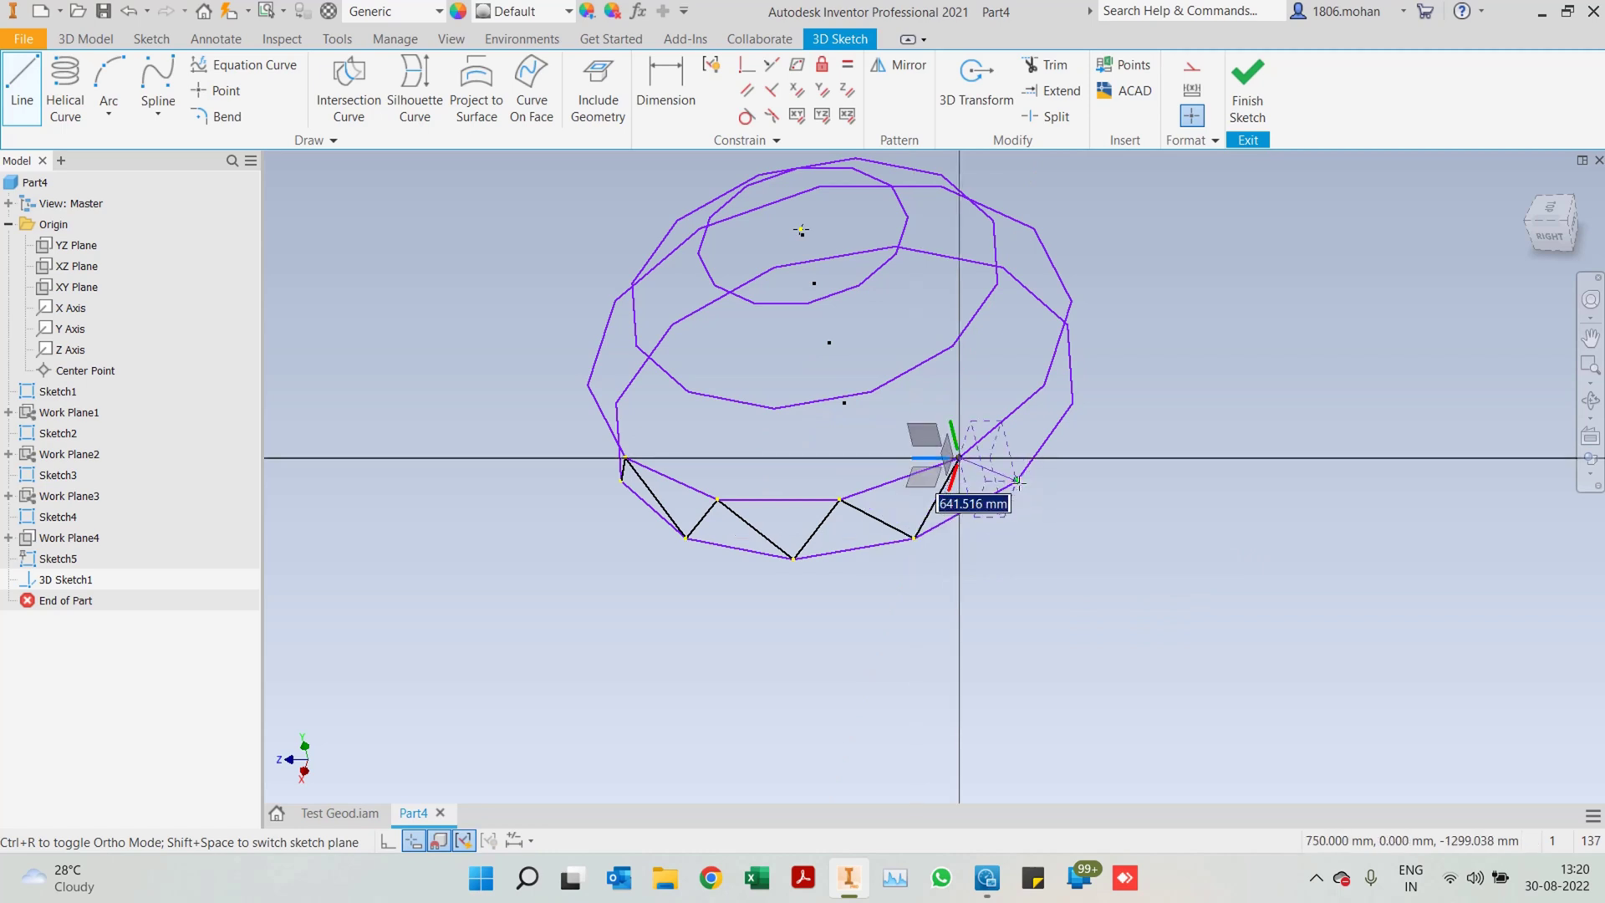
{"action": "left_click", "coordinate": [1016, 480]}
{"action": "left_click", "coordinate": [1045, 386]}
{"action": "left_click", "coordinate": [1071, 402]}
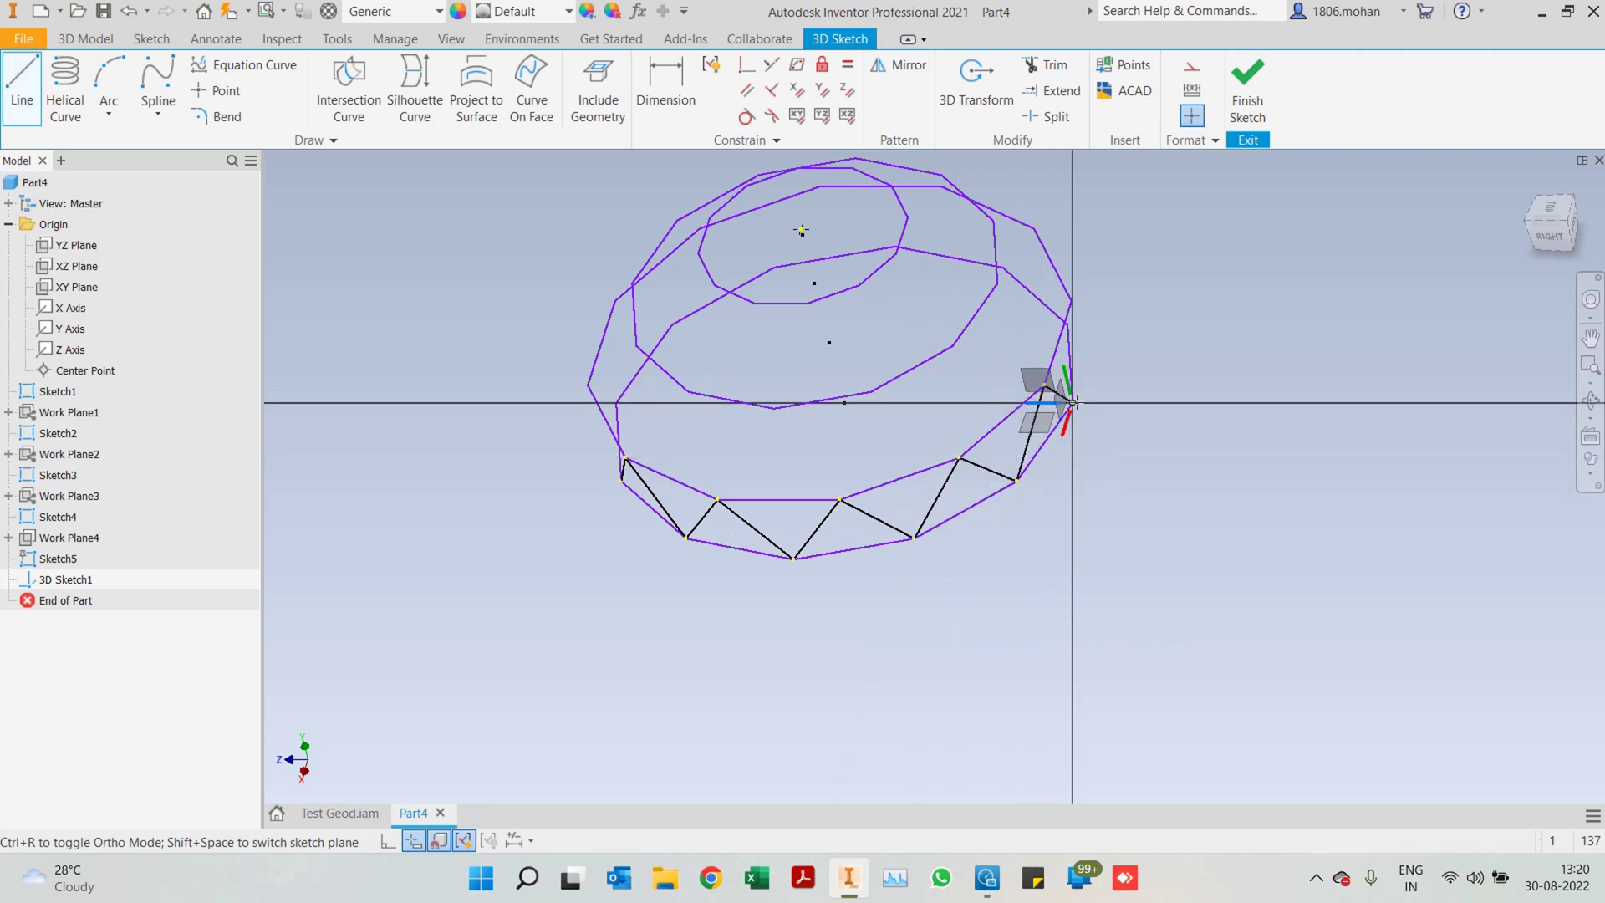
{"action": "key", "text": "Escape"}
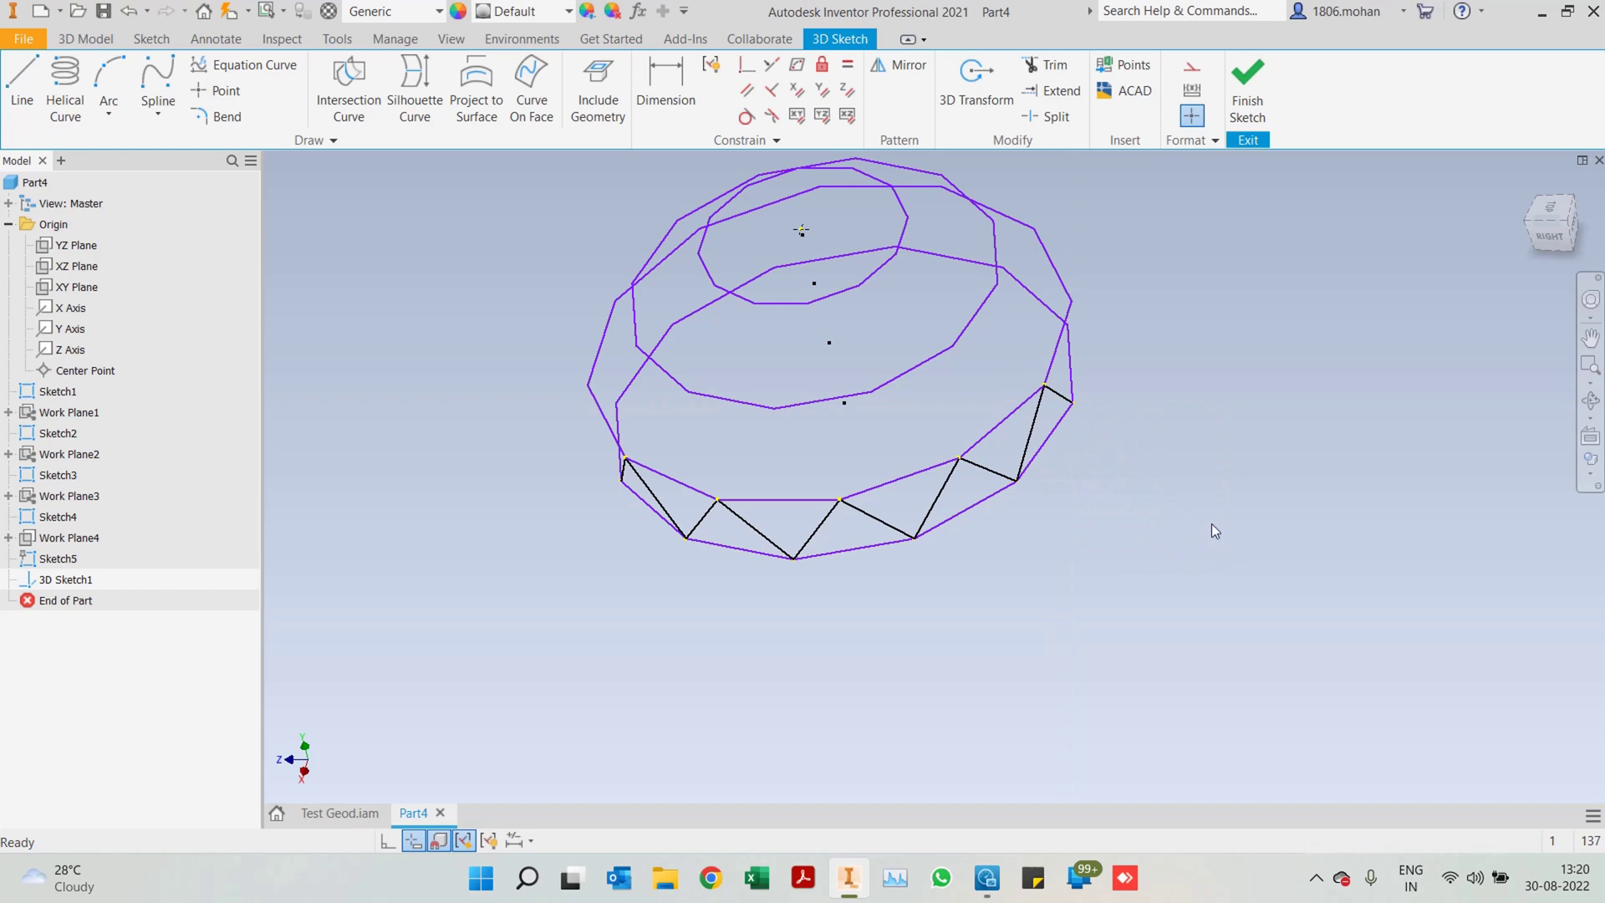
Begin another strut chain from a lower ring vertex on the back of the dome
{"action": "mouse_move", "coordinate": [1211, 523]}
{"action": "middle_mouse_down", "text": "shift"}
{"action": "mouse_move", "coordinate": [1011, 476]}
{"action": "mouse_move", "coordinate": [976, 509]}
{"action": "middle_mouse_up", "text": "shift"}
{"action": "scroll", "coordinate": [946, 452], "scroll_direction": "up", "scroll_amount": 5}
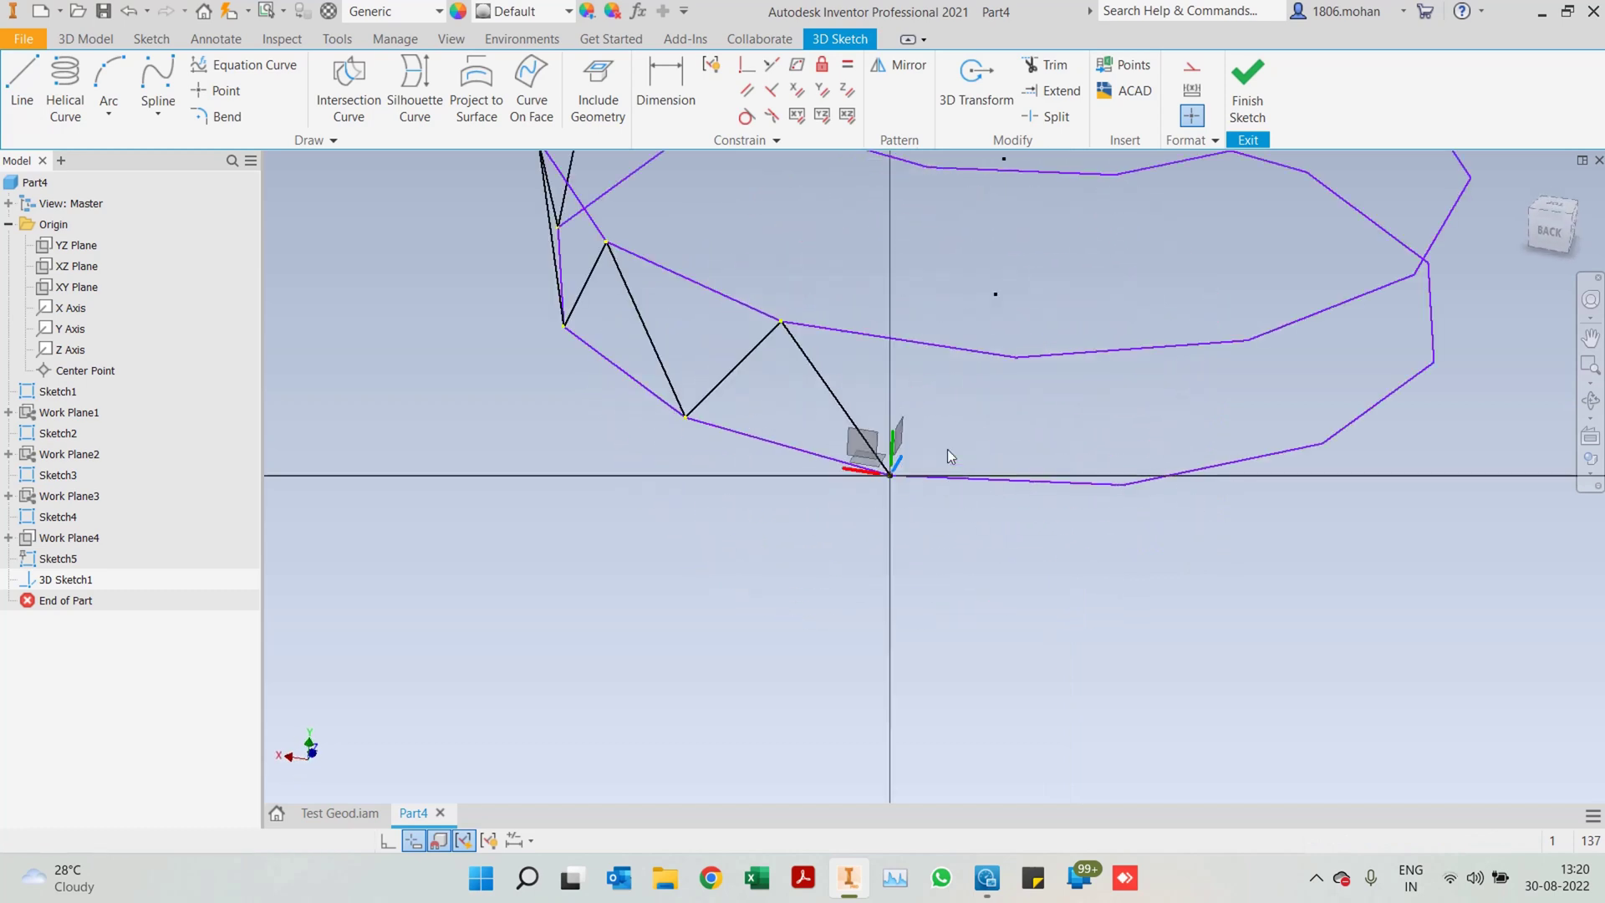
{"action": "key", "text": "l"}
{"action": "left_click", "coordinate": [889, 475]}
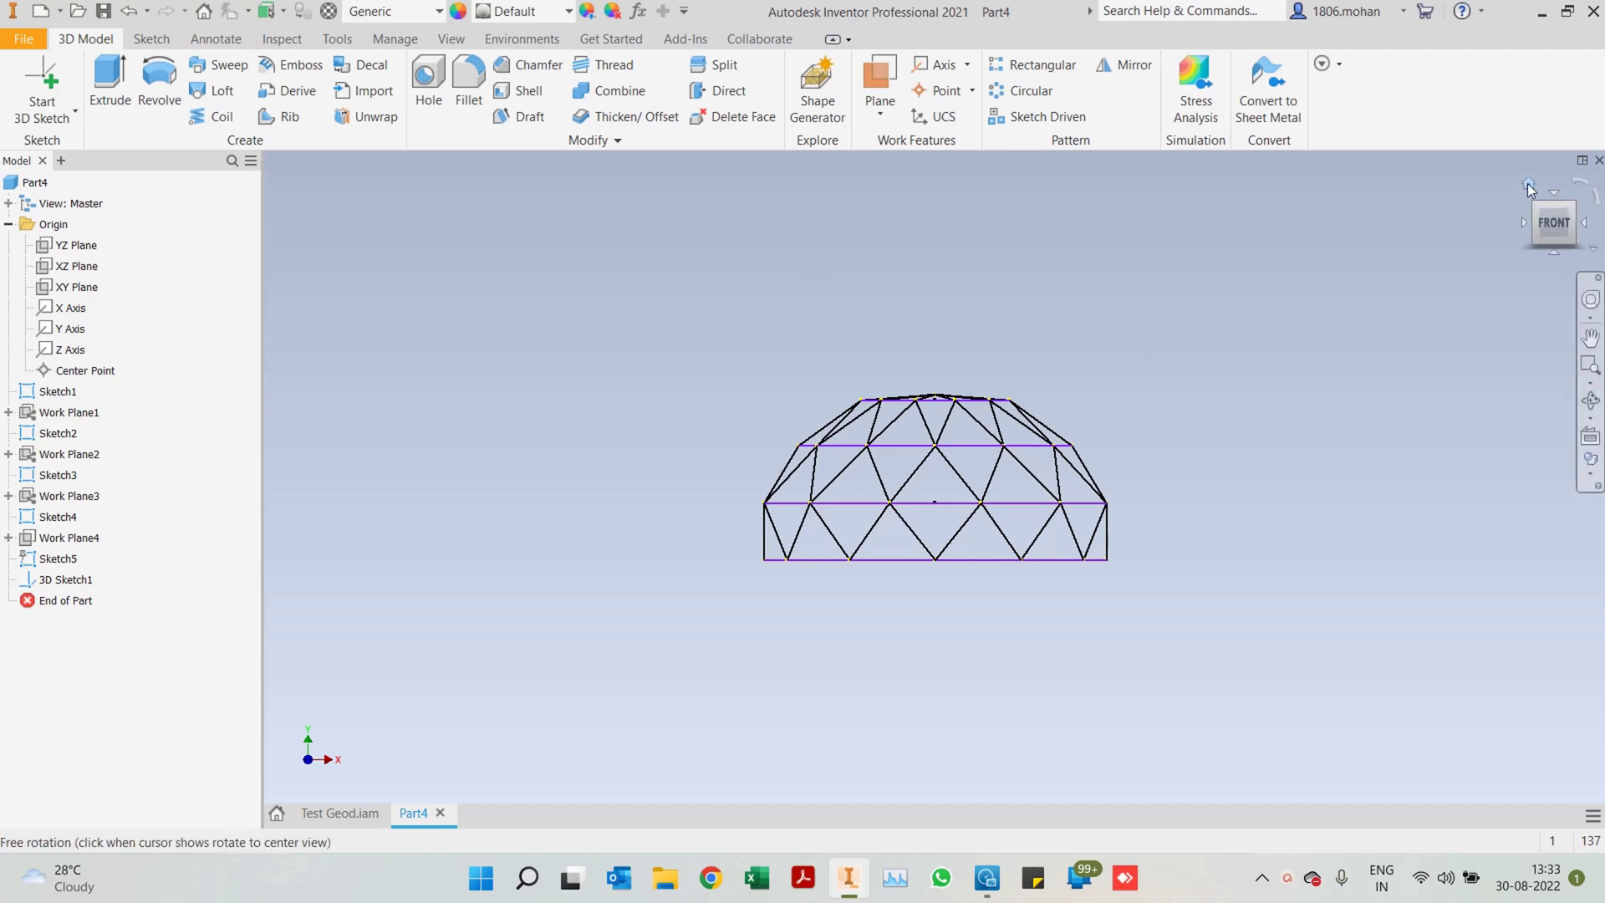
Check bottom-ring vertices and a diagonal strut's endpoints in the home view
{"action": "left_click", "coordinate": [1528, 184]}
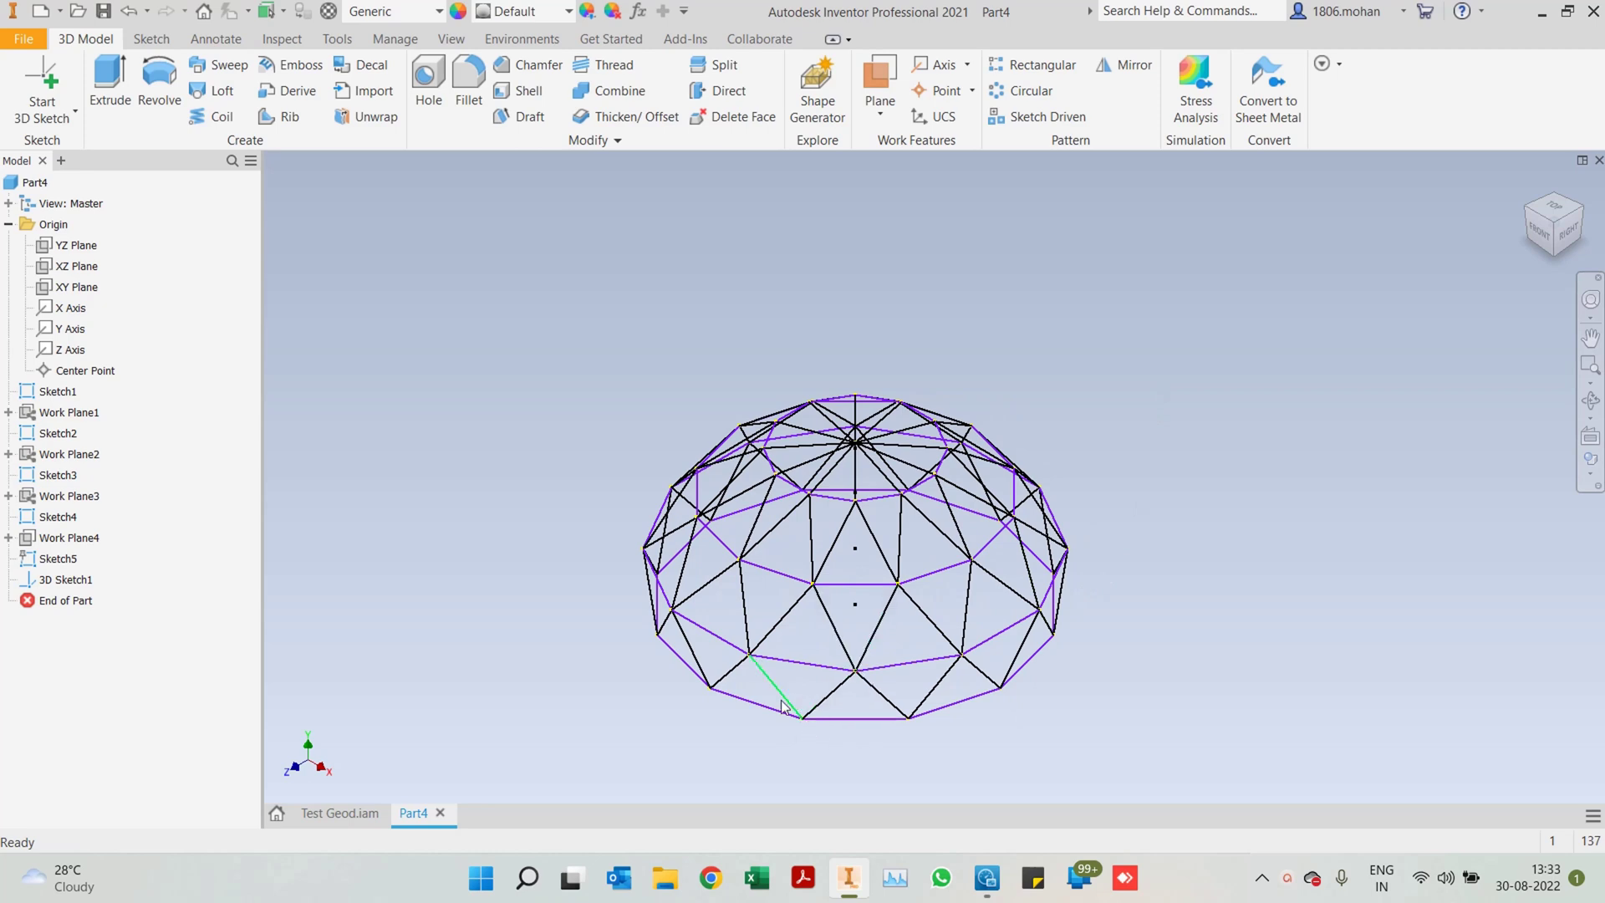
{"action": "scroll", "coordinate": [858, 725], "scroll_direction": "down", "scroll_amount": 4}
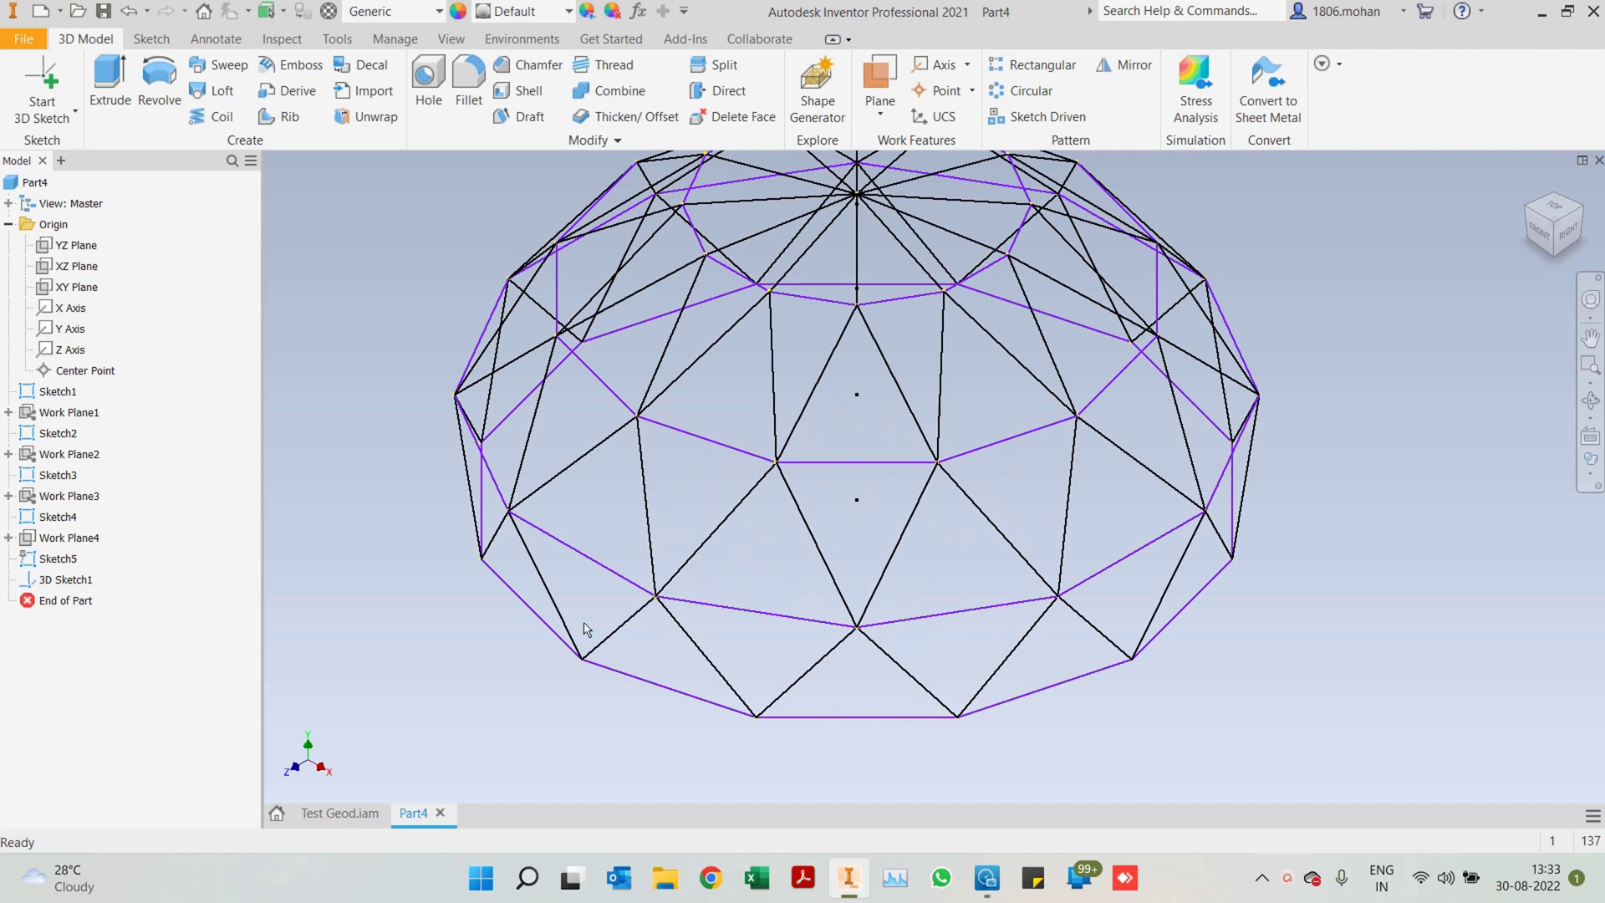
{"action": "left_click", "coordinate": [757, 716]}
{"action": "left_click", "coordinate": [858, 627]}
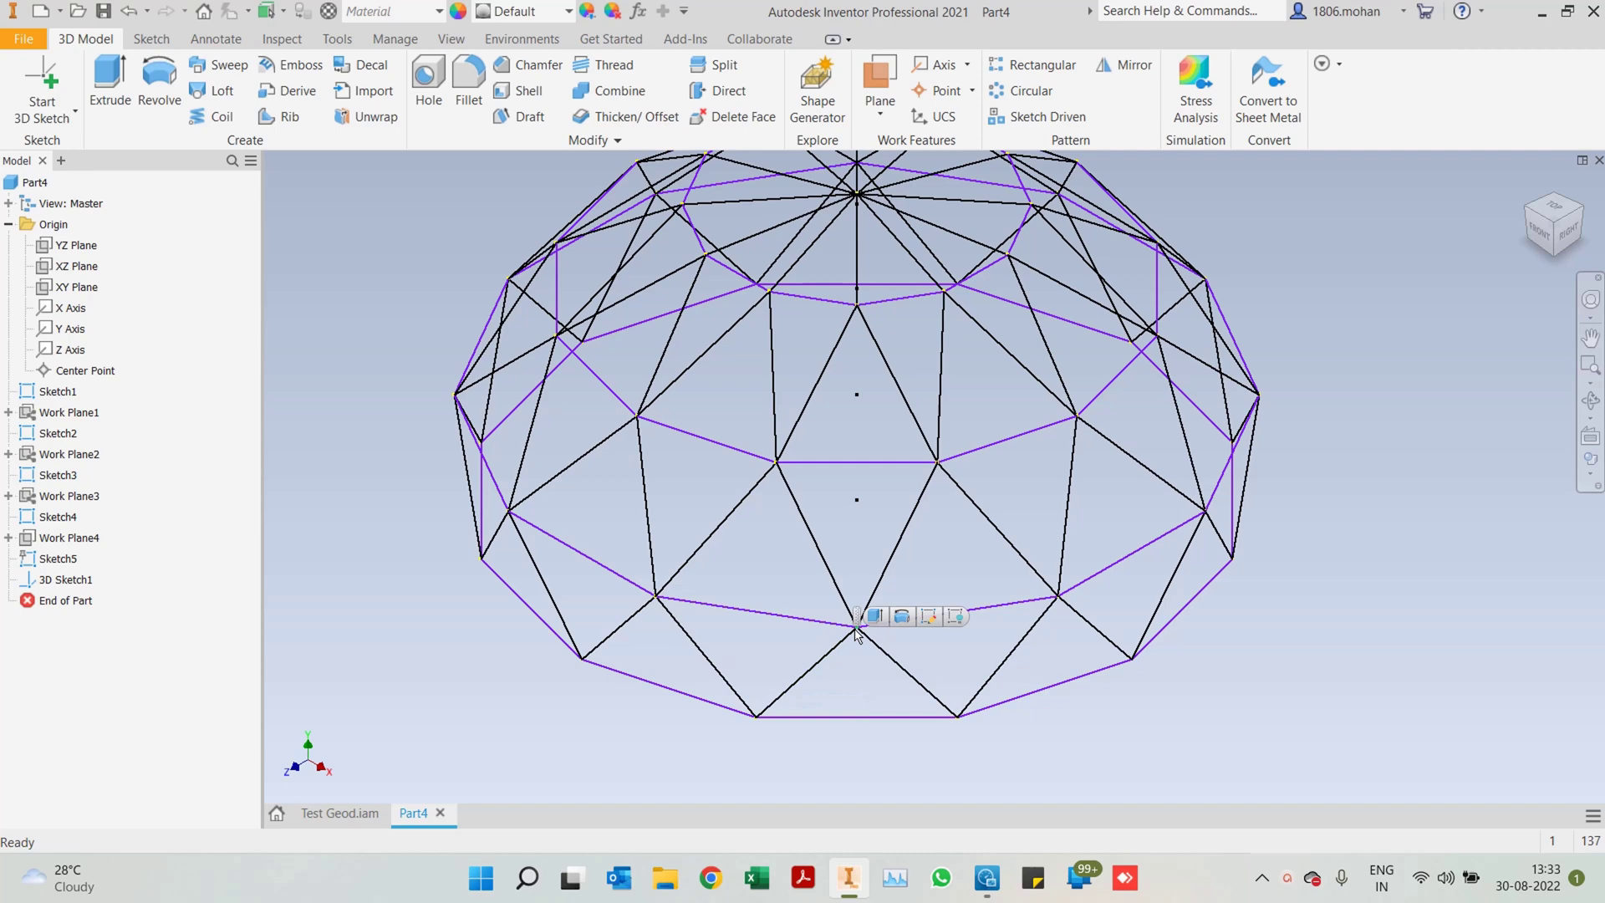
{"action": "left_click", "coordinate": [958, 717]}
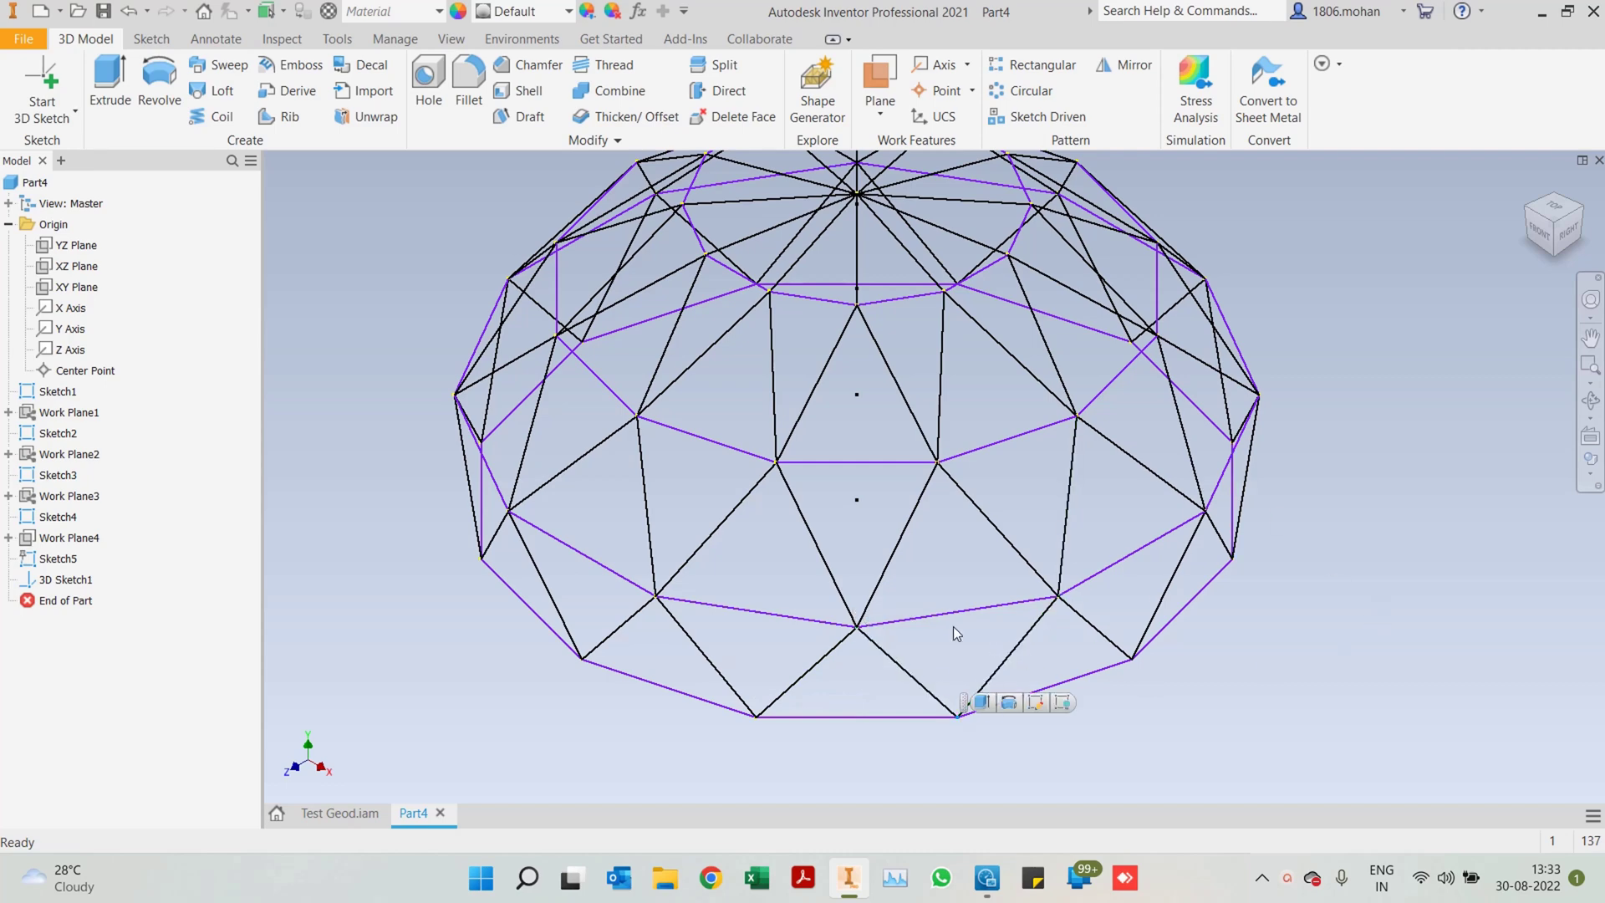
{"action": "left_click", "coordinate": [896, 553]}
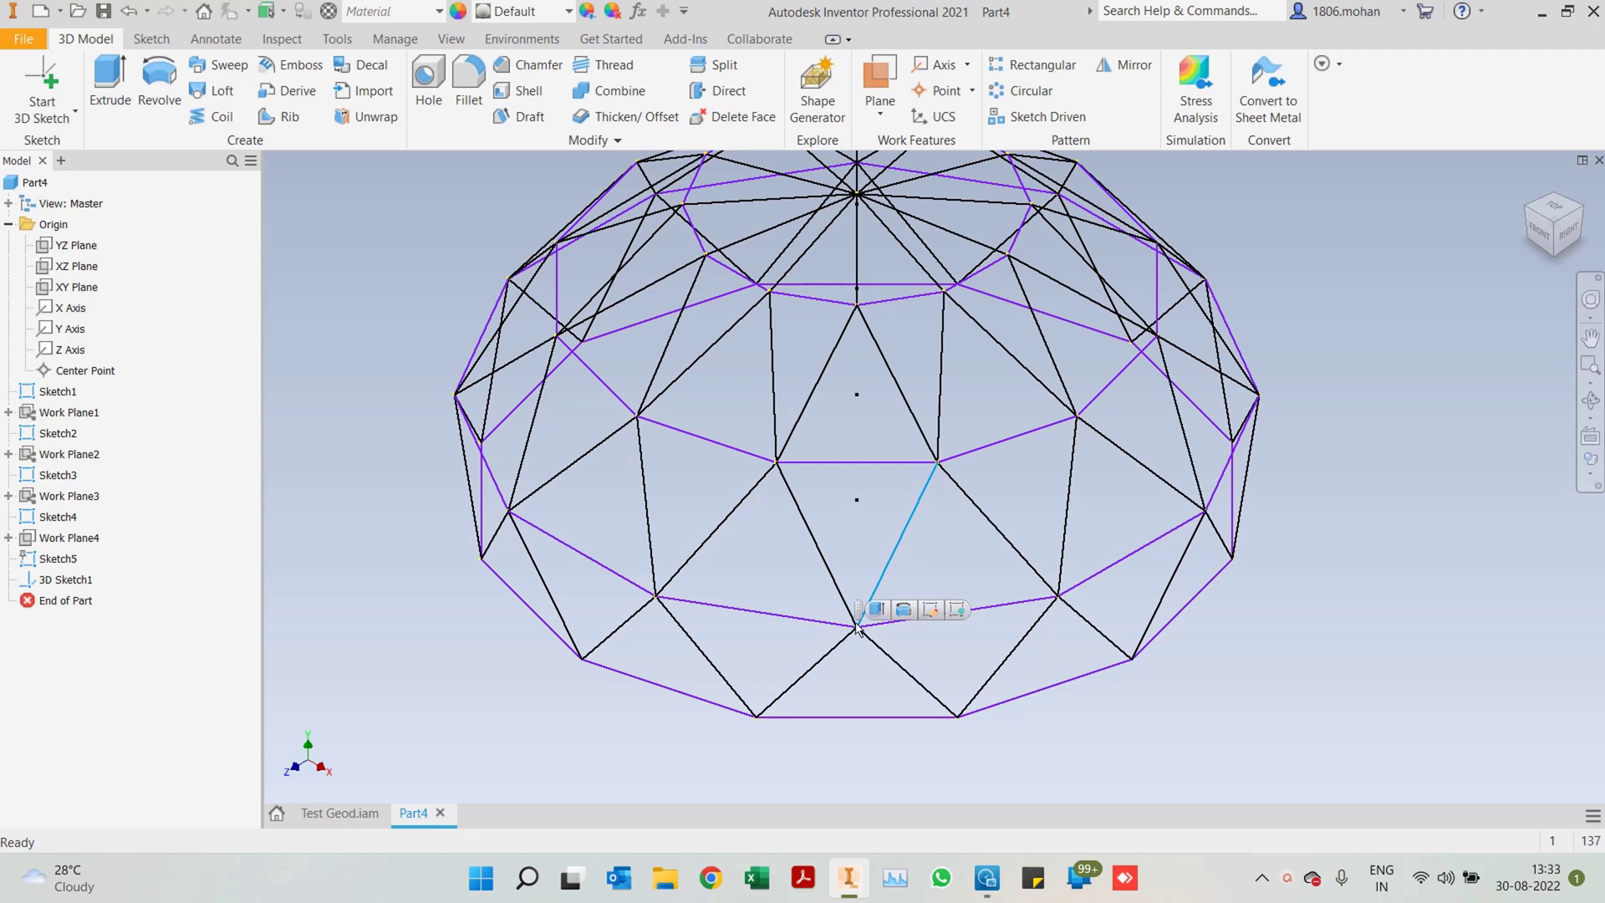
{"action": "left_click", "coordinate": [937, 463]}
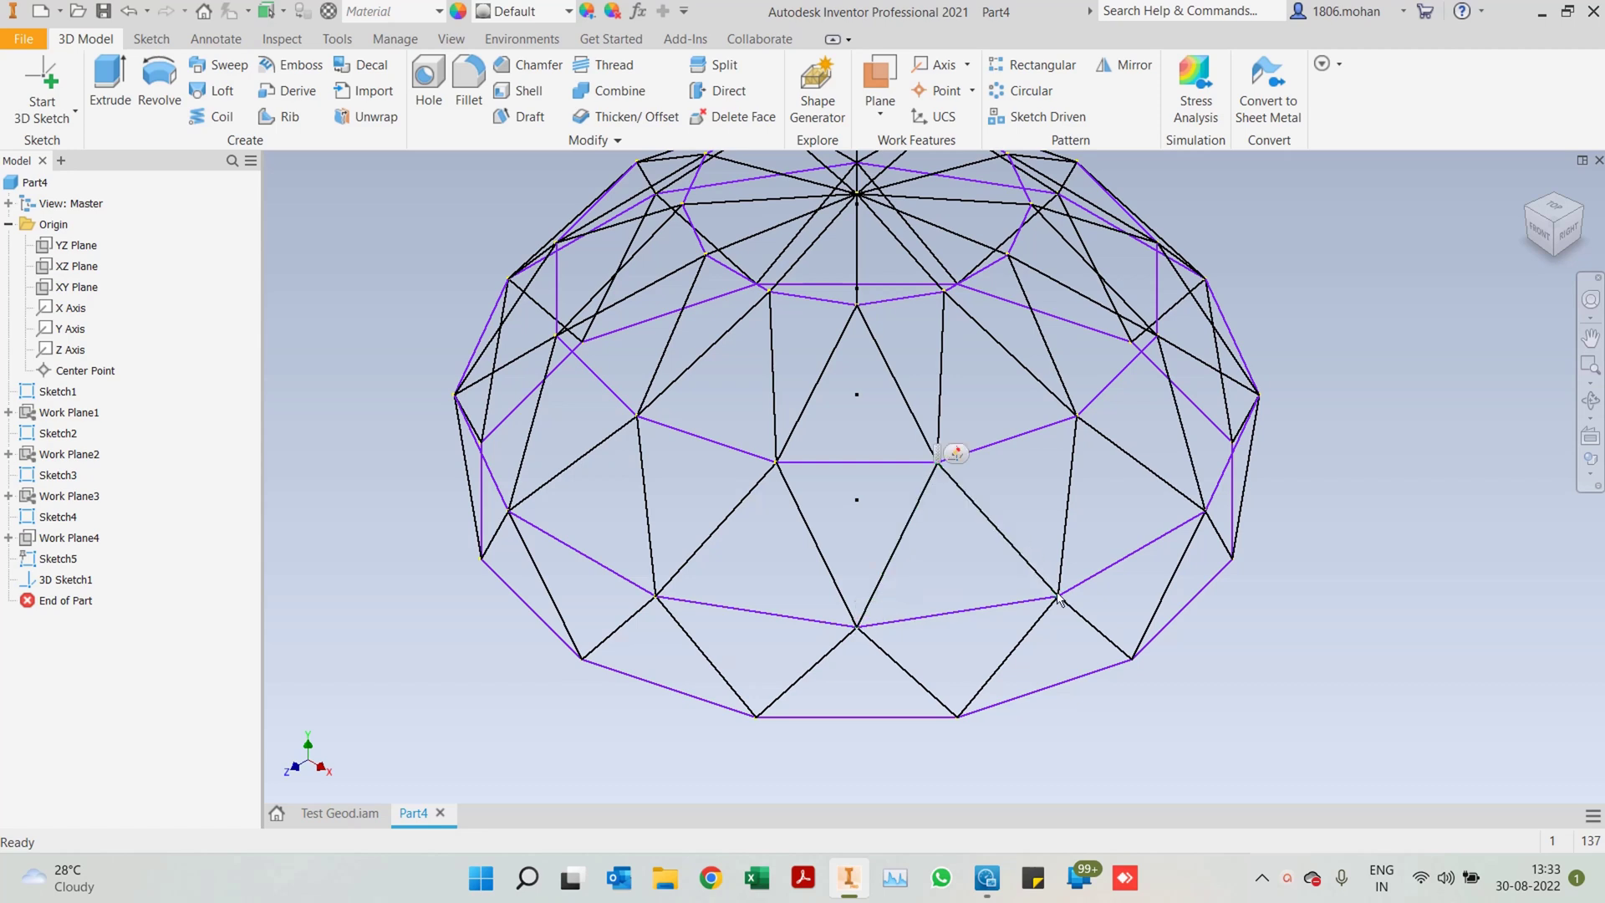
{"action": "key", "text": "Escape"}
Inspect the dome frame from the front, then return to the isometric home view
{"action": "left_click", "coordinate": [1521, 187]}
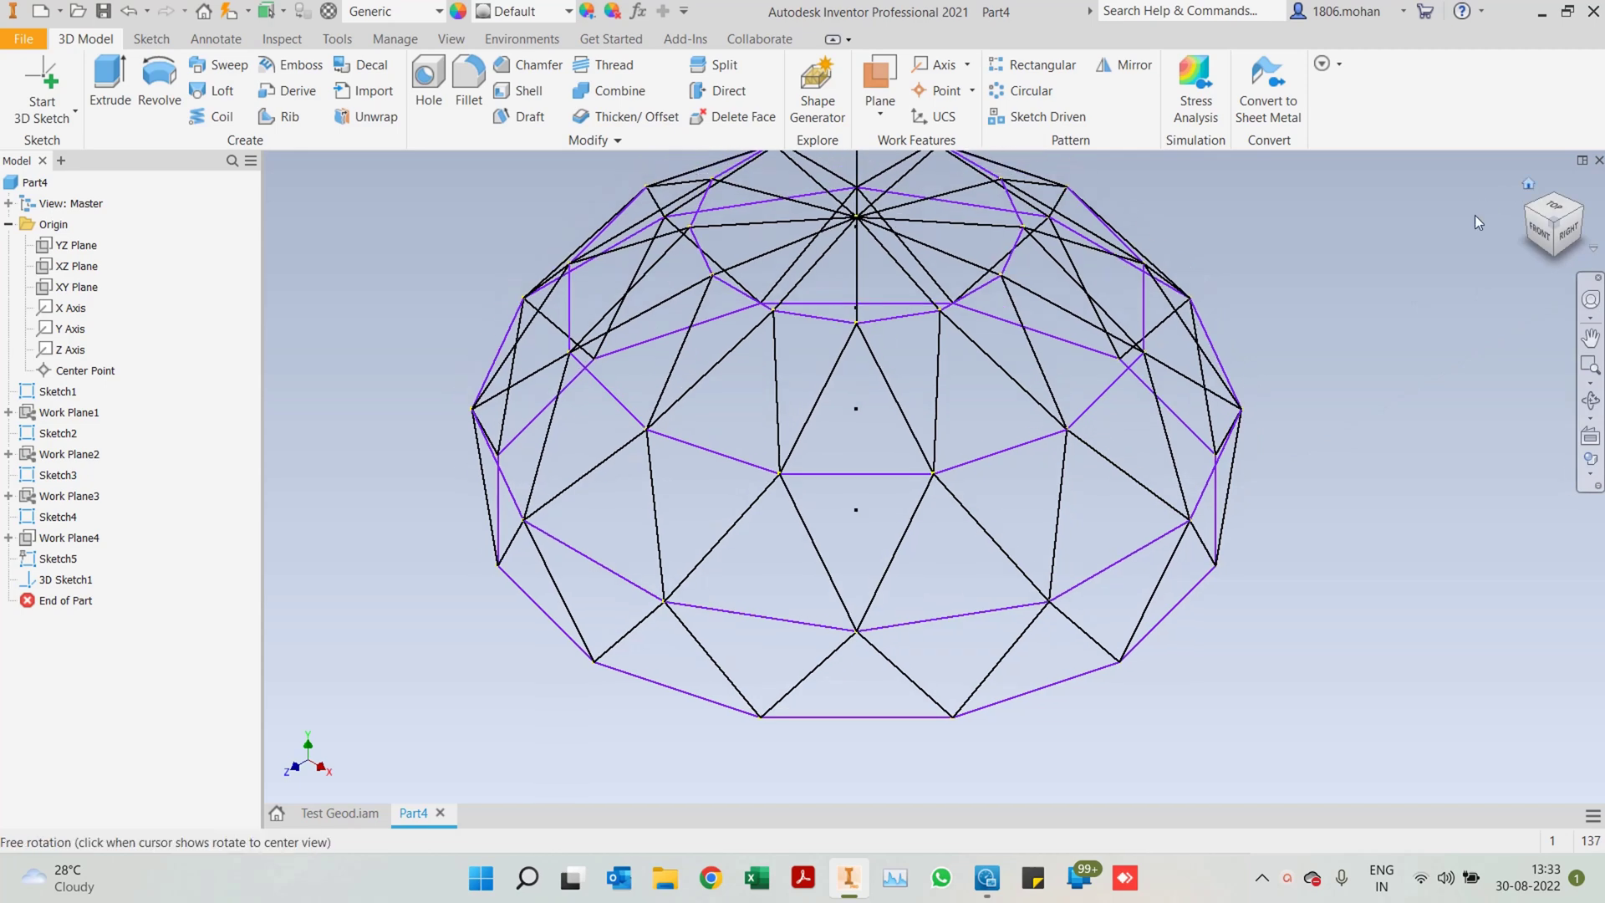
{"action": "left_click", "coordinate": [1540, 228]}
{"action": "scroll", "coordinate": [938, 401], "scroll_direction": "up", "scroll_amount": 4}
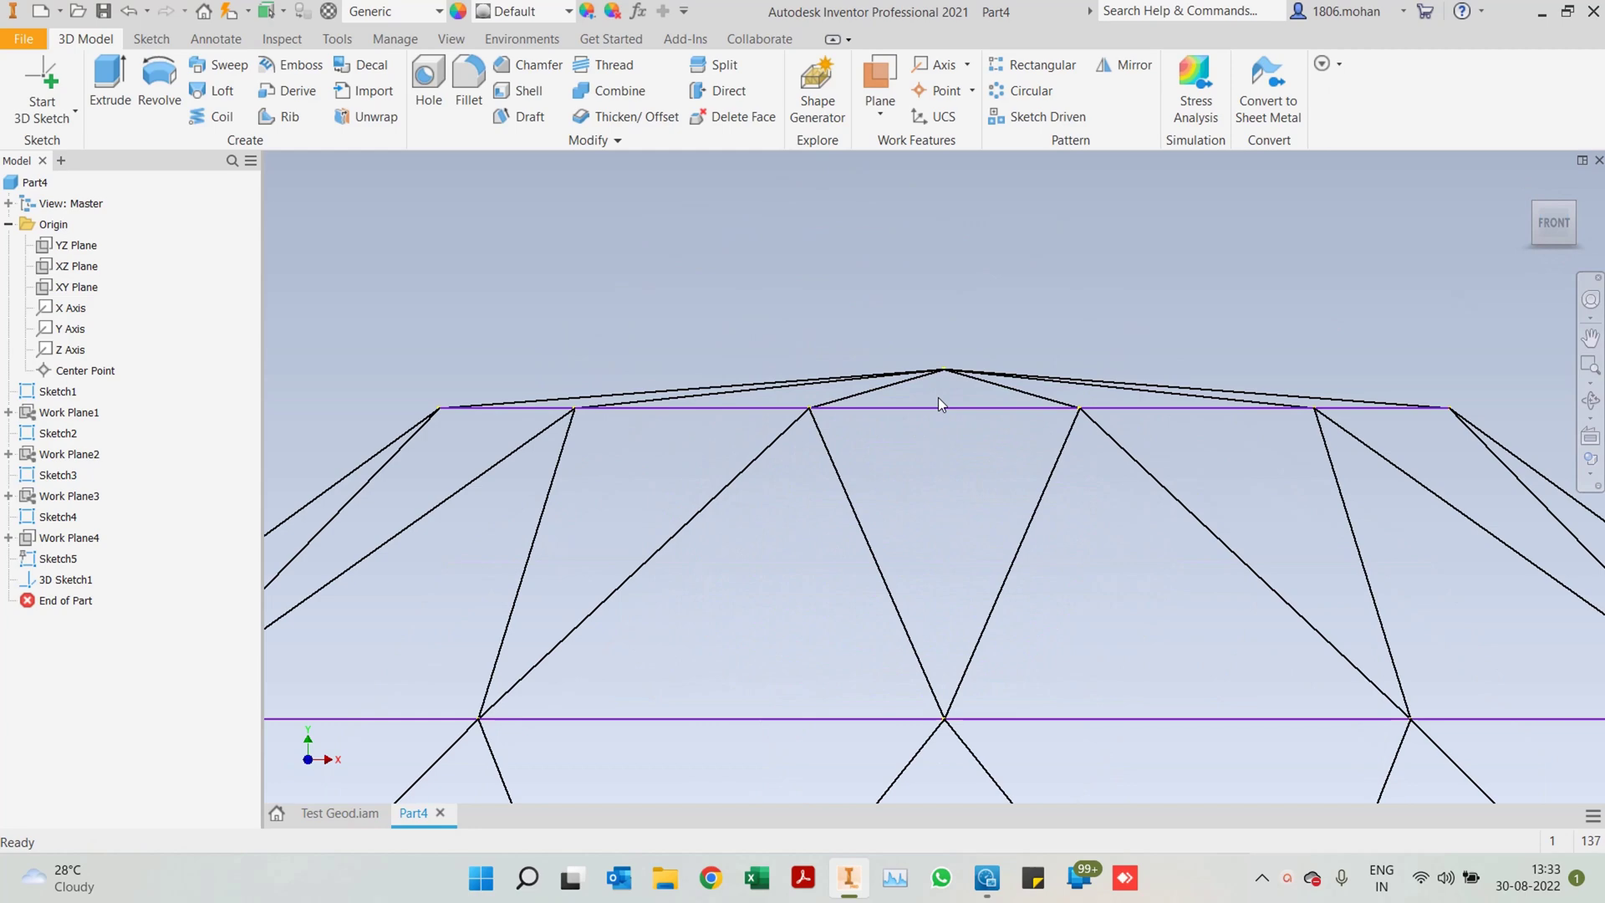
{"action": "scroll", "coordinate": [961, 381], "scroll_direction": "down", "scroll_amount": 6}
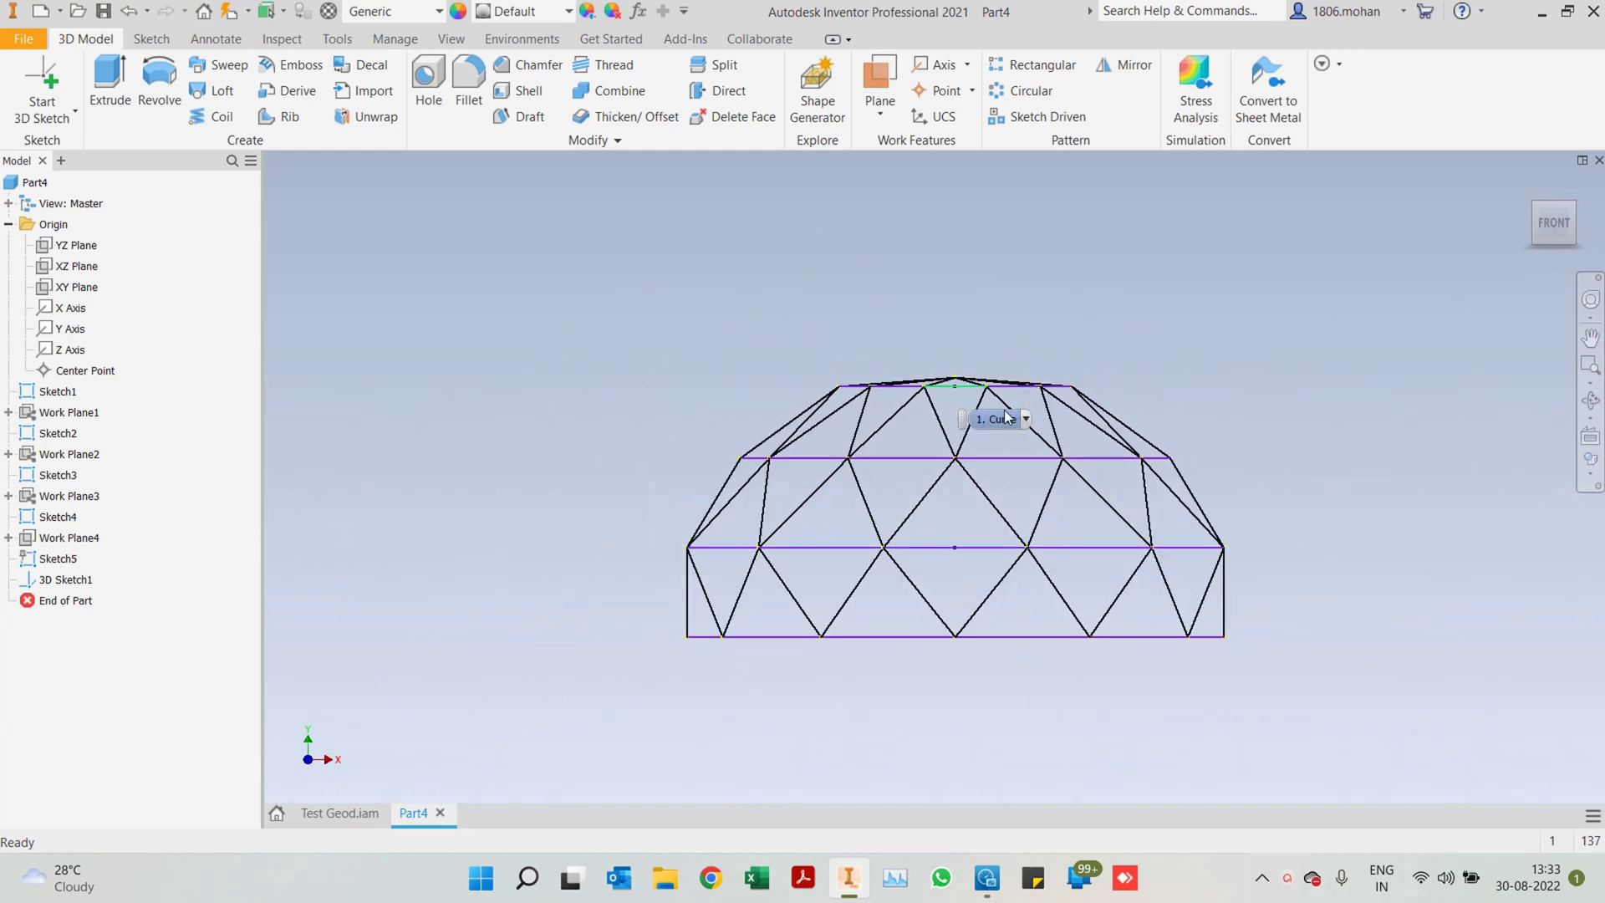
{"action": "mouse_move", "coordinate": [1585, 180]}
{"action": "left_click", "coordinate": [1528, 183]}
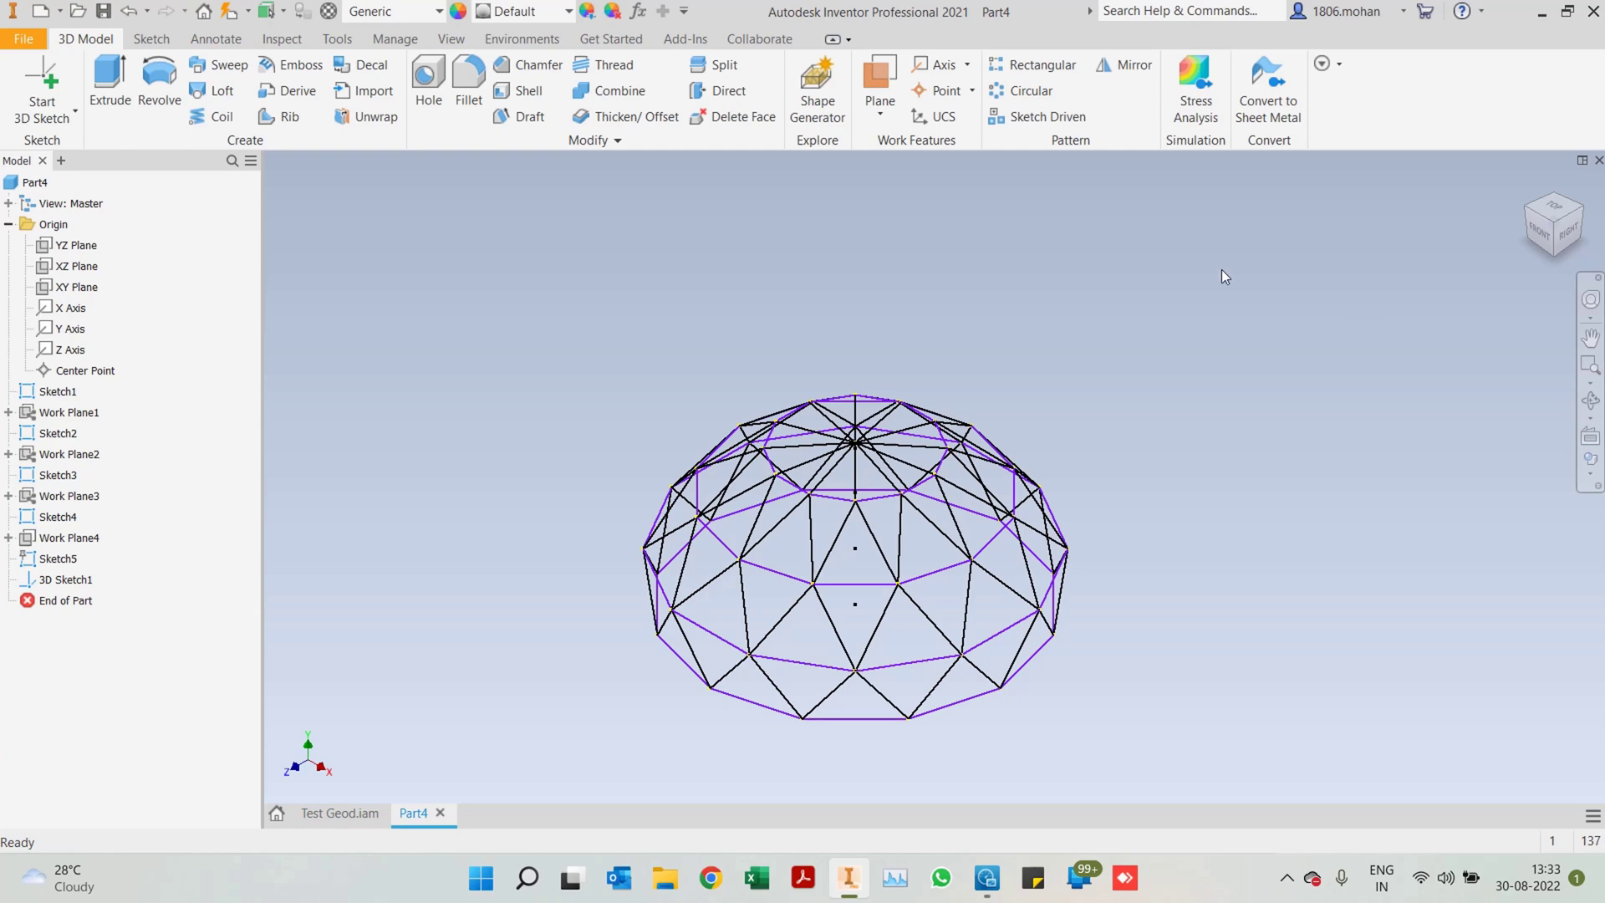
Save the part as Test Geodesic Dome.ipt
{"action": "key", "text": "ctrl+s"}
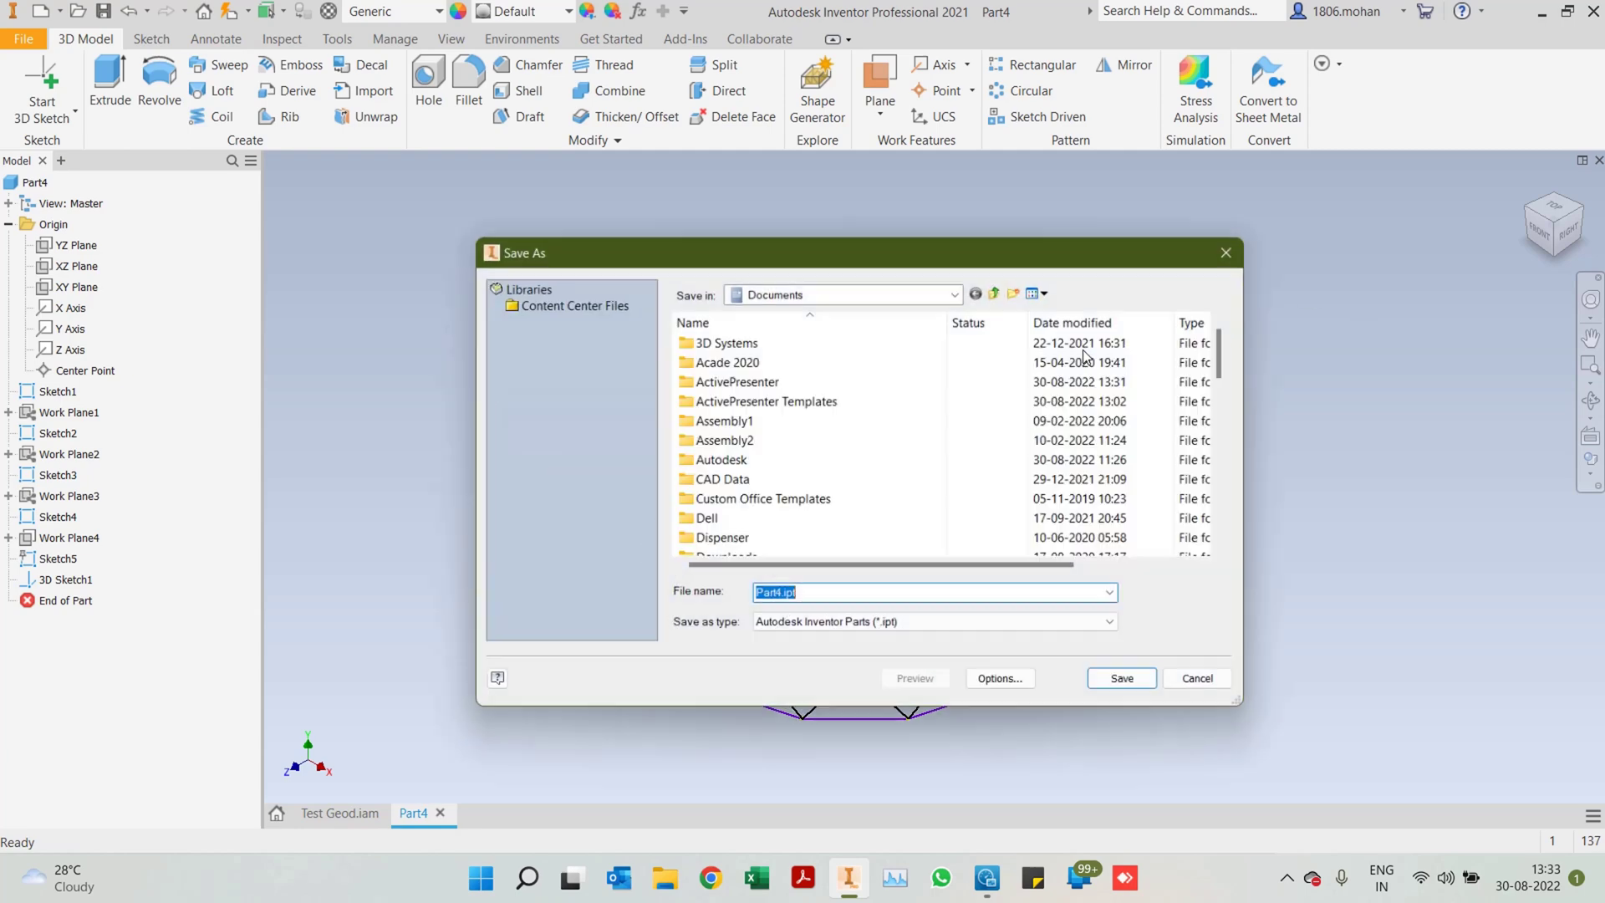
{"action": "type", "text": "Te"}
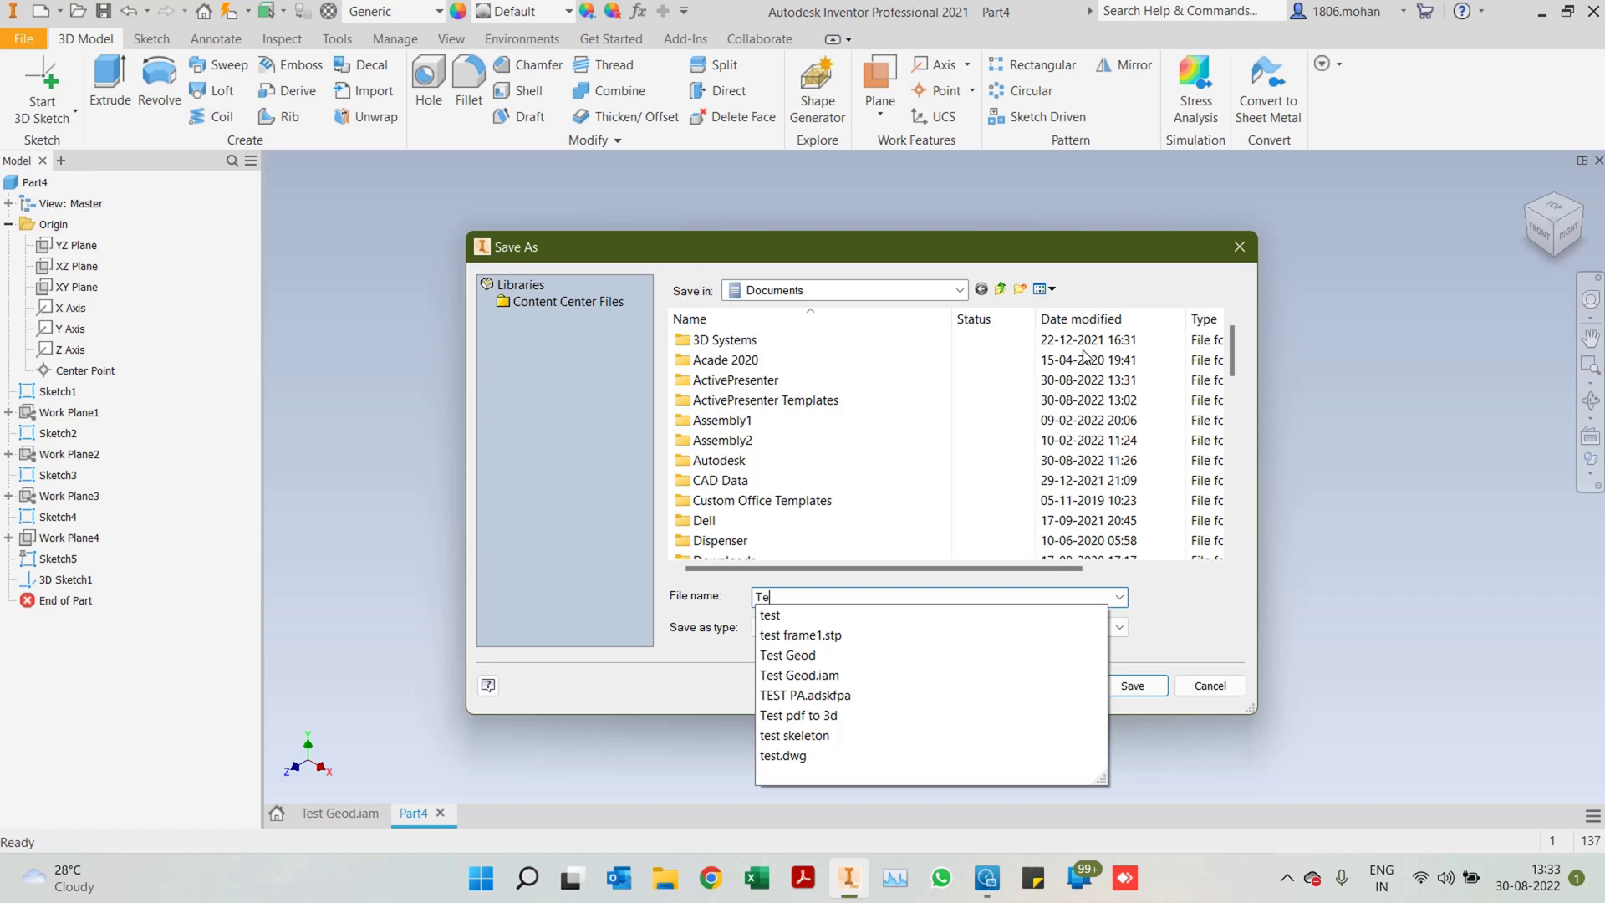
{"action": "type", "text": "st Geod"}
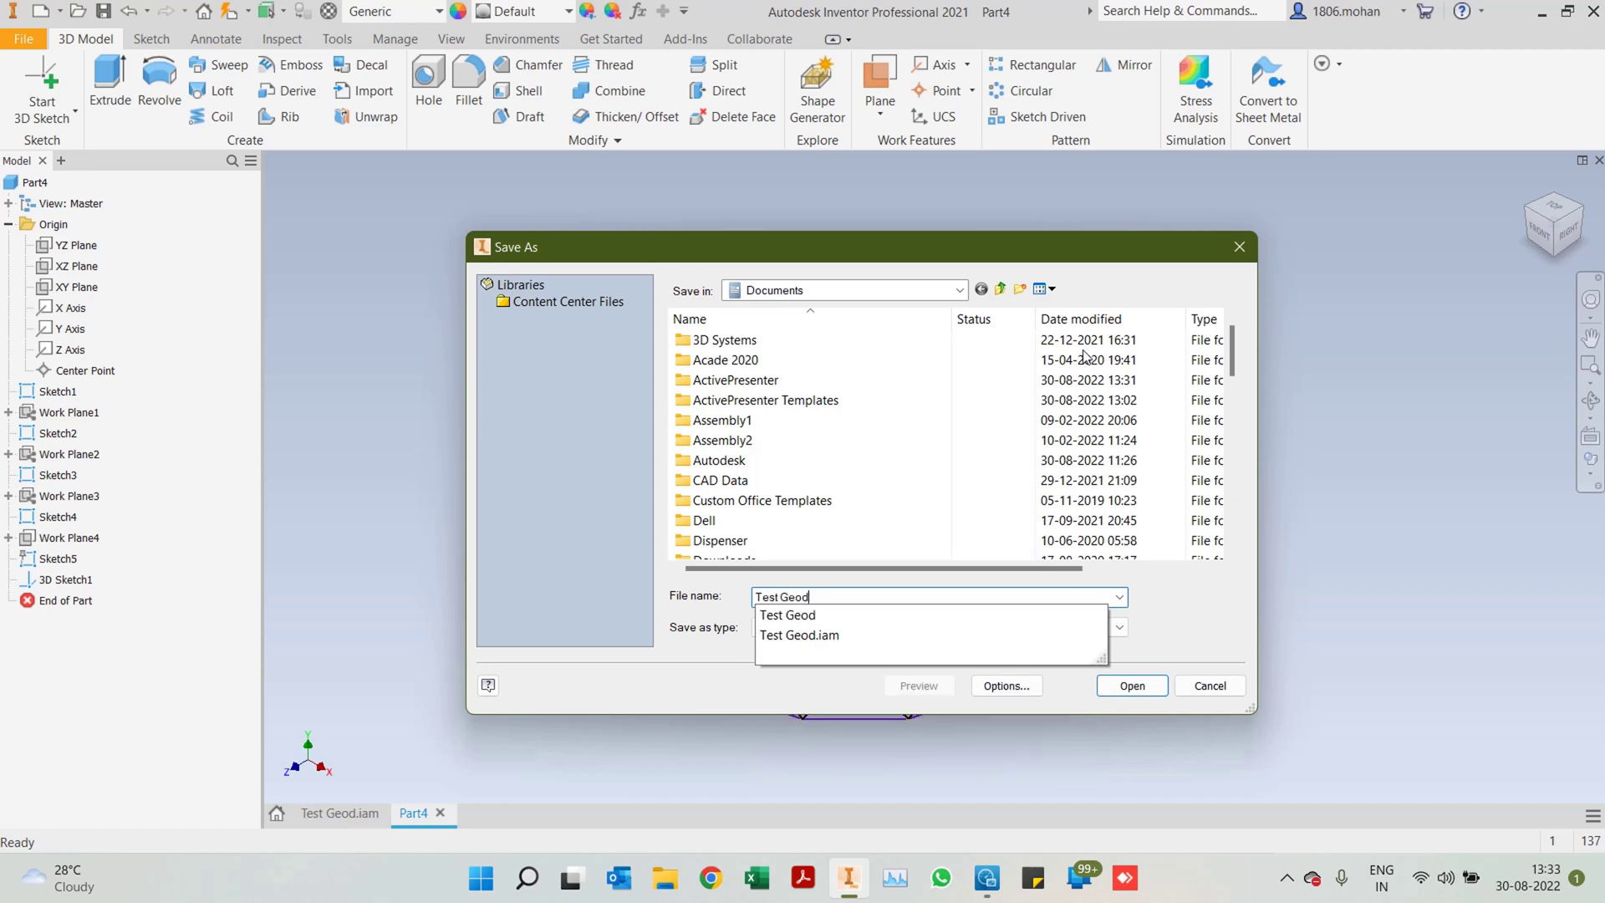
{"action": "type", "text": "esic"}
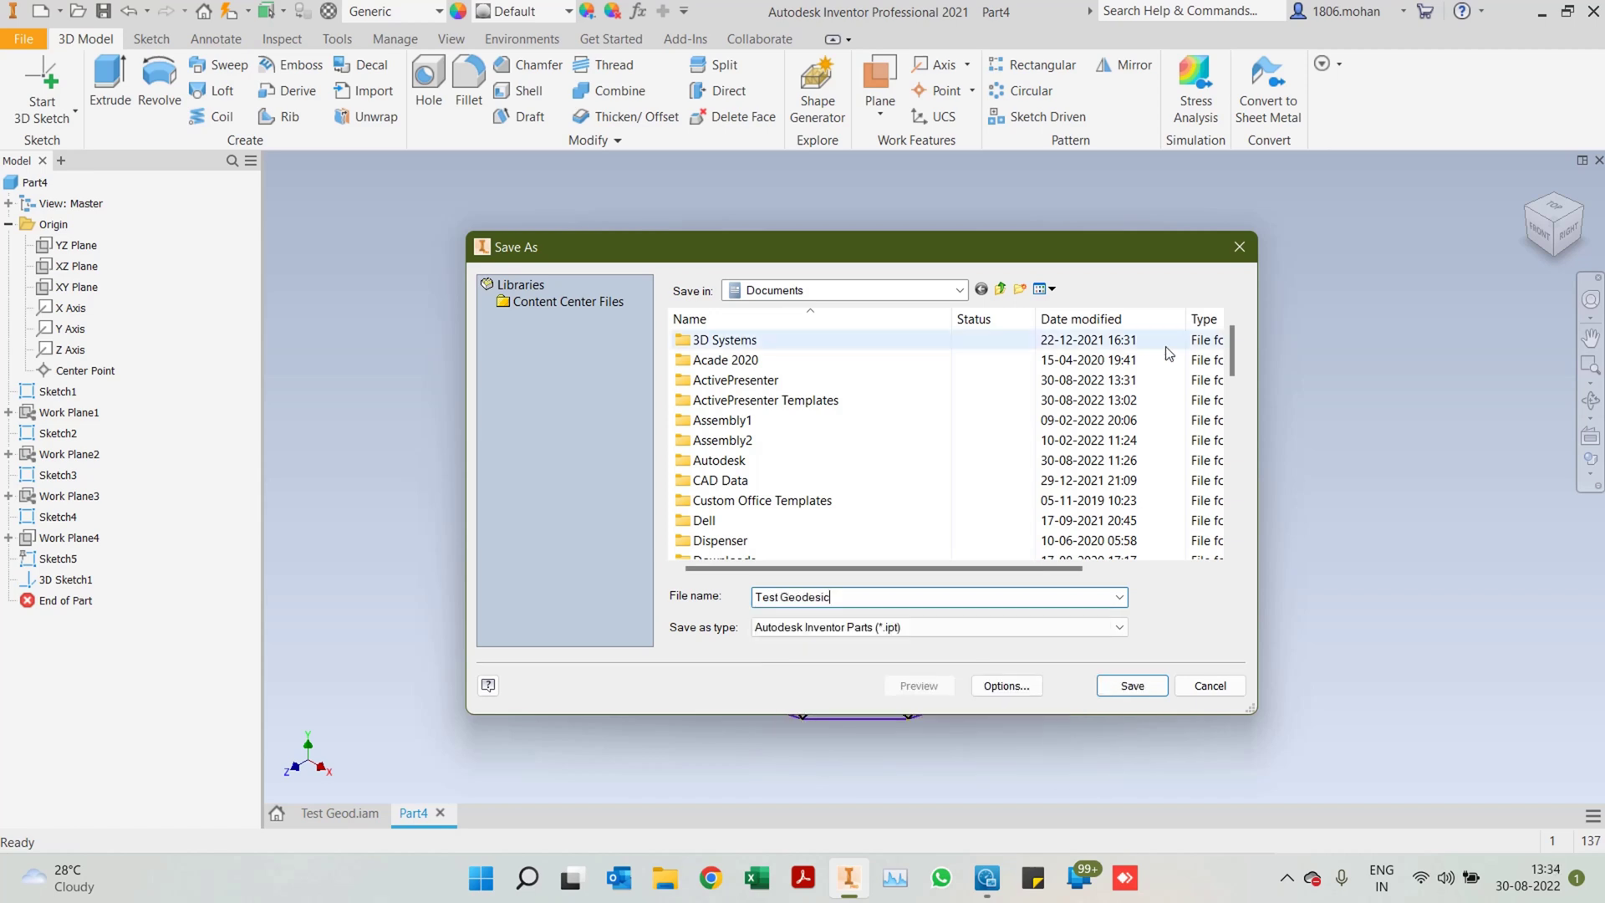
{"action": "type", "text": " Dome"}
{"action": "key", "text": "Return"}
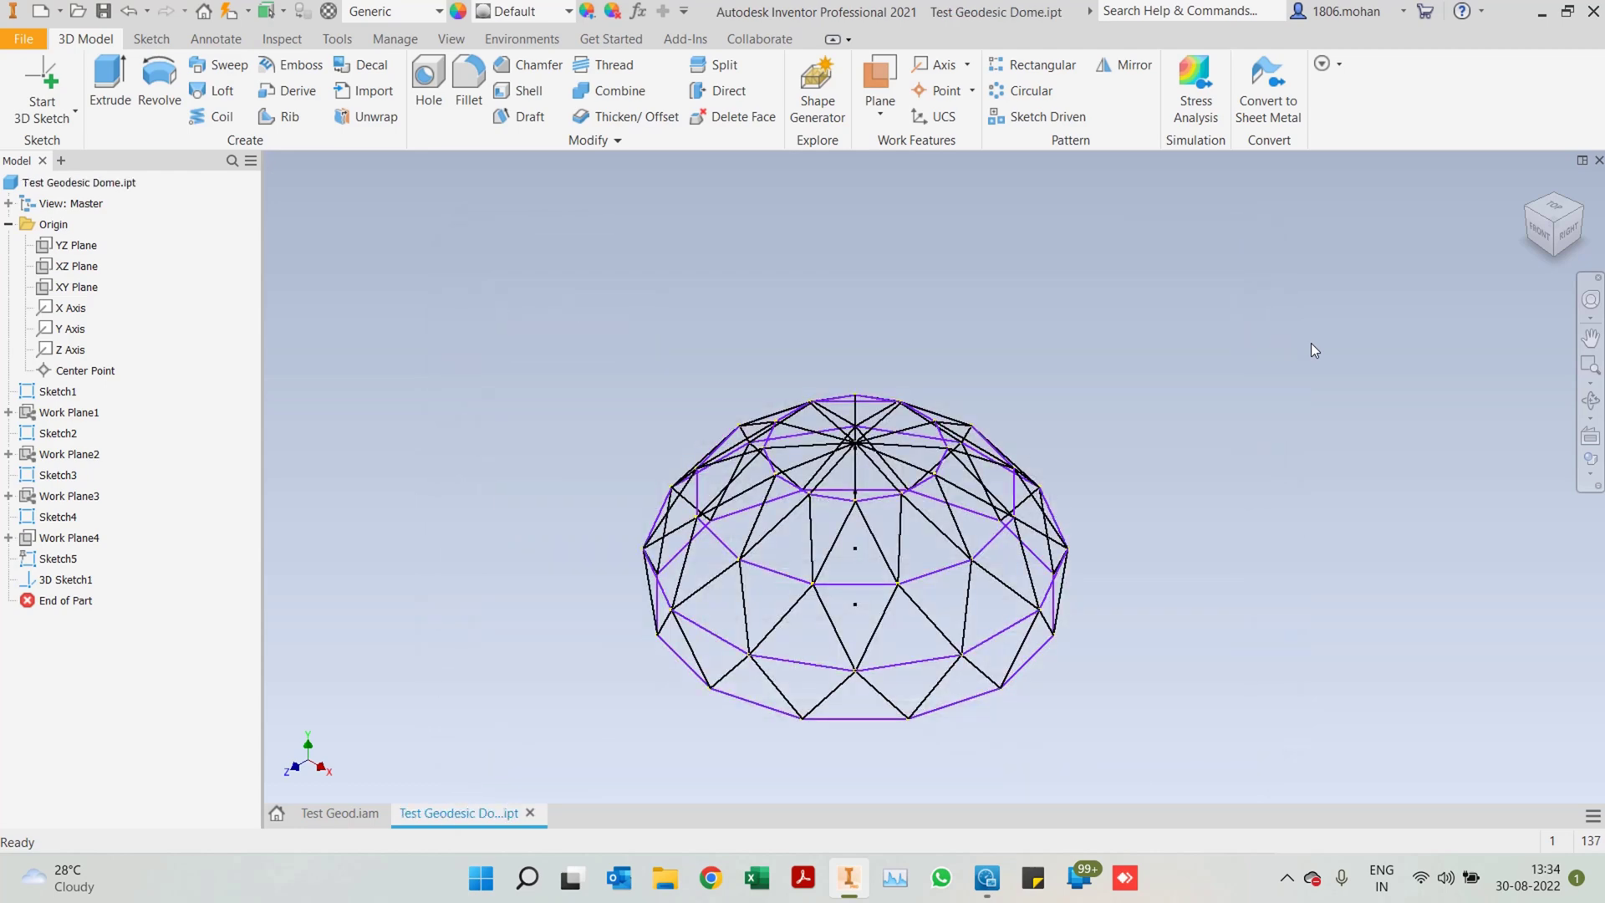
Create a new assembly and place Test Geodesic Dome.ipt grounded at the origin
{"action": "left_click", "coordinate": [277, 812]}
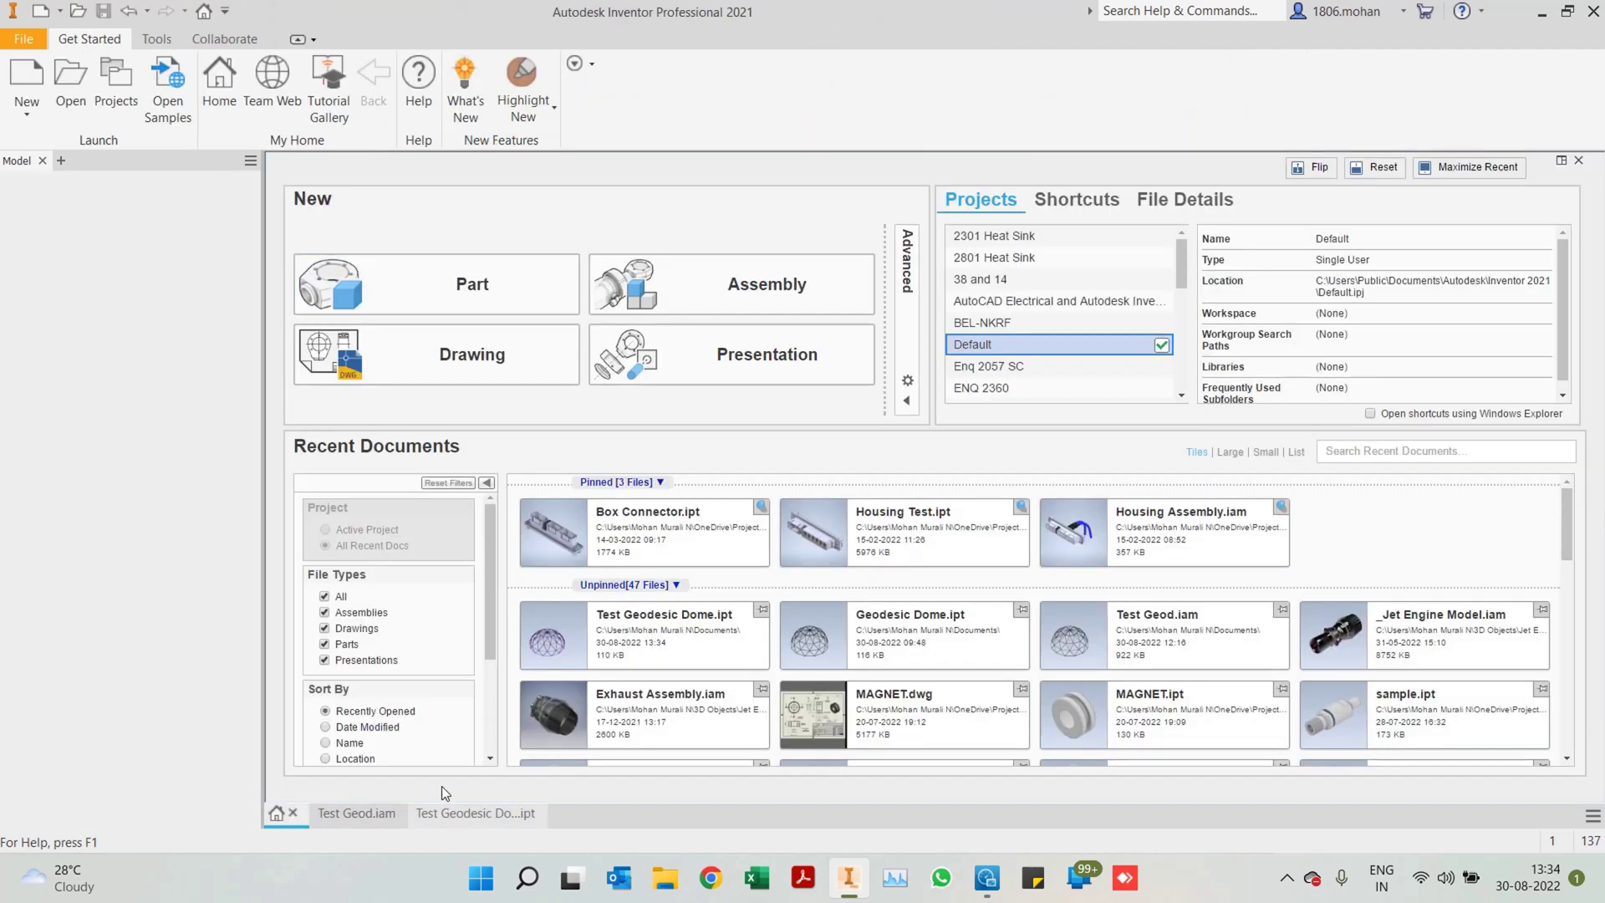
{"action": "left_click", "coordinate": [749, 307]}
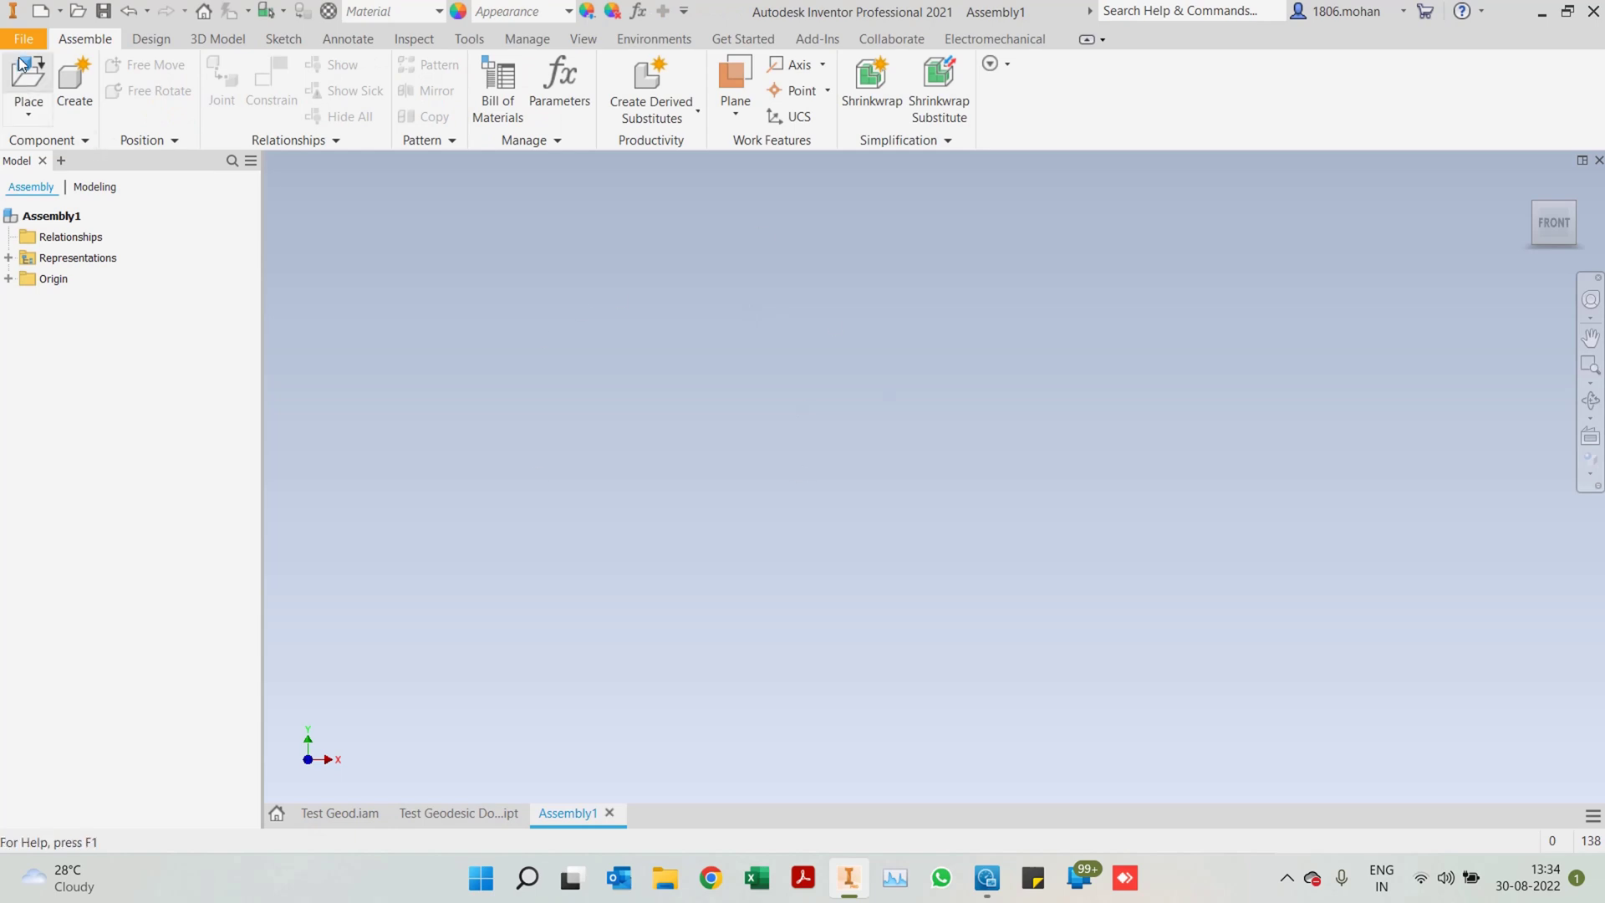
{"action": "left_click", "coordinate": [28, 76]}
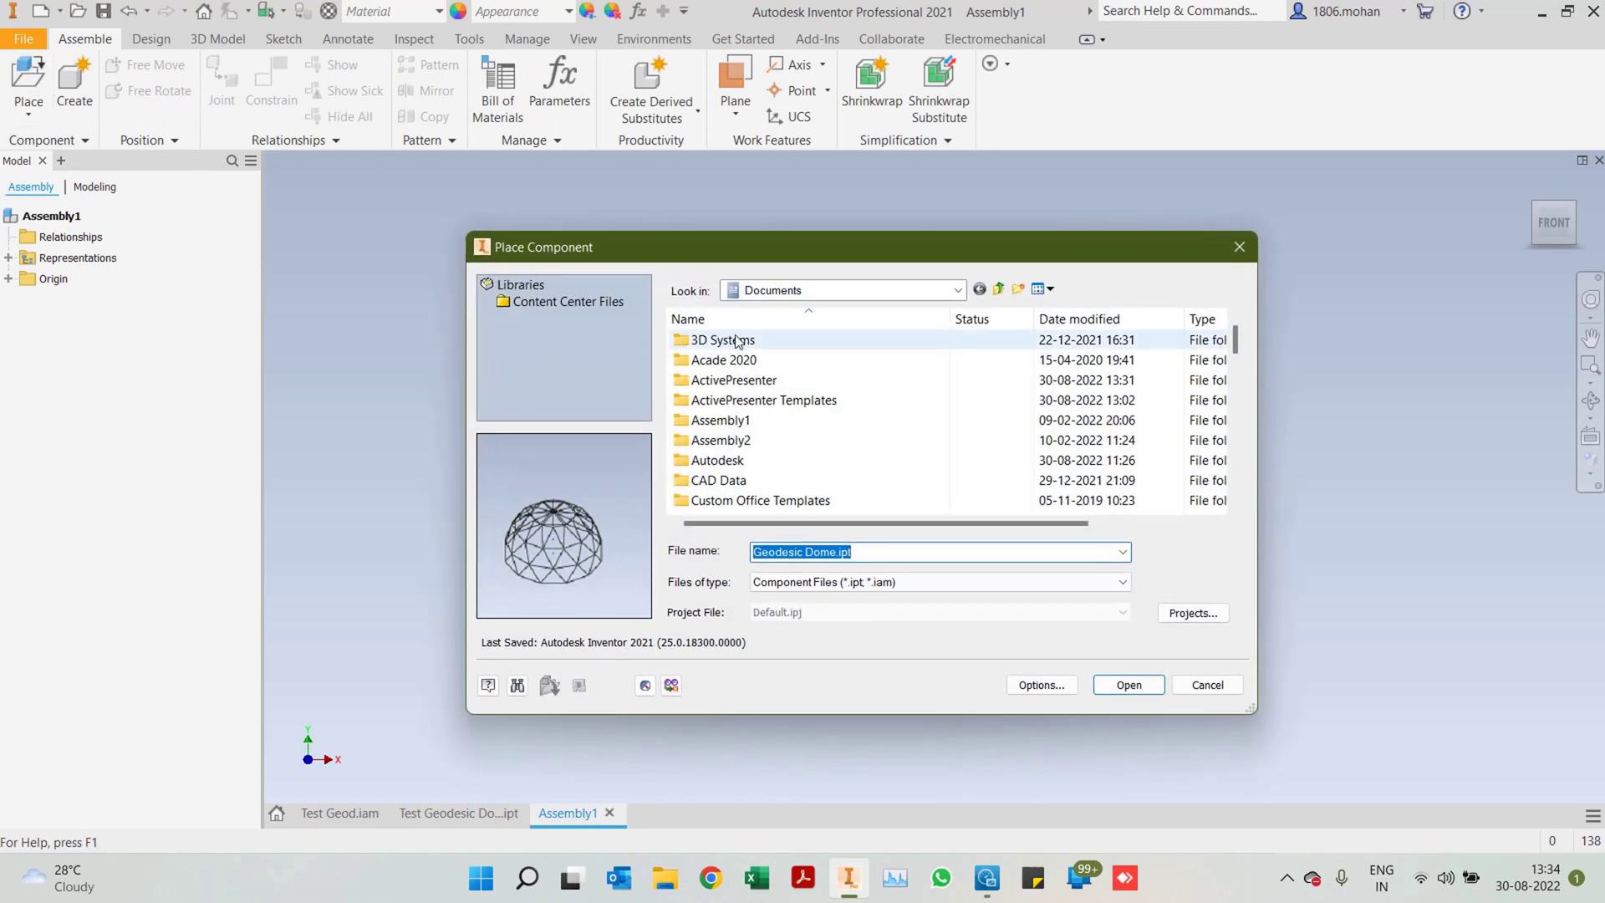
{"action": "type", "text": "Te"}
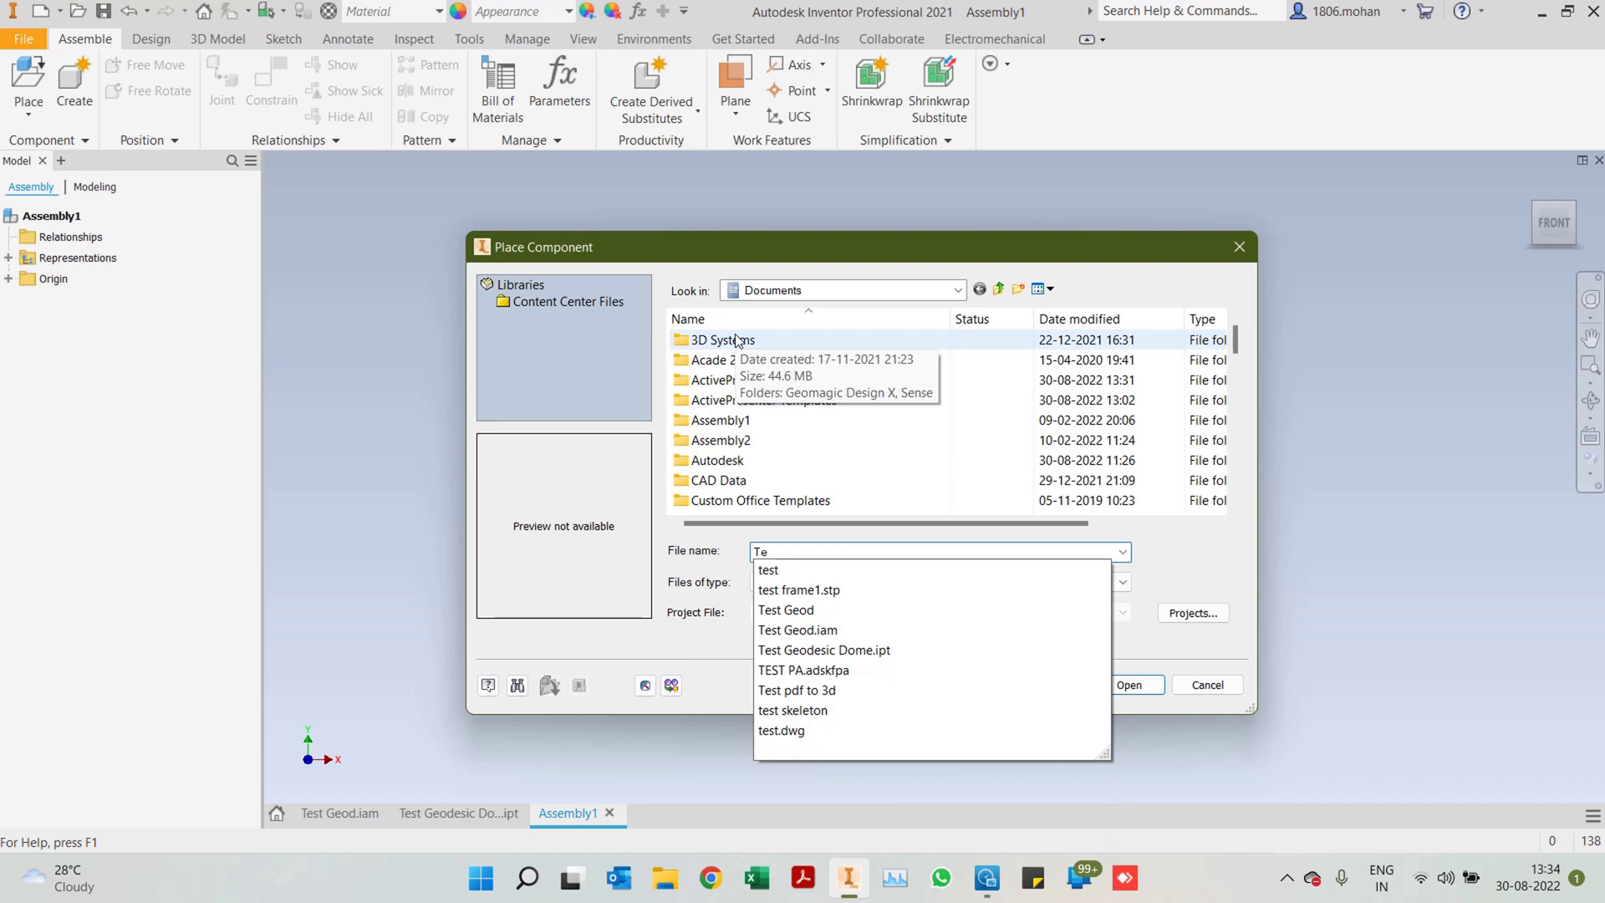
{"action": "type", "text": "st"}
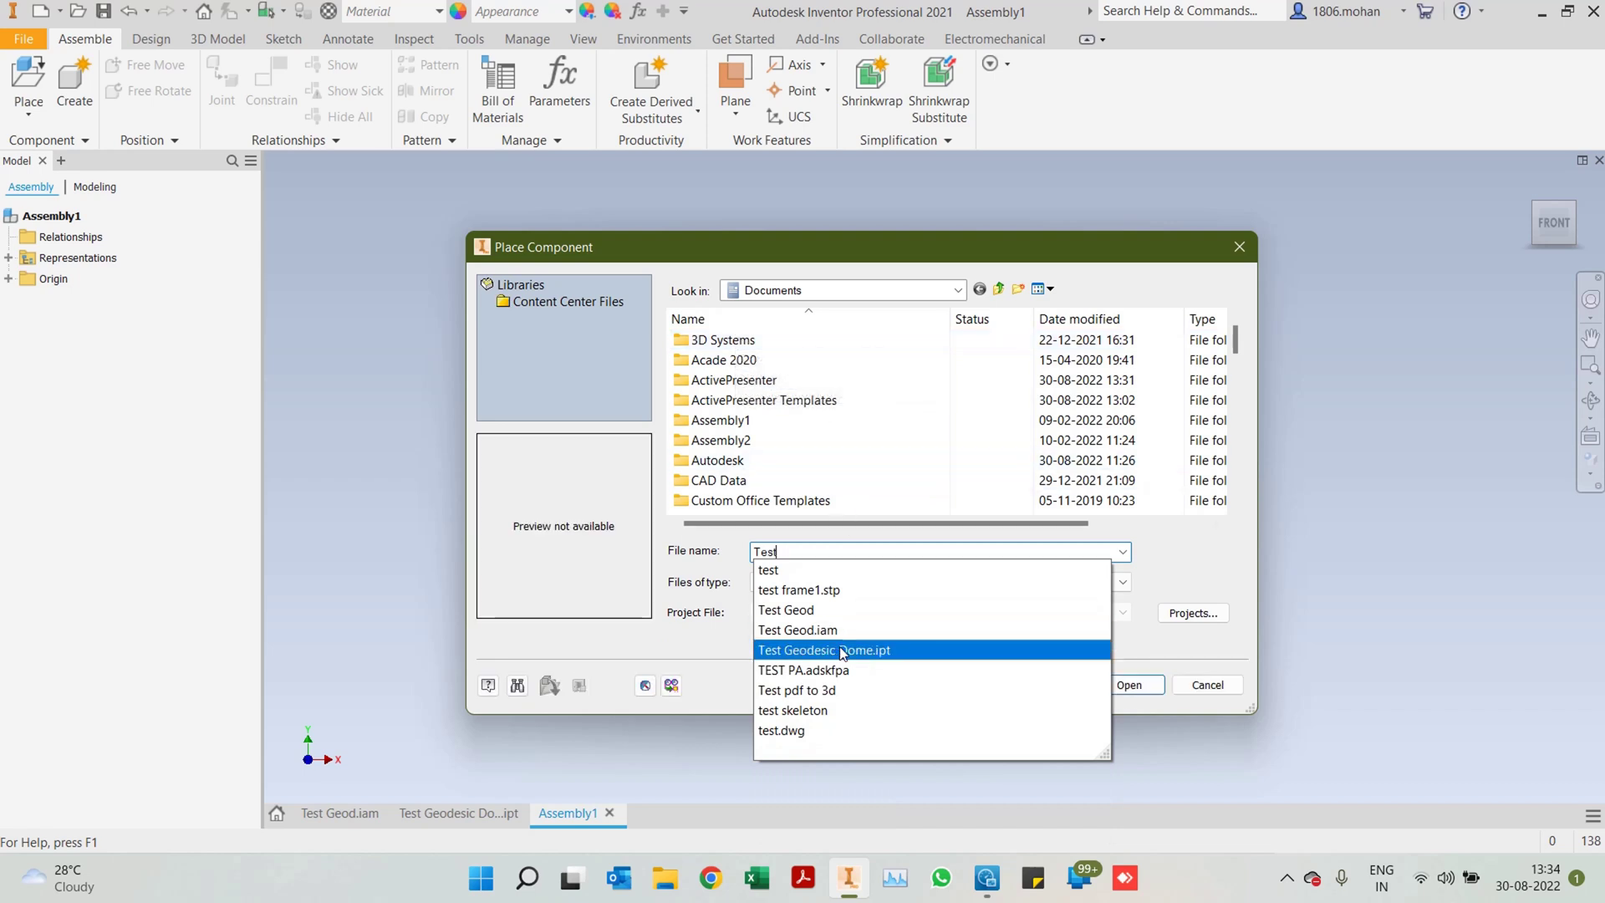
{"action": "left_click", "coordinate": [843, 651]}
{"action": "left_click", "coordinate": [1138, 685]}
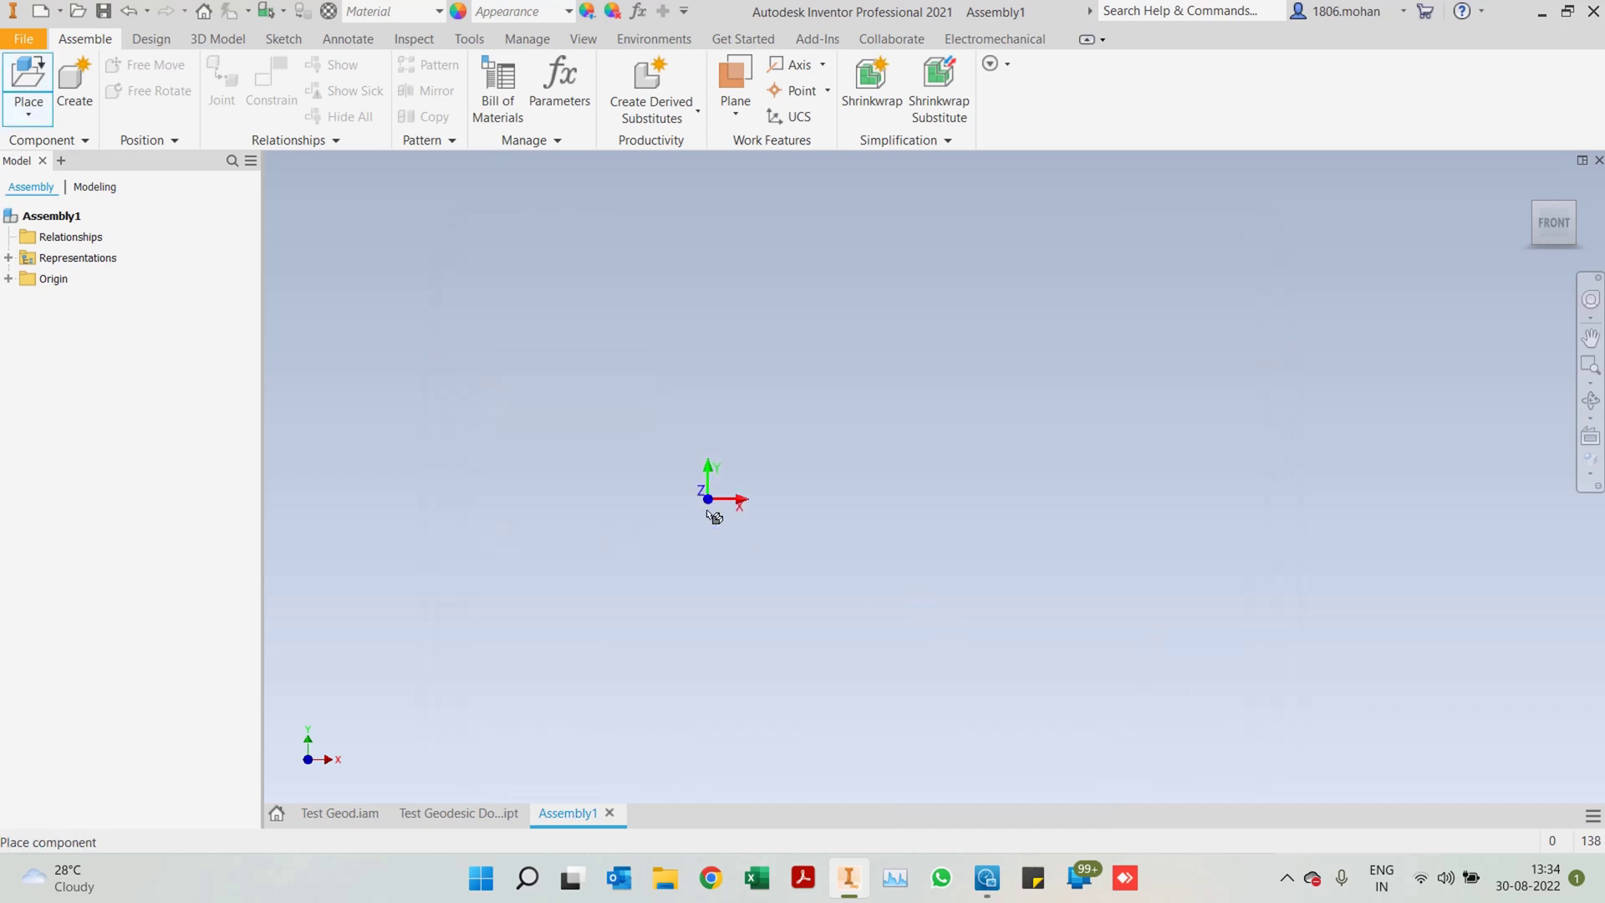
{"action": "right_click", "coordinate": [885, 513]}
{"action": "left_click", "coordinate": [995, 525]}
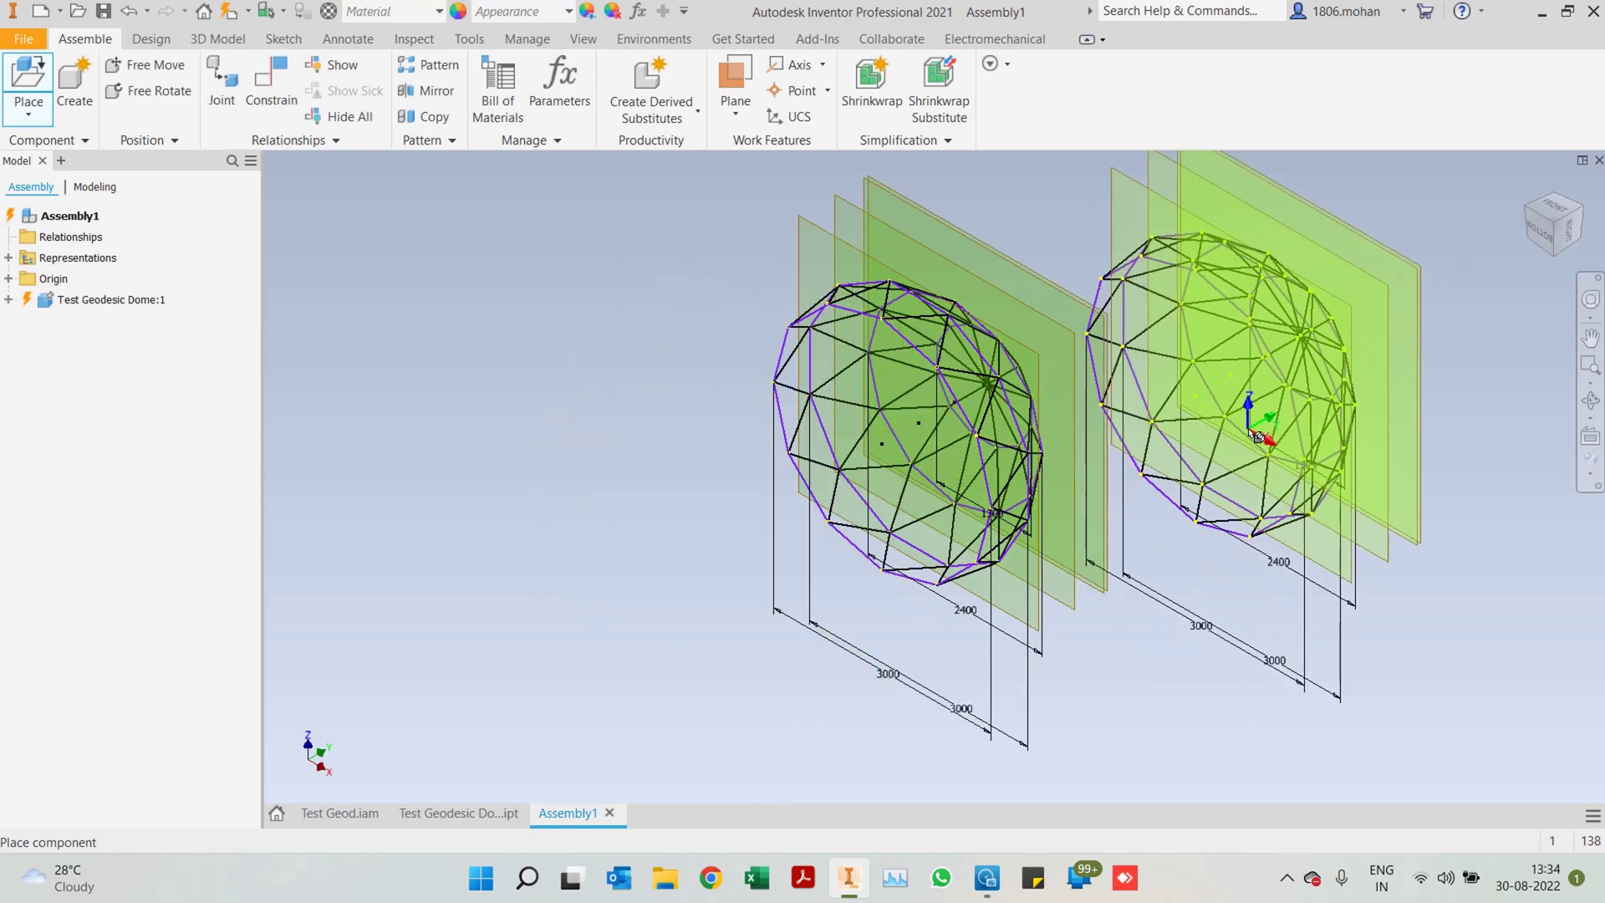
Hide all work features and sketch dimensions through Object Visibility
{"action": "key", "text": "Escape"}
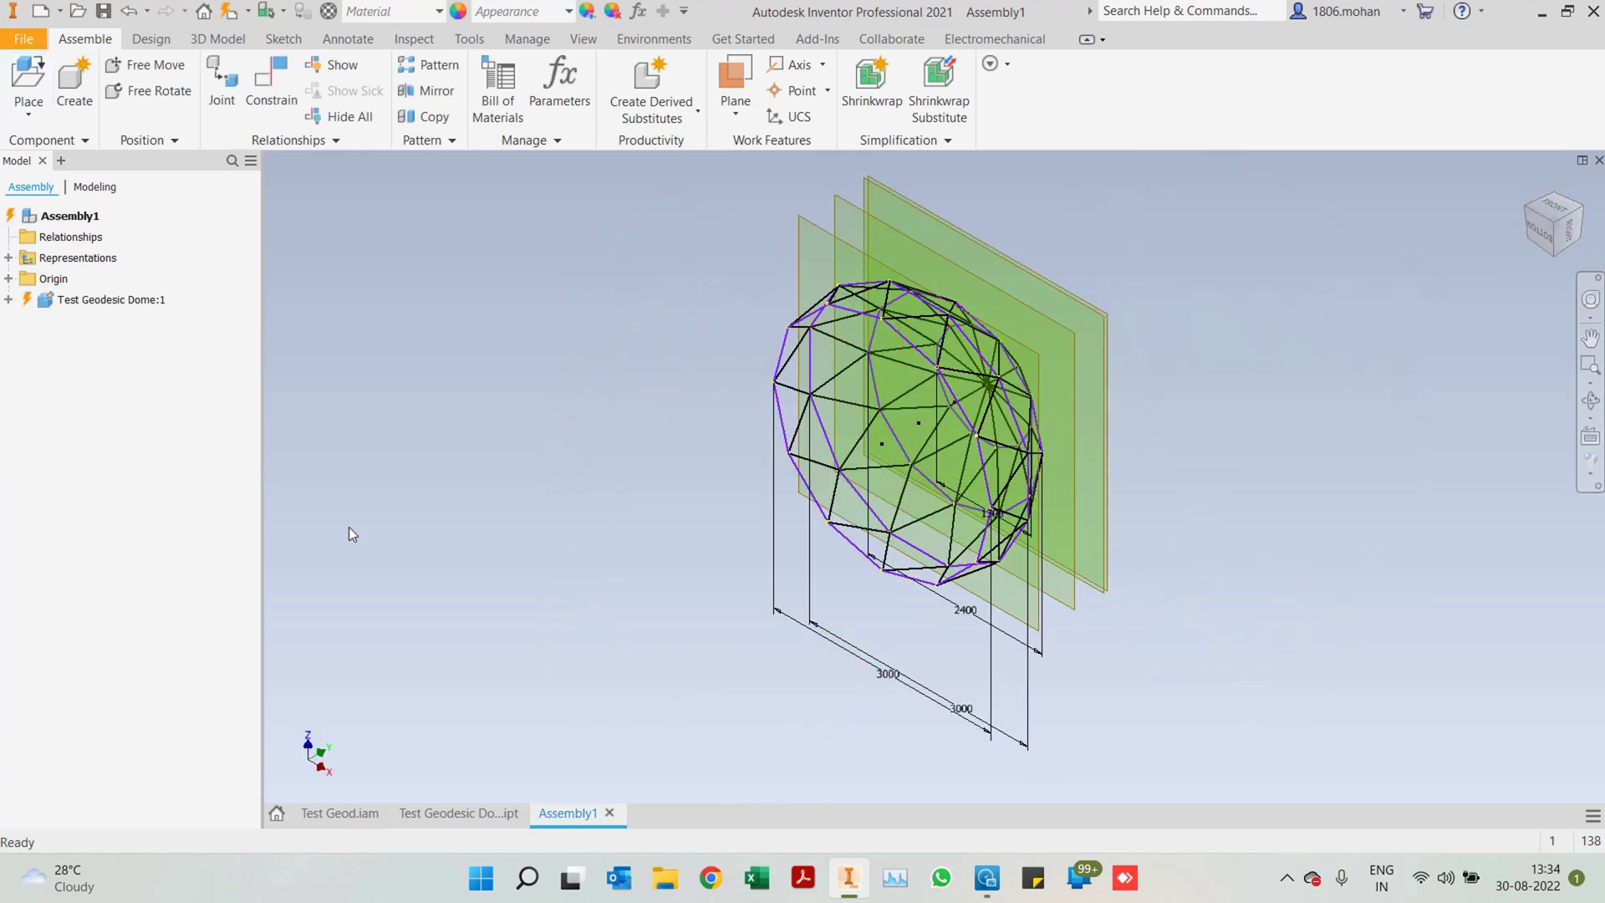
{"action": "left_click", "coordinate": [583, 39]}
{"action": "left_click", "coordinate": [36, 100]}
{"action": "left_click", "coordinate": [76, 142]}
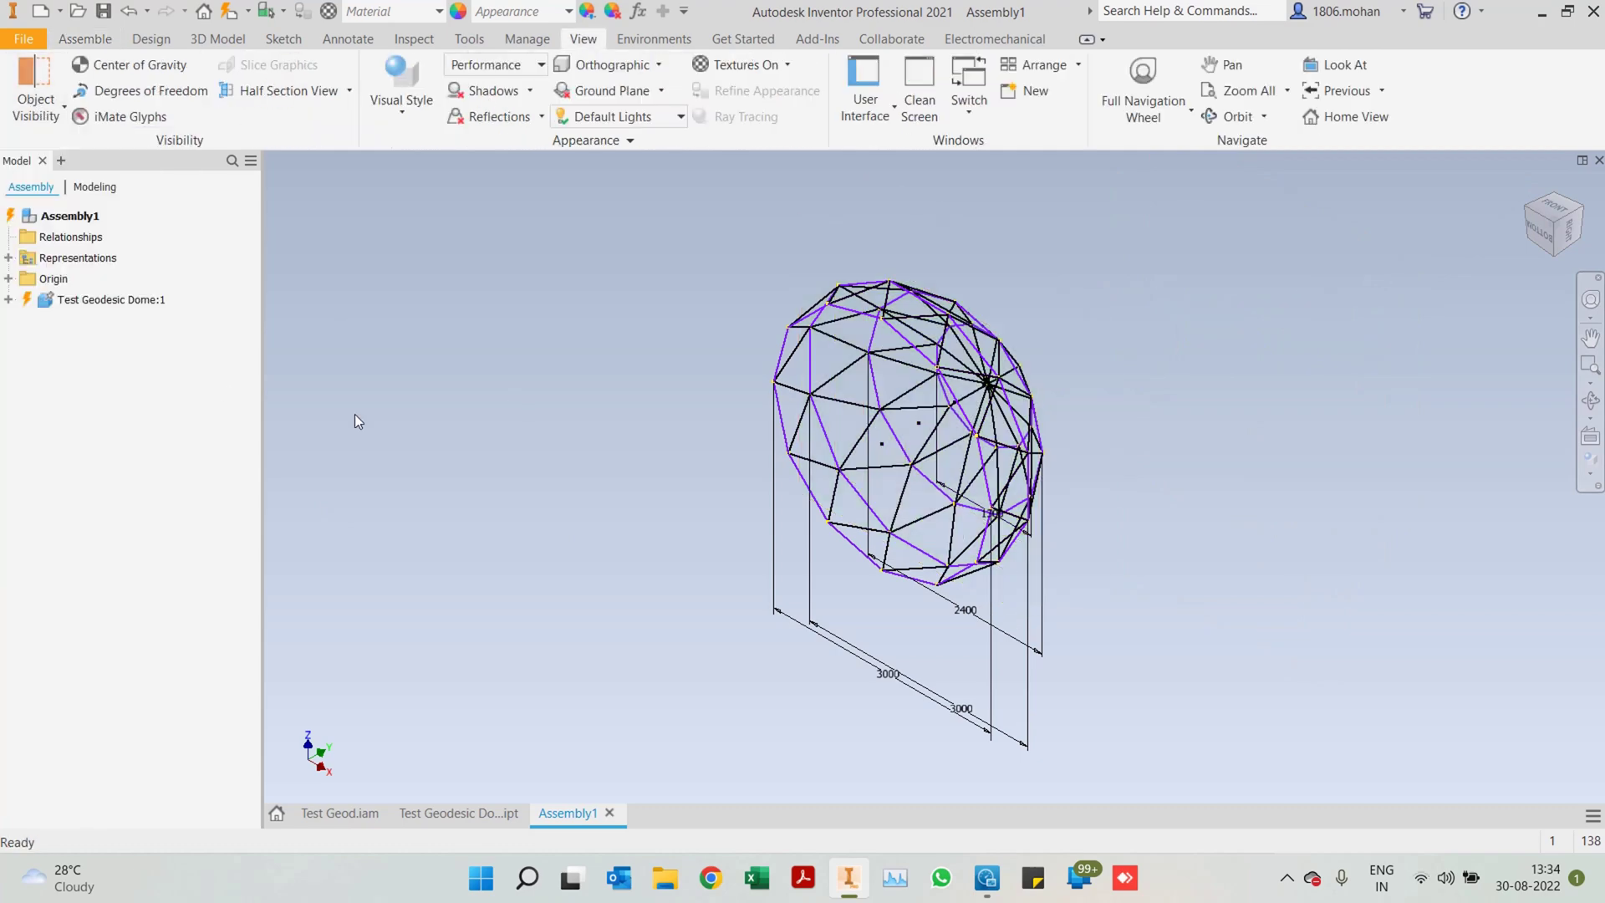
{"action": "left_click", "coordinate": [37, 104]}
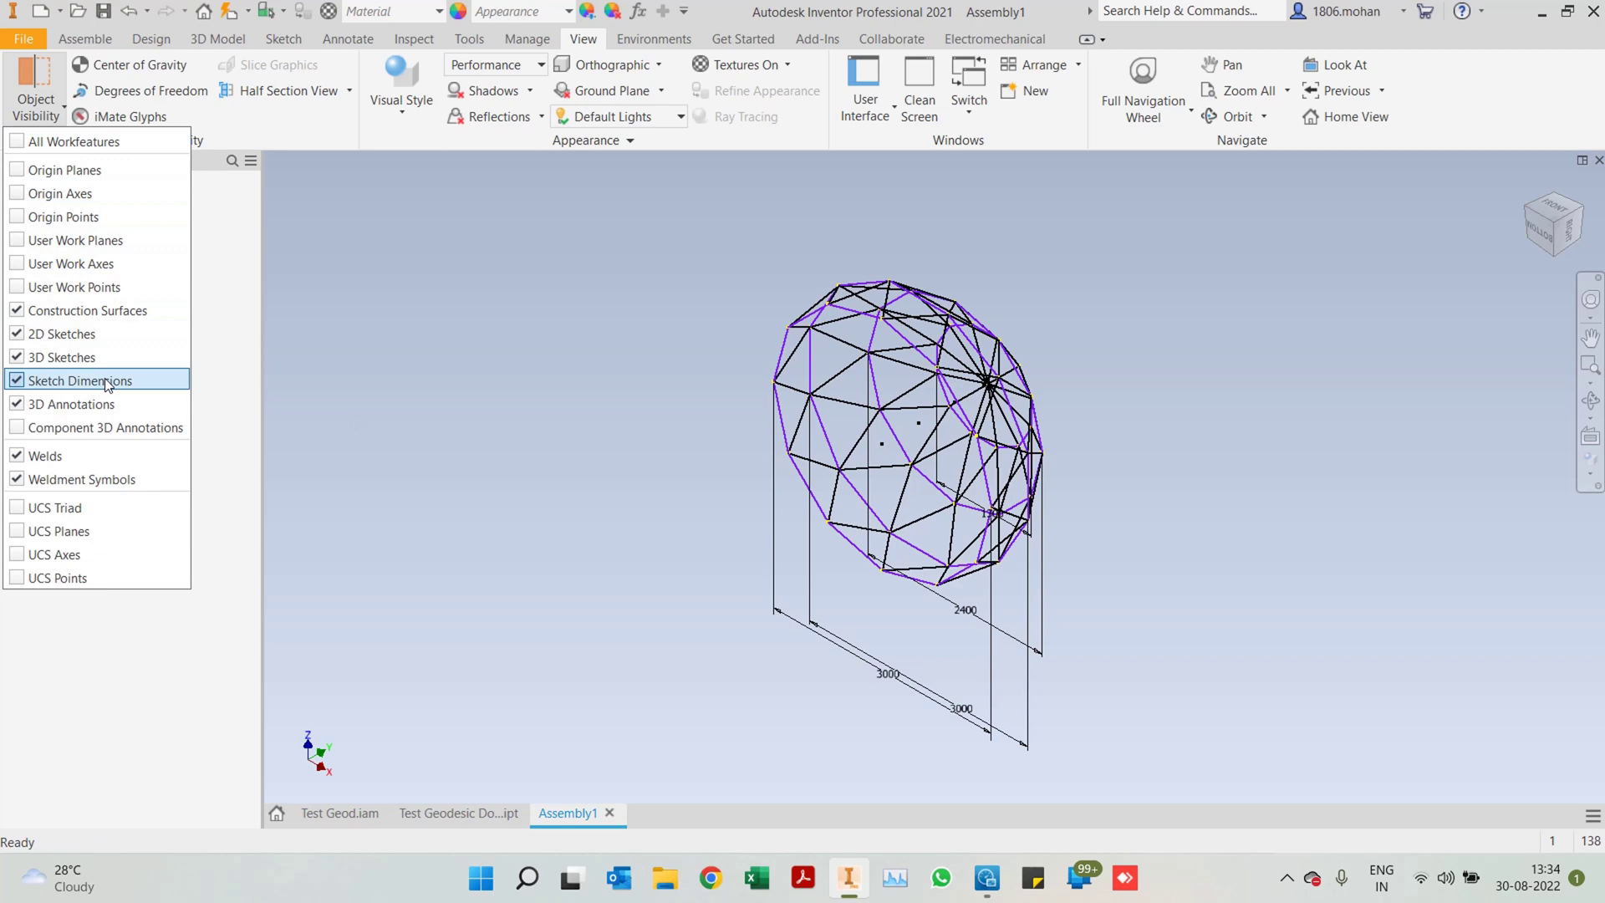
{"action": "left_click", "coordinate": [79, 381]}
Update the assembly and enlarge the dome wireframe in view
{"action": "mouse_move", "coordinate": [1261, 505]}
{"action": "middle_mouse_down", "text": "shift"}
{"action": "mouse_move", "coordinate": [972, 529]}
{"action": "mouse_move", "coordinate": [1157, 505]}
{"action": "mouse_move", "coordinate": [1121, 514]}
{"action": "middle_mouse_up", "text": "shift"}
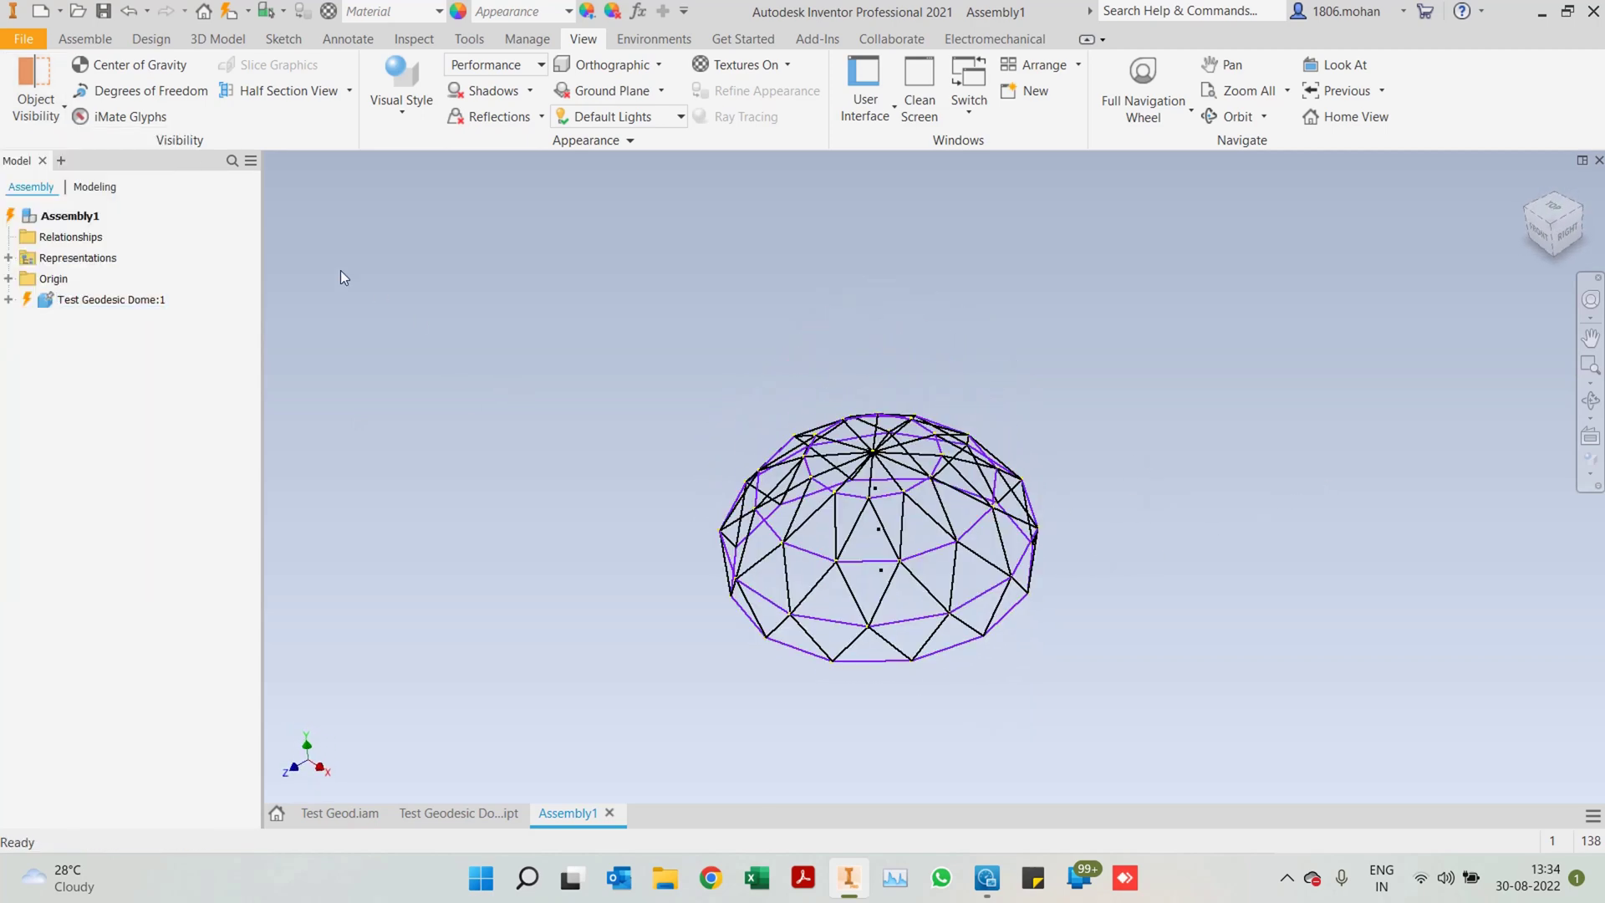
{"action": "left_click", "coordinate": [228, 11]}
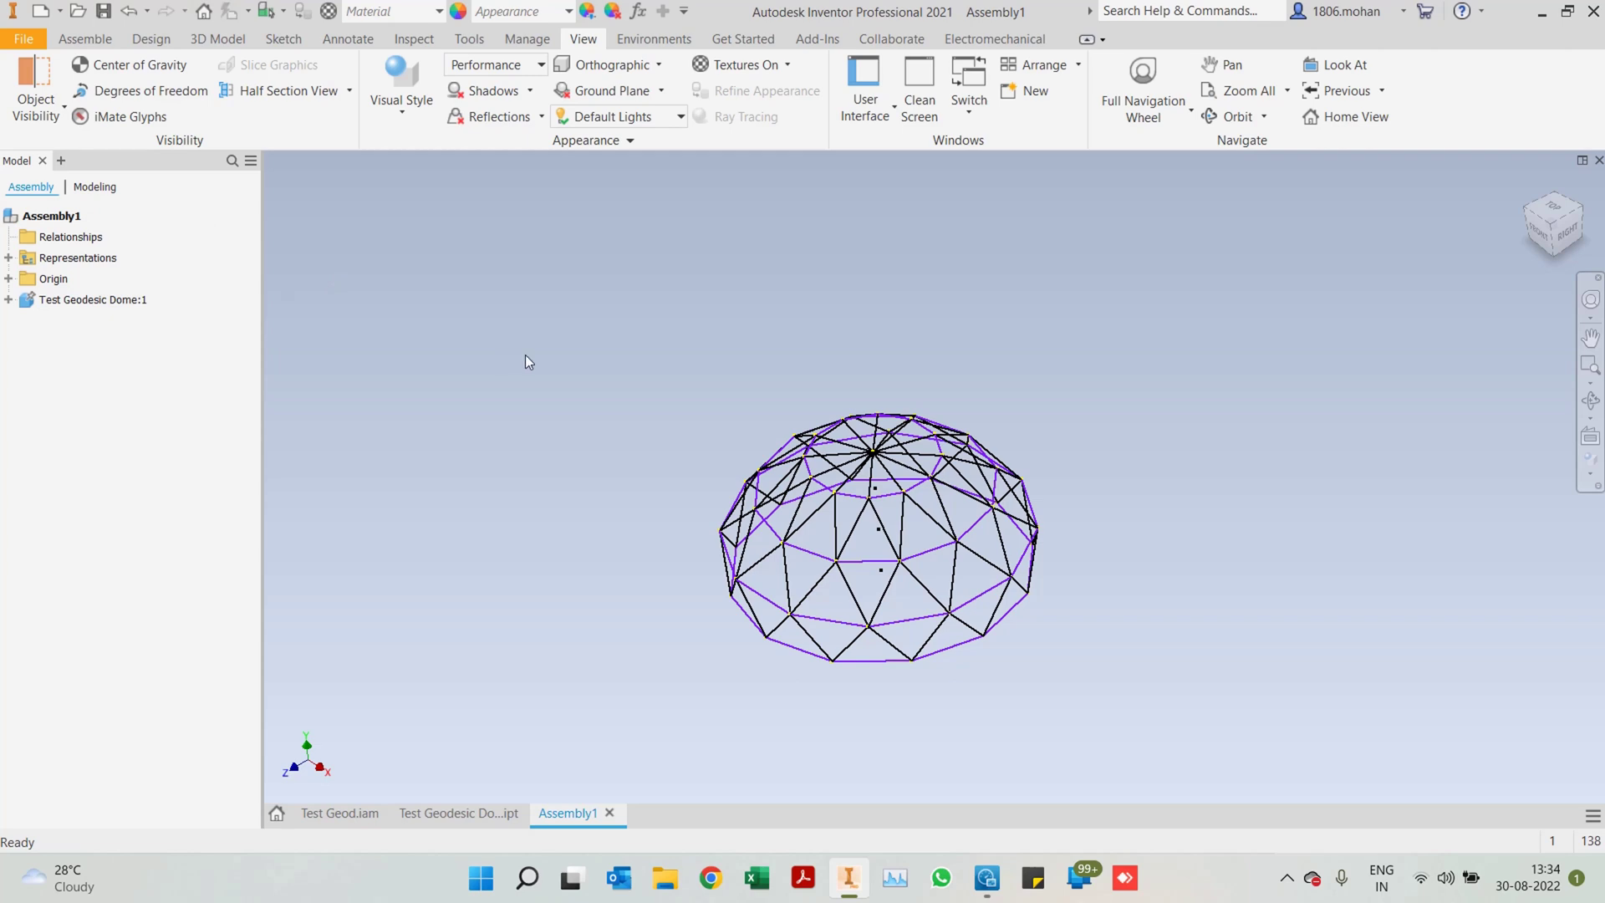
{"action": "left_click_drag", "start_coordinate": [1553, 239], "coordinate": [1254, 489]}
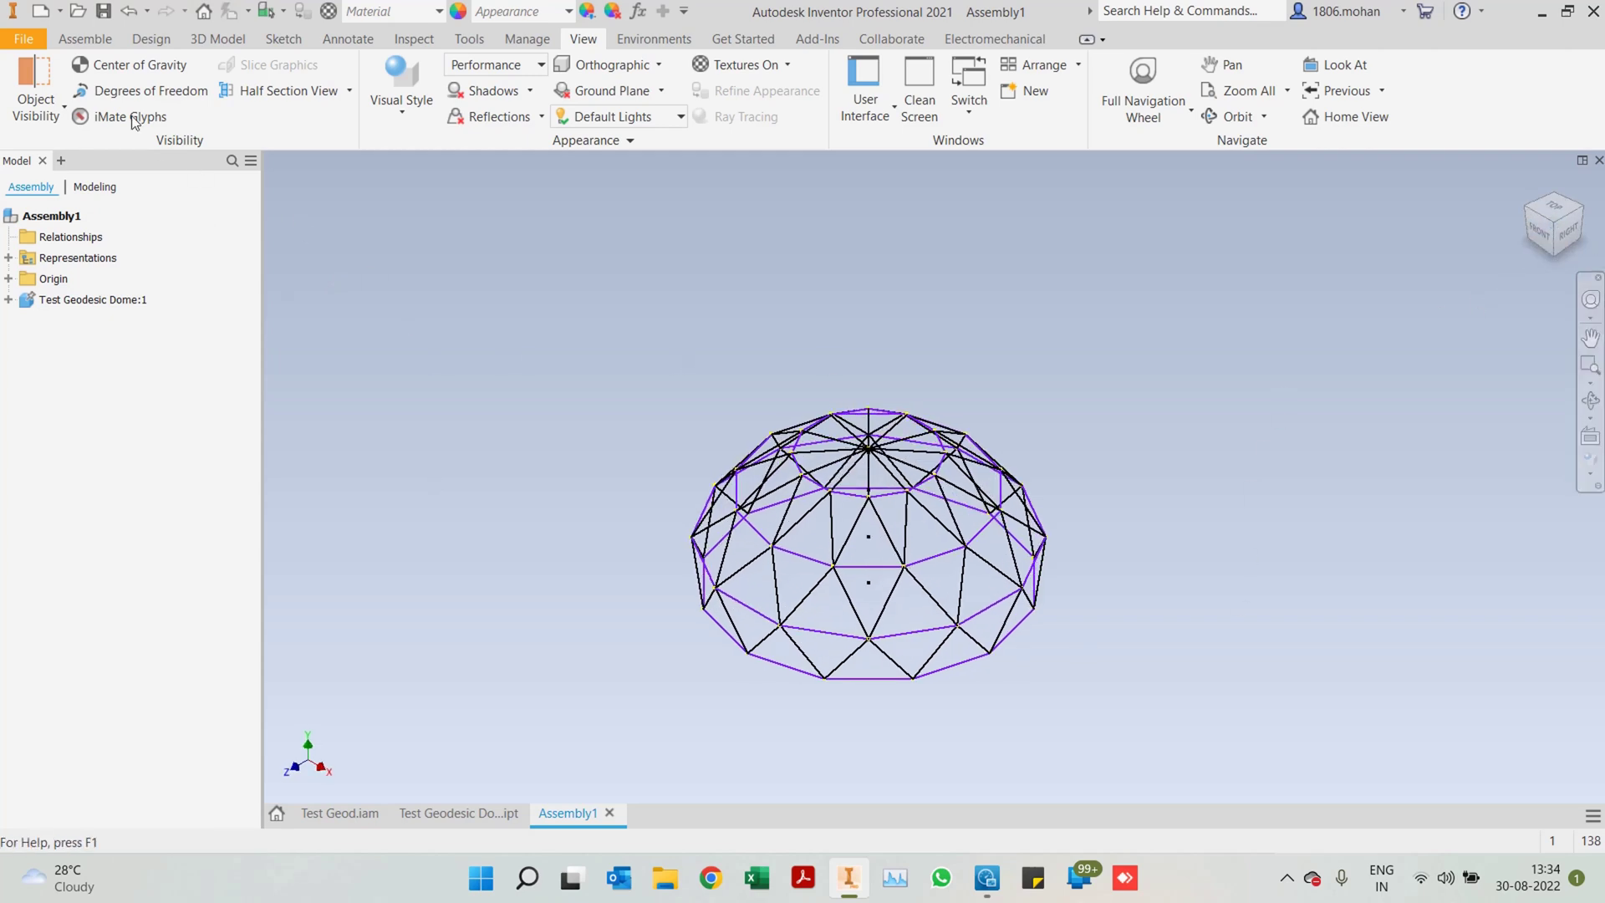
{"action": "left_click", "coordinate": [154, 40]}
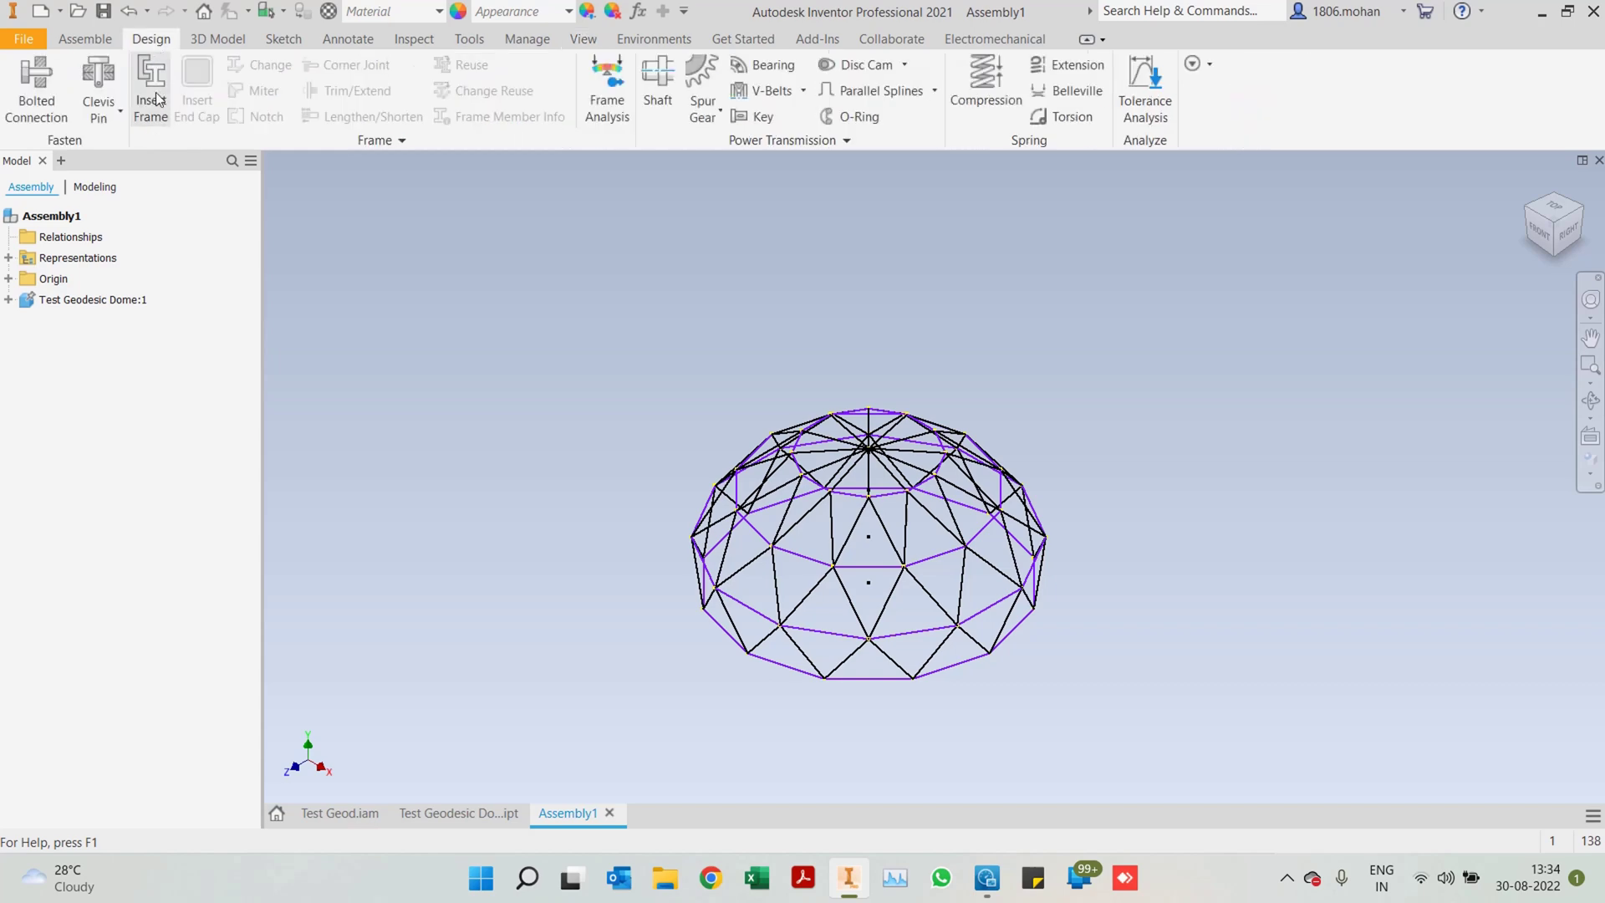
Save the assembly as Geodesic Dome 1.iam when Insert Frame prompts for a save
{"action": "left_click", "coordinate": [158, 101]}
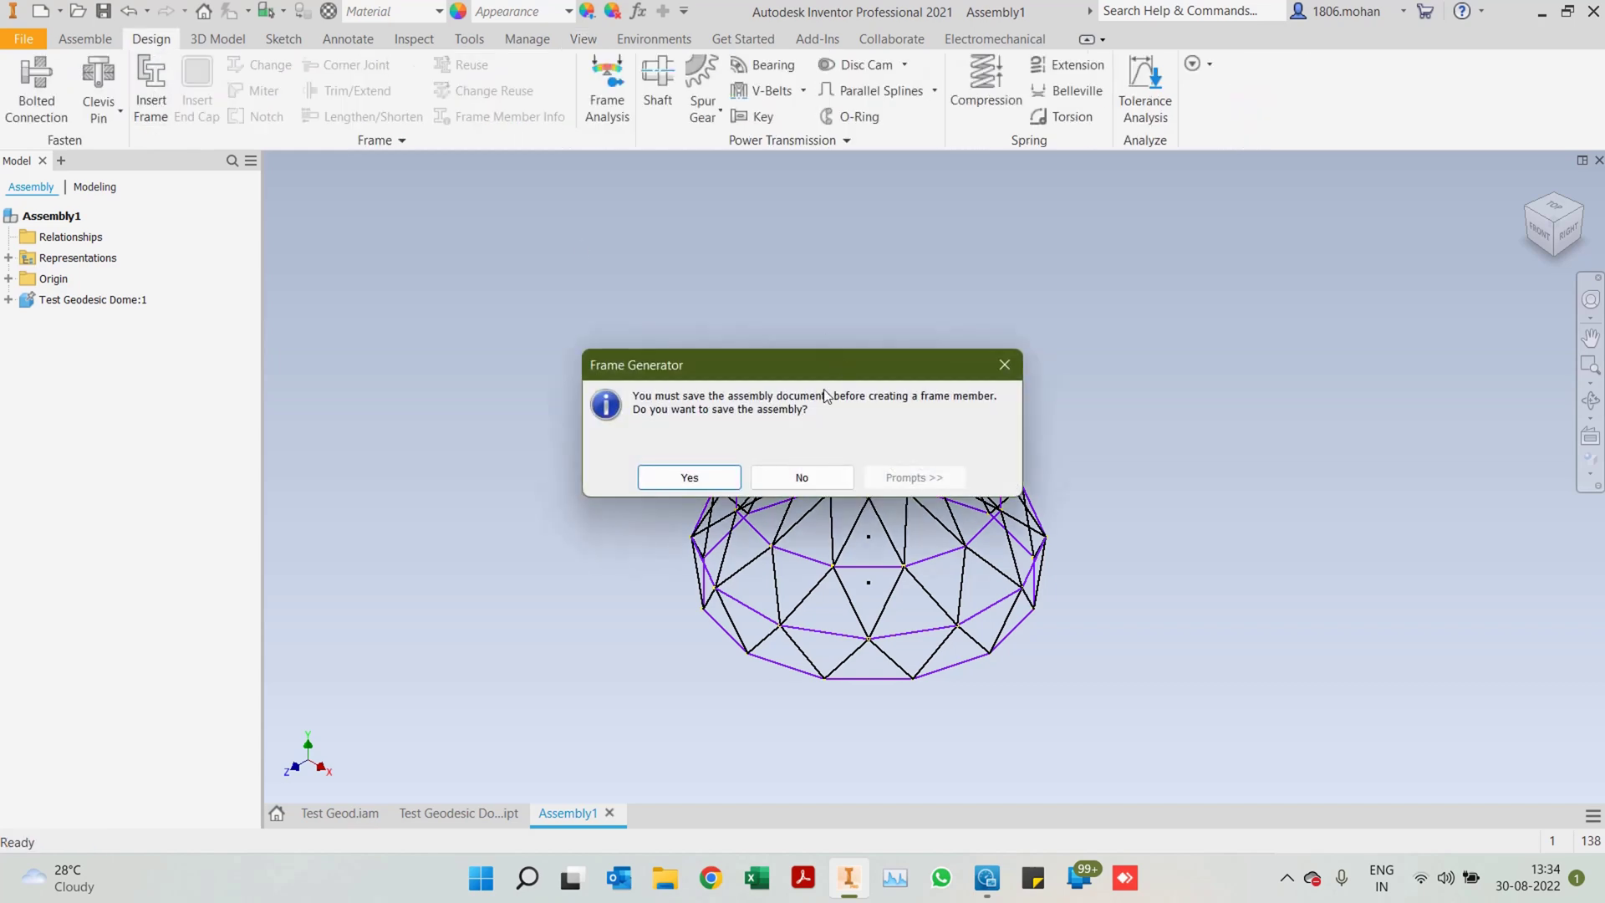
{"action": "left_click", "coordinate": [715, 480]}
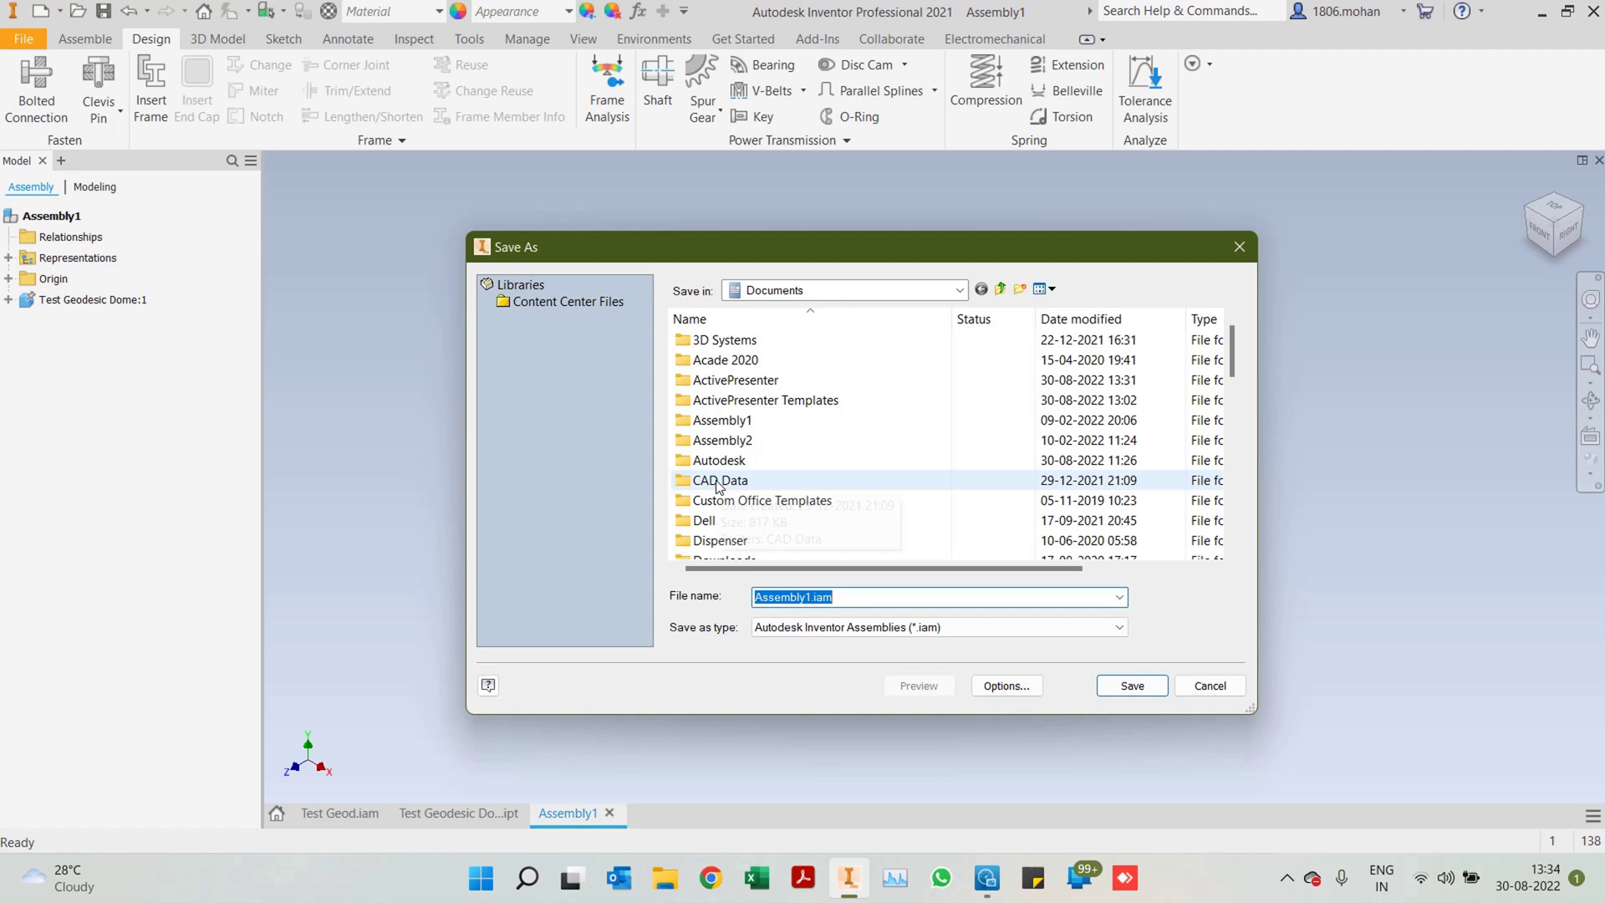
{"action": "type", "text": "m"}
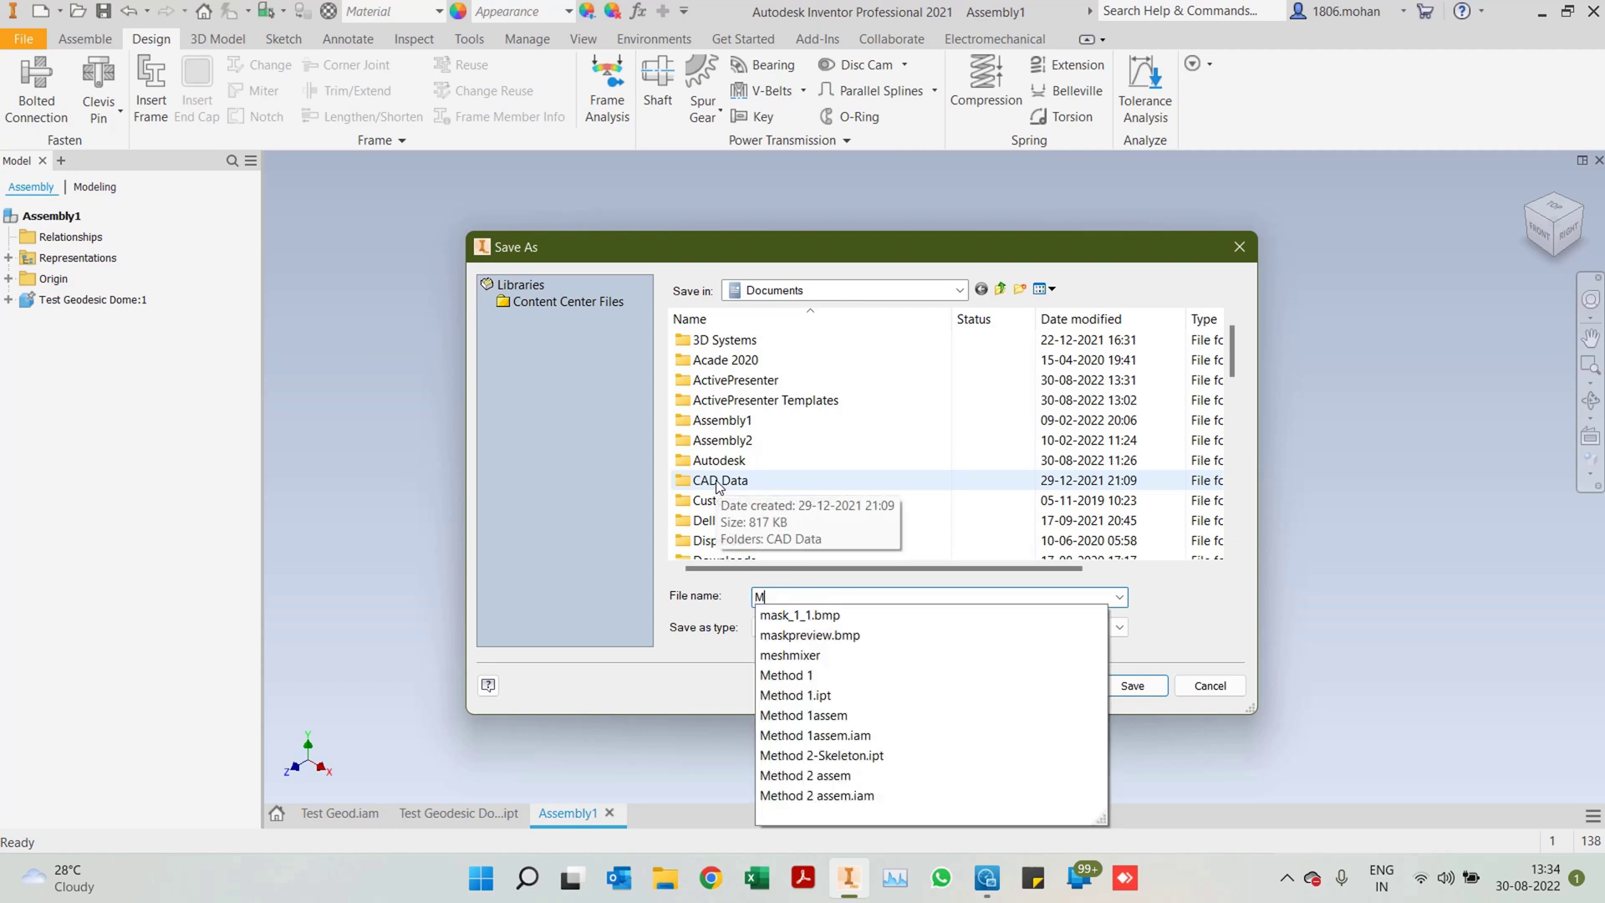
{"action": "key", "text": "BackSpace"}
{"action": "type", "text": "Geode"}
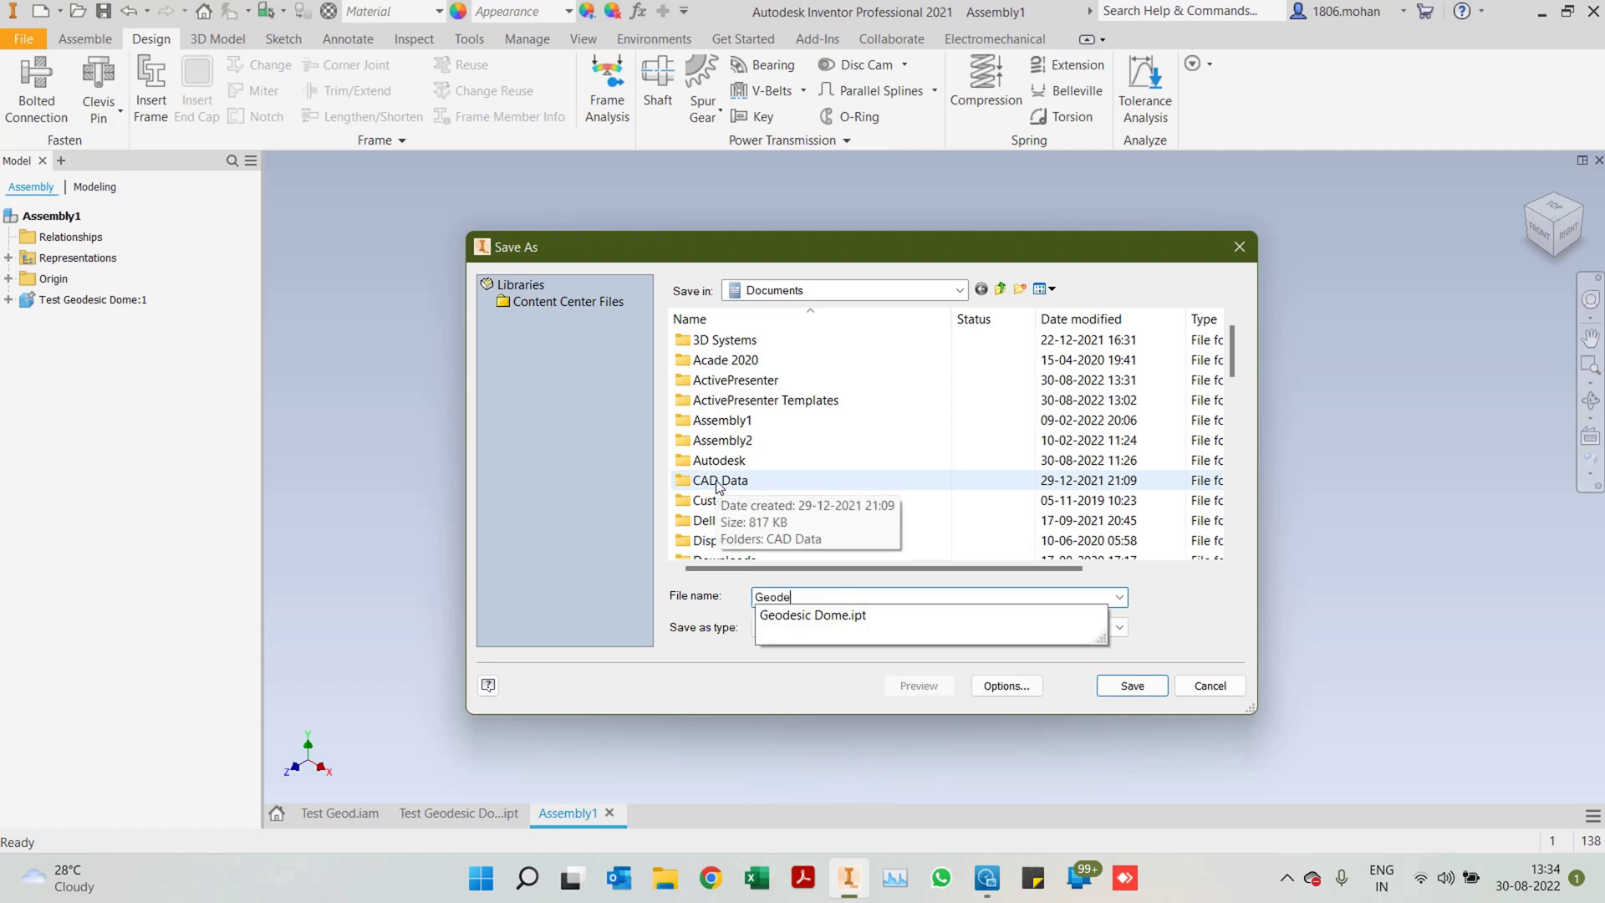
{"action": "type", "text": "sic Dome 1"}
{"action": "key", "text": "Return"}
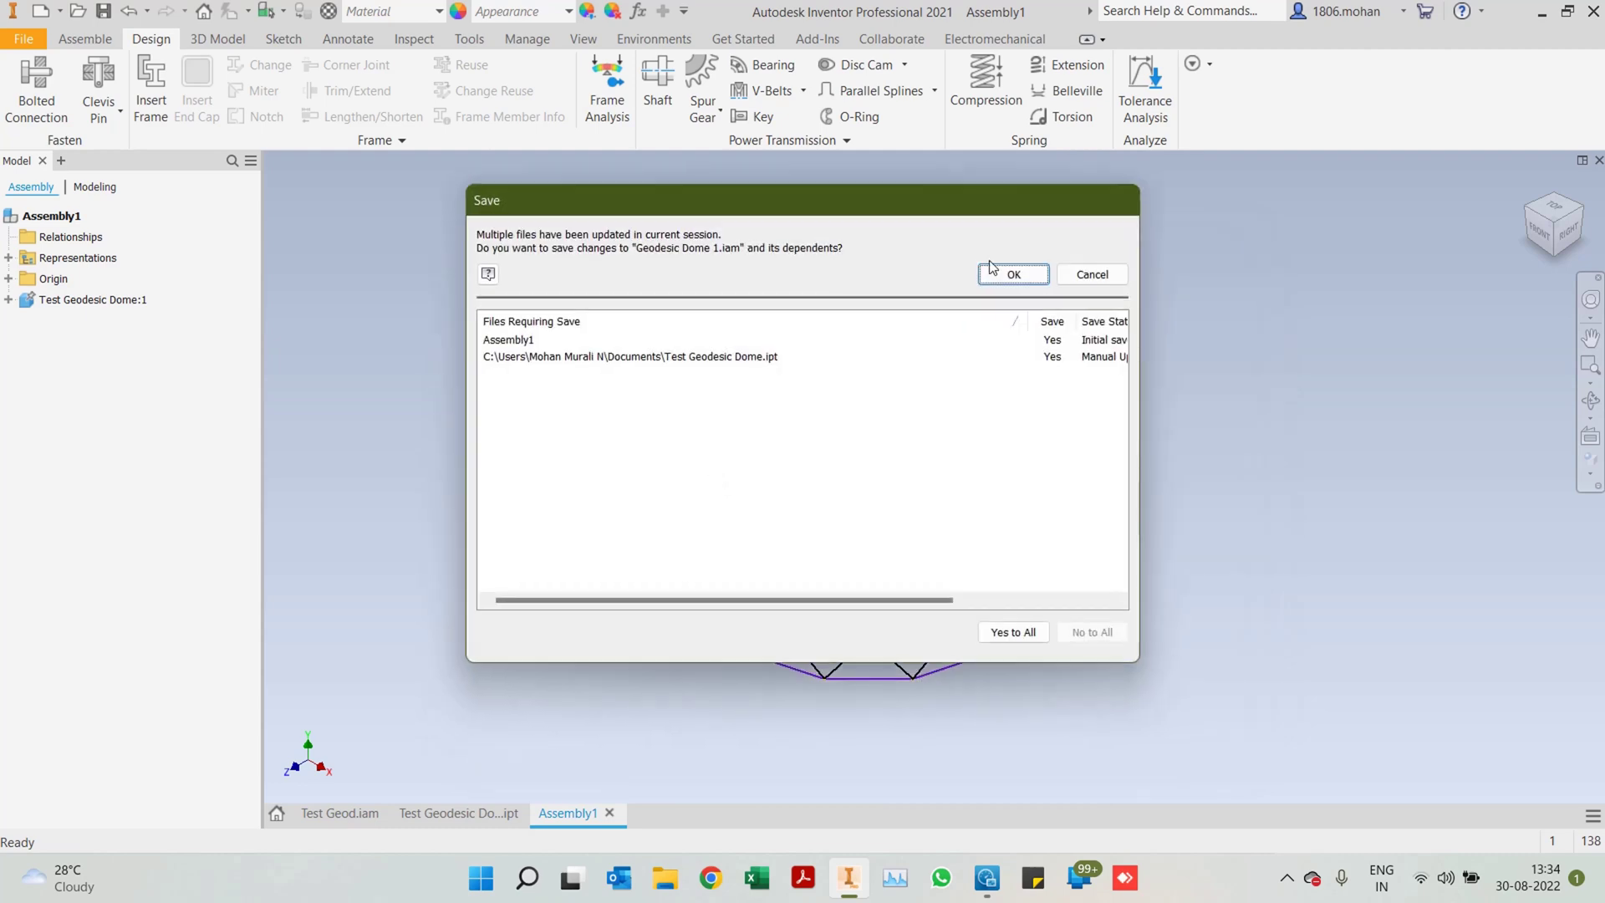
{"action": "left_click", "coordinate": [1012, 275]}
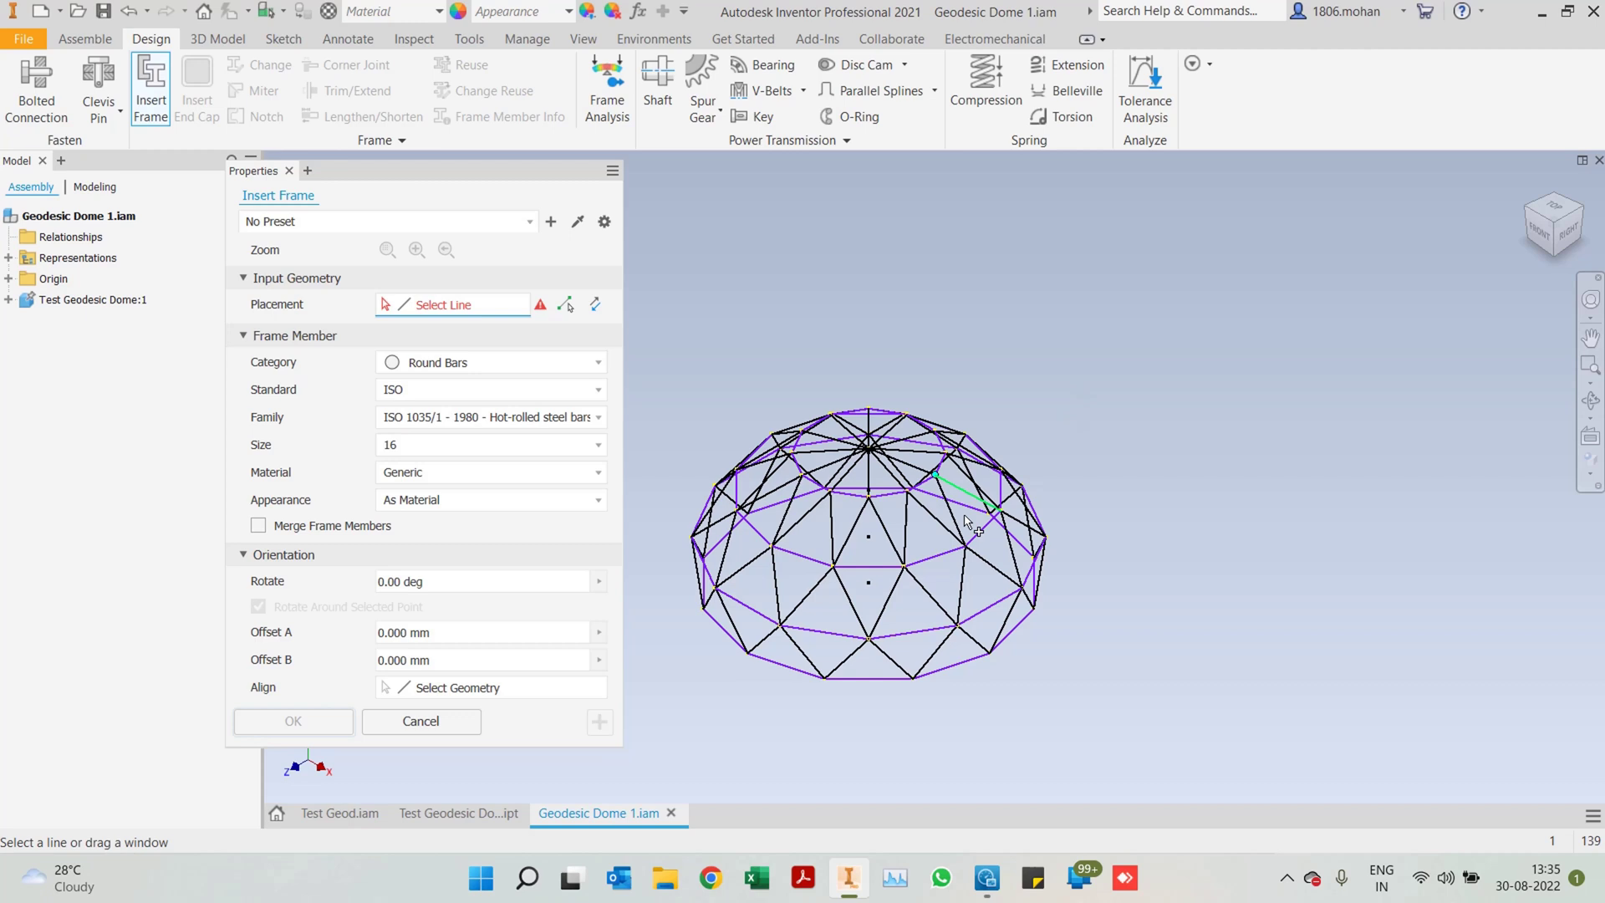
Window-select all 132 dome sketch lines as the frame member paths
{"action": "scroll", "coordinate": [1146, 438], "scroll_direction": "down", "scroll_amount": 3}
{"action": "scroll", "coordinate": [1003, 565], "scroll_direction": "up", "scroll_amount": 3}
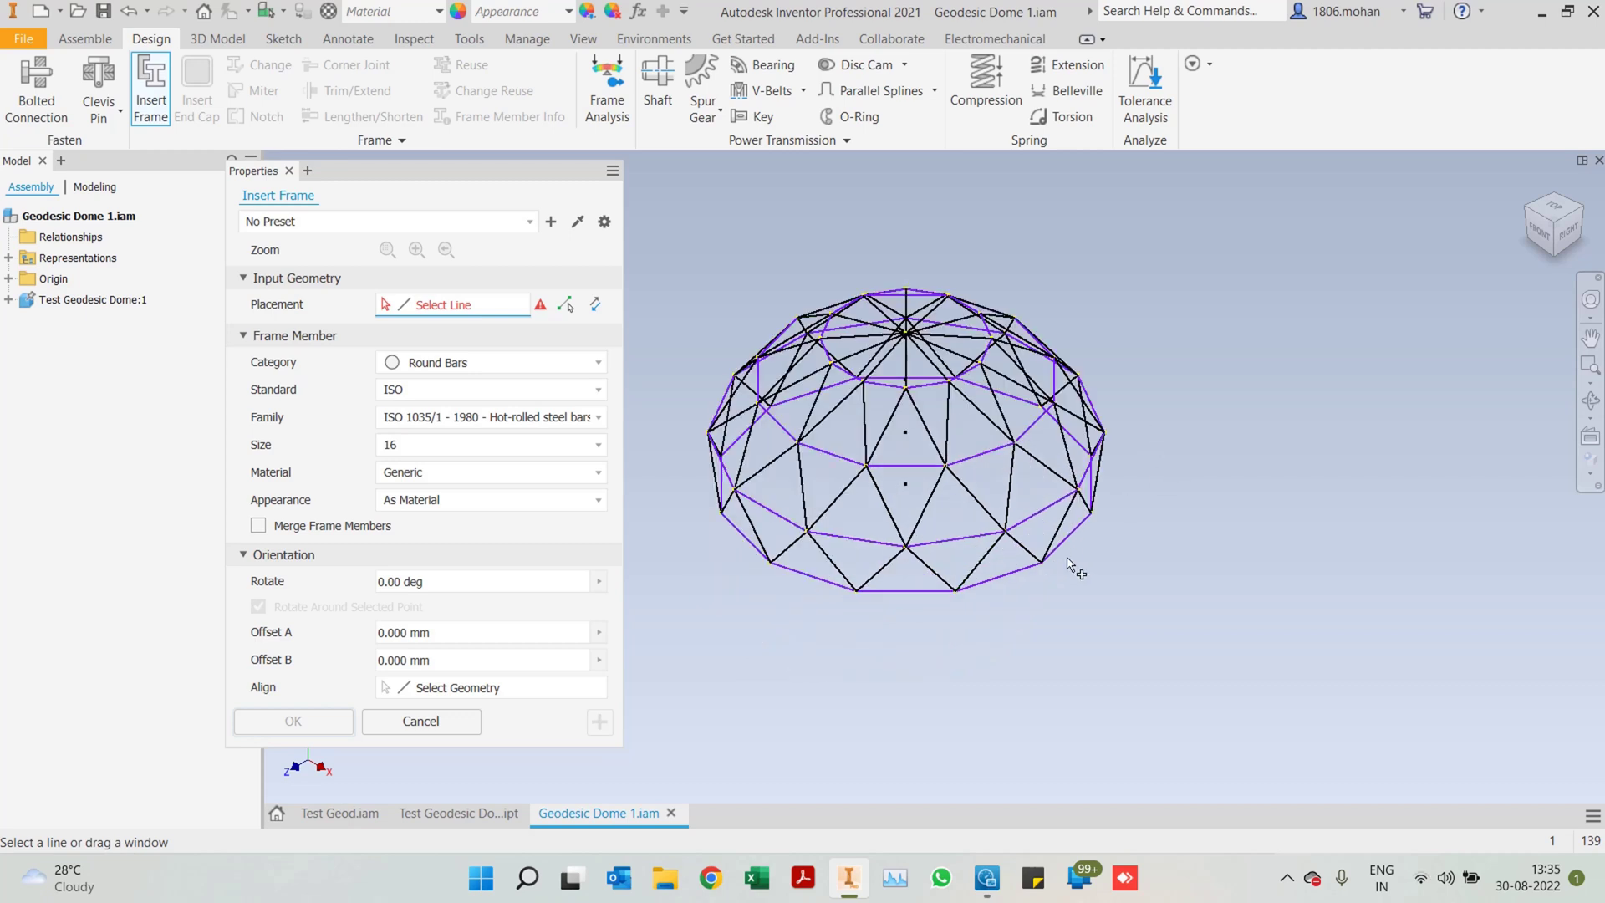
{"action": "scroll", "coordinate": [1077, 648], "scroll_direction": "down", "scroll_amount": 3}
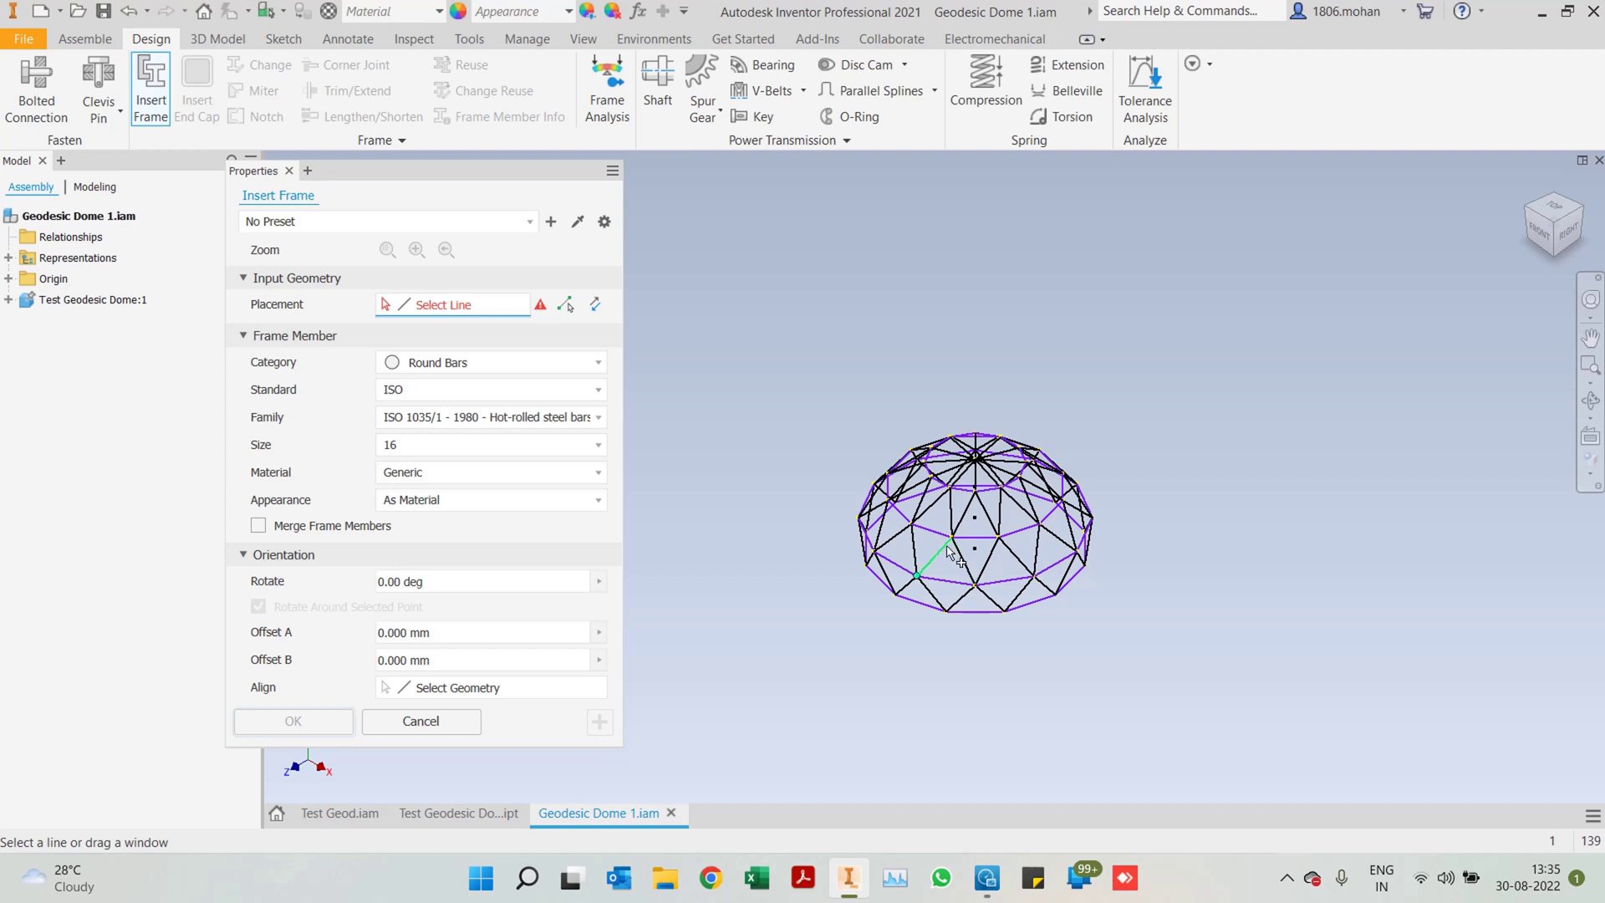
{"action": "left_click_drag", "start_coordinate": [1197, 650], "coordinate": [798, 397]}
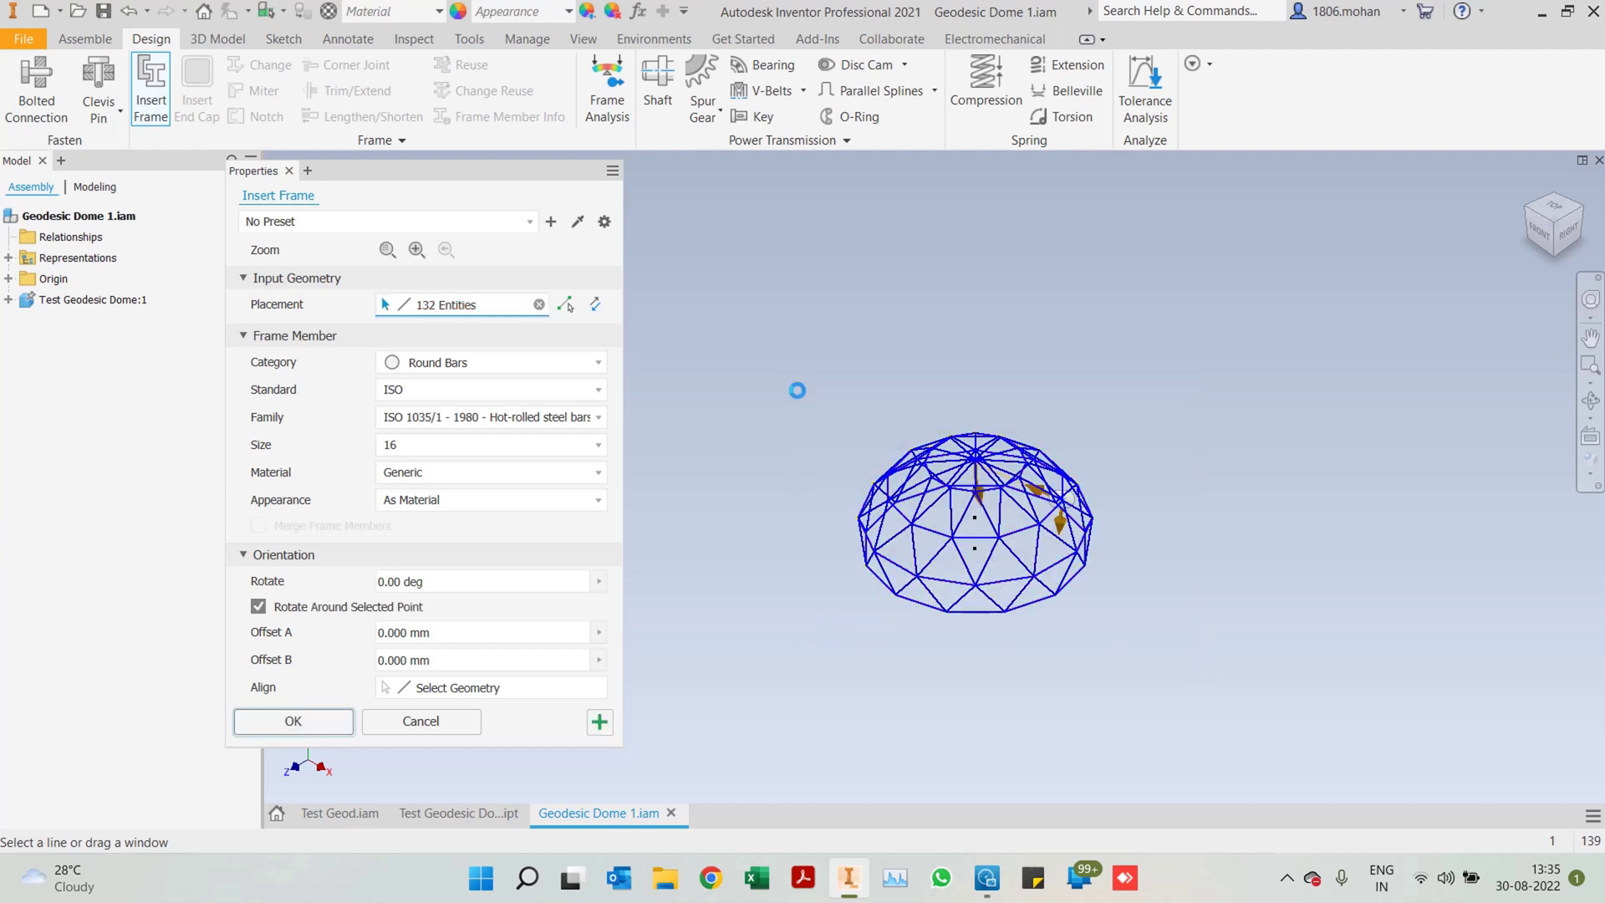
{"action": "scroll", "coordinate": [1025, 493], "scroll_direction": "down", "scroll_amount": 3}
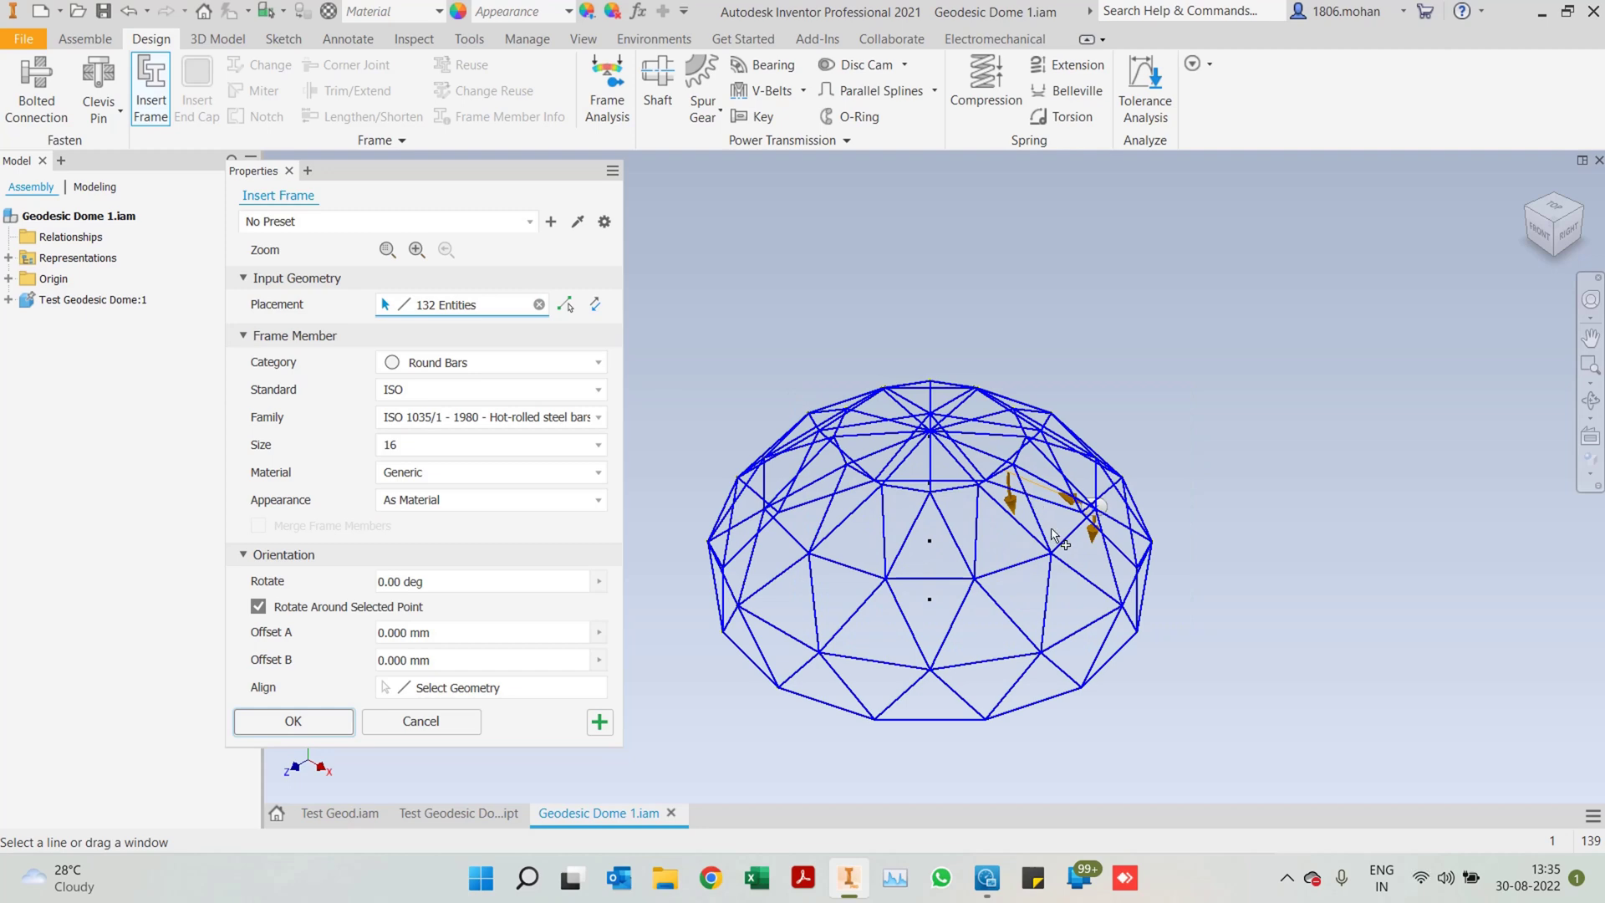
Set the members to Round Bars, size 20, mild steel, and confirm the new frame files
{"action": "scroll", "coordinate": [910, 472], "scroll_direction": "down", "scroll_amount": 4}
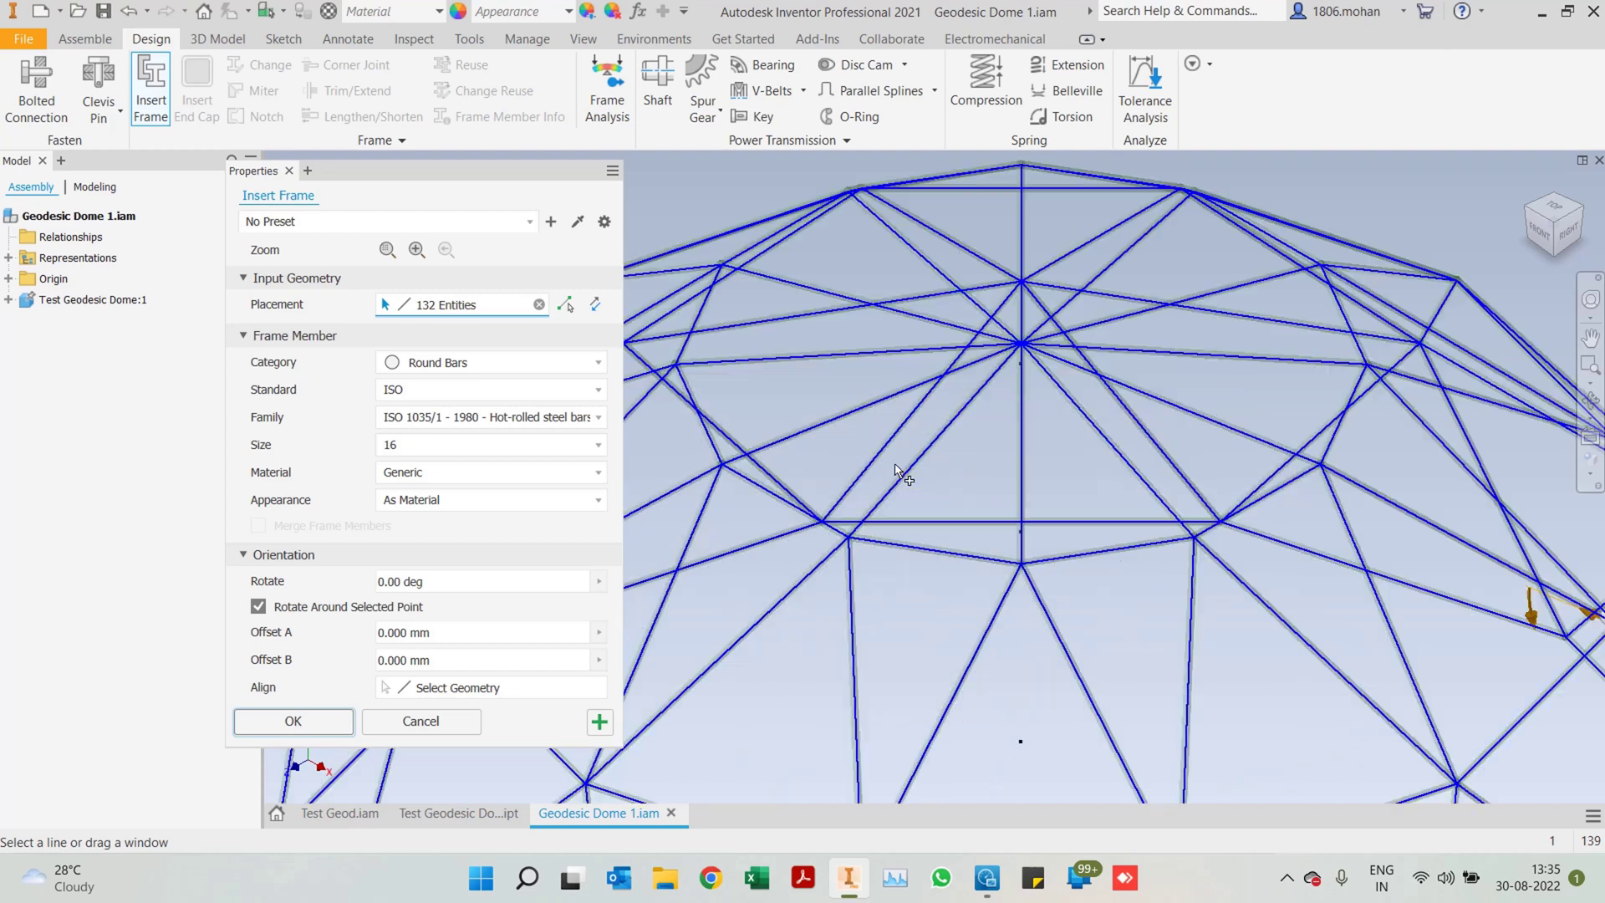
{"action": "scroll", "coordinate": [1062, 443], "scroll_direction": "up", "scroll_amount": 3}
{"action": "scroll", "coordinate": [1079, 451], "scroll_direction": "down", "scroll_amount": 5}
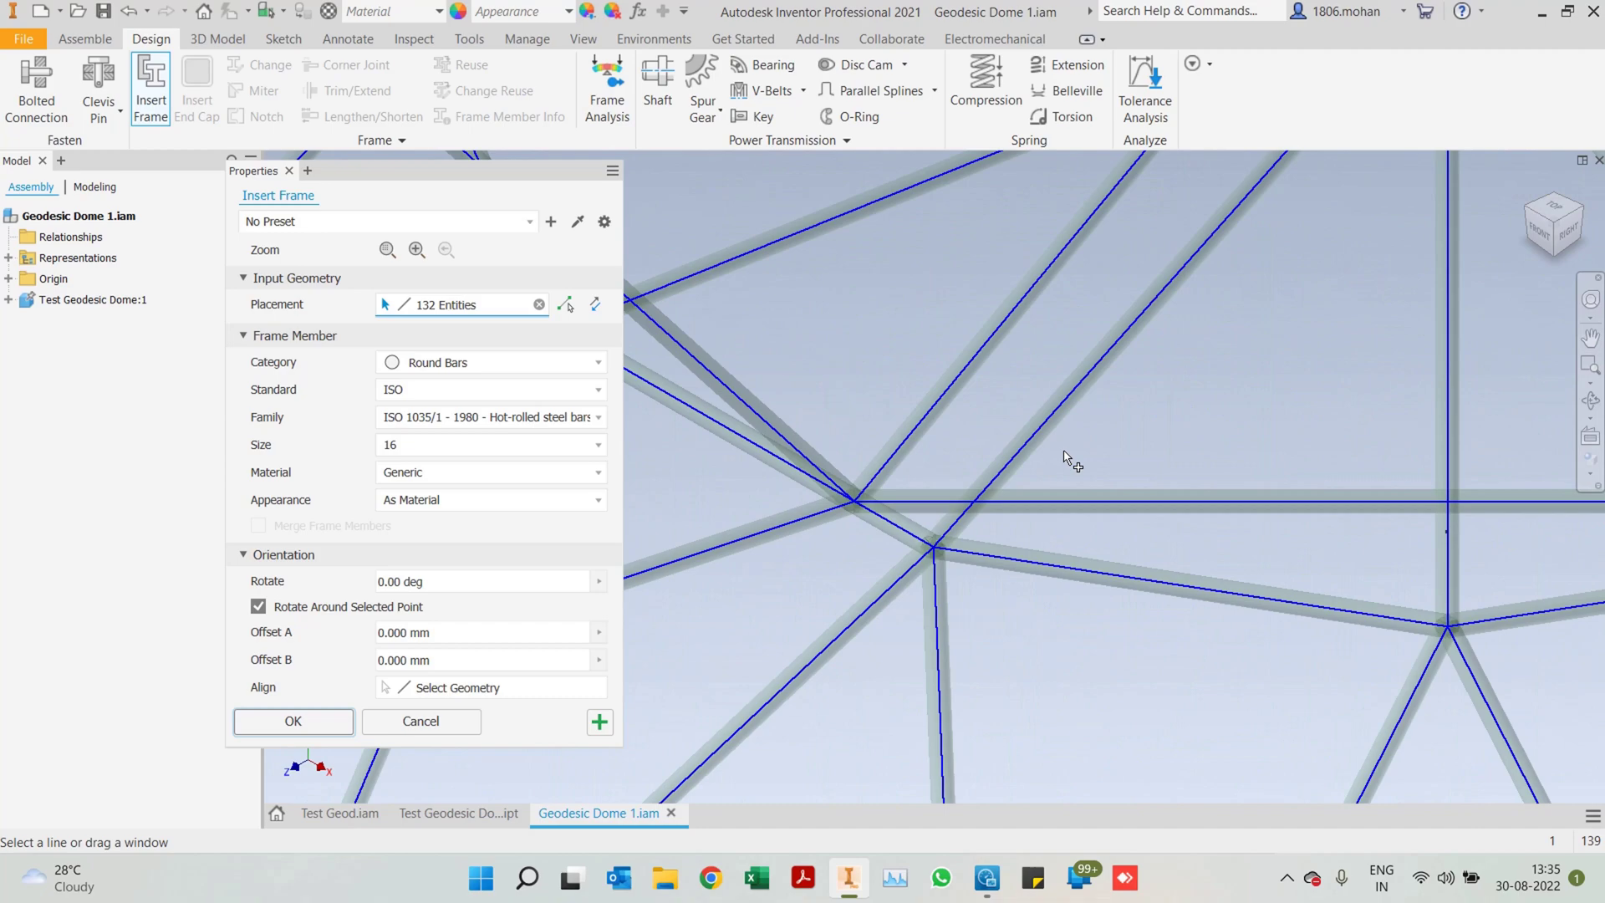
{"action": "middle_click_drag", "start_coordinate": [1166, 452], "coordinate": [1262, 484], "text": "shift"}
{"action": "scroll", "coordinate": [1219, 409], "scroll_direction": "up", "scroll_amount": 6}
{"action": "scroll", "coordinate": [1201, 470], "scroll_direction": "down", "scroll_amount": 8}
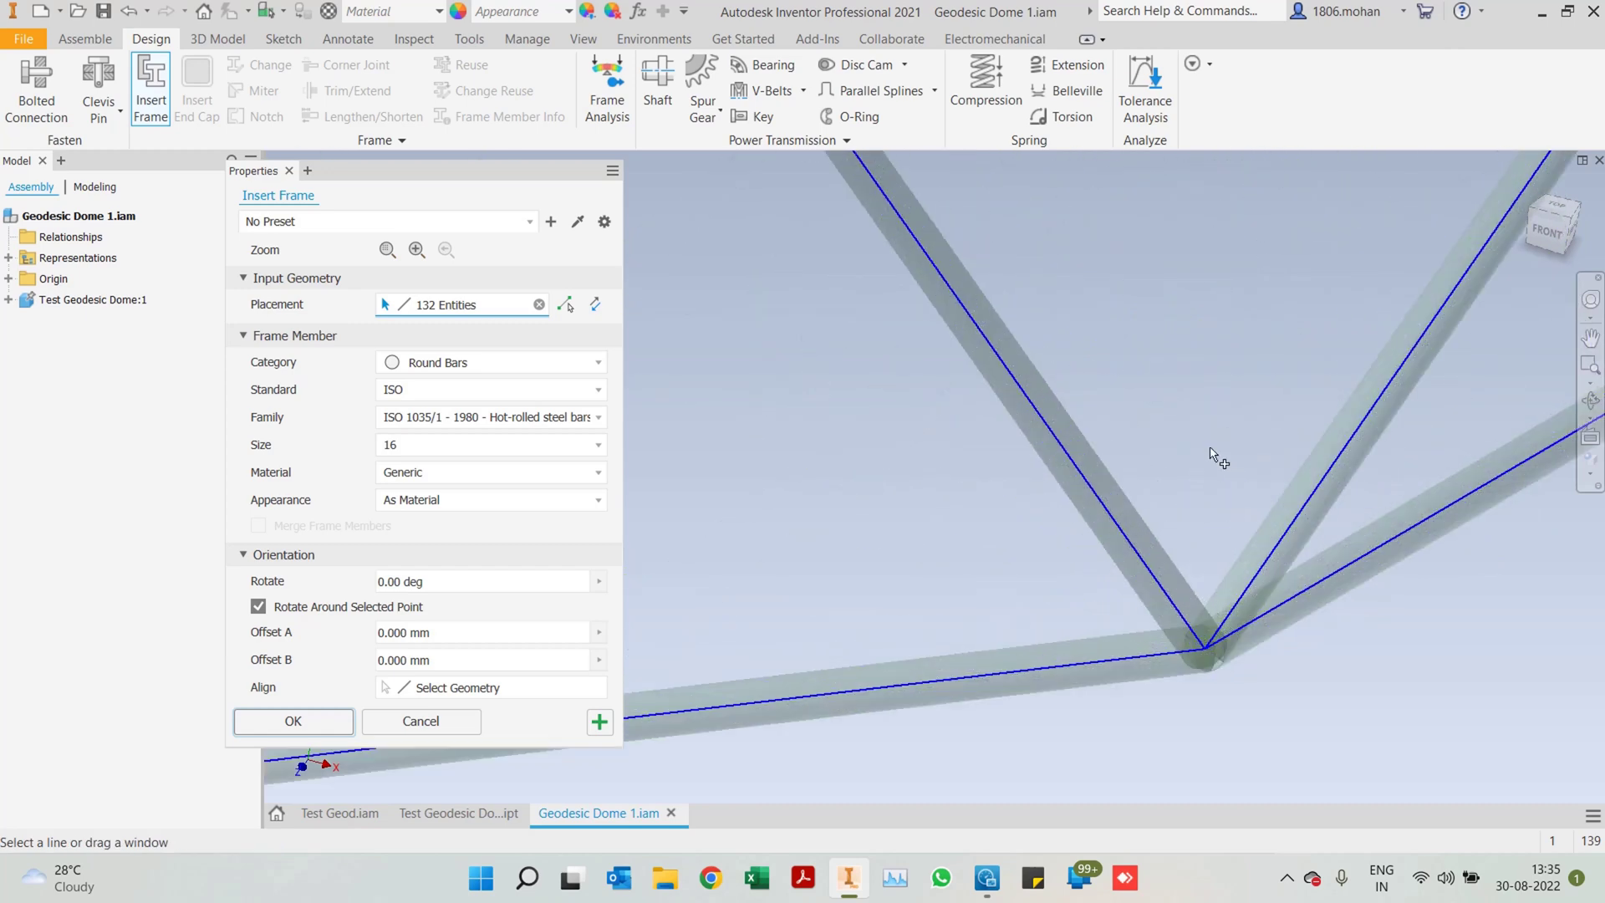
{"action": "left_click", "coordinate": [543, 361]}
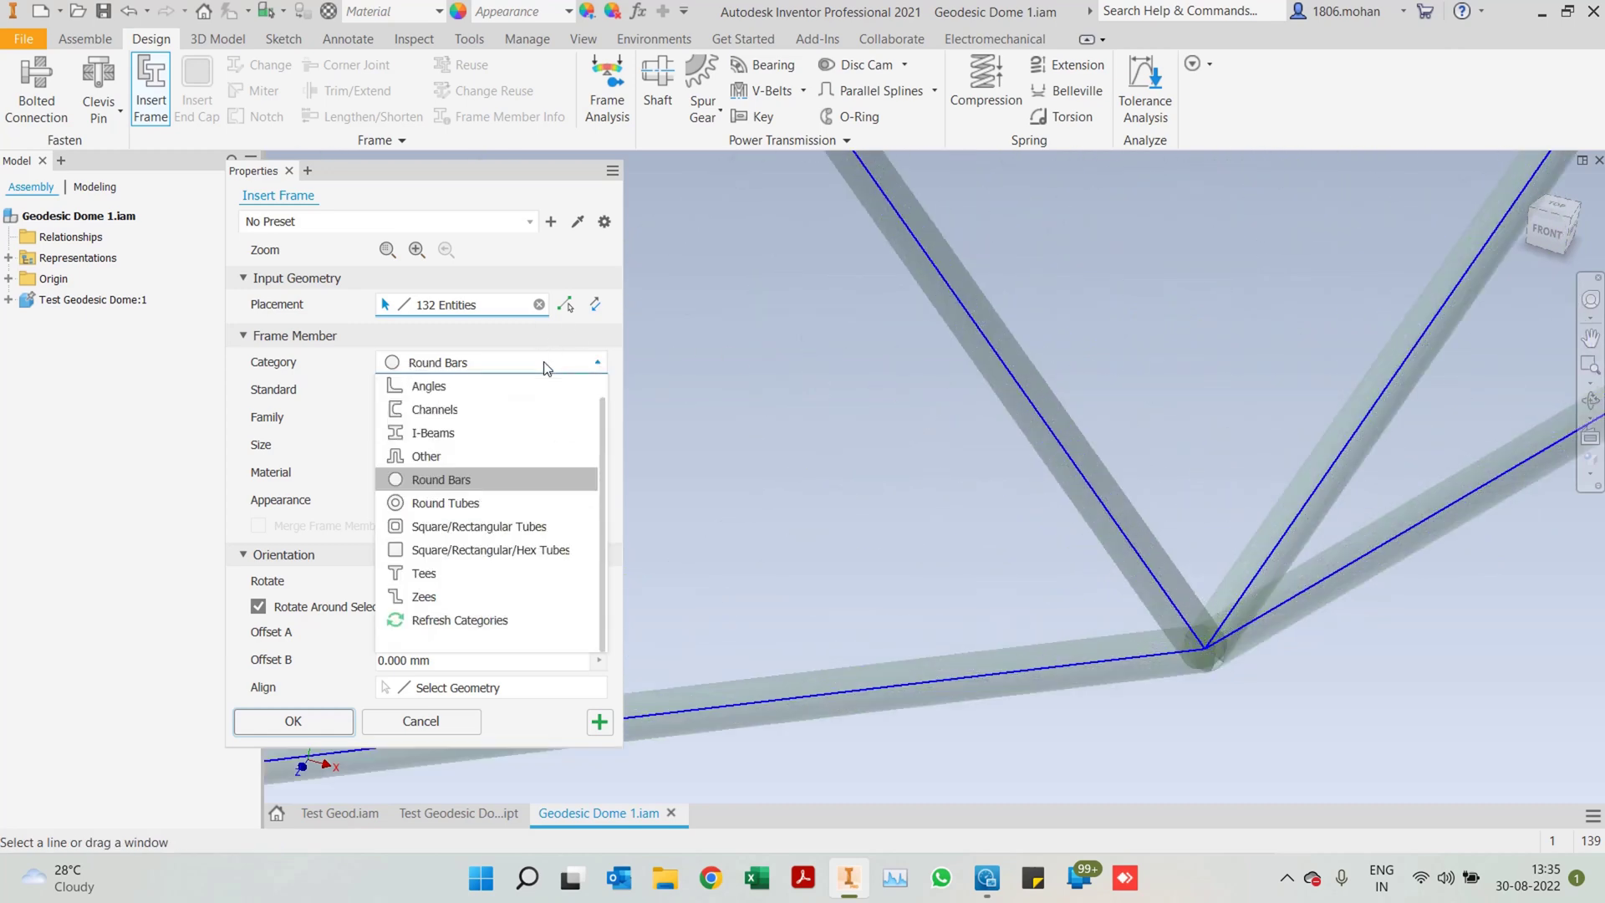
{"action": "left_click", "coordinate": [492, 478]}
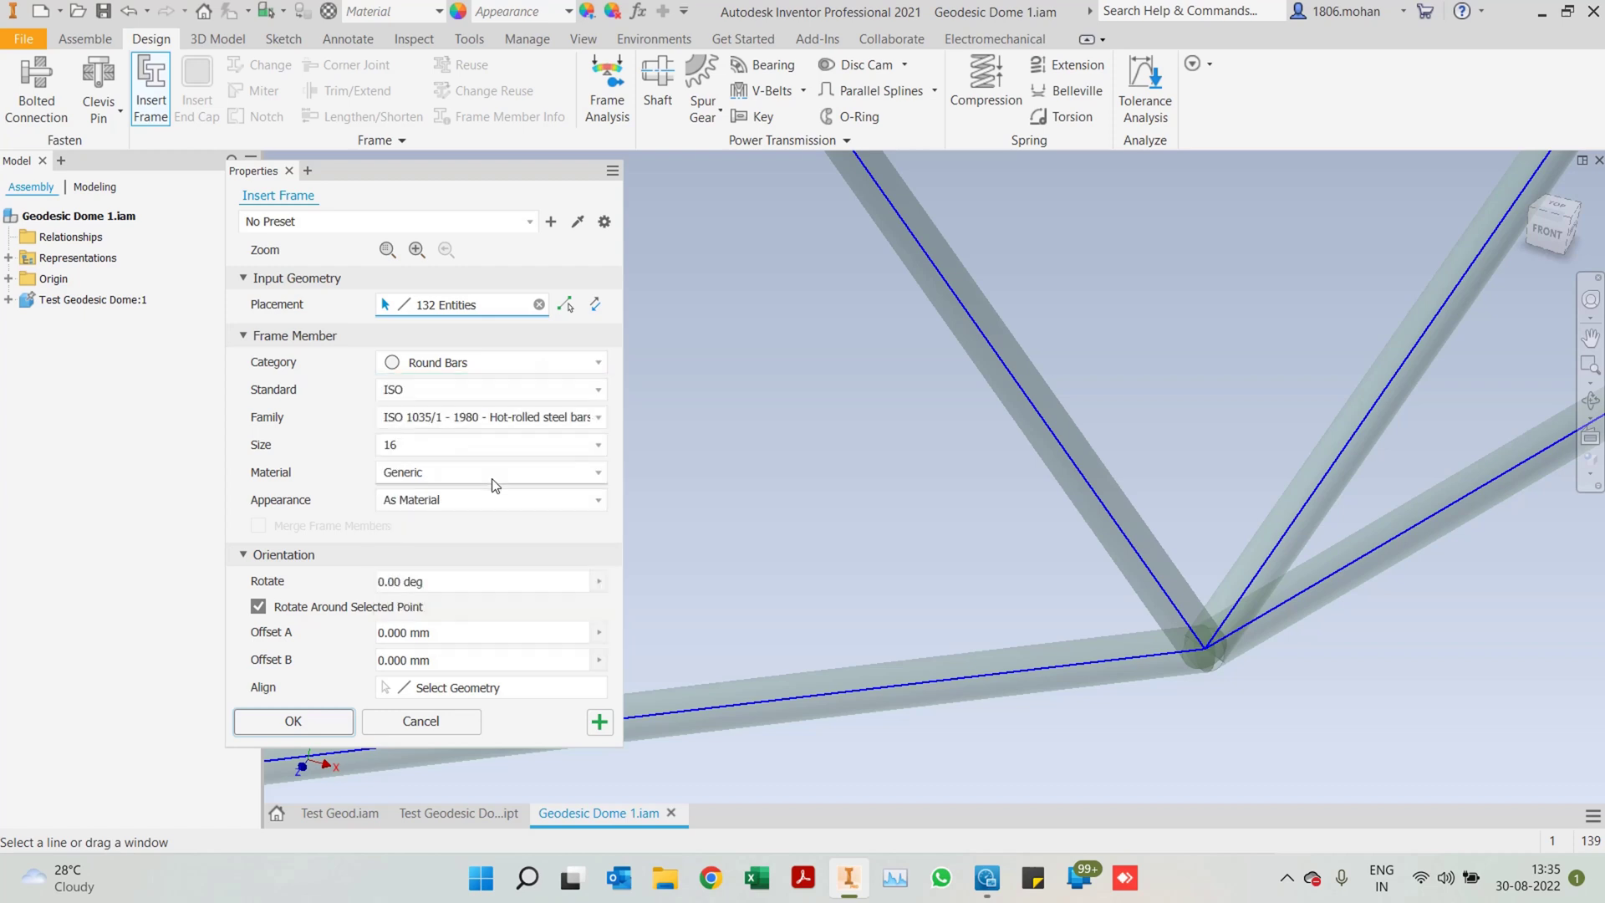
{"action": "left_click", "coordinate": [439, 445]}
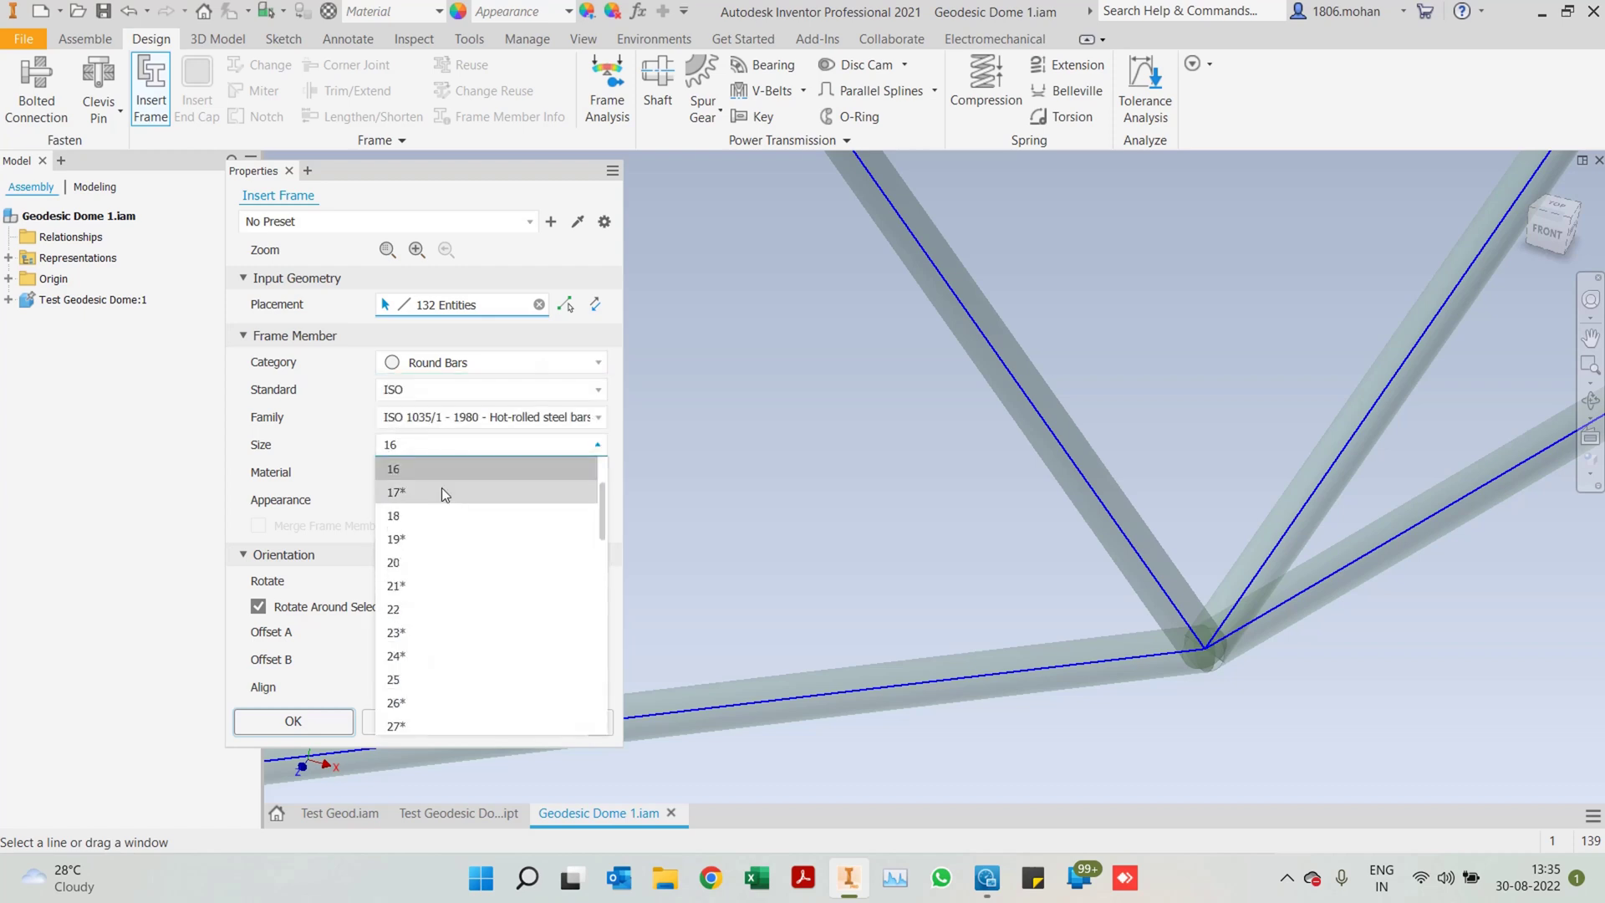
{"action": "left_click", "coordinate": [413, 563]}
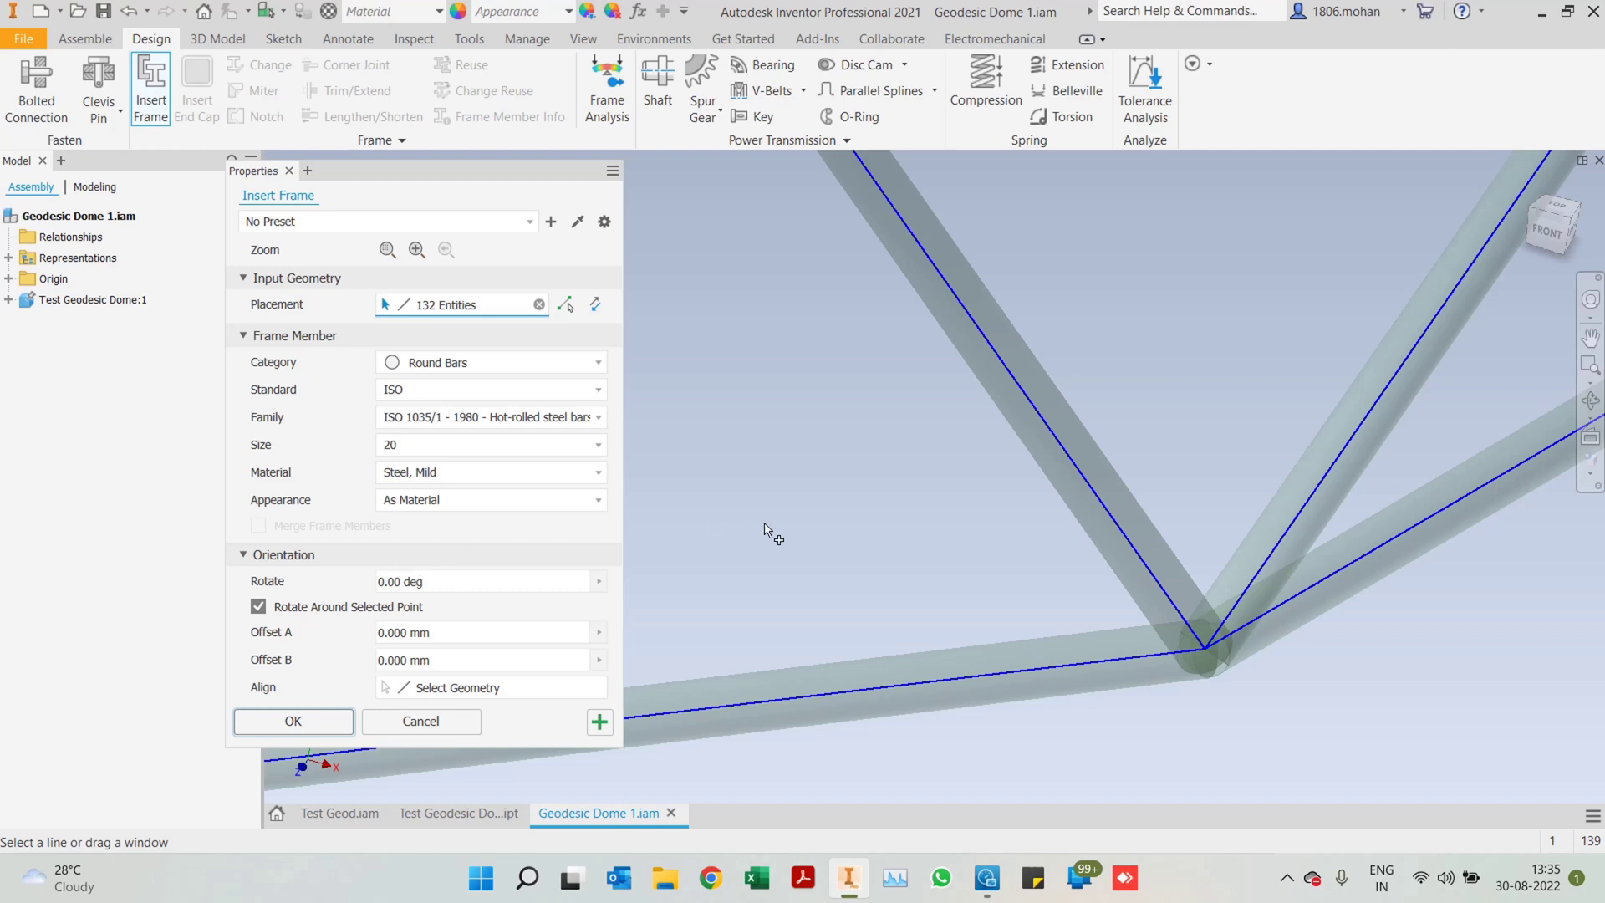
{"action": "left_click", "coordinate": [294, 722]}
{"action": "left_click", "coordinate": [474, 441]}
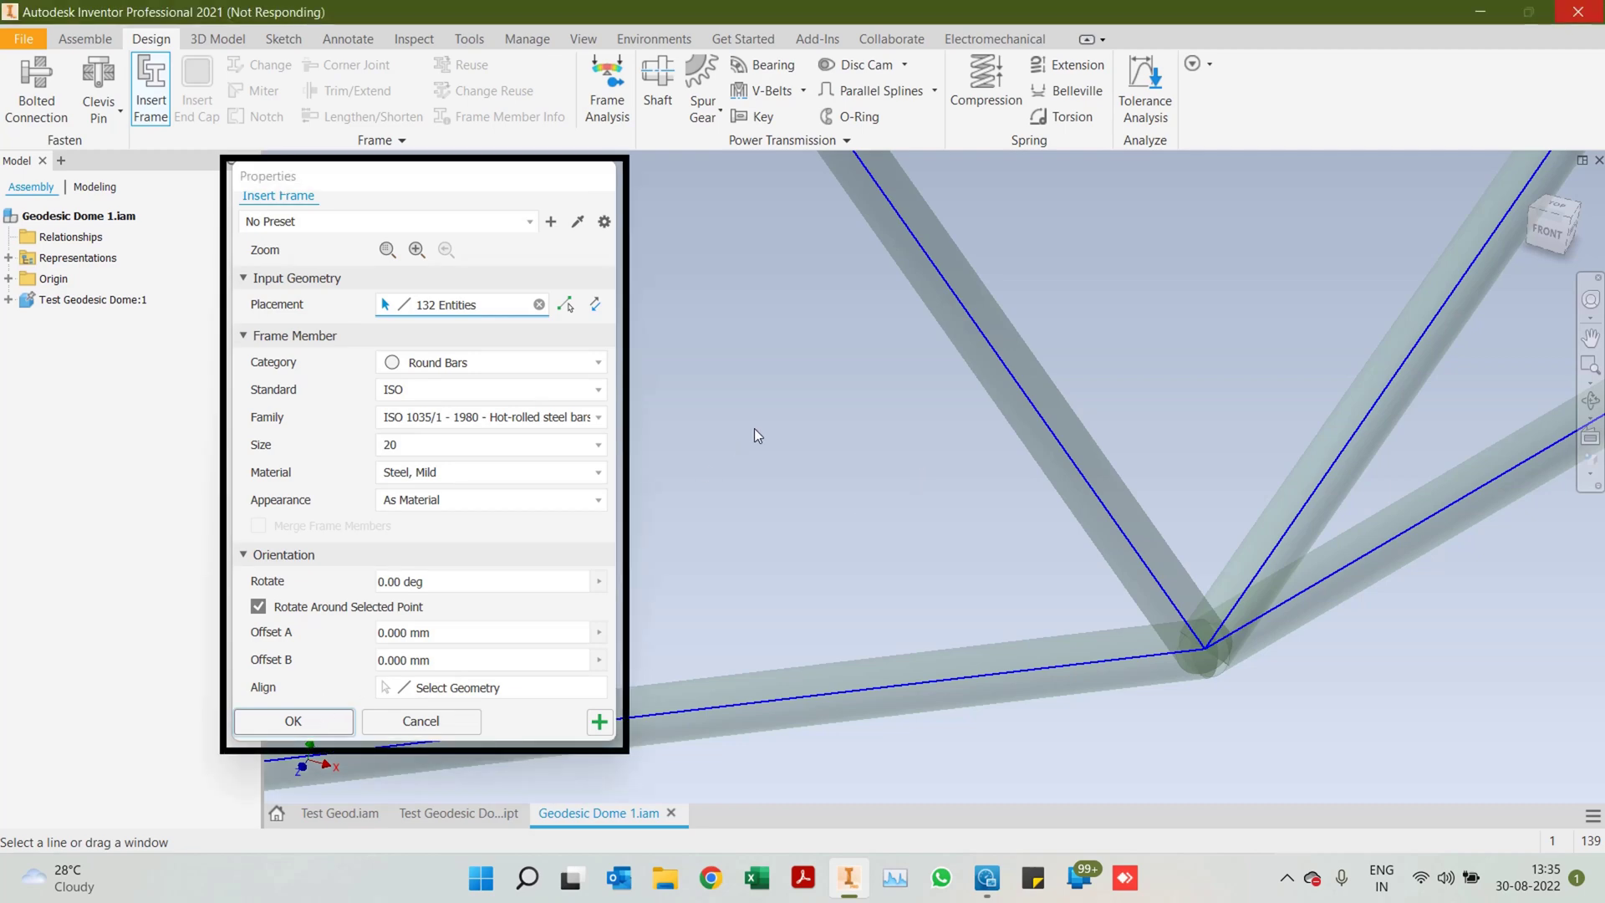
Accept the default frame member names to generate the round bars
{"action": "left_click", "coordinate": [782, 527]}
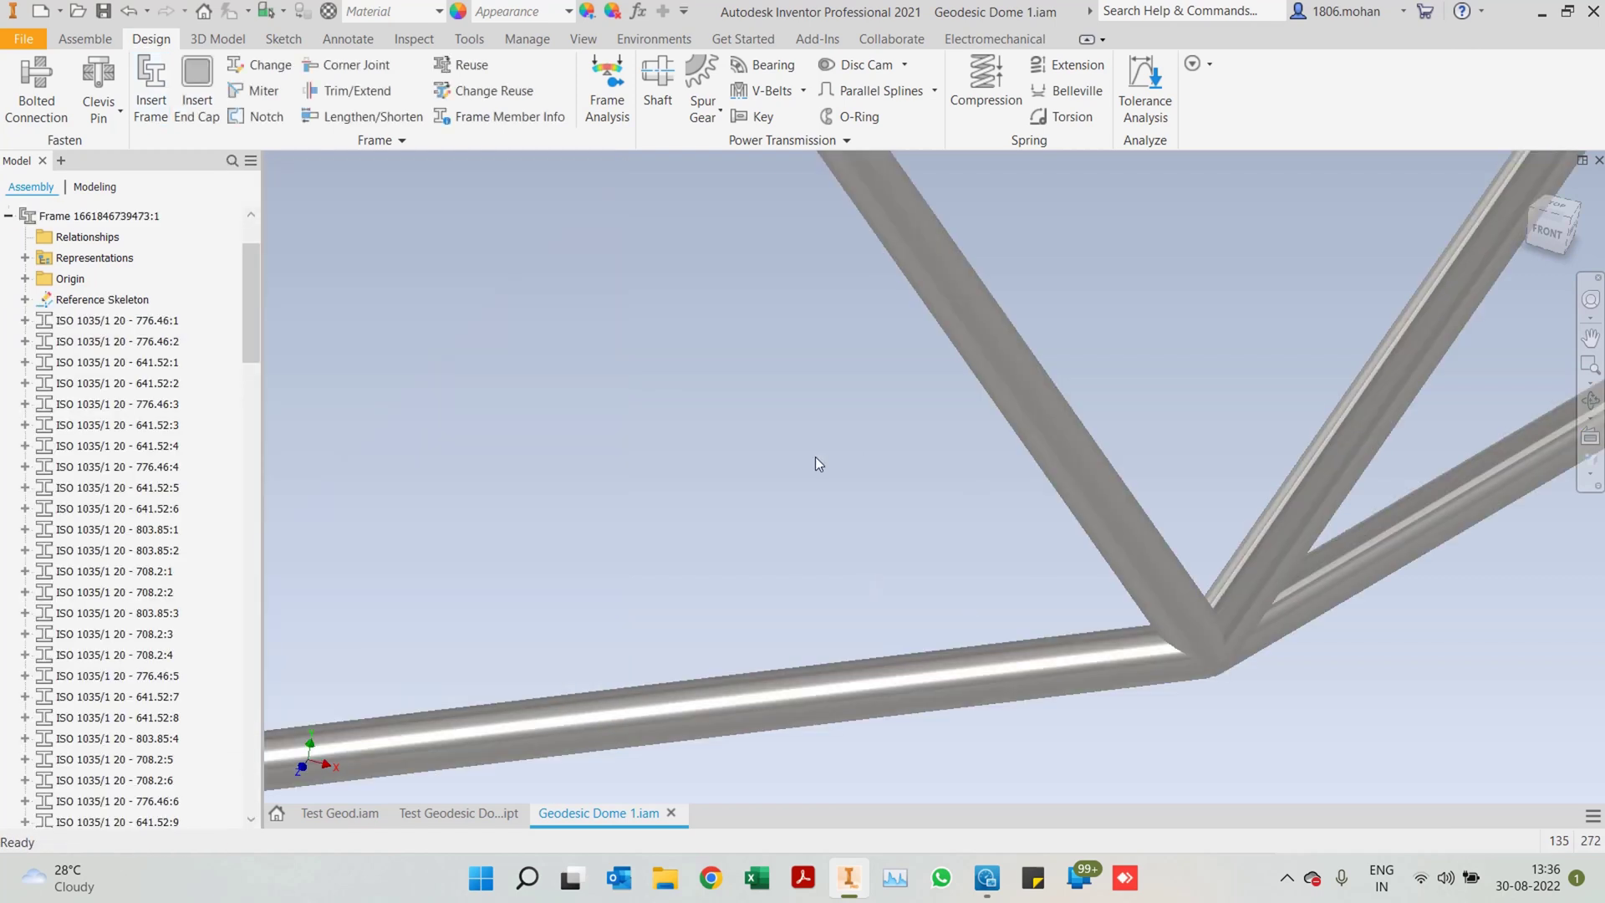
Hide the 3D sketch skeleton lines through Object Visibility
{"action": "left_click", "coordinate": [1532, 182]}
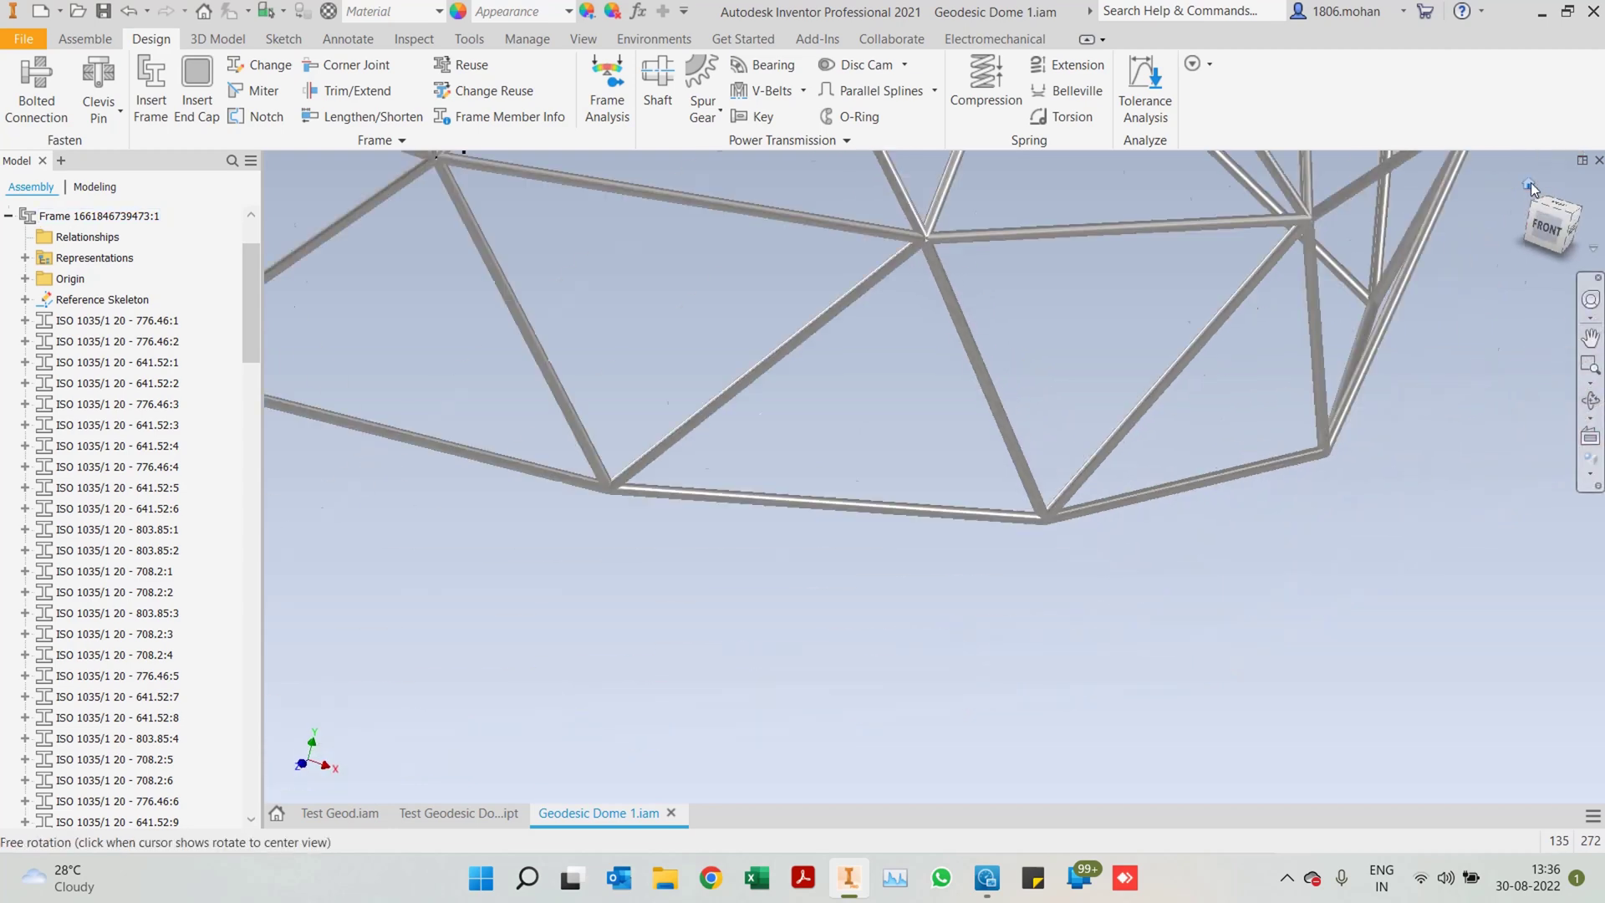
{"action": "middle_click_drag", "start_coordinate": [1214, 470], "coordinate": [920, 420], "text": "shift"}
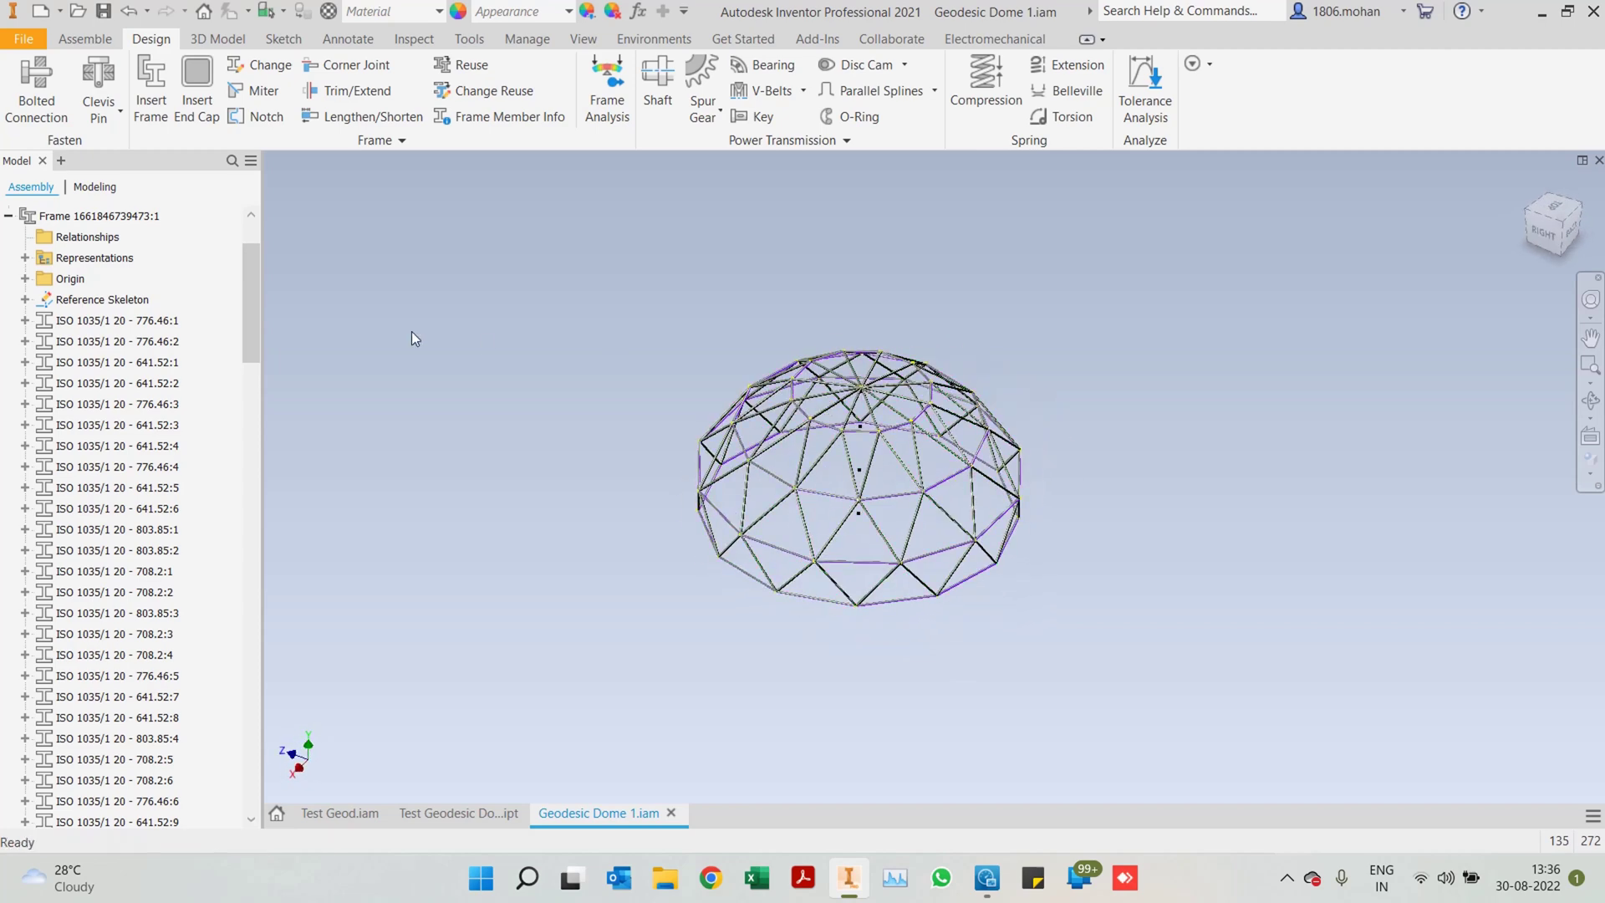
{"action": "left_click", "coordinate": [577, 37]}
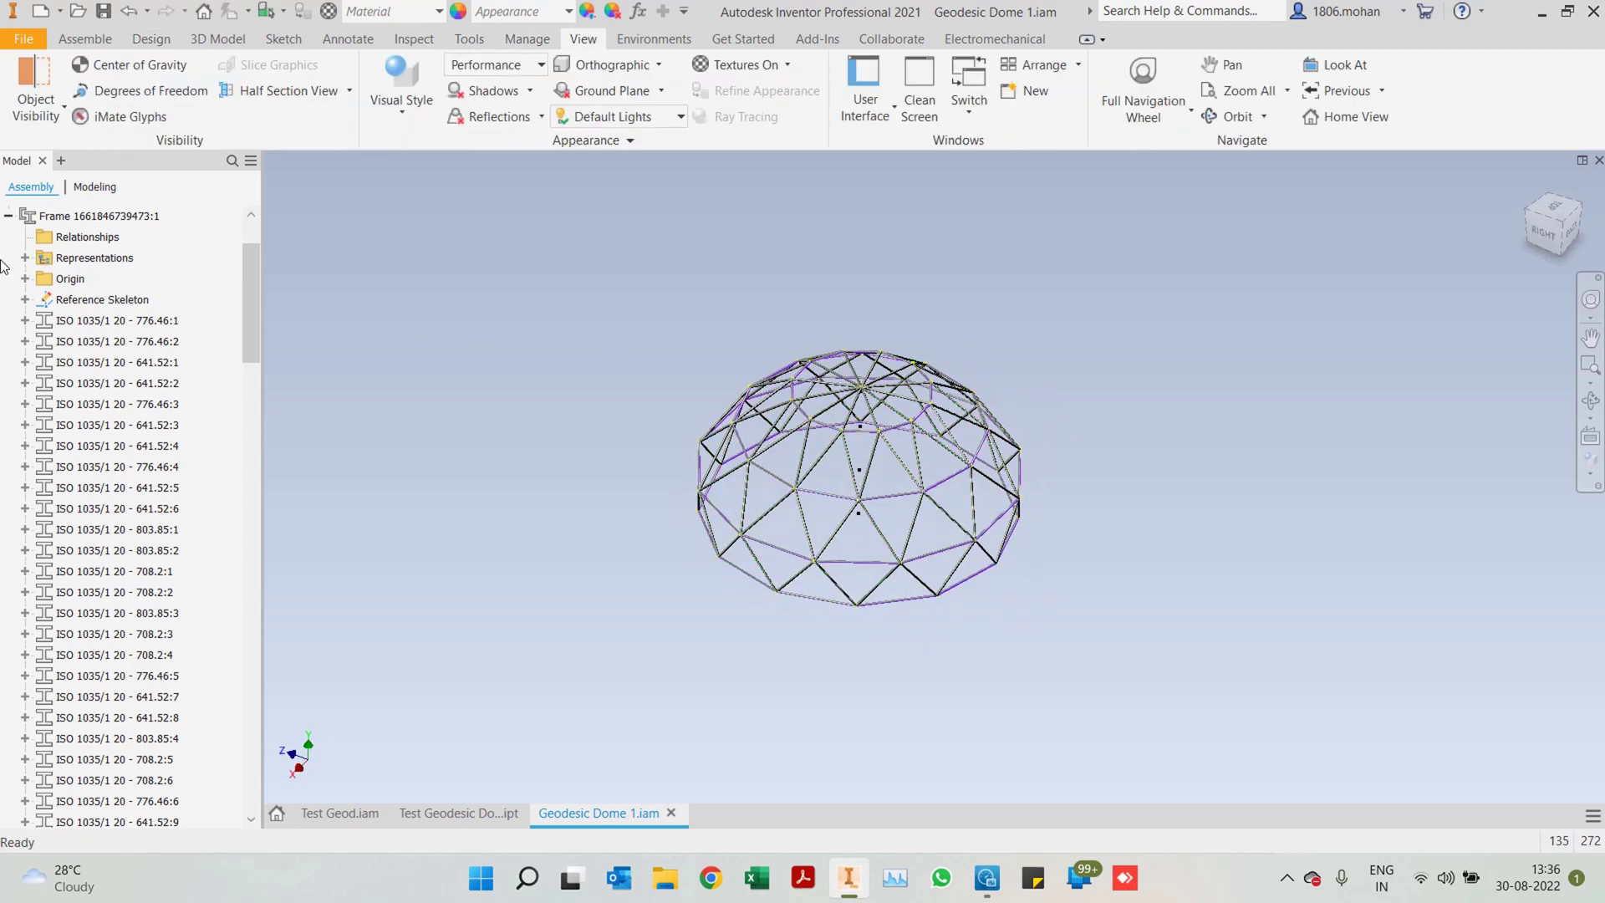
{"action": "left_click", "coordinate": [36, 99]}
{"action": "left_click", "coordinate": [53, 359]}
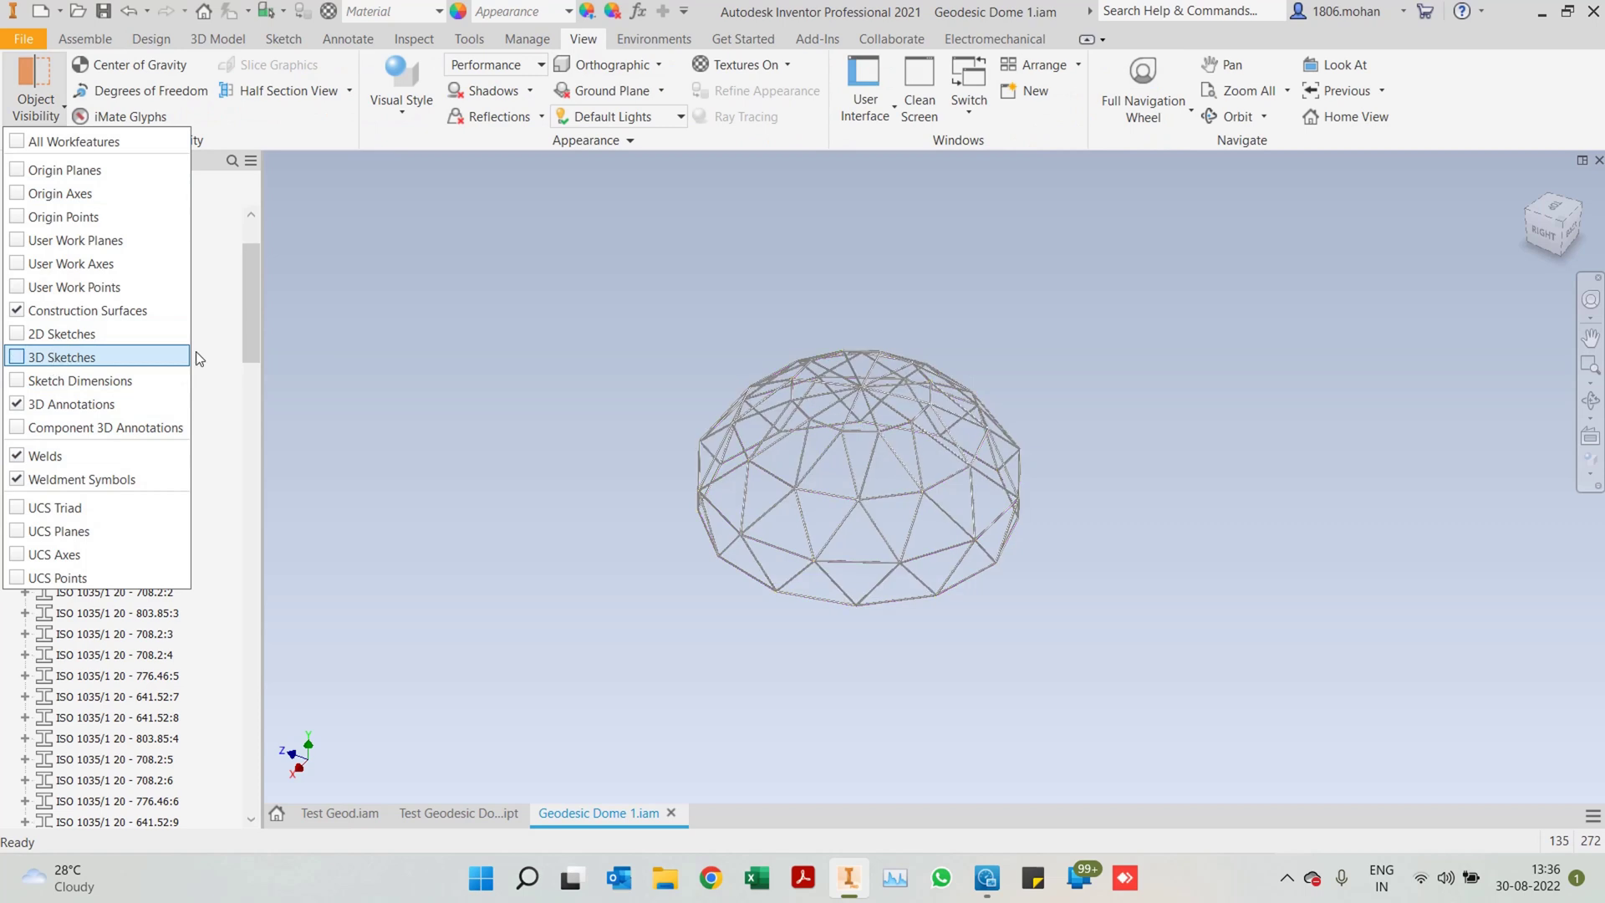
Display the dome Shaded with Edges and view it from the front
{"action": "left_click", "coordinate": [1590, 462]}
{"action": "left_click", "coordinate": [1398, 535]}
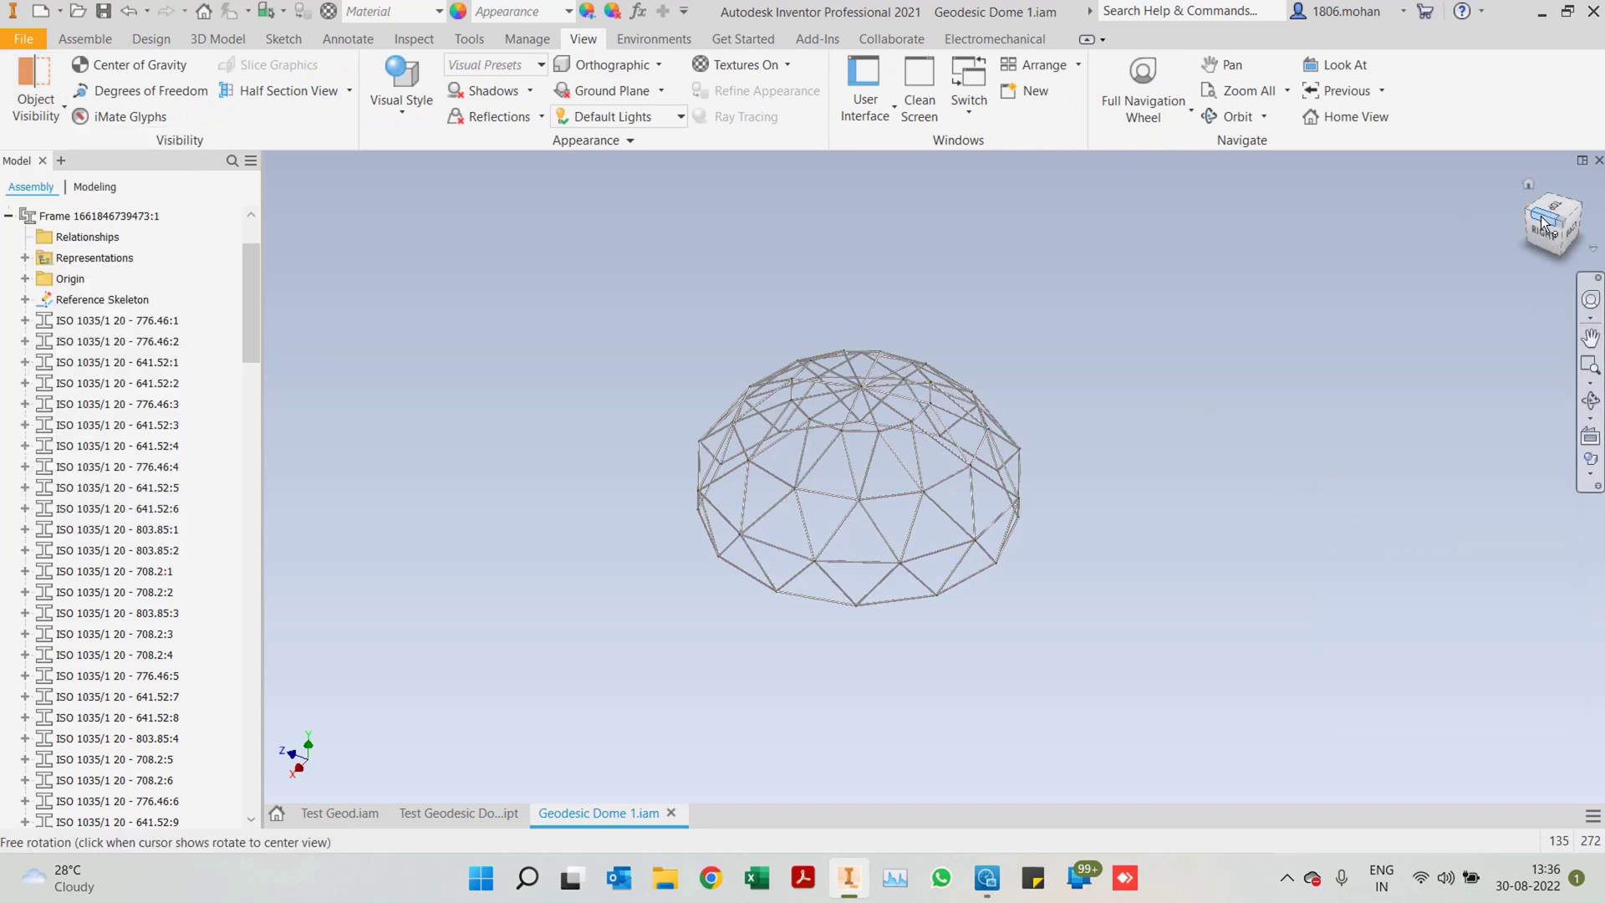
{"action": "middle_click_drag", "start_coordinate": [1266, 506], "coordinate": [1111, 545], "text": "shift"}
{"action": "scroll", "coordinate": [869, 533], "scroll_direction": "up", "scroll_amount": 4}
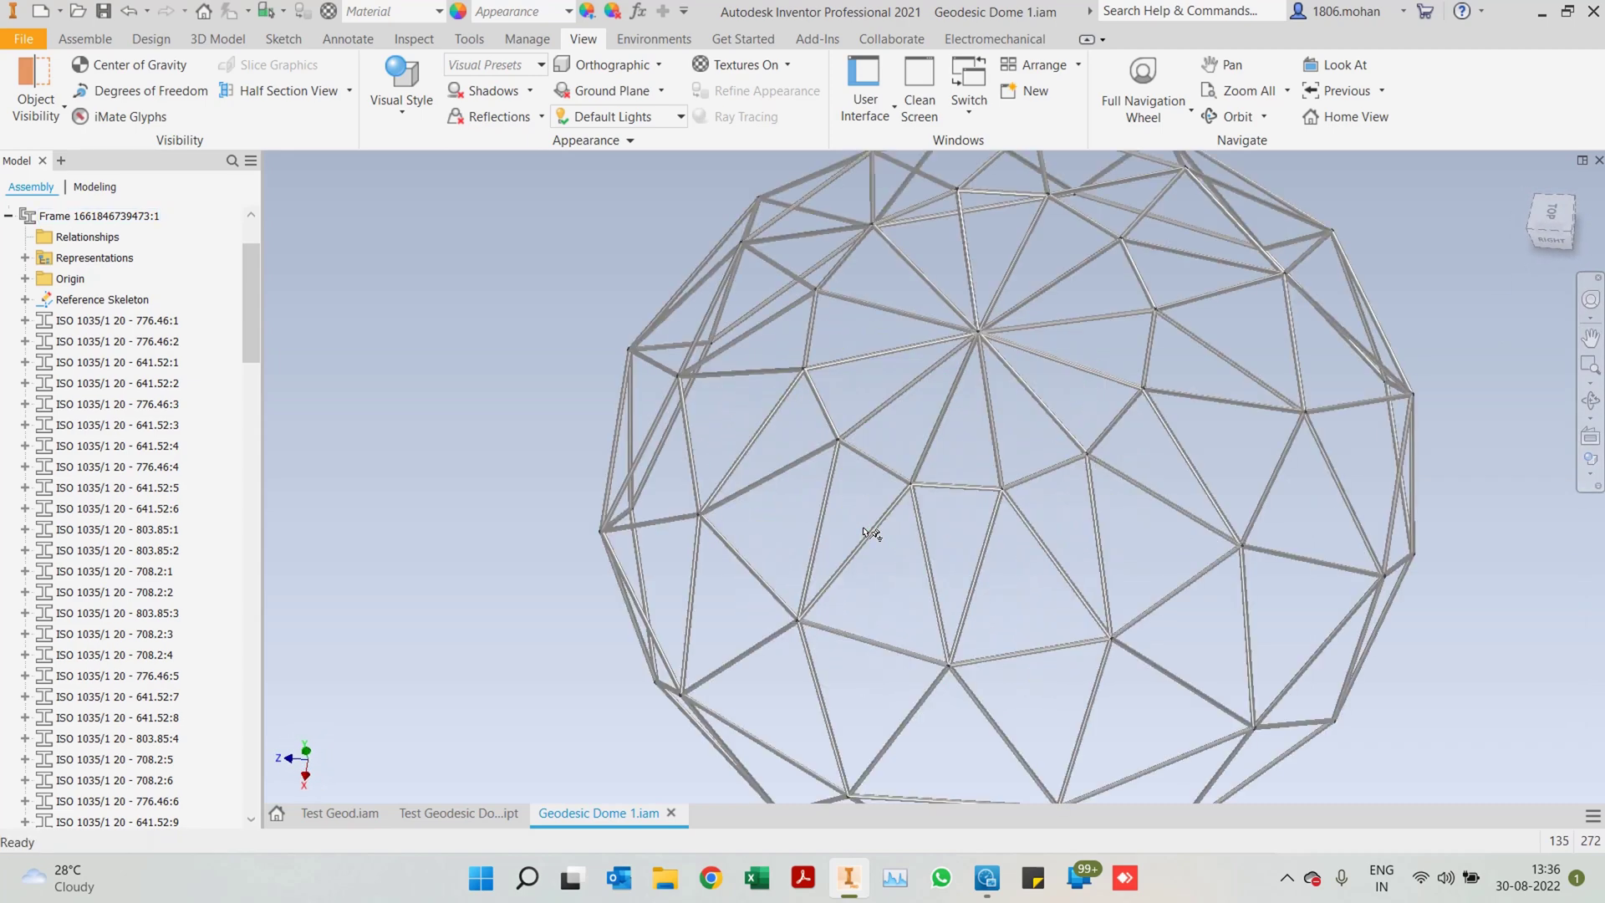
{"action": "scroll", "coordinate": [1003, 493], "scroll_direction": "down", "scroll_amount": 3}
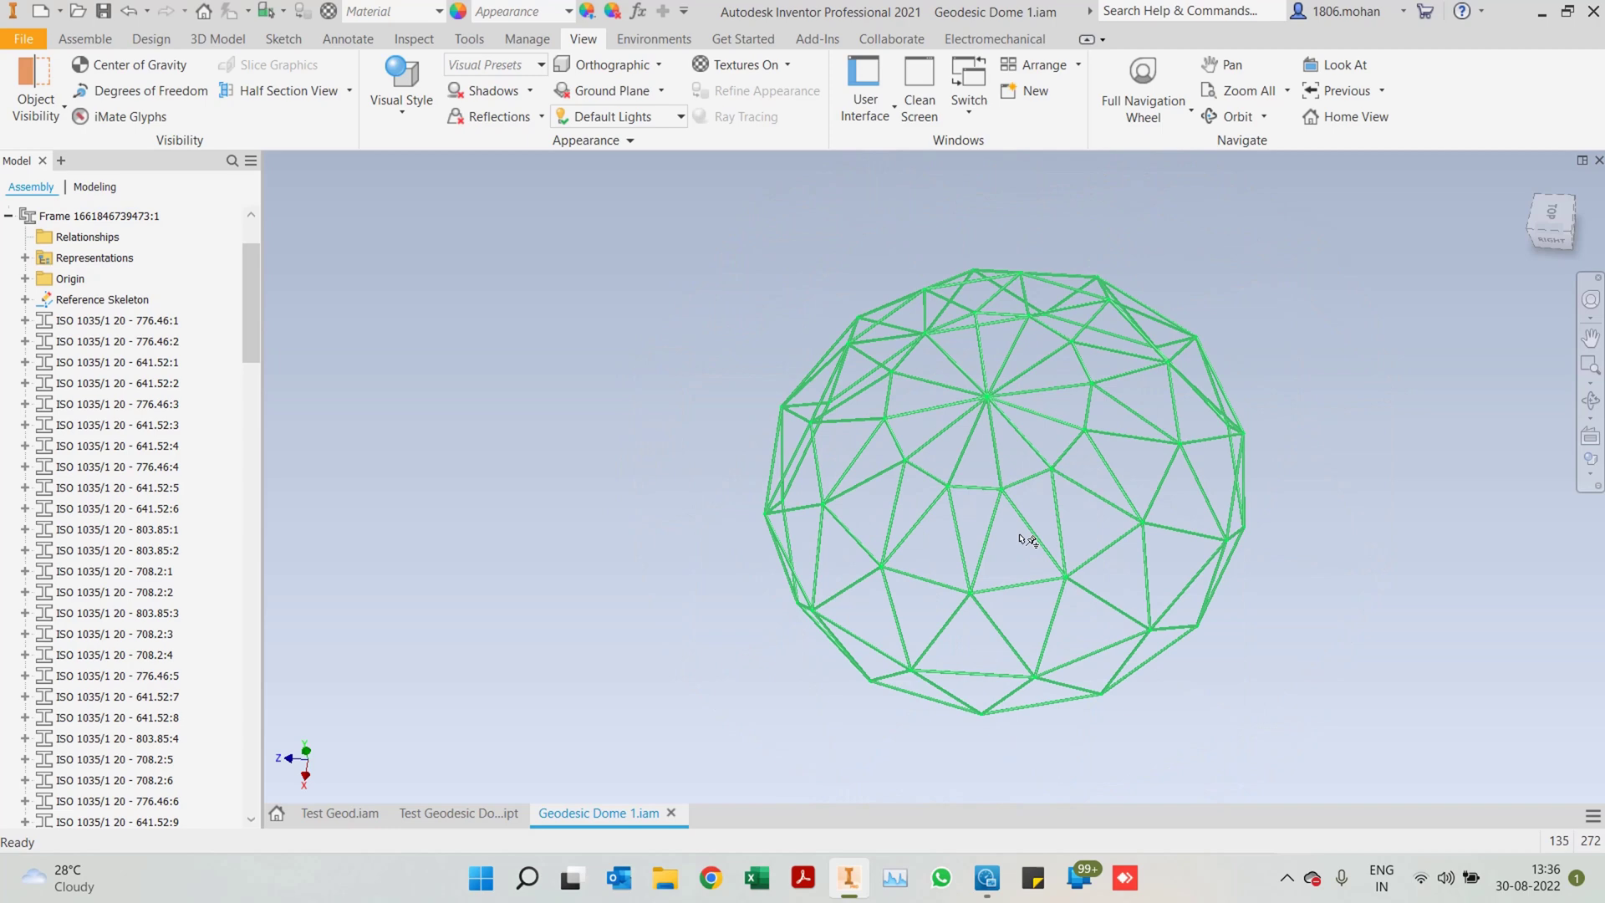
{"action": "middle_click_drag", "start_coordinate": [1028, 539], "coordinate": [1431, 485], "text": "shift"}
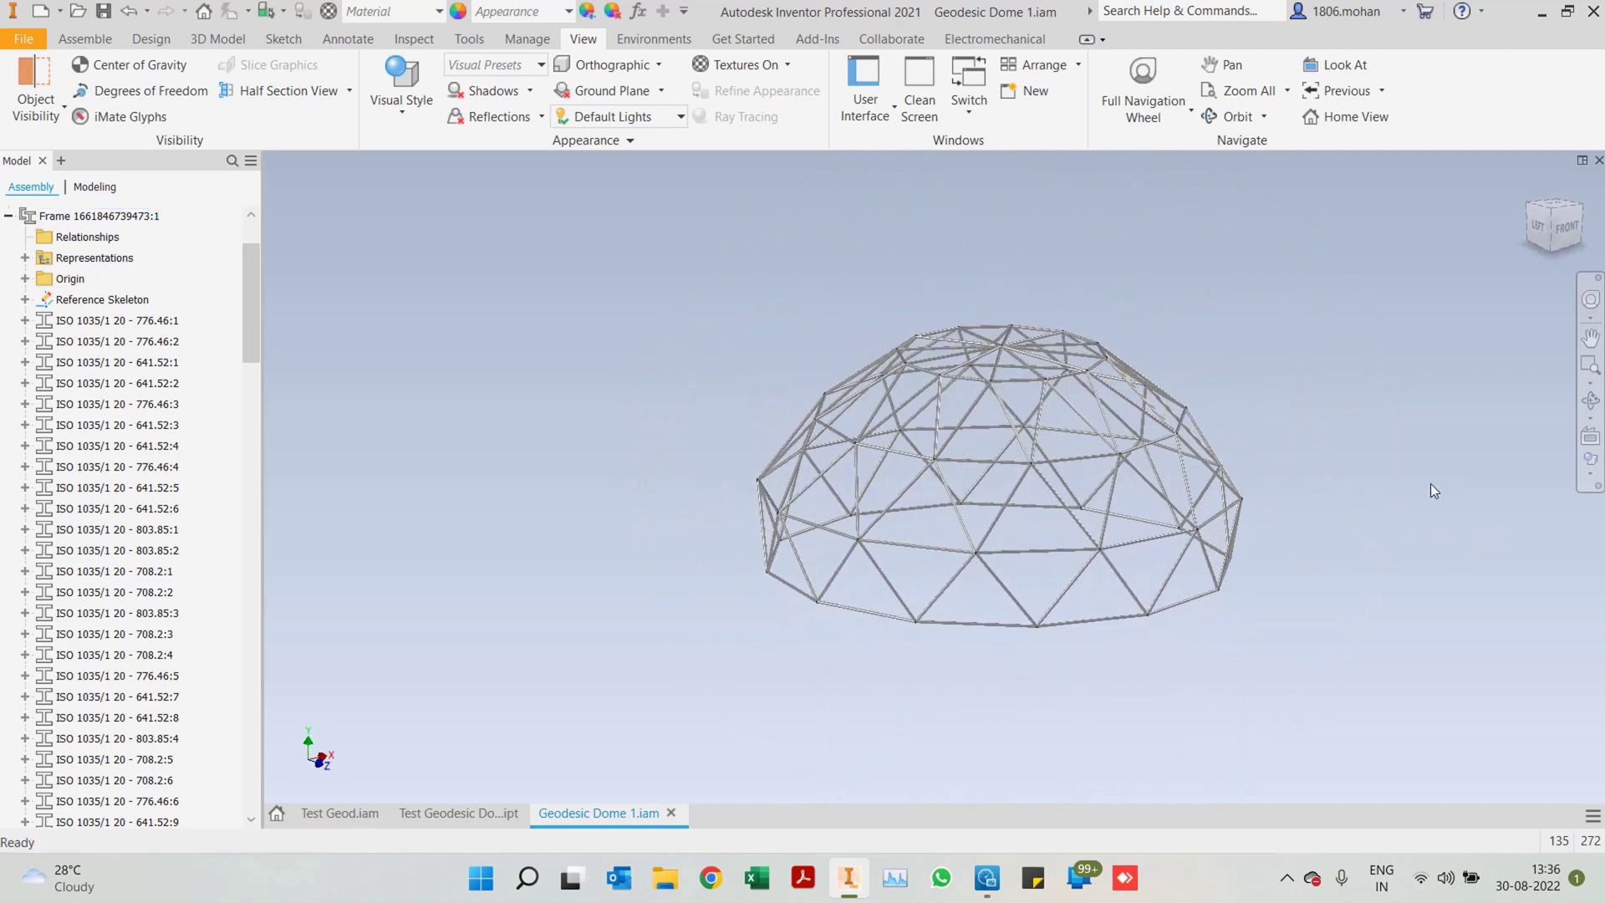
{"action": "left_click", "coordinate": [1572, 230]}
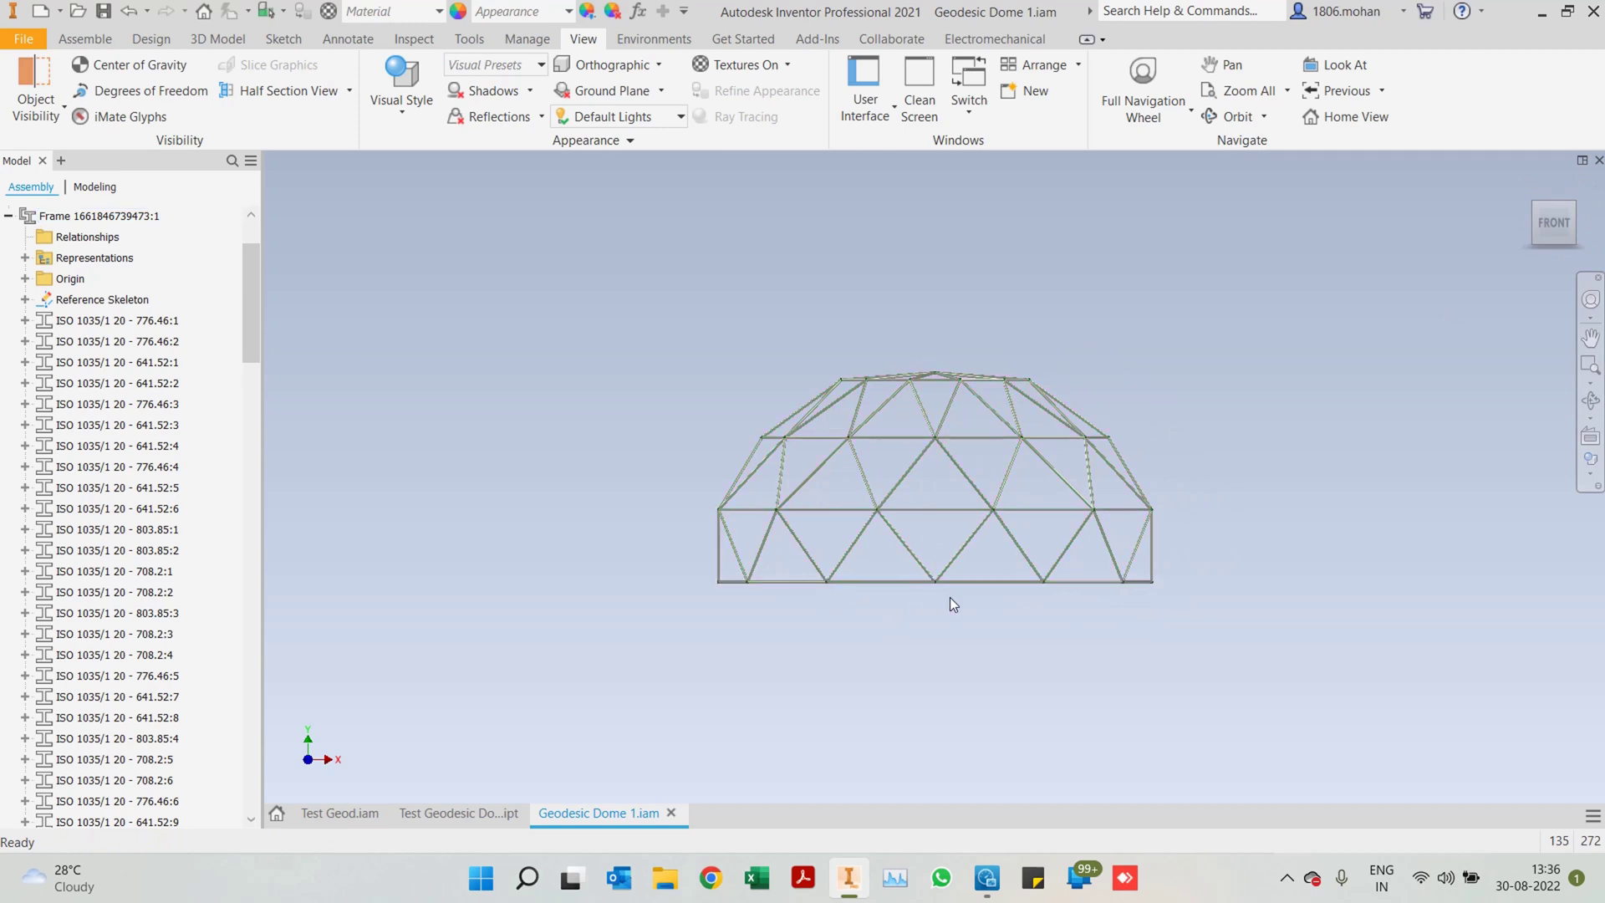
{"action": "left_click", "coordinate": [169, 43]}
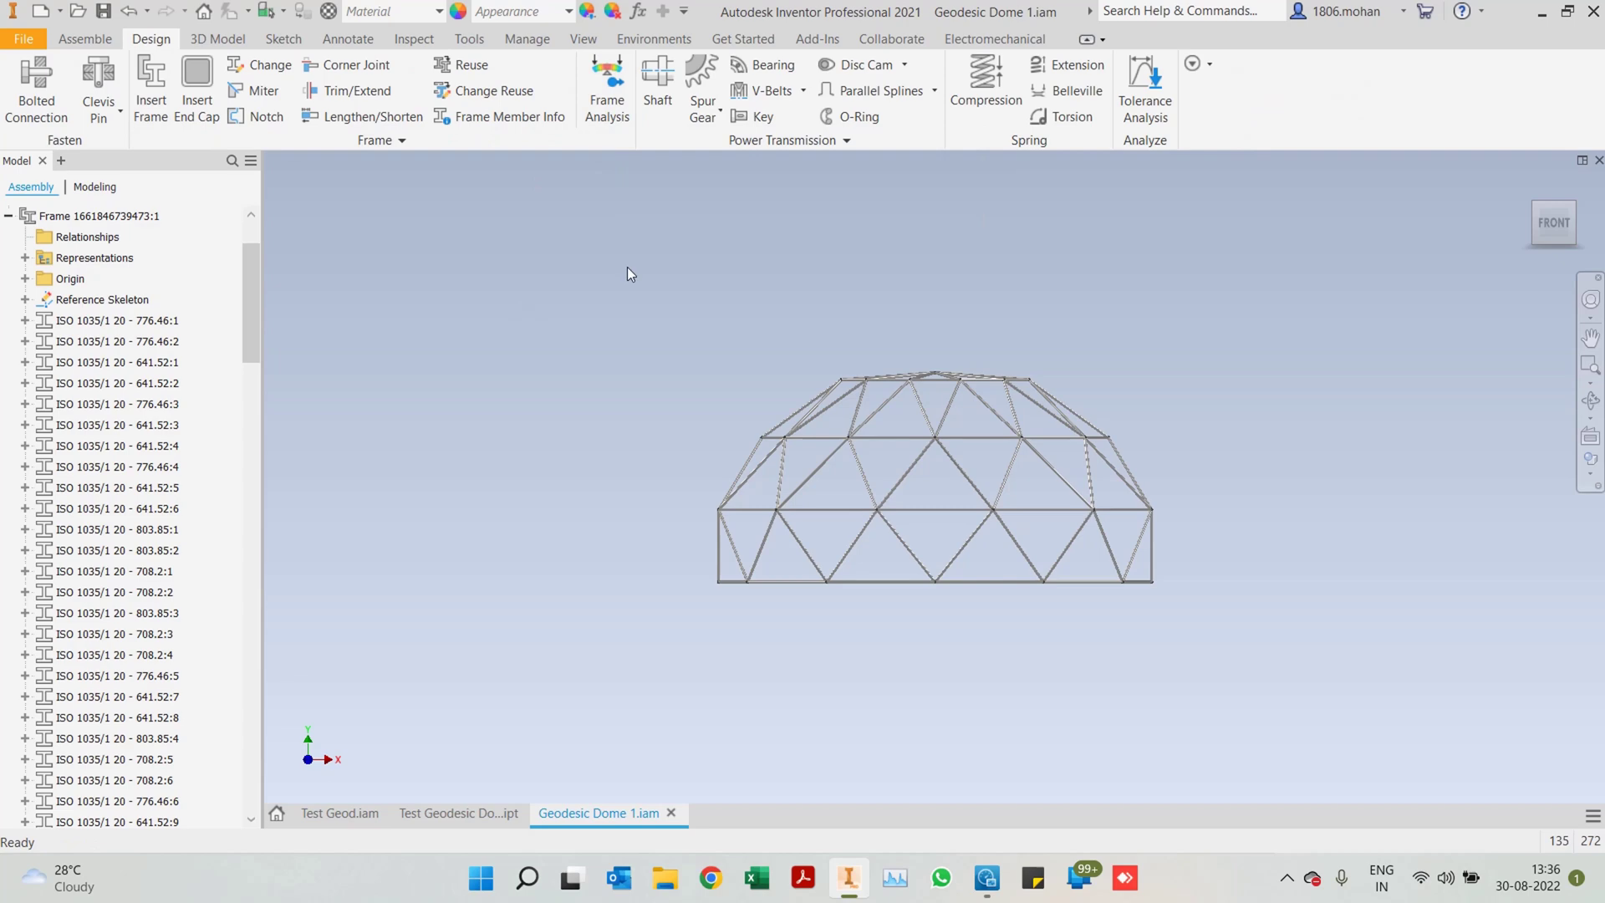
Miter the vertical and diagonal round bars where they meet at one dome hub
{"action": "middle_click_drag", "start_coordinate": [627, 273], "coordinate": [734, 337], "text": "shift"}
{"action": "scroll", "coordinate": [962, 428], "scroll_direction": "down", "scroll_amount": 5}
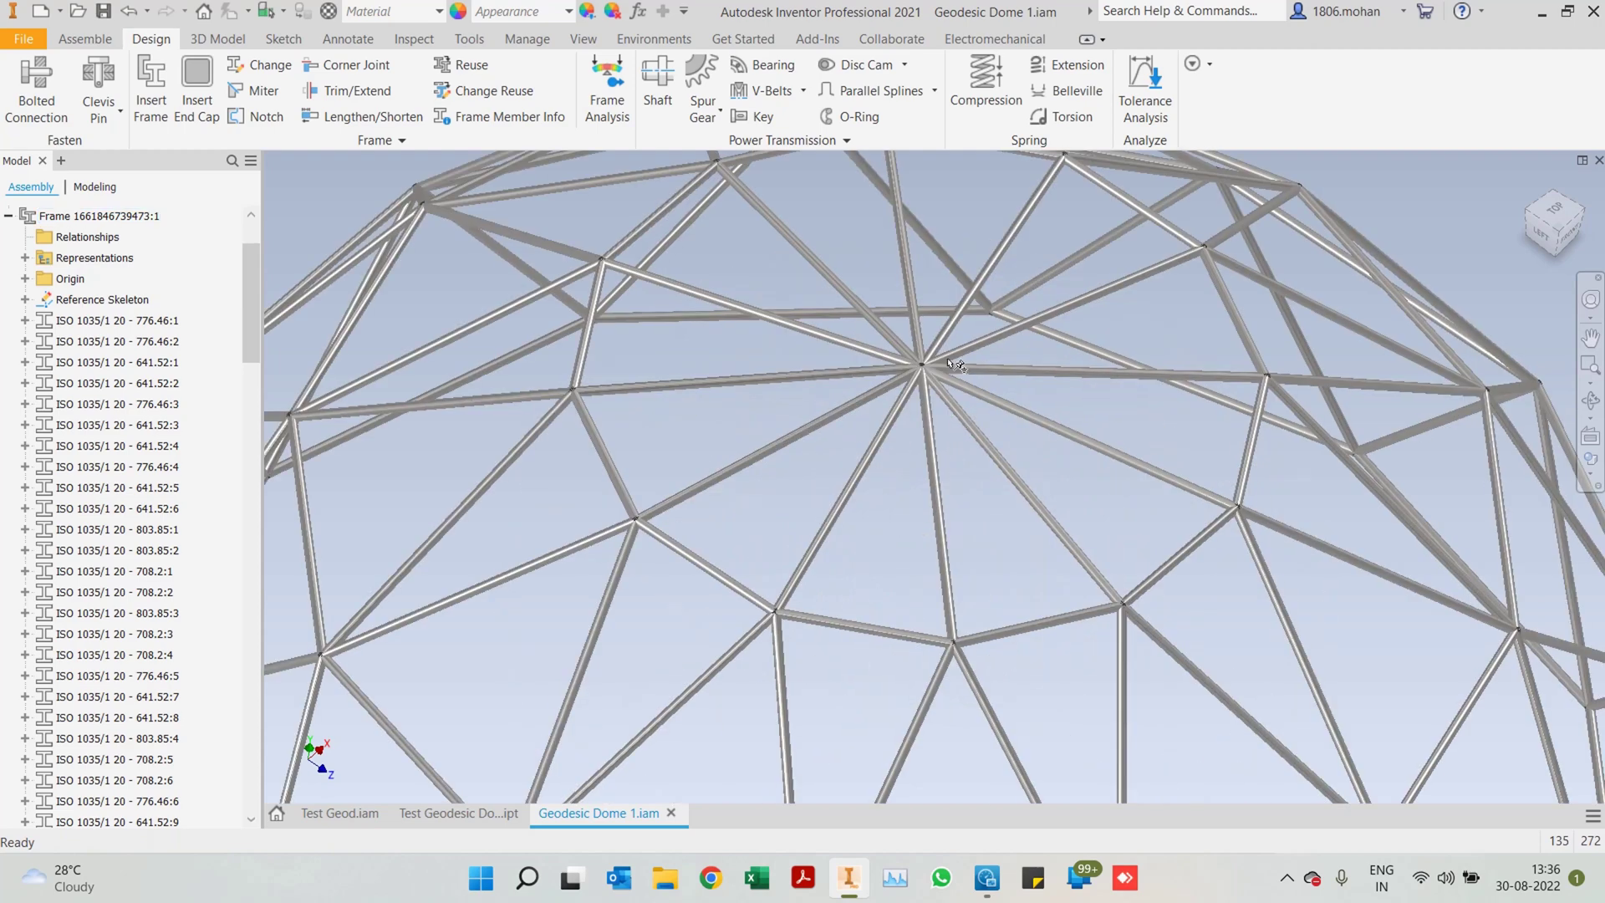
{"action": "scroll", "coordinate": [938, 369], "scroll_direction": "down", "scroll_amount": 5}
{"action": "scroll", "coordinate": [951, 569], "scroll_direction": "up", "scroll_amount": 5}
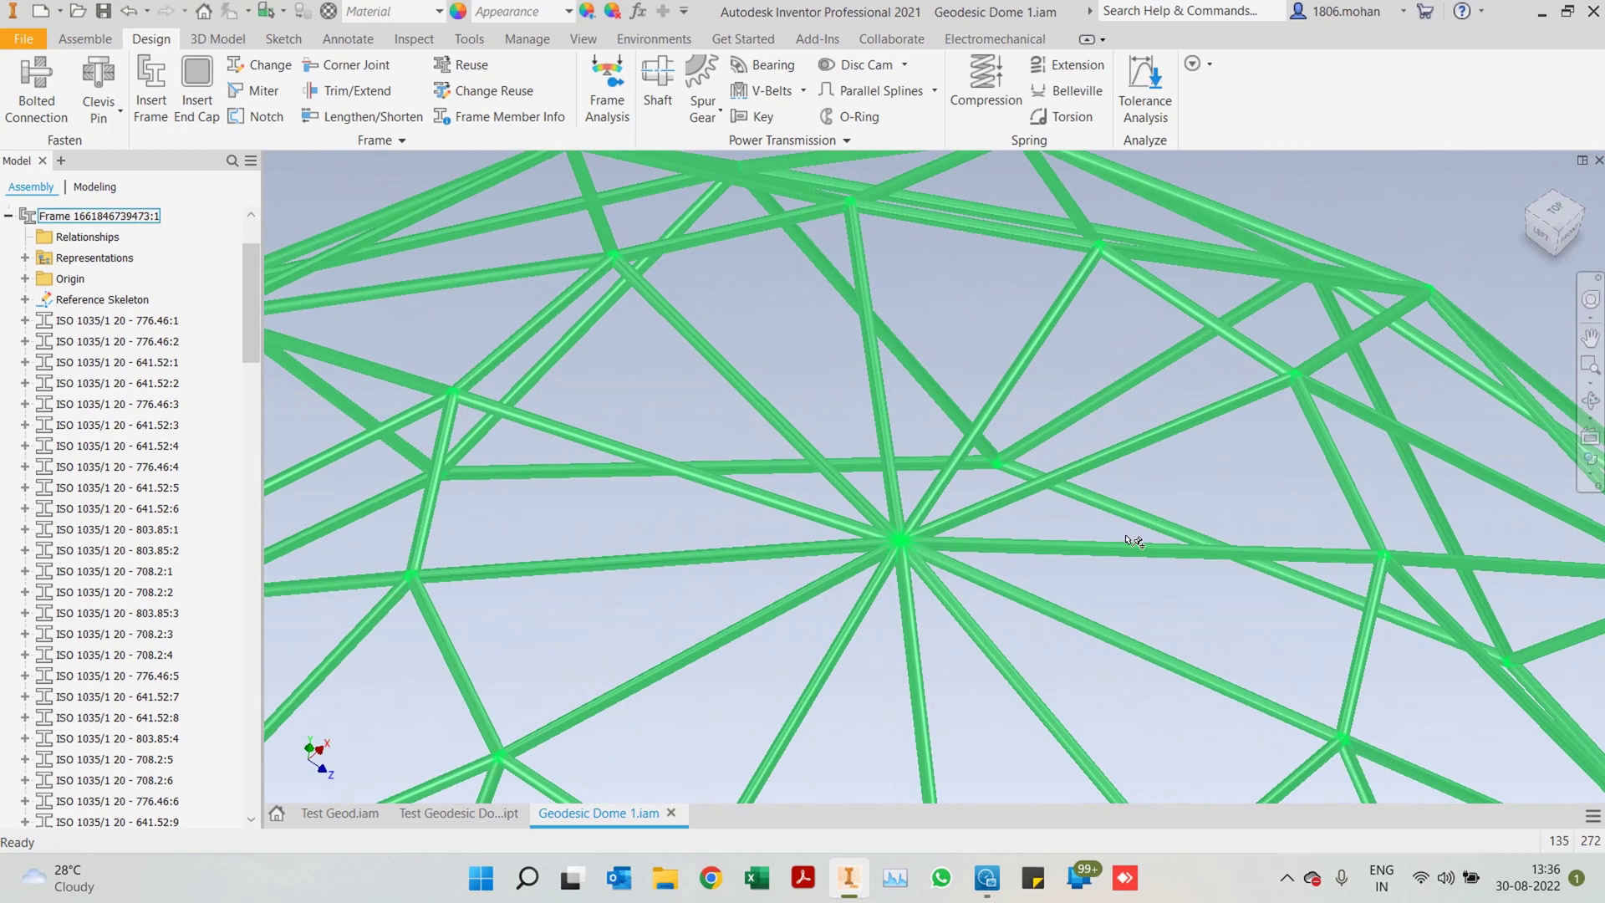
{"action": "scroll", "coordinate": [1086, 535], "scroll_direction": "down", "scroll_amount": 2}
{"action": "middle_click_drag", "start_coordinate": [914, 453], "coordinate": [894, 428], "text": "shift"}
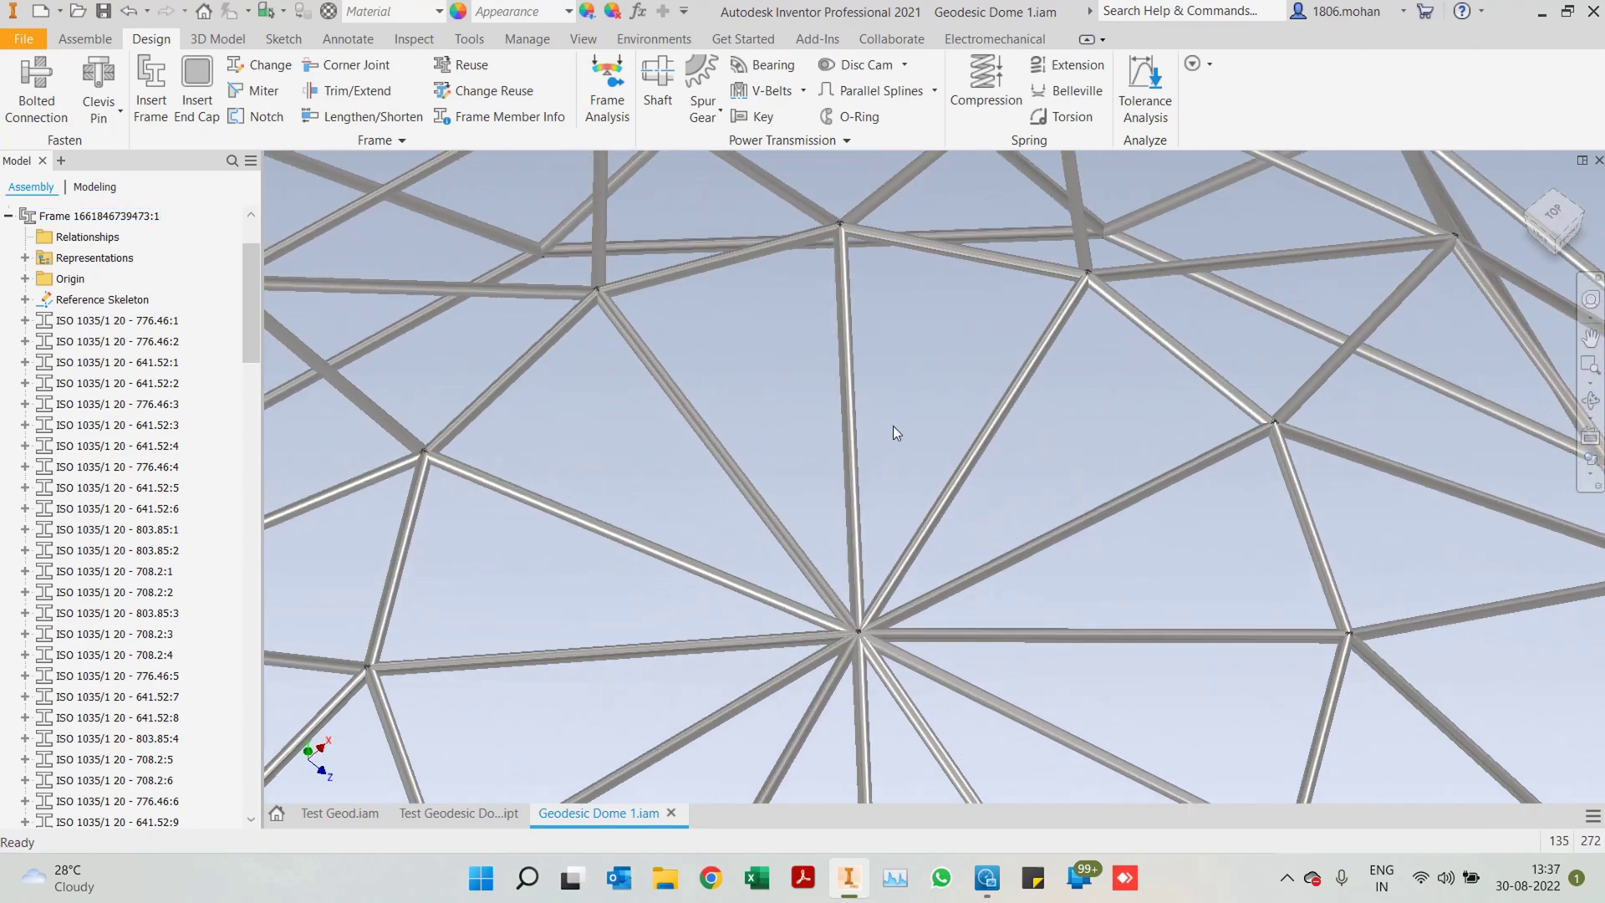
{"action": "left_click", "coordinate": [260, 91]}
{"action": "left_click", "coordinate": [852, 589]}
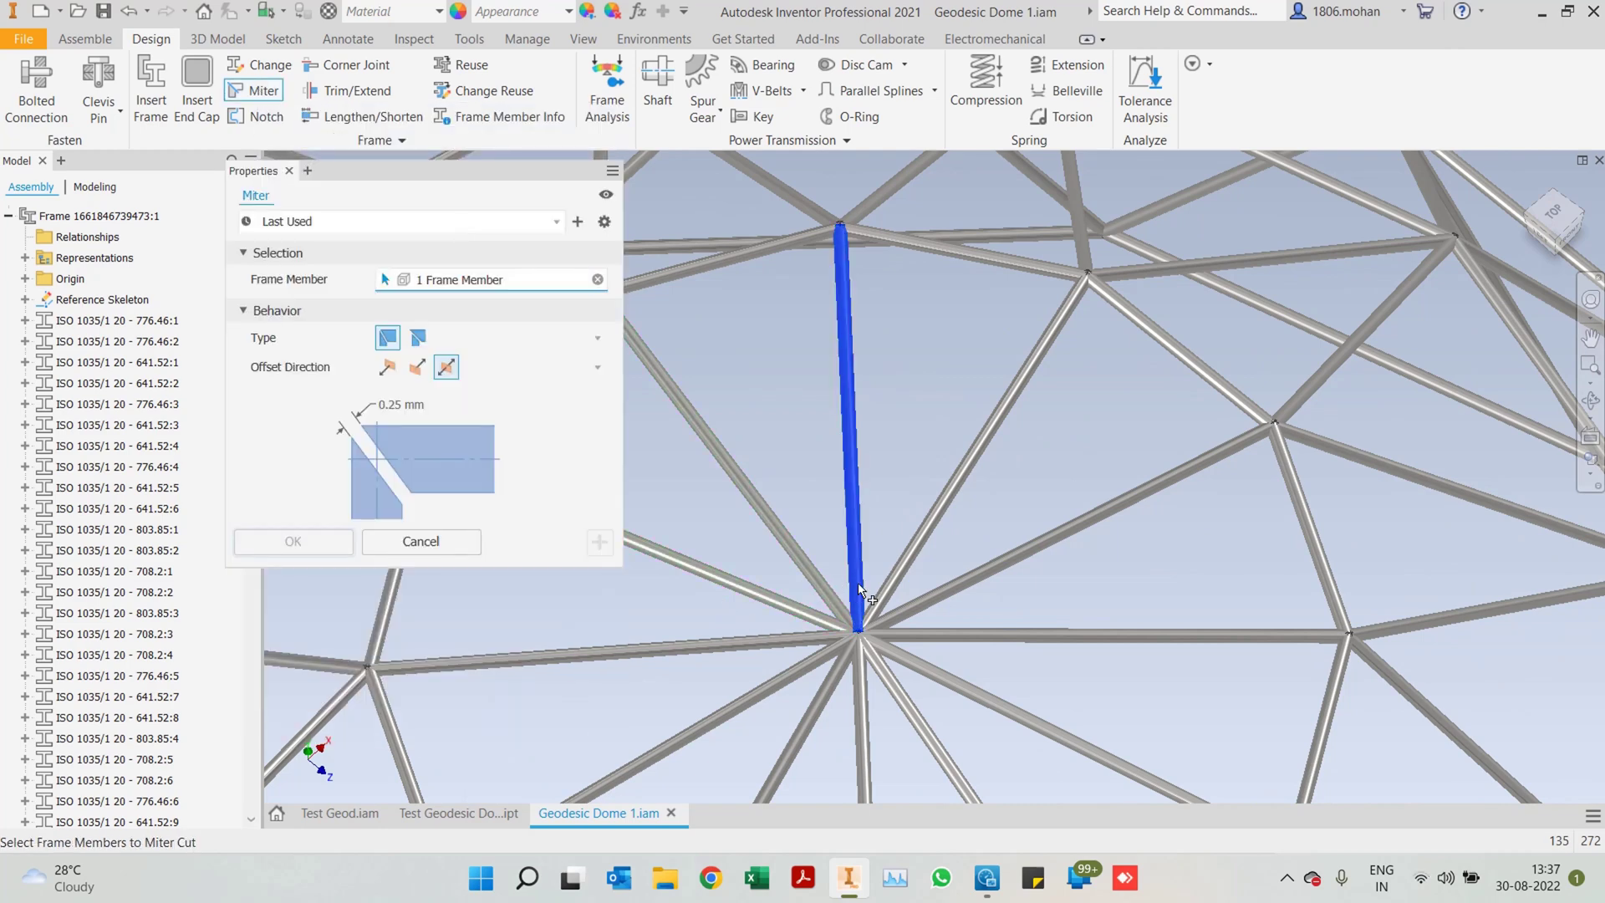
{"action": "left_click", "coordinate": [882, 595]}
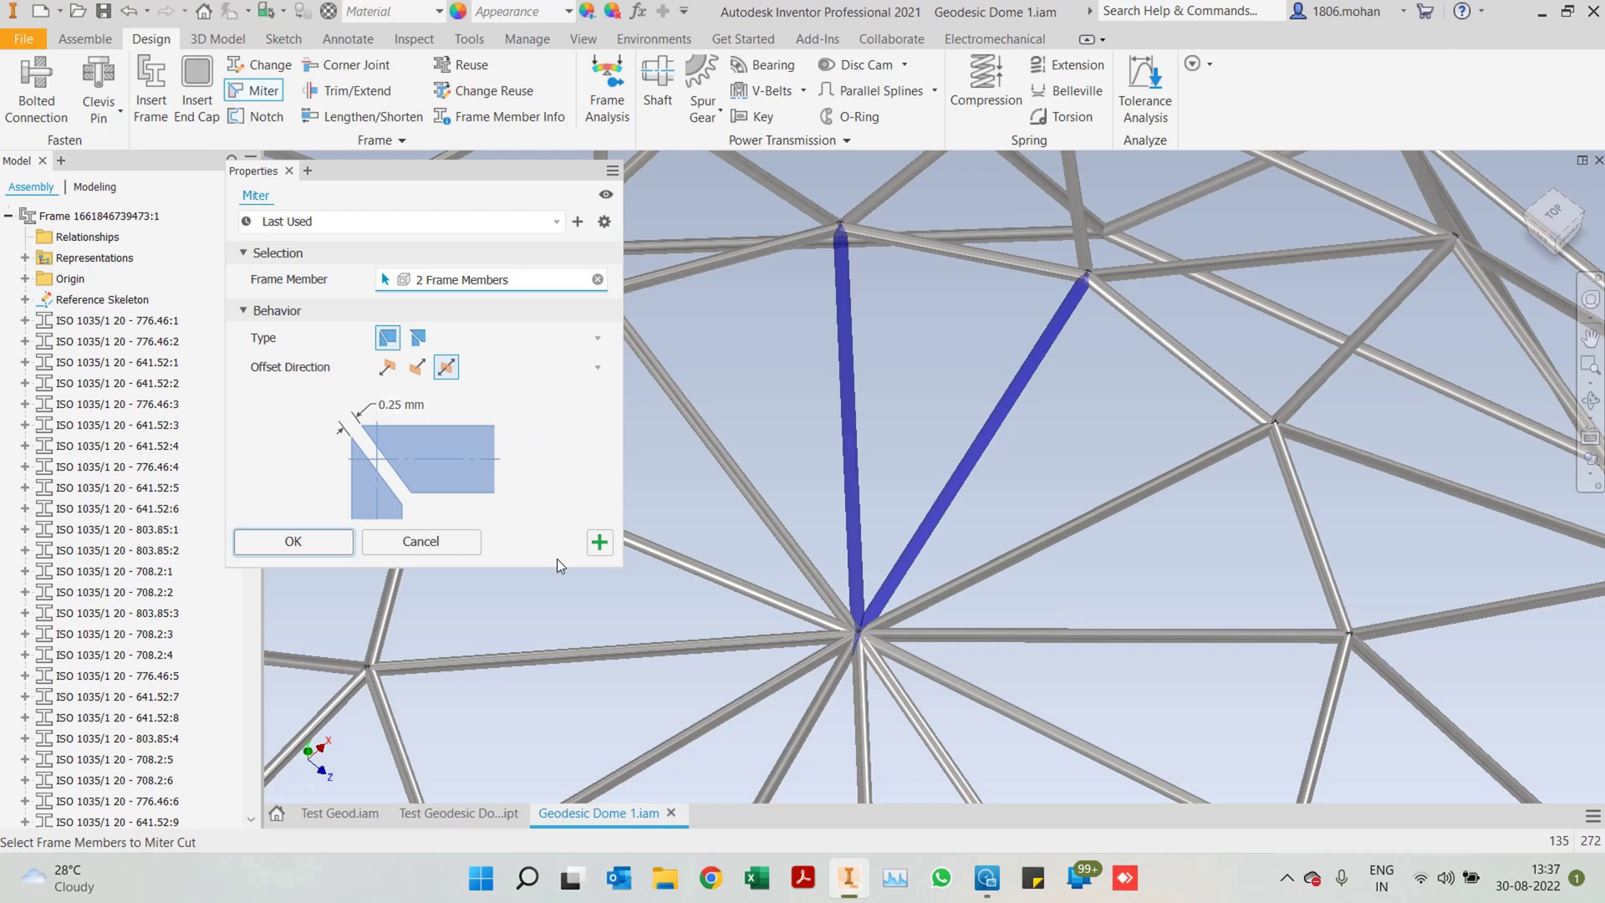
{"action": "left_click", "coordinate": [599, 541]}
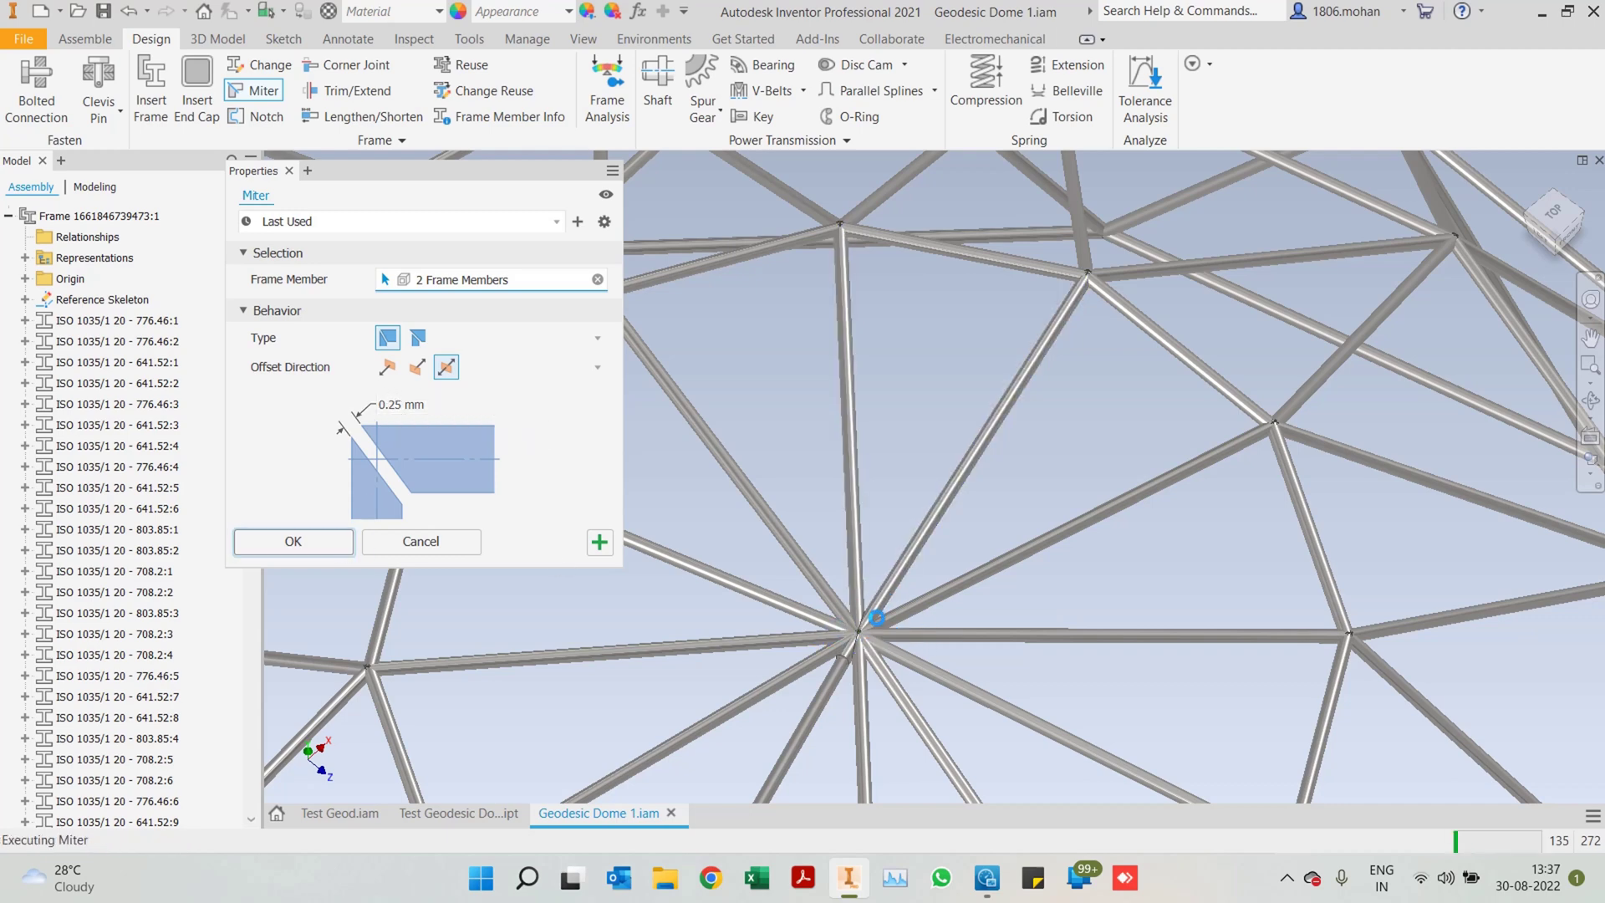
{"action": "scroll", "coordinate": [876, 617], "scroll_direction": "up", "scroll_amount": 3}
{"action": "middle_click_drag", "start_coordinate": [869, 455], "coordinate": [875, 365]}
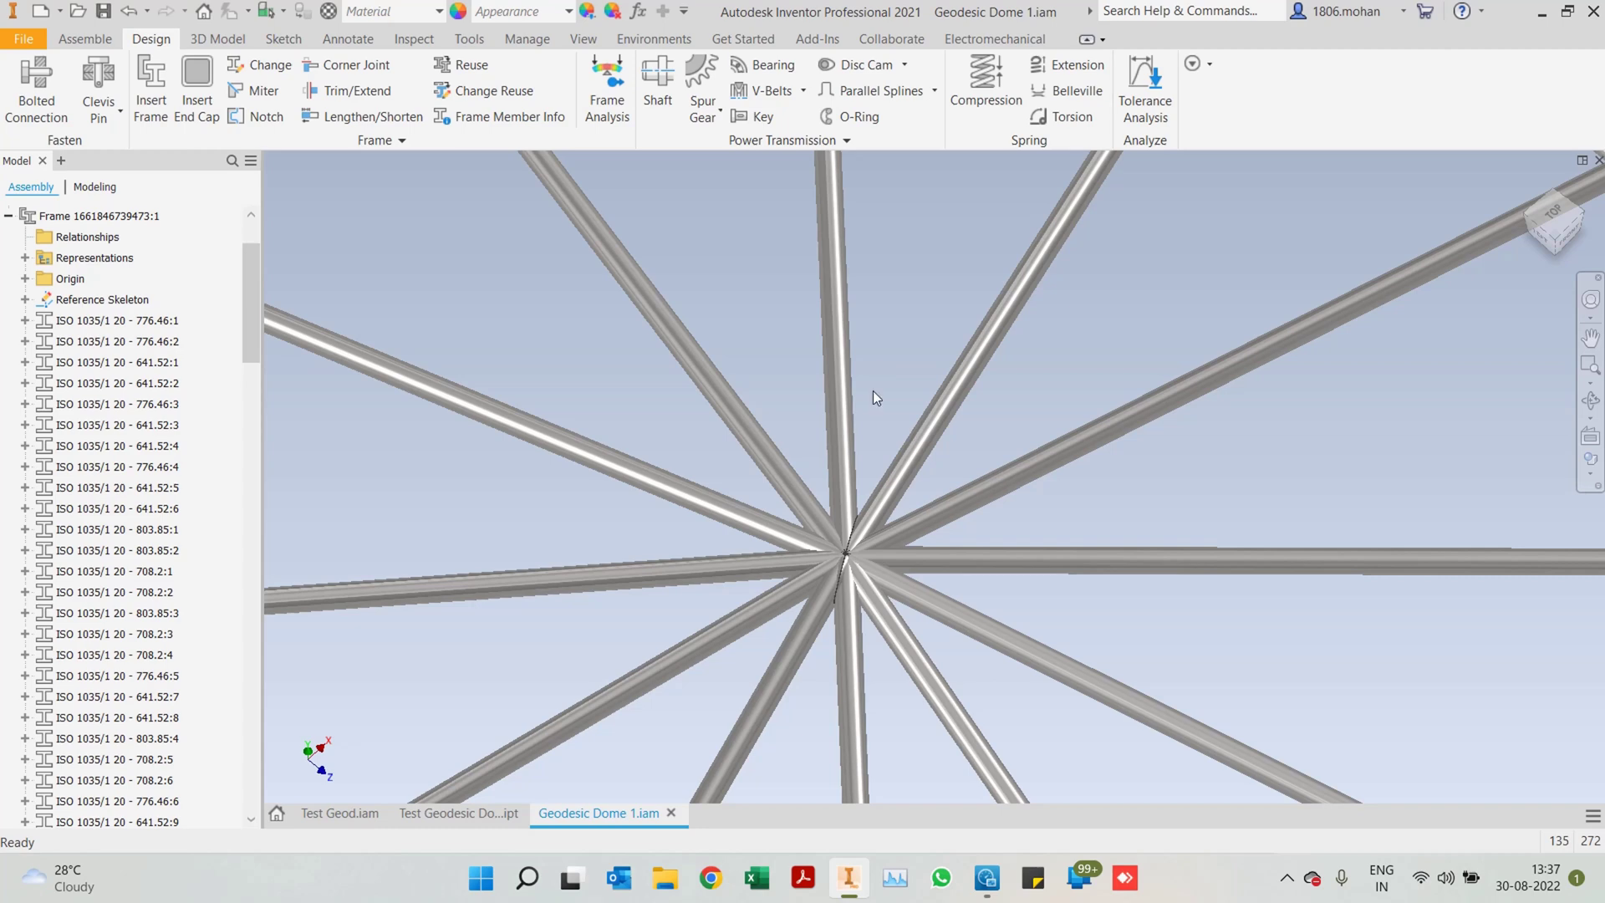
Clear the hub selection and set the selection filter to Part Priority
{"action": "scroll", "coordinate": [875, 384], "scroll_direction": "up", "scroll_amount": 3}
{"action": "scroll", "coordinate": [885, 493], "scroll_direction": "down", "scroll_amount": 3}
{"action": "scroll", "coordinate": [857, 436], "scroll_direction": "up", "scroll_amount": 1}
{"action": "left_click", "coordinate": [857, 436]}
{"action": "key", "text": "Escape"}
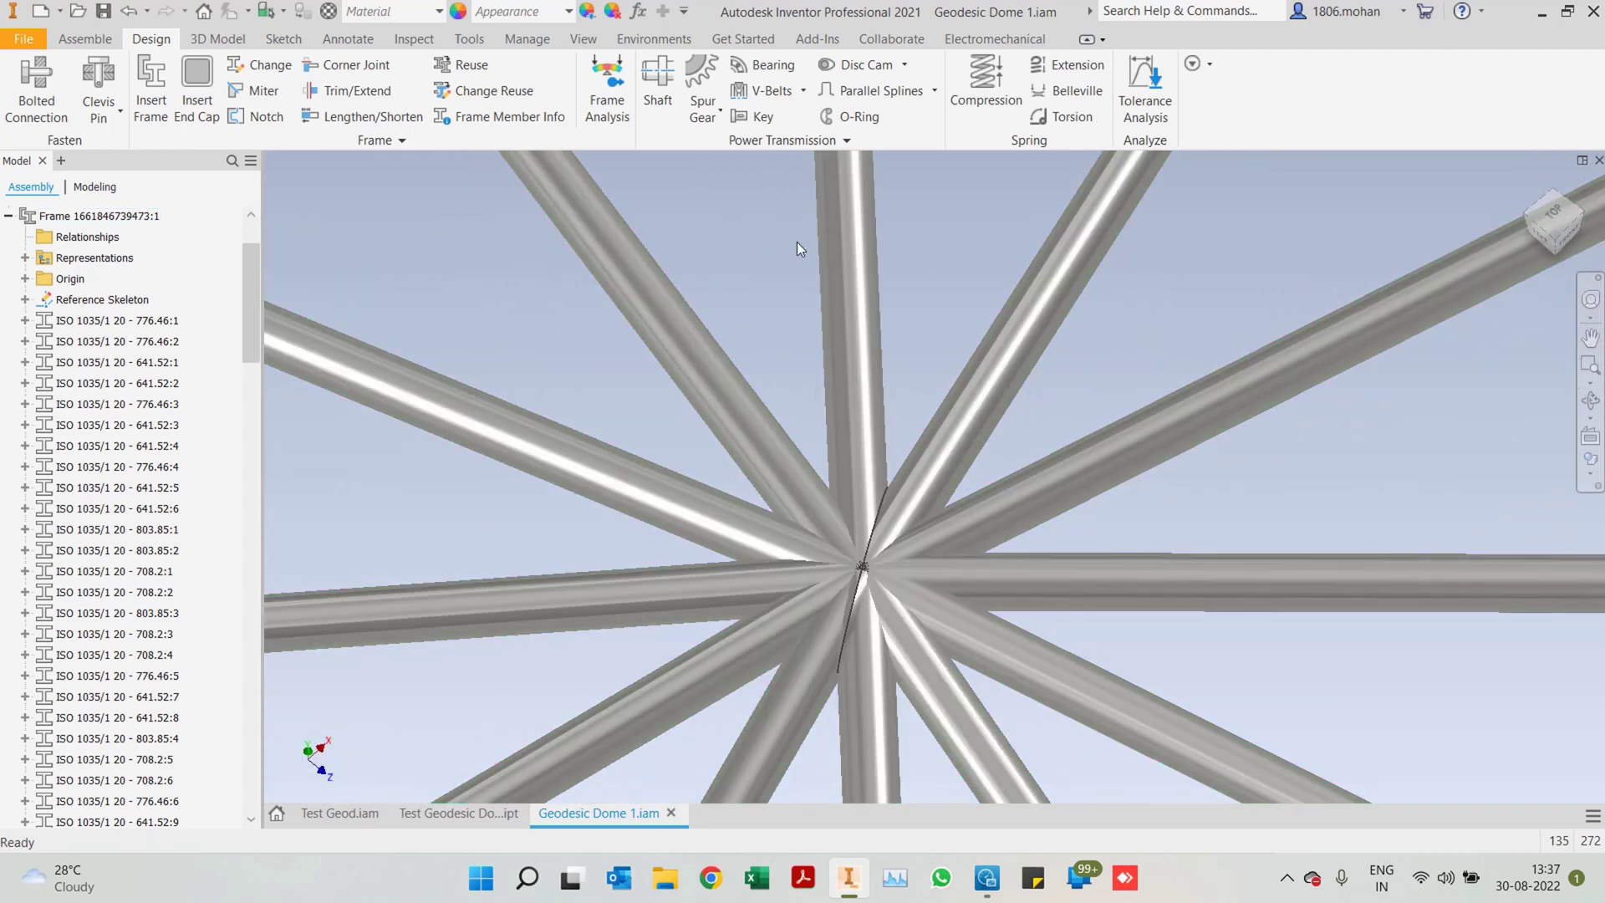
{"action": "left_click", "coordinate": [283, 11]}
{"action": "left_click", "coordinate": [309, 61]}
Select the vertical, diagonal, right-side and lower bars around the mitred hub
{"action": "left_click", "coordinate": [849, 317]}
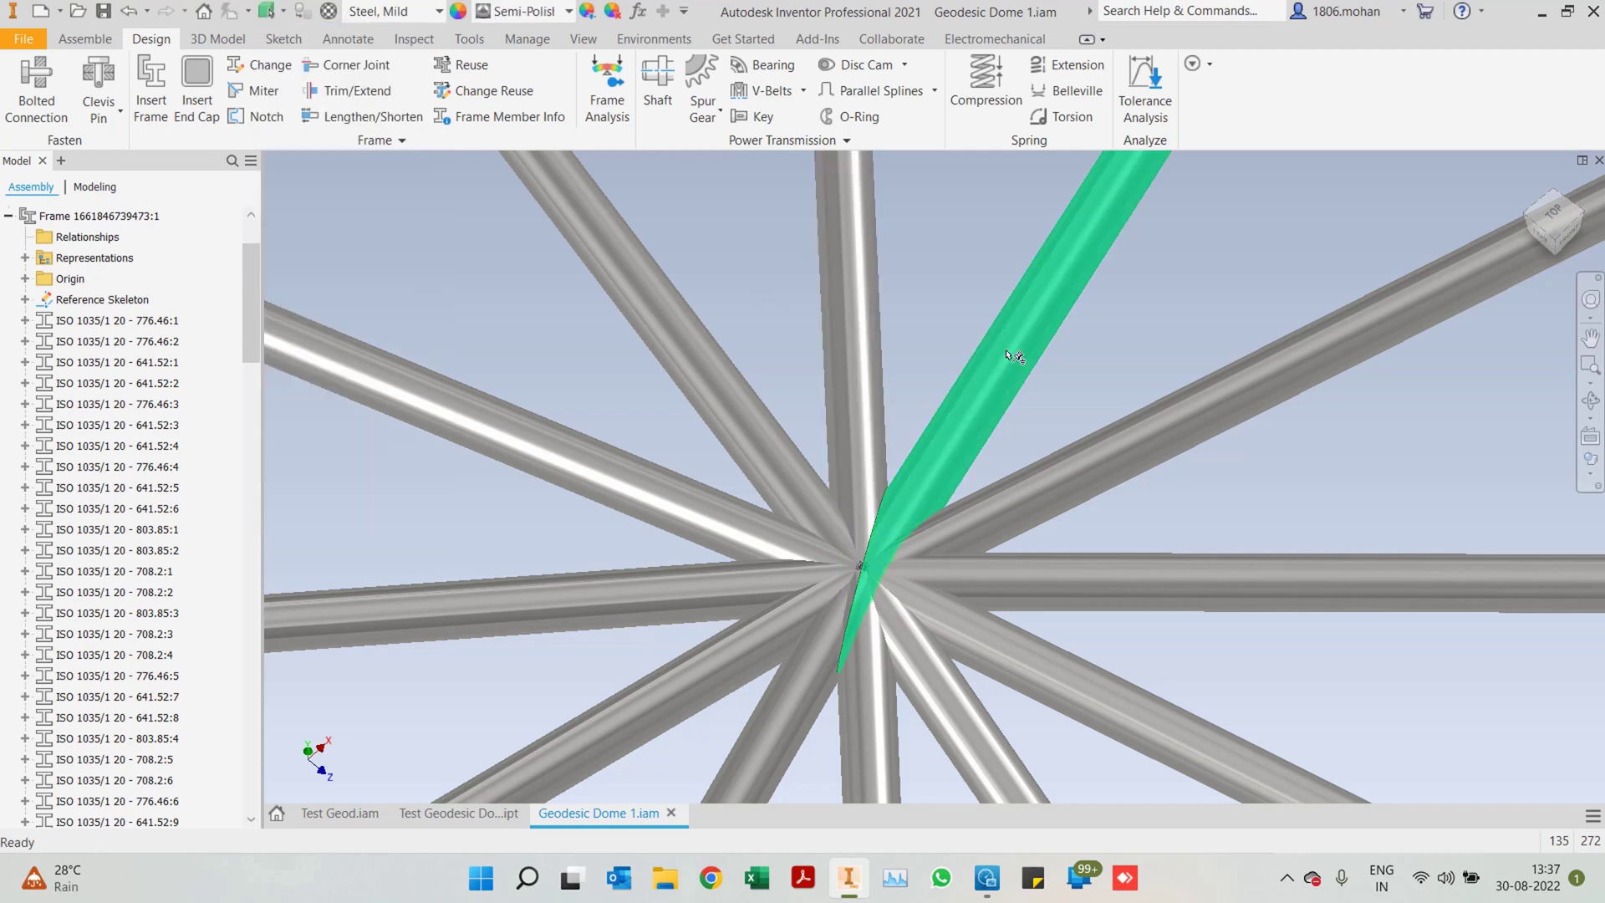
{"action": "left_click", "coordinate": [1007, 376], "text": "ctrl"}
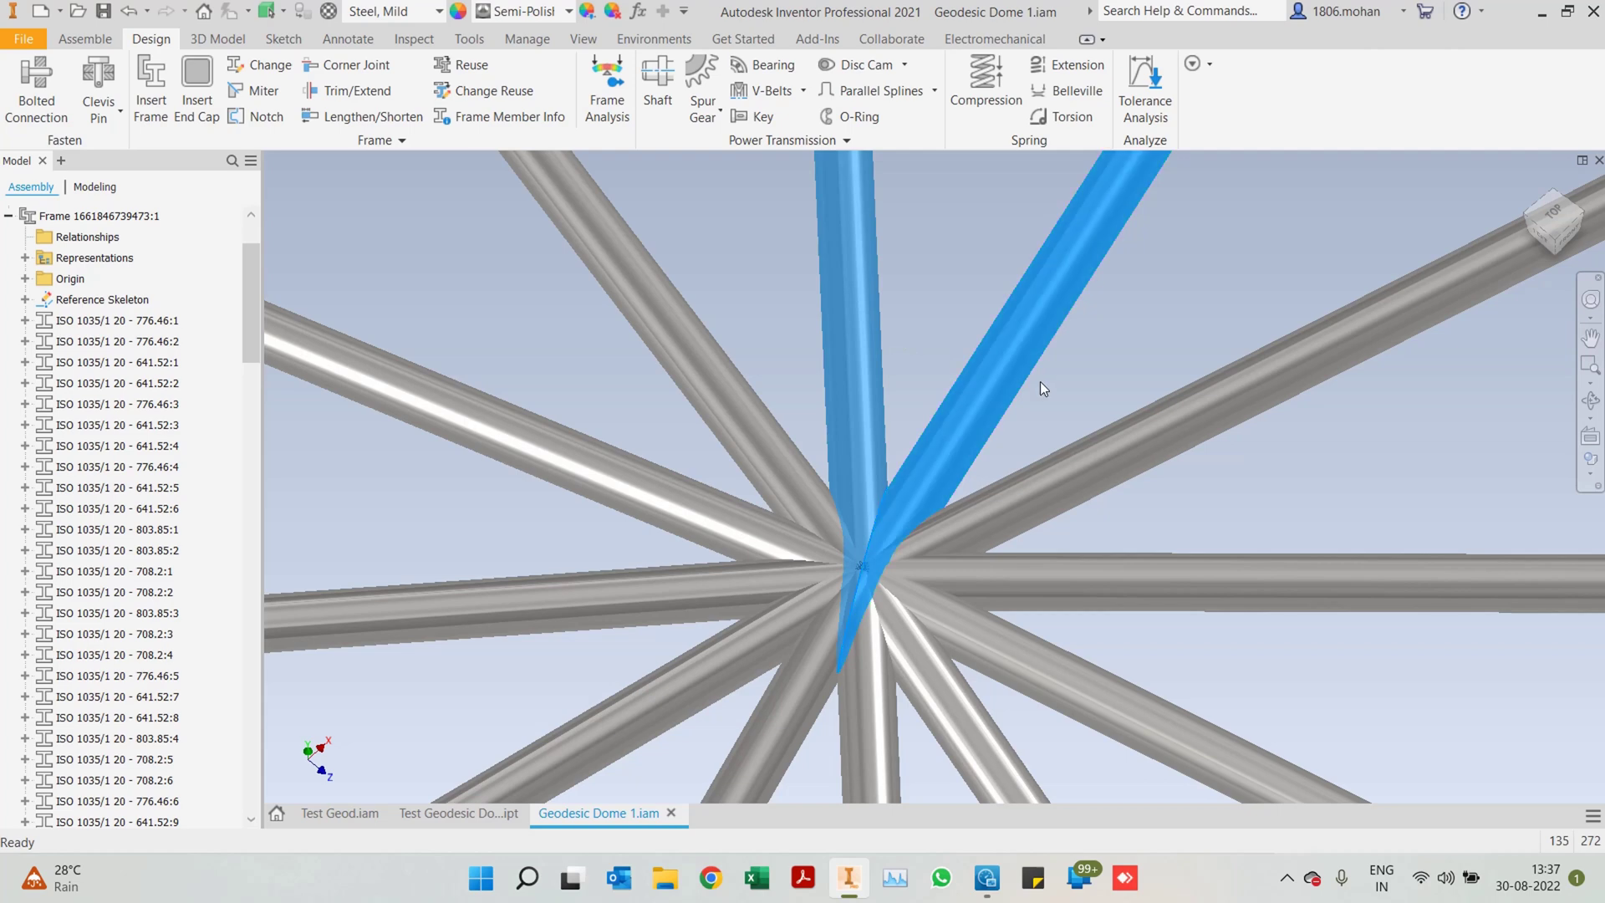
{"action": "left_click", "coordinate": [1115, 427]}
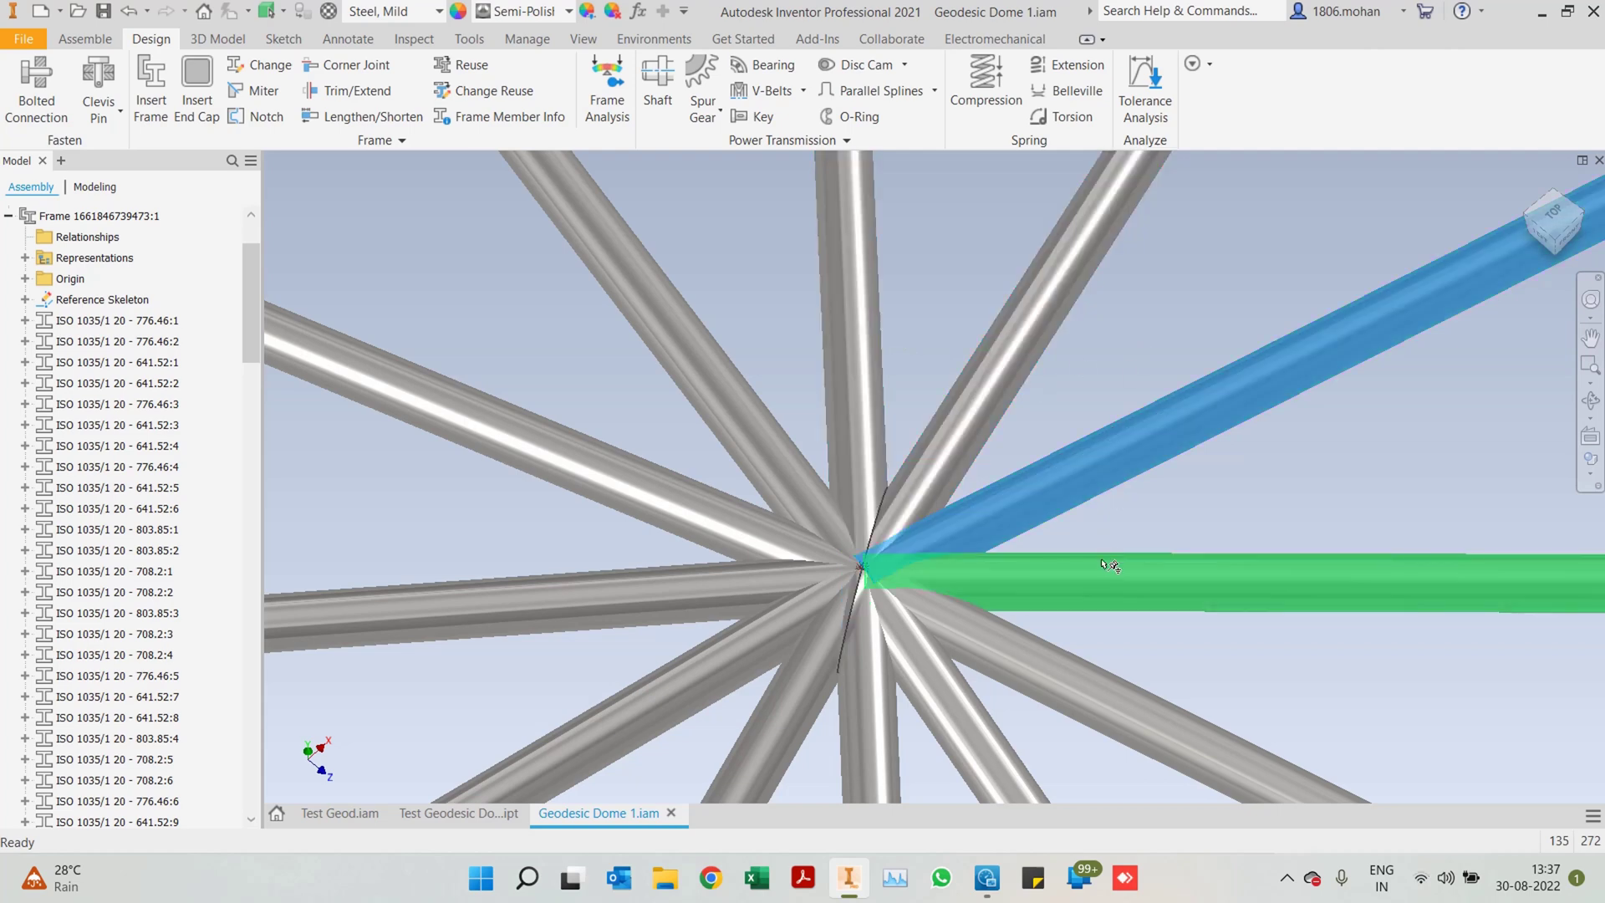
{"action": "left_click", "coordinate": [1074, 582], "text": "ctrl"}
{"action": "left_click", "coordinate": [1046, 637], "text": "ctrl"}
{"action": "left_click", "coordinate": [973, 721], "text": "ctrl"}
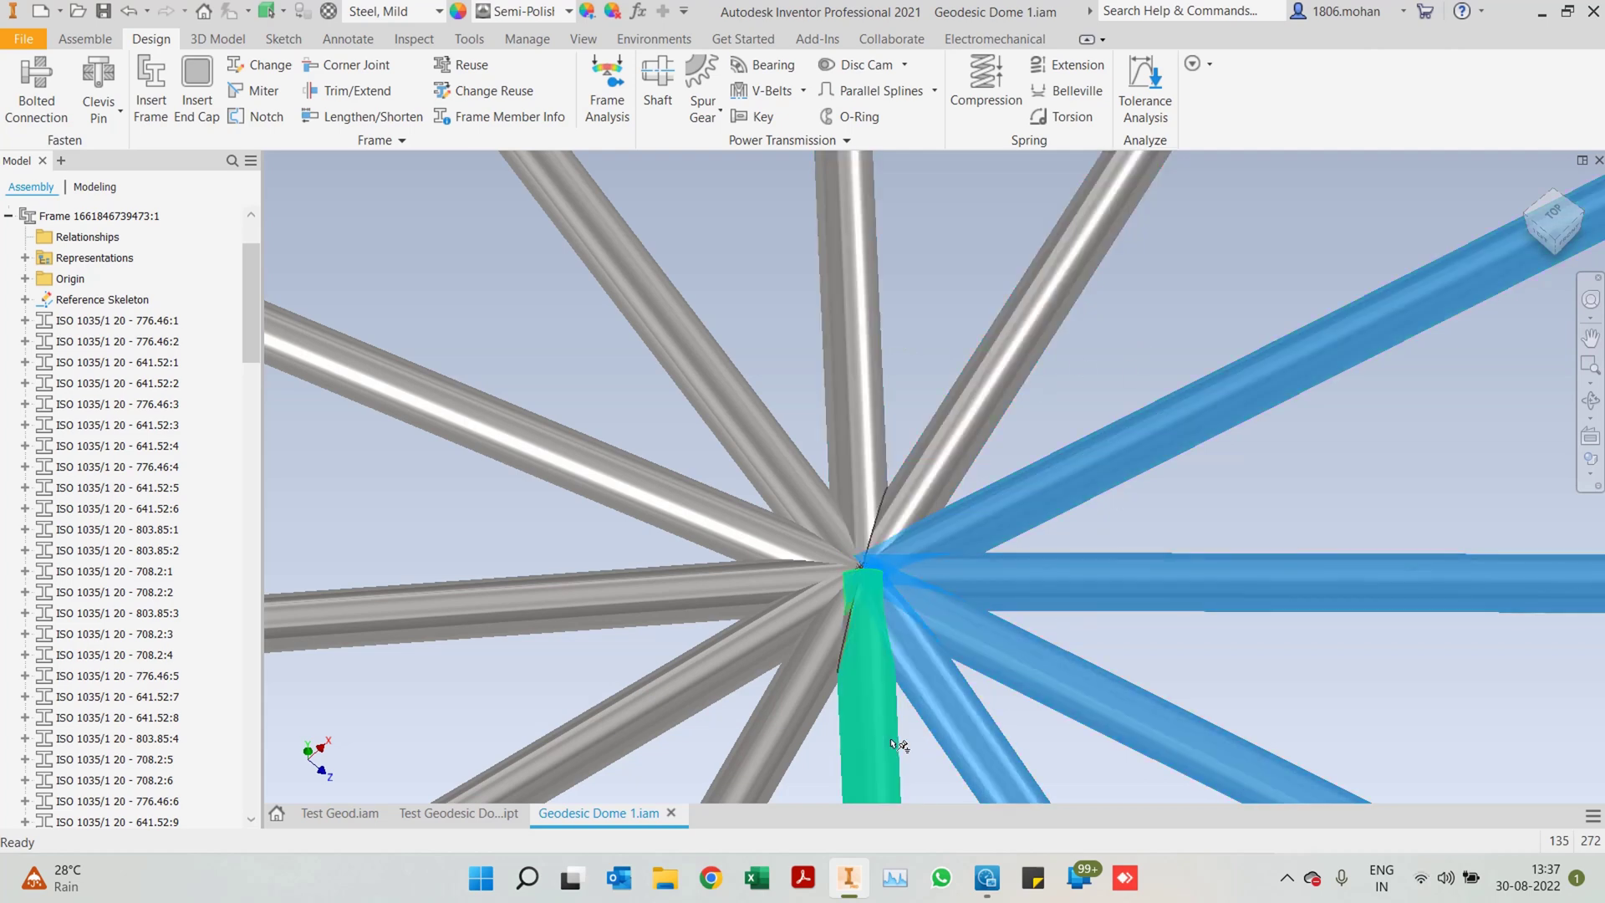
{"action": "left_click", "coordinate": [874, 711], "text": "ctrl"}
Add the down-left and left bars, then clear the selection and orbit the whole dome from Home view
{"action": "left_click", "coordinate": [771, 733], "text": "ctrl"}
{"action": "left_click", "coordinate": [585, 735], "text": "ctrl"}
{"action": "left_click", "coordinate": [519, 602], "text": "ctrl"}
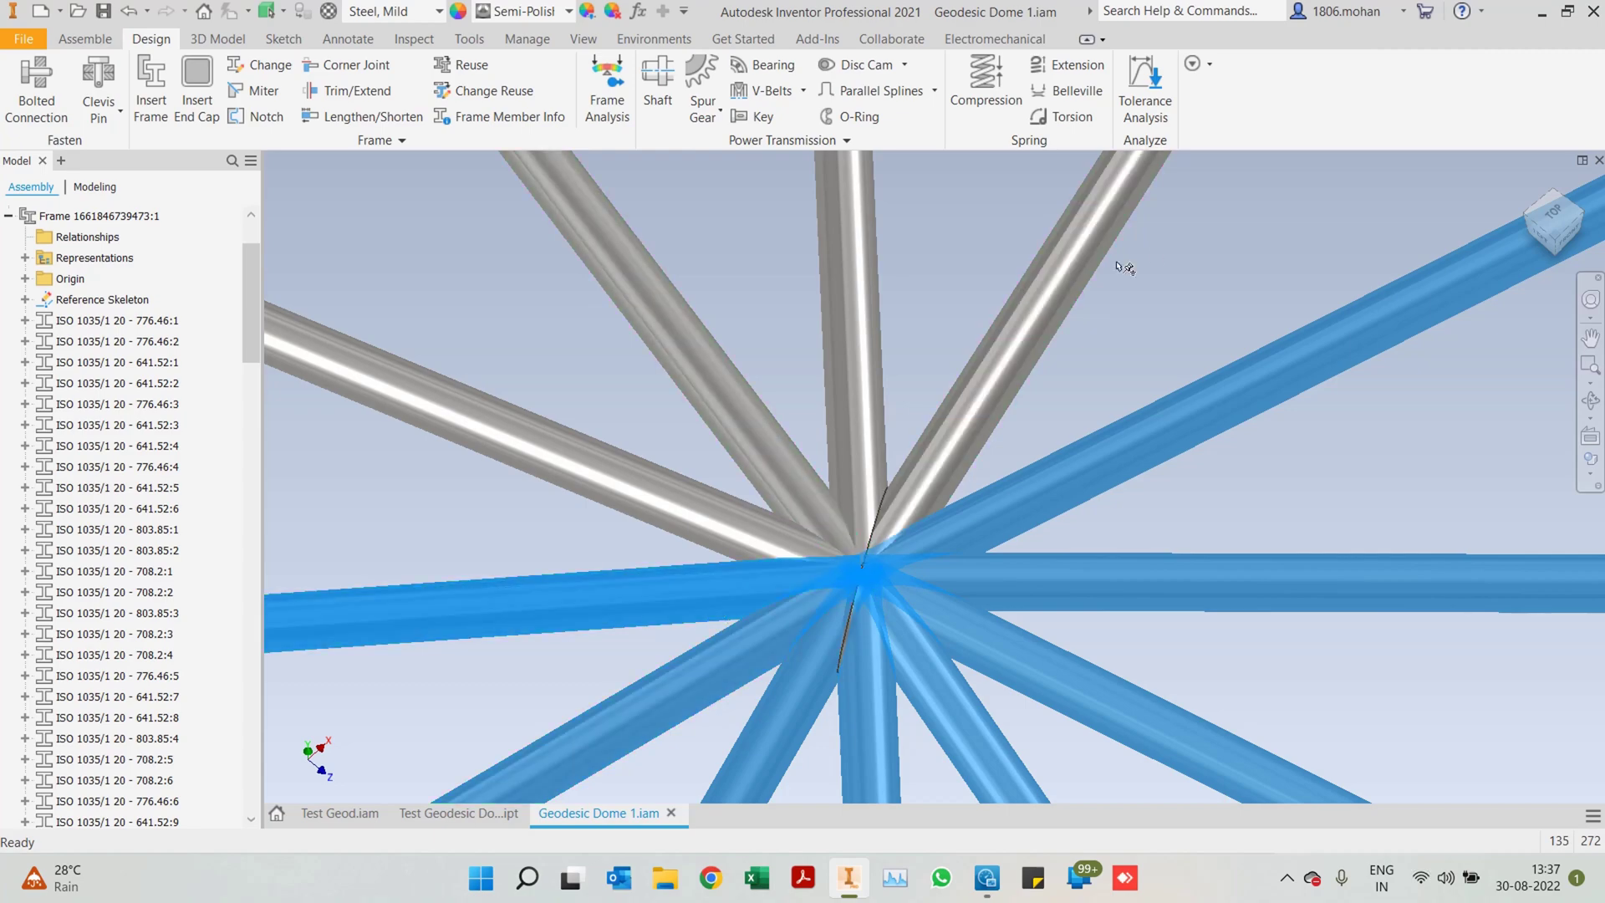
{"action": "left_click", "coordinate": [1158, 252]}
{"action": "left_click", "coordinate": [1528, 183]}
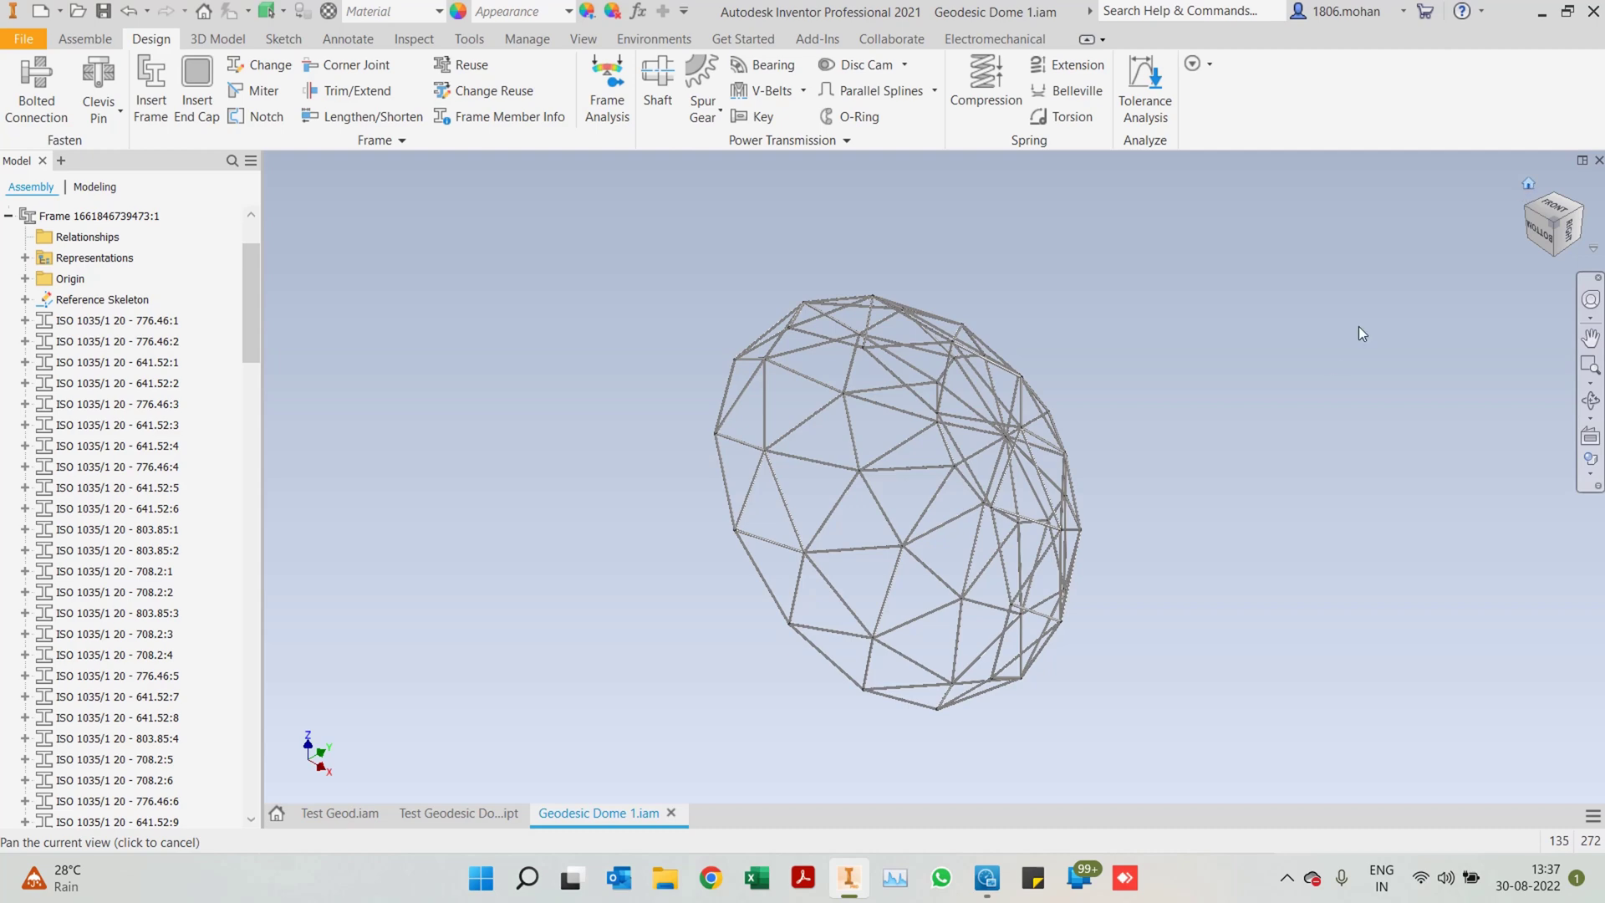
{"action": "middle_click_drag", "start_coordinate": [1361, 332], "coordinate": [729, 568], "text": "shift"}
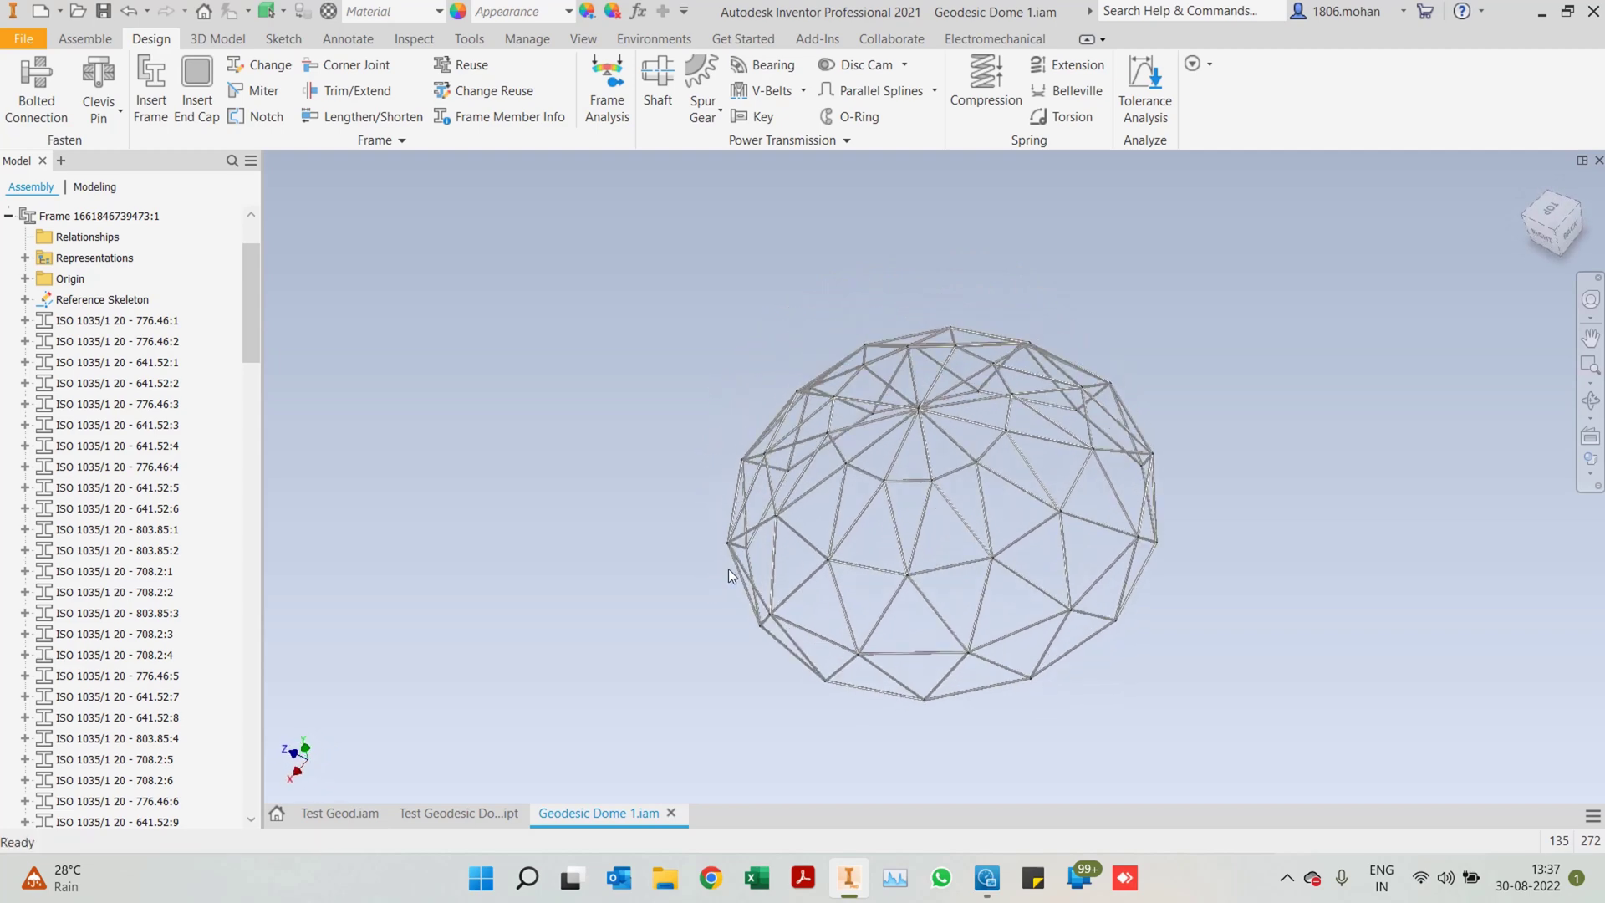